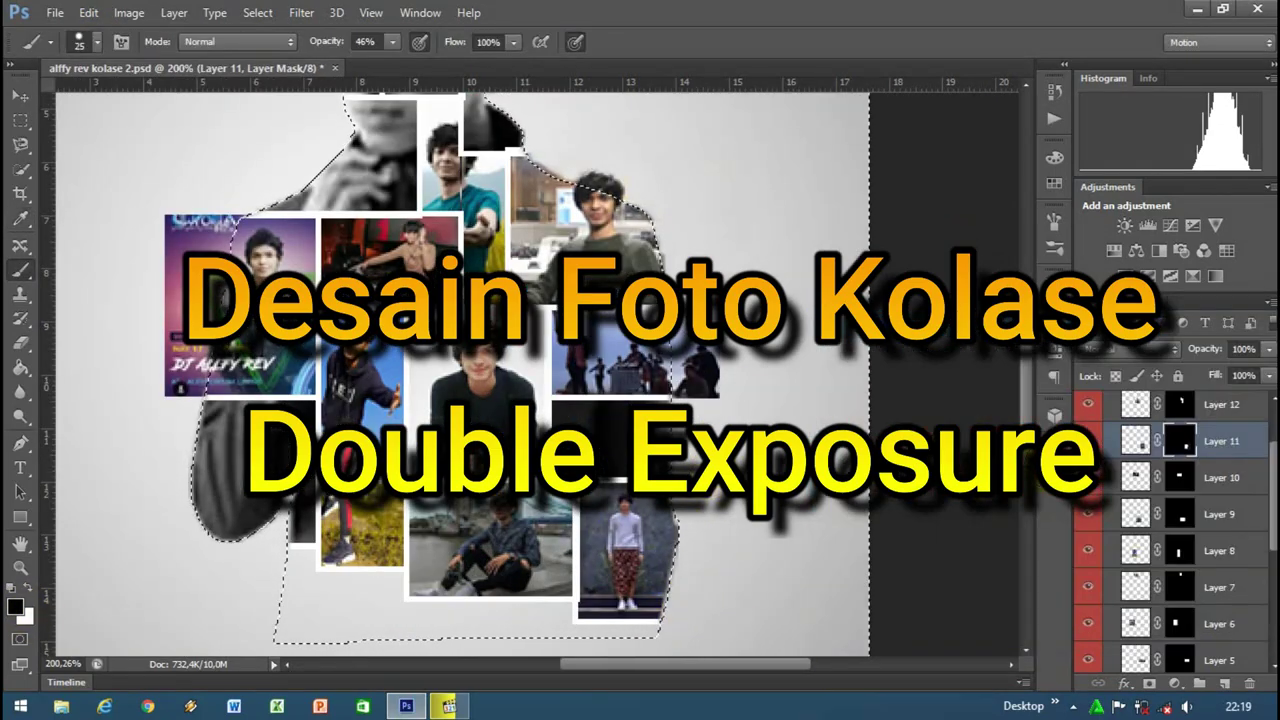
Step: Inspect the finished collage preview, selecting Layer 5 in the Layers panel
{"action": "scroll", "coordinate": [1150, 500], "scroll_direction": "down", "scroll_amount": 1}
{"action": "left_click", "coordinate": [1215, 587]}
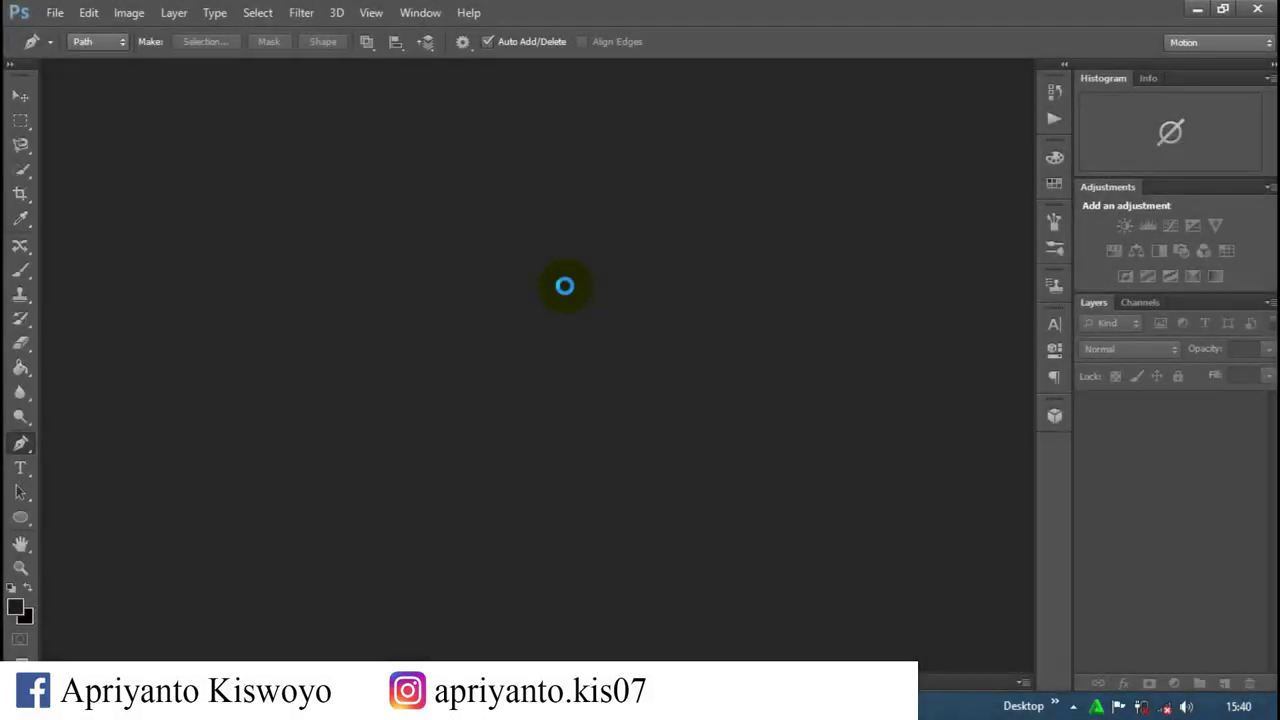
Step: Create a blank white 500 × 500 px, 72 ppi RGB document, Untitled-1
{"action": "key", "text": "ctrl+n"}
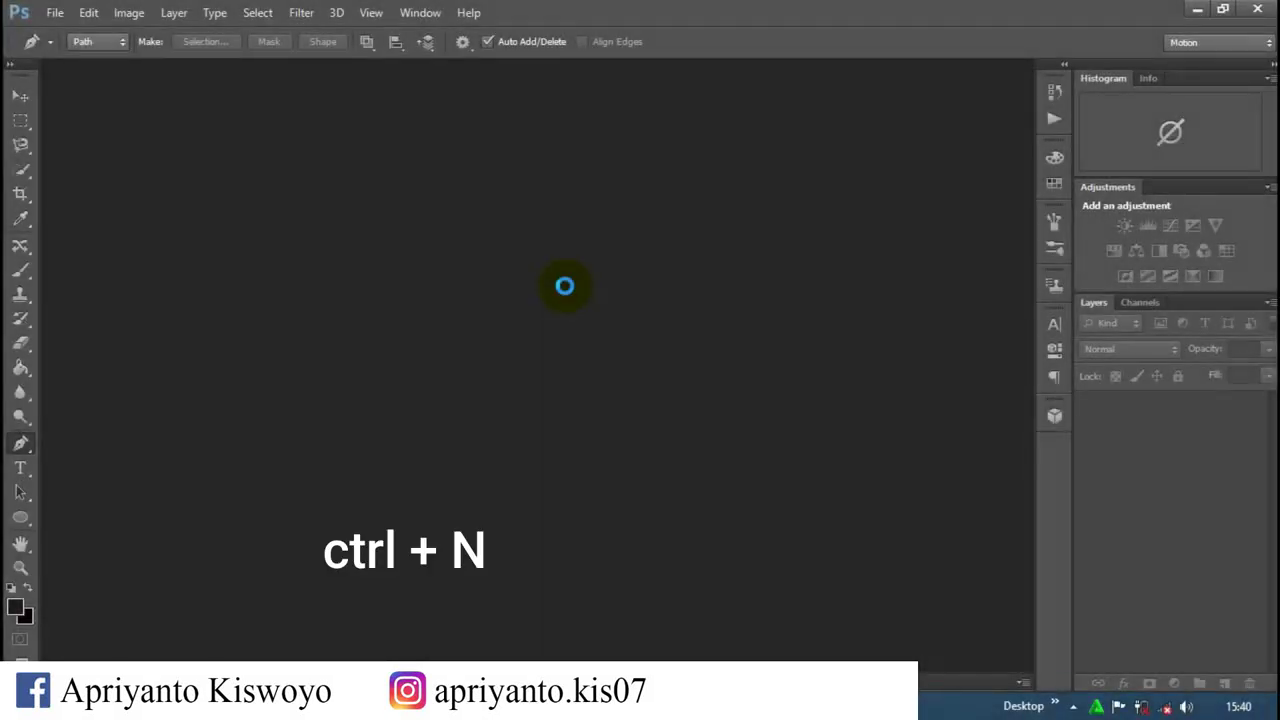
{"action": "key", "text": "ctrl+n"}
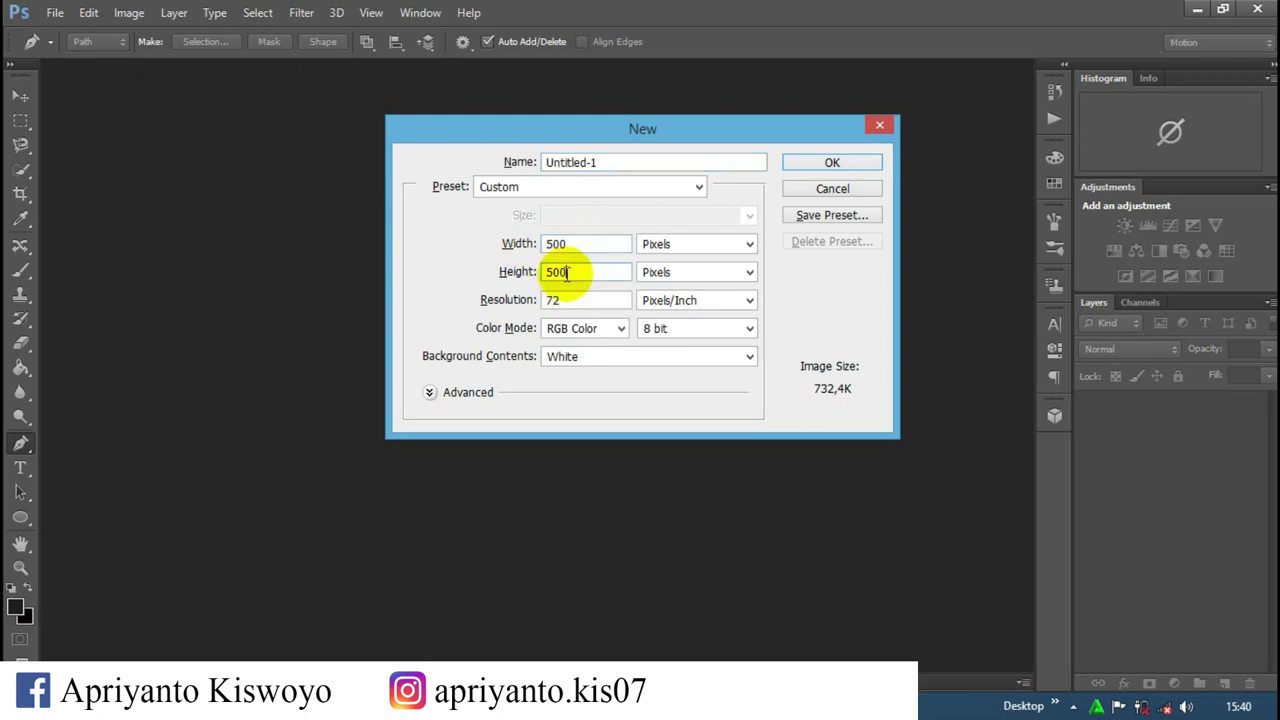
{"action": "left_click_drag", "start_coordinate": [566, 274], "coordinate": [515, 272]}
{"action": "left_click", "coordinate": [815, 168]}
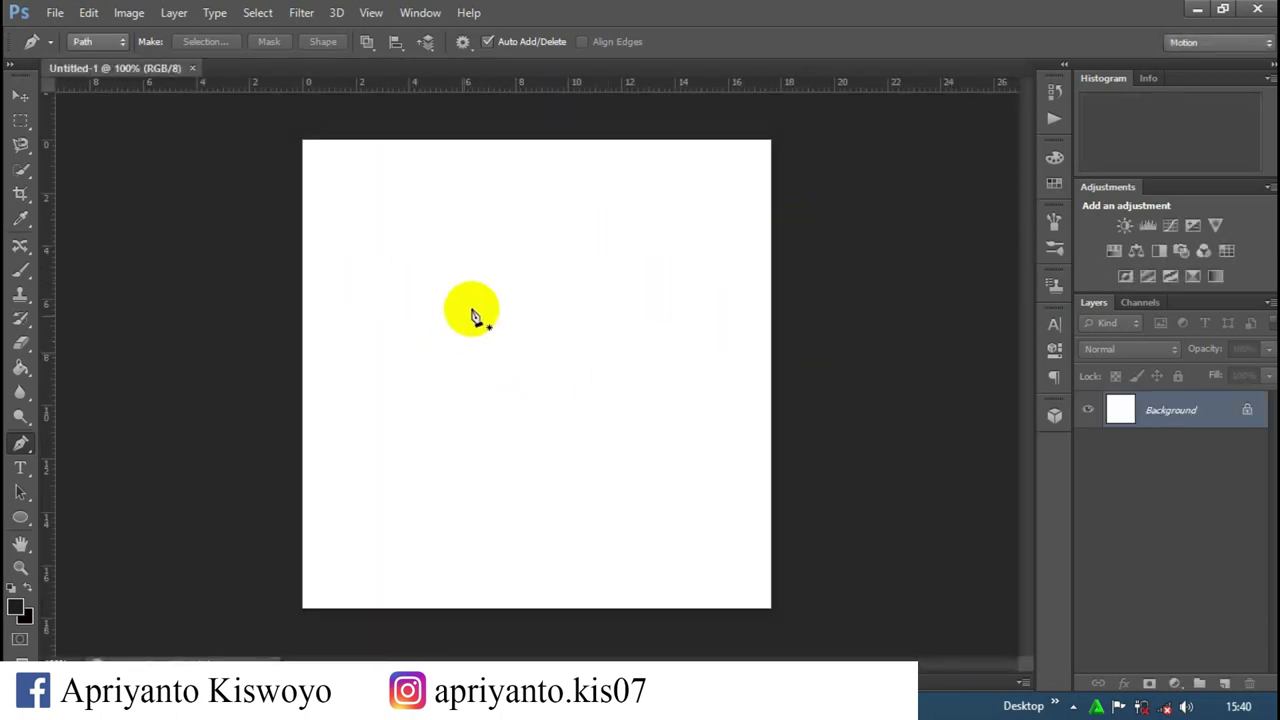
{"action": "left_click", "coordinate": [55, 14]}
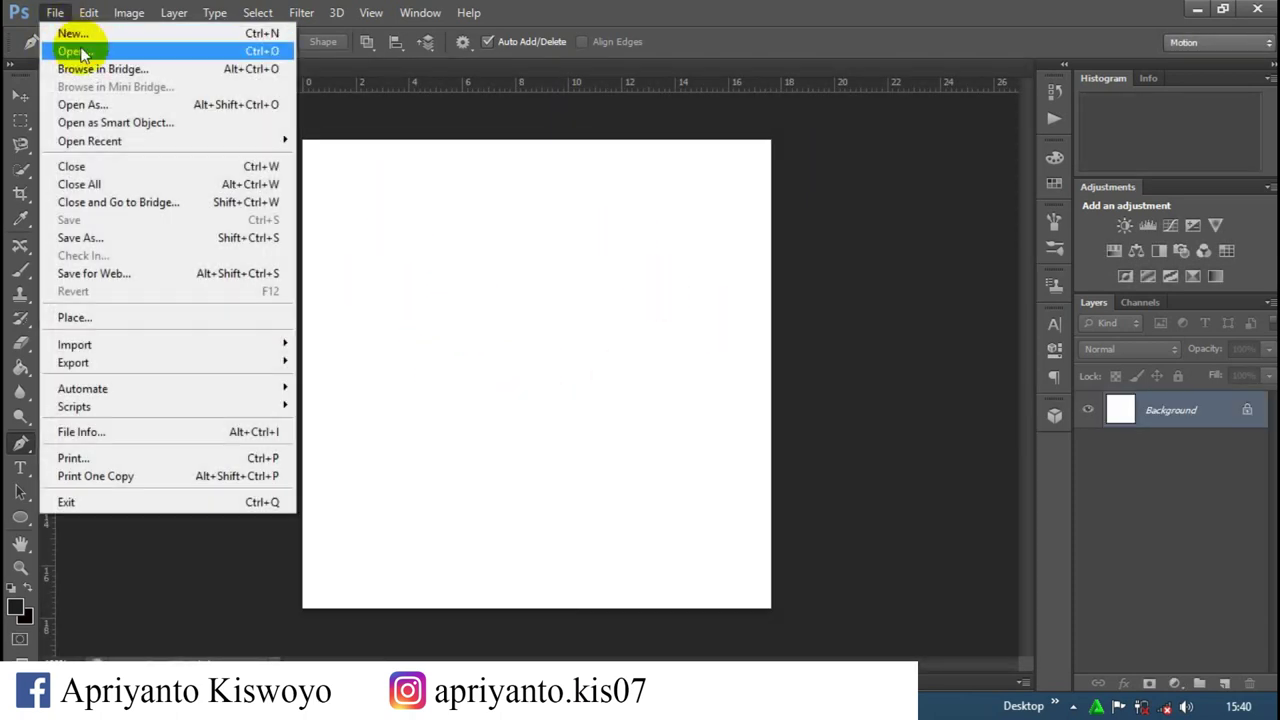
Step: Open the file alffy setengah badan.psd
{"action": "key", "text": "Escape"}
{"action": "key", "text": "ctrl+o"}
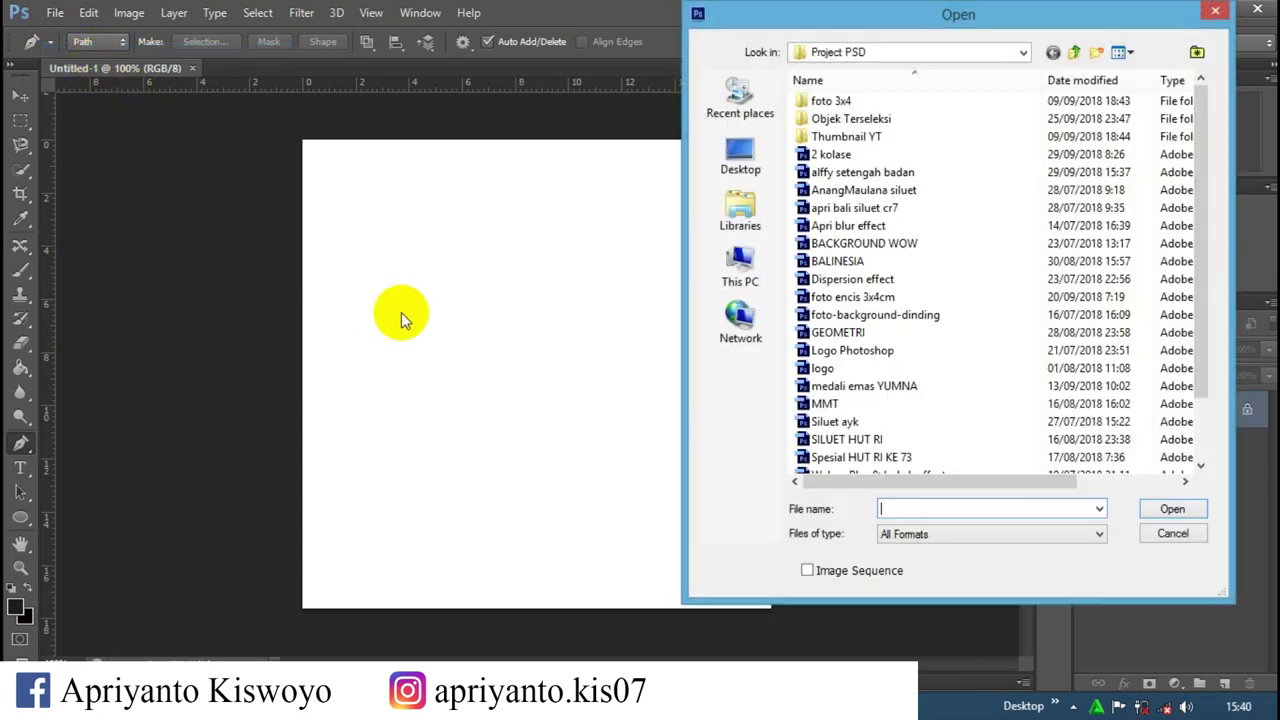
{"action": "double_click", "coordinate": [884, 175]}
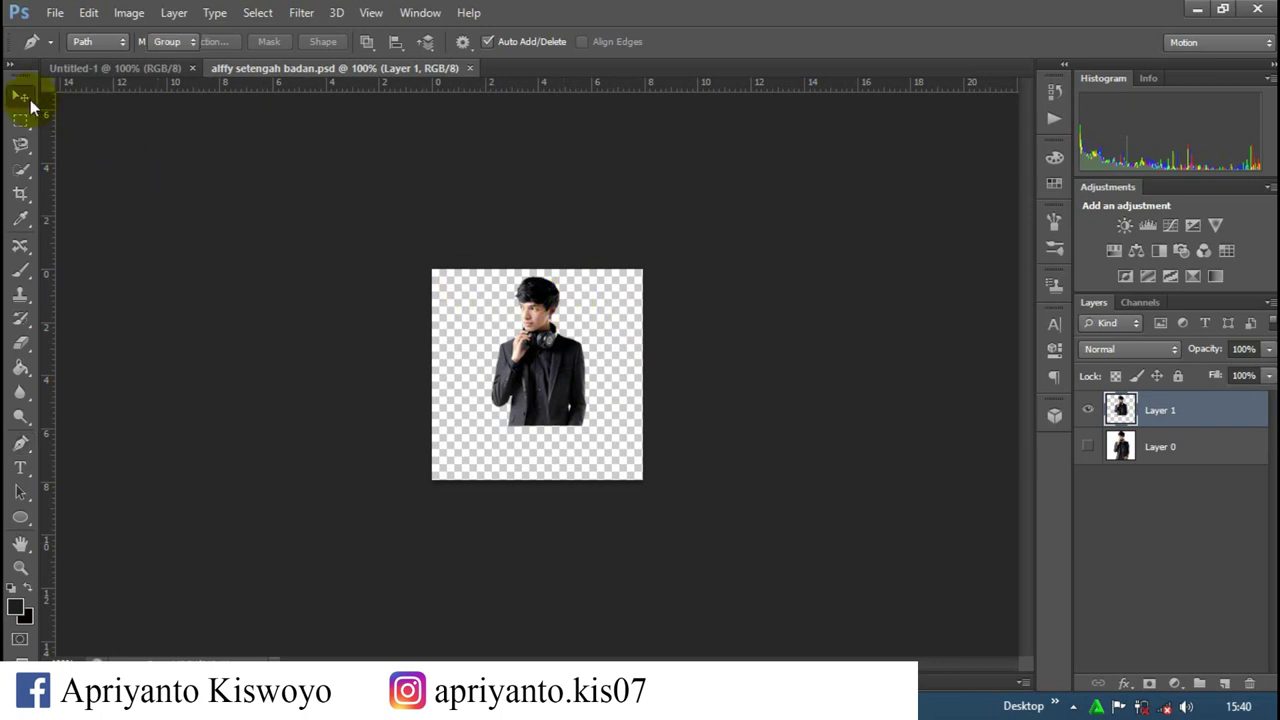
Step: Drag the half-body cutout into Untitled-1 and position it near the centre
{"action": "left_click", "coordinate": [30, 100]}
{"action": "mouse_move", "coordinate": [501, 366]}
{"action": "left_mouse_down"}
{"action": "mouse_move", "coordinate": [523, 366]}
{"action": "mouse_move", "coordinate": [537, 387]}
{"action": "mouse_move", "coordinate": [184, 141]}
{"action": "mouse_move", "coordinate": [150, 76]}
{"action": "mouse_move", "coordinate": [480, 350]}
{"action": "left_mouse_up"}
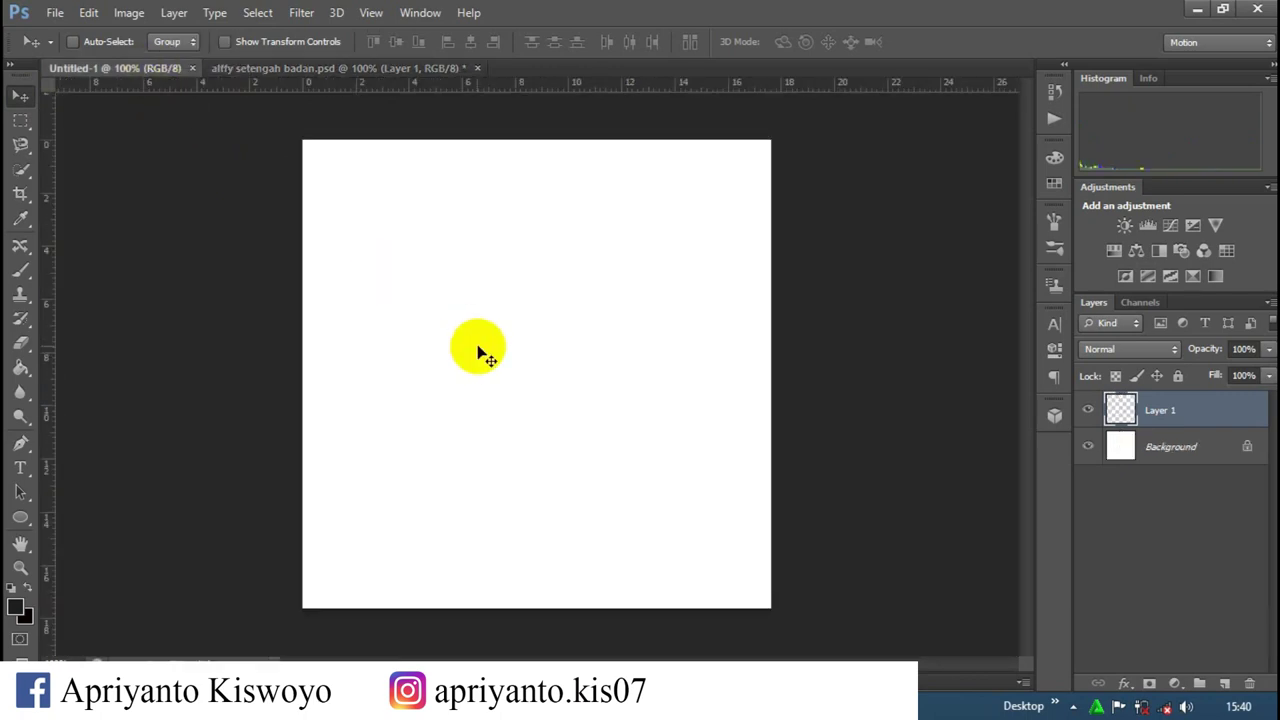
{"action": "mouse_move", "coordinate": [510, 390]}
{"action": "left_mouse_down"}
{"action": "mouse_move", "coordinate": [503, 375]}
{"action": "mouse_move", "coordinate": [565, 366]}
{"action": "left_mouse_up"}
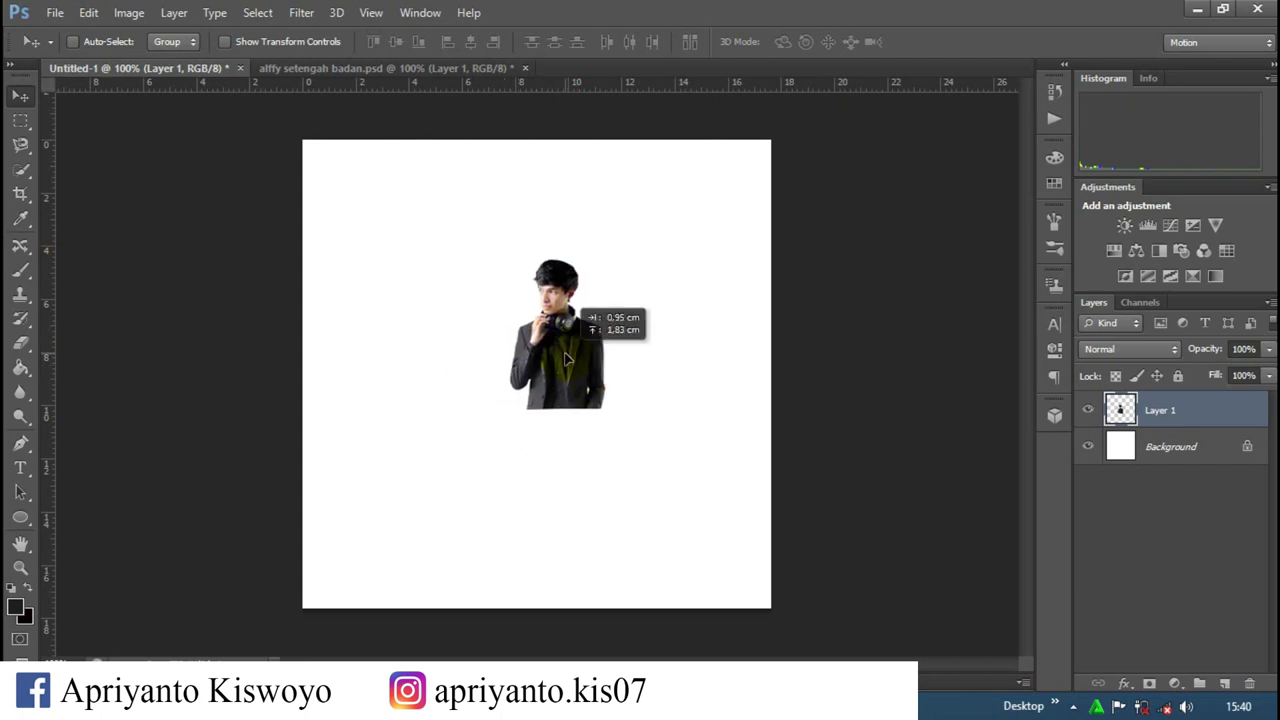
Step: Scale the half-body figure proportionally to about 256% and centre it on the canvas
{"action": "key", "text": "ctrl+t"}
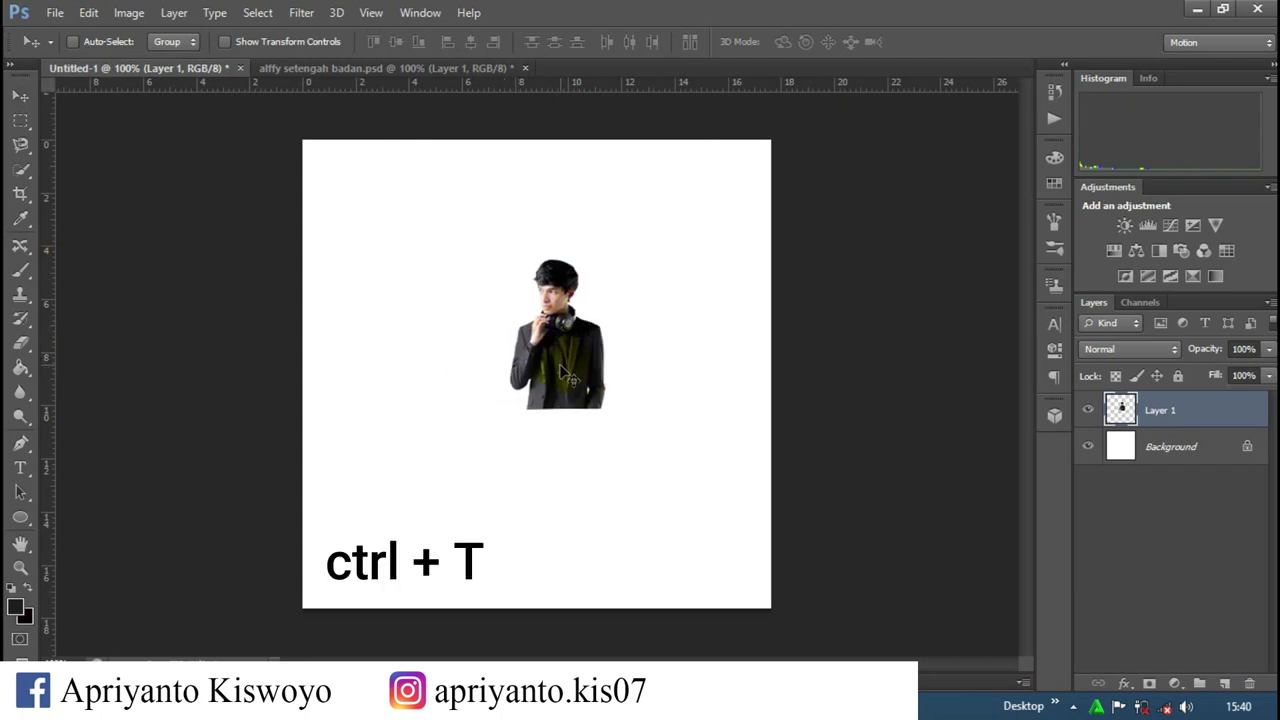
{"action": "key", "text": "ctrl+t"}
{"action": "left_click_drag", "start_coordinate": [604, 261], "coordinate": [673, 153]}
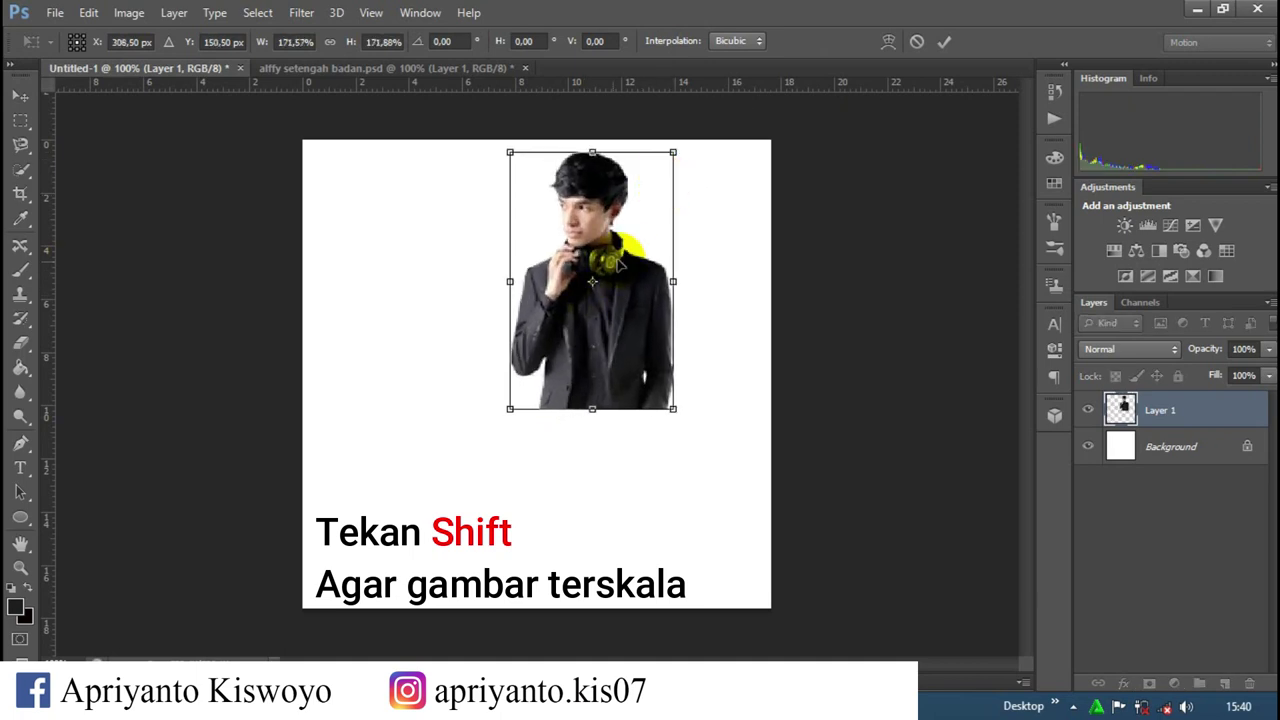
{"action": "left_click_drag", "start_coordinate": [590, 303], "coordinate": [538, 380]}
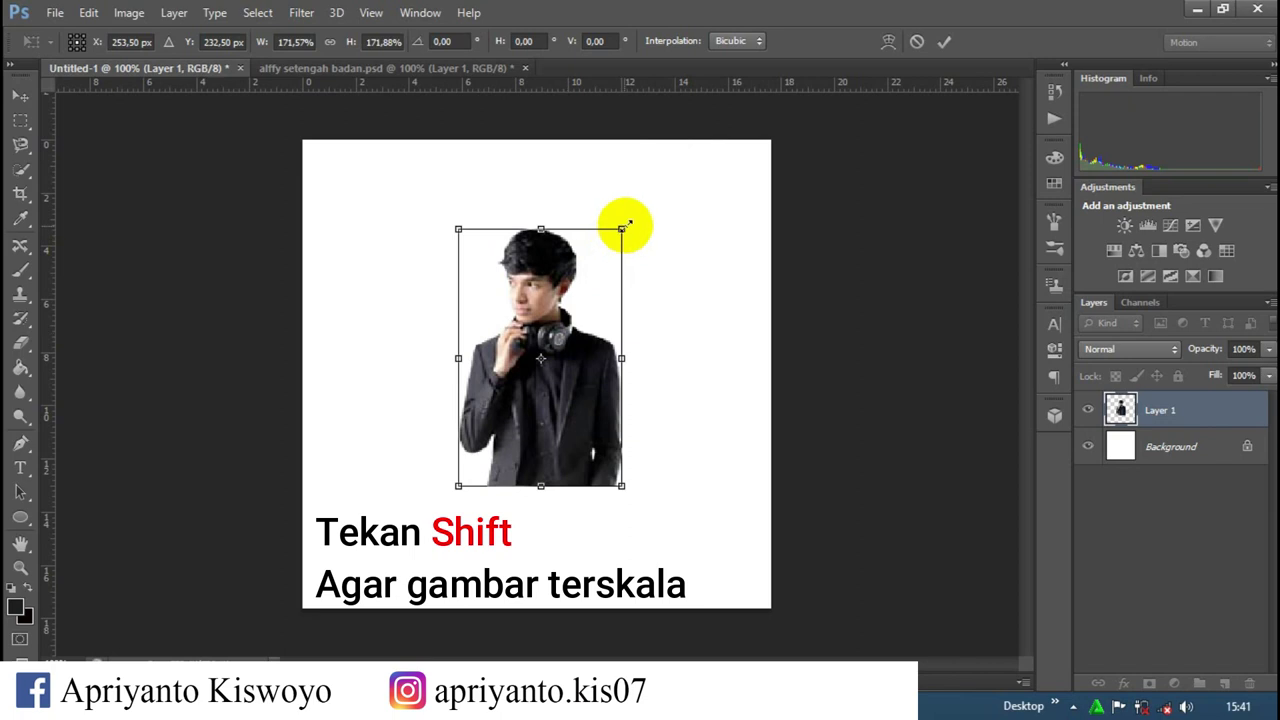
{"action": "left_click_drag", "start_coordinate": [624, 227], "coordinate": [762, 136]}
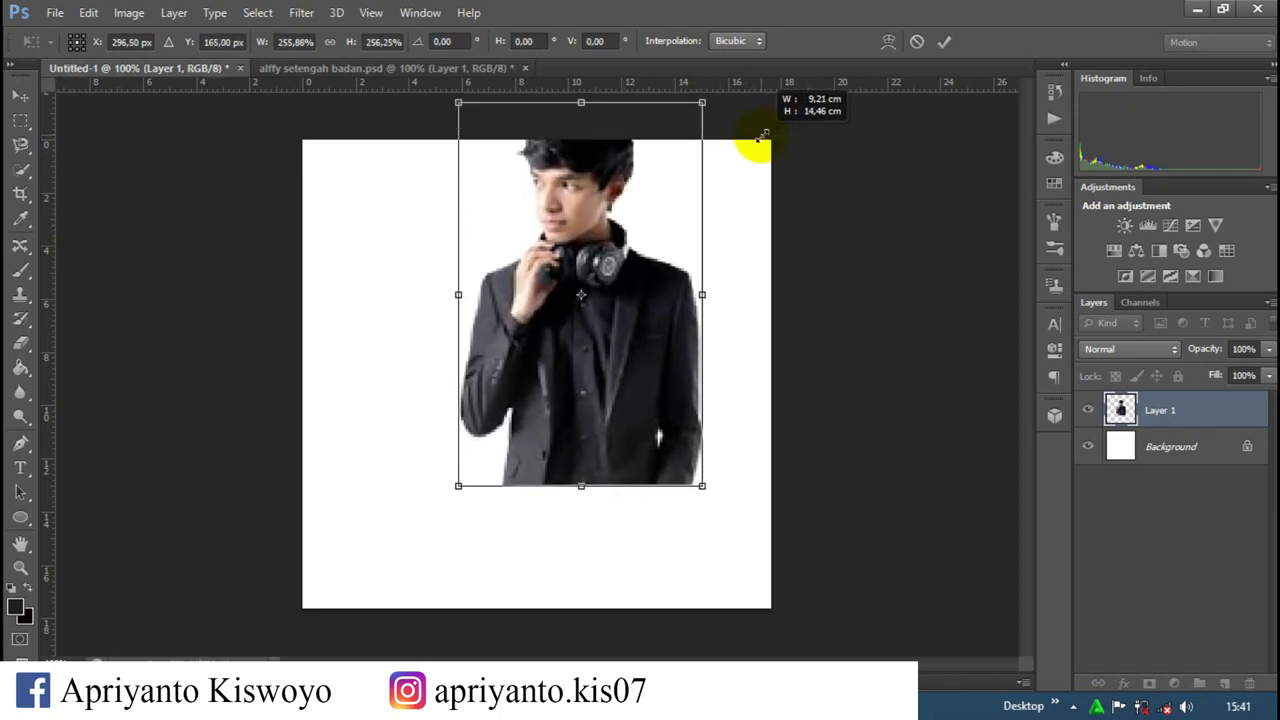
{"action": "left_click_drag", "start_coordinate": [622, 297], "coordinate": [605, 334]}
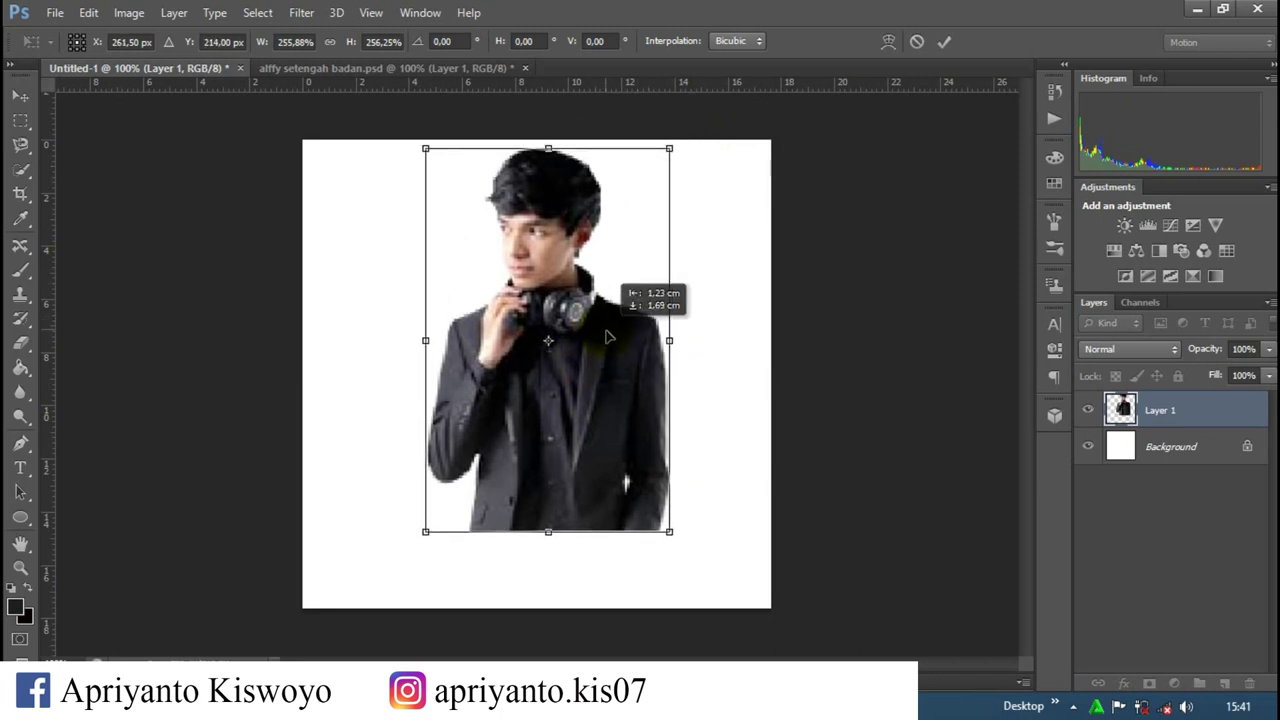
{"action": "left_click_drag", "start_coordinate": [607, 337], "coordinate": [613, 344]}
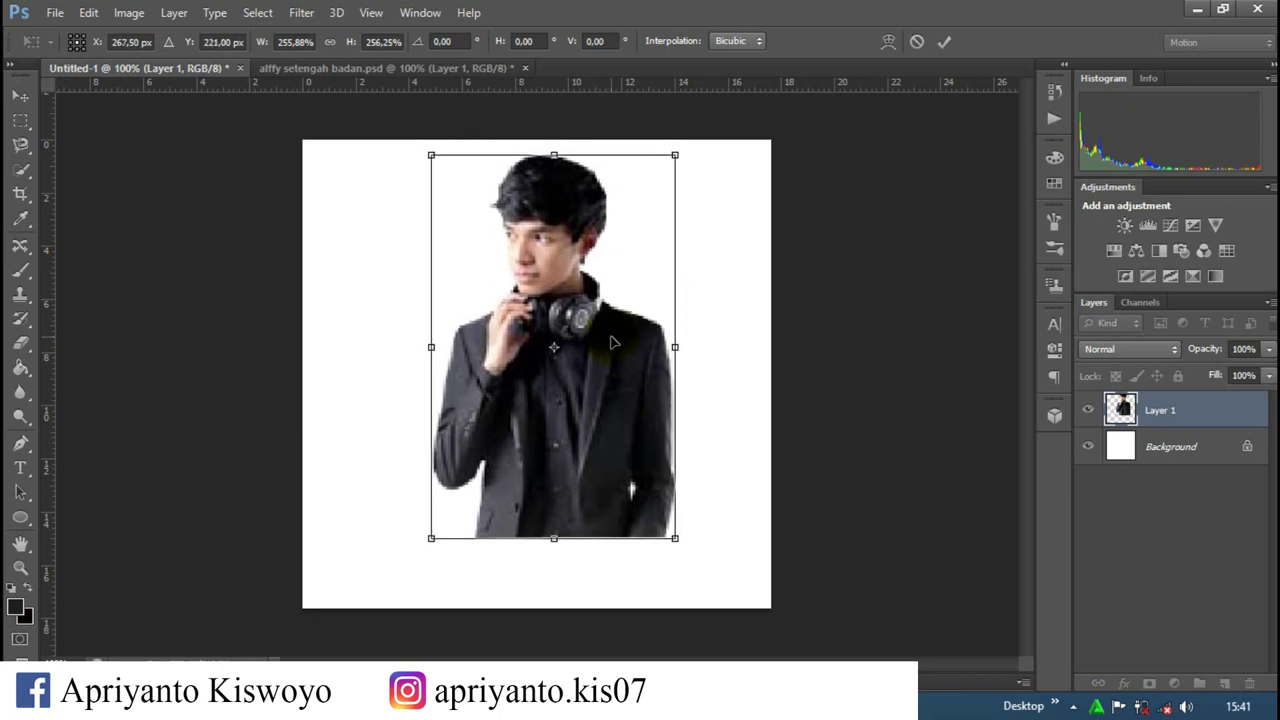
{"action": "left_click", "coordinate": [945, 45]}
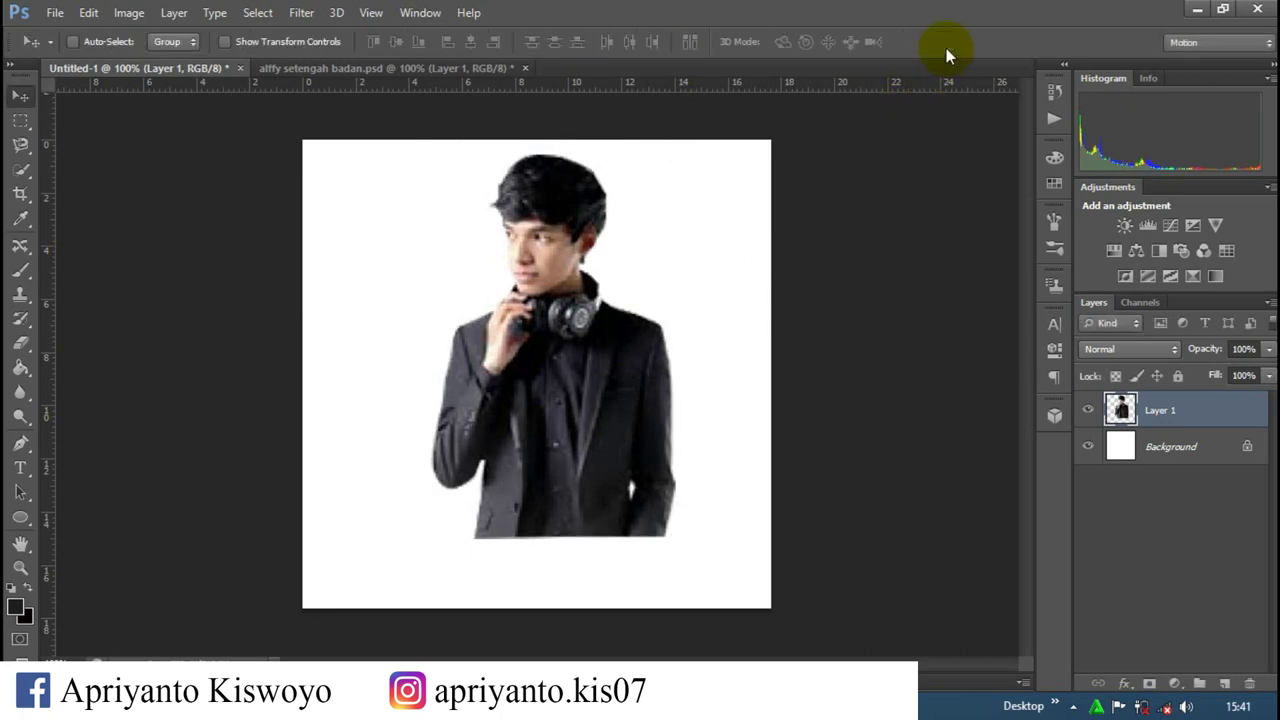
Step: Add a Black & White adjustment layer above Layer 1 with Reds lowered to -28
{"action": "left_click", "coordinate": [1175, 688]}
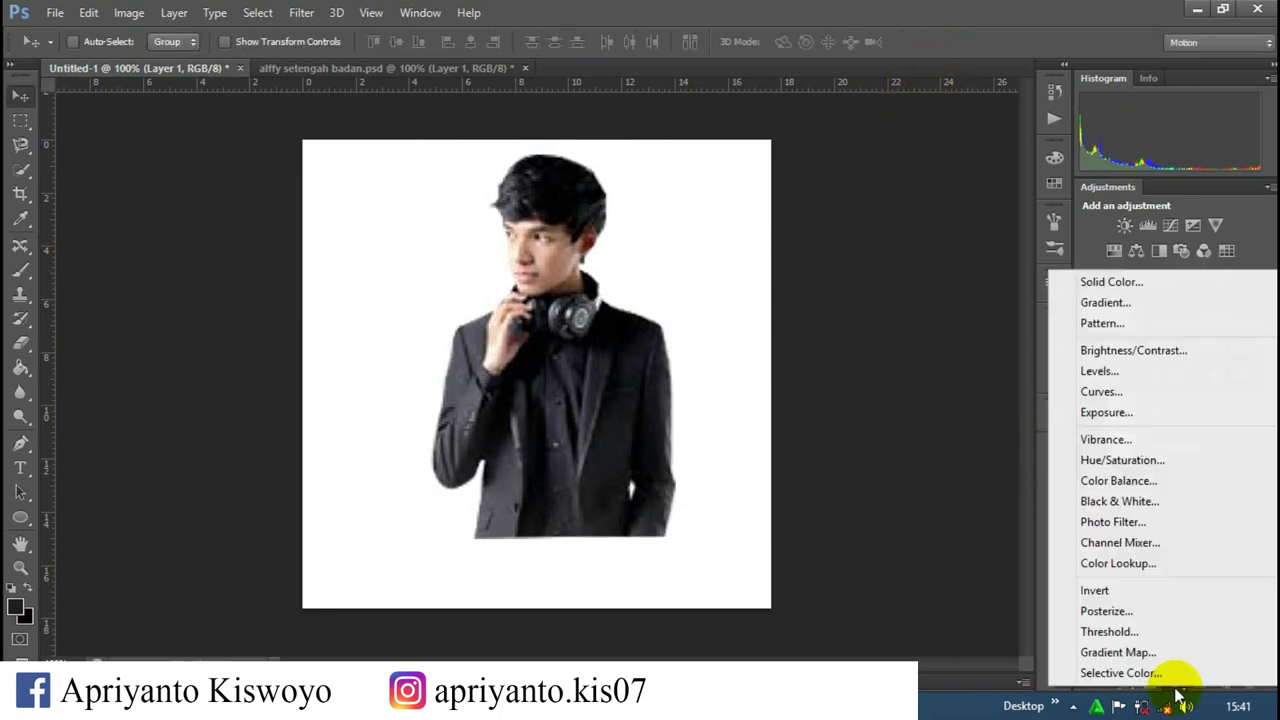
{"action": "left_click", "coordinate": [1145, 500]}
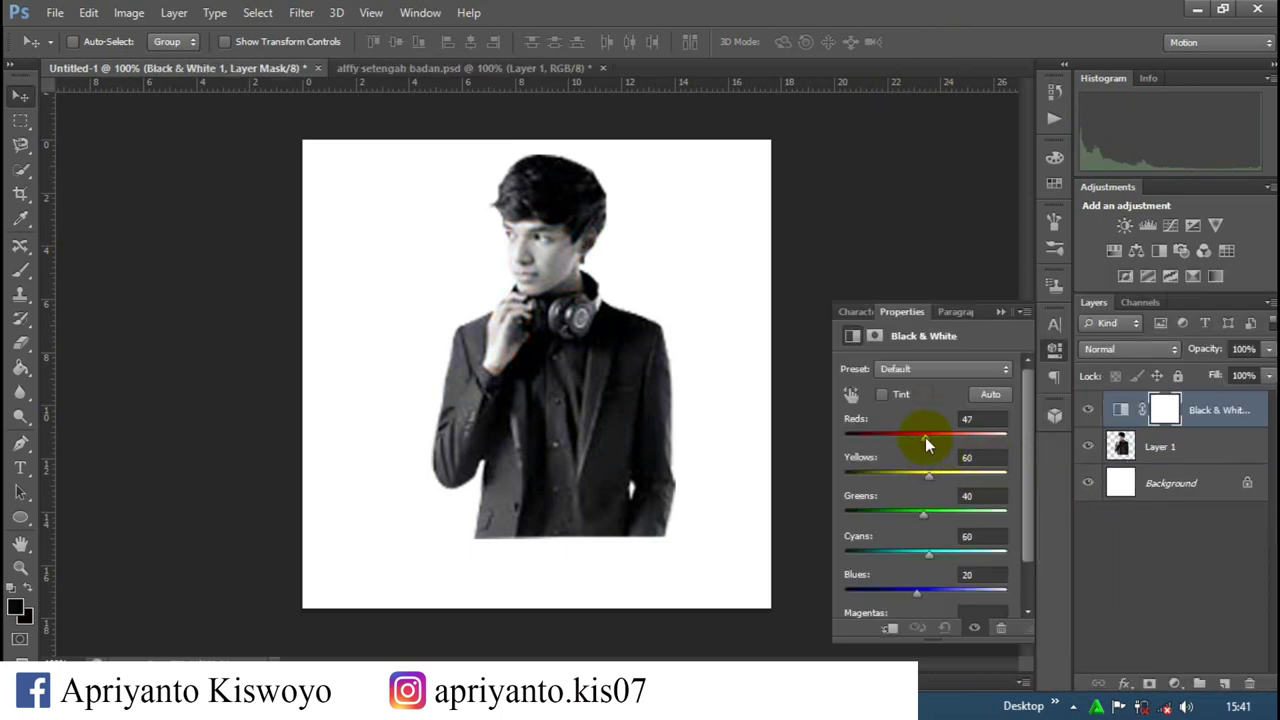
{"action": "left_click_drag", "start_coordinate": [925, 437], "coordinate": [901, 441]}
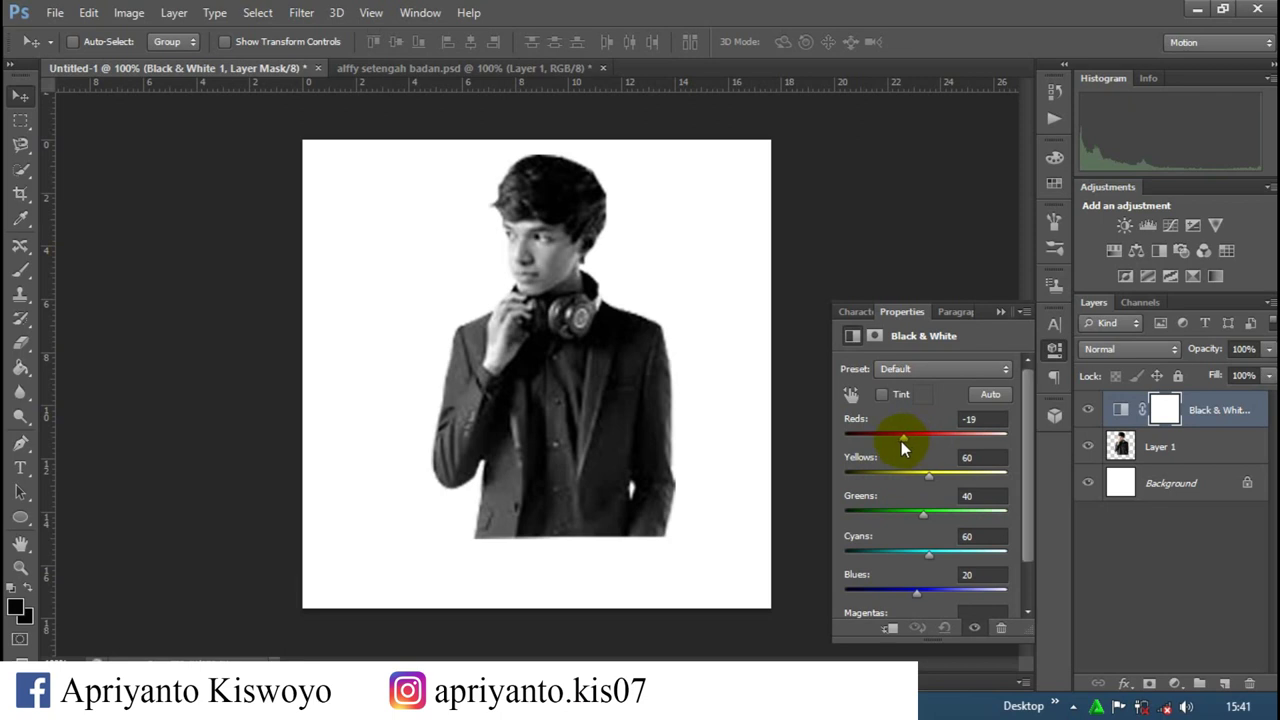
{"action": "left_click", "coordinate": [1002, 312]}
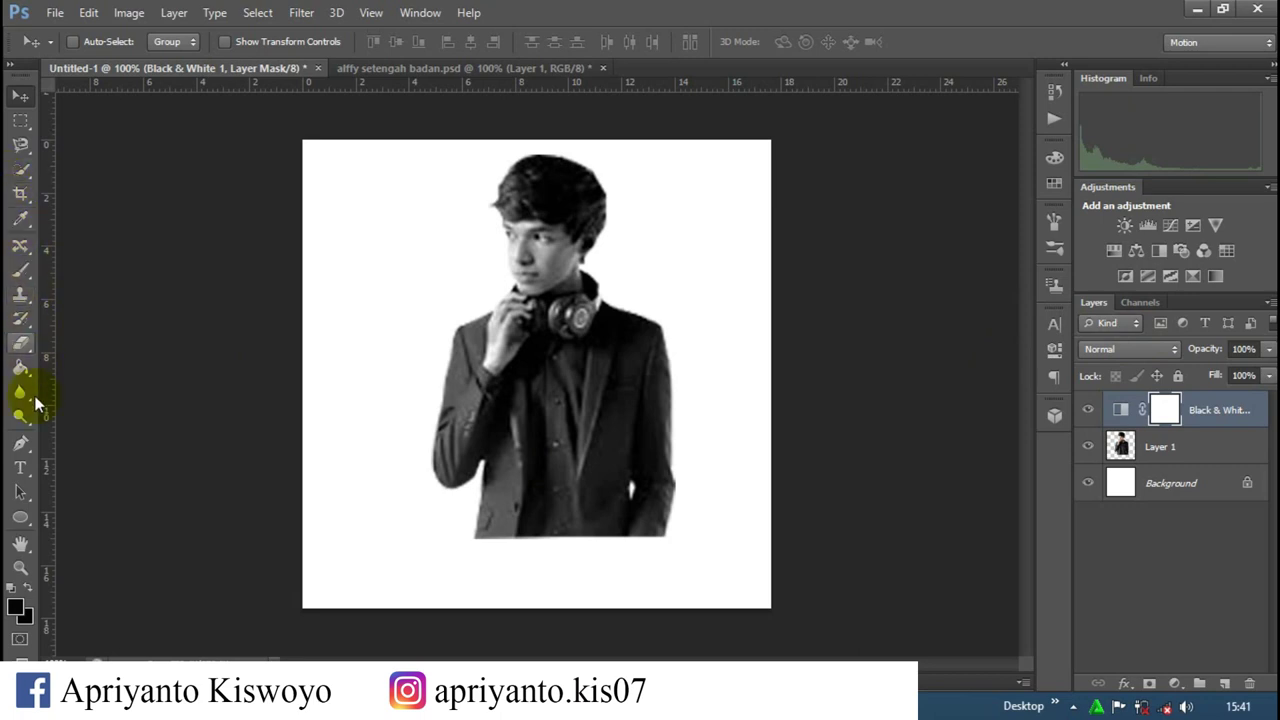
{"action": "left_click", "coordinate": [20, 520]}
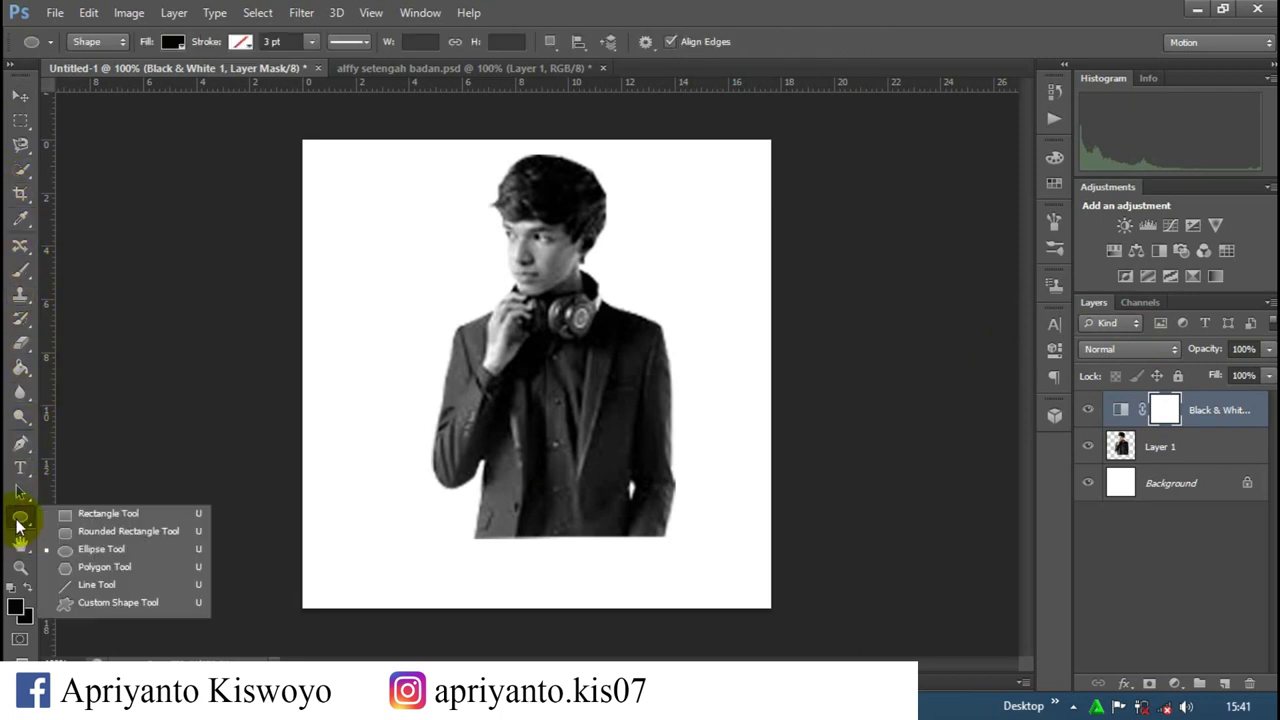
Step: Draw a tall unfilled shape rectangle with a 3 pt white stroke over the figure's head
{"action": "left_click", "coordinate": [93, 515]}
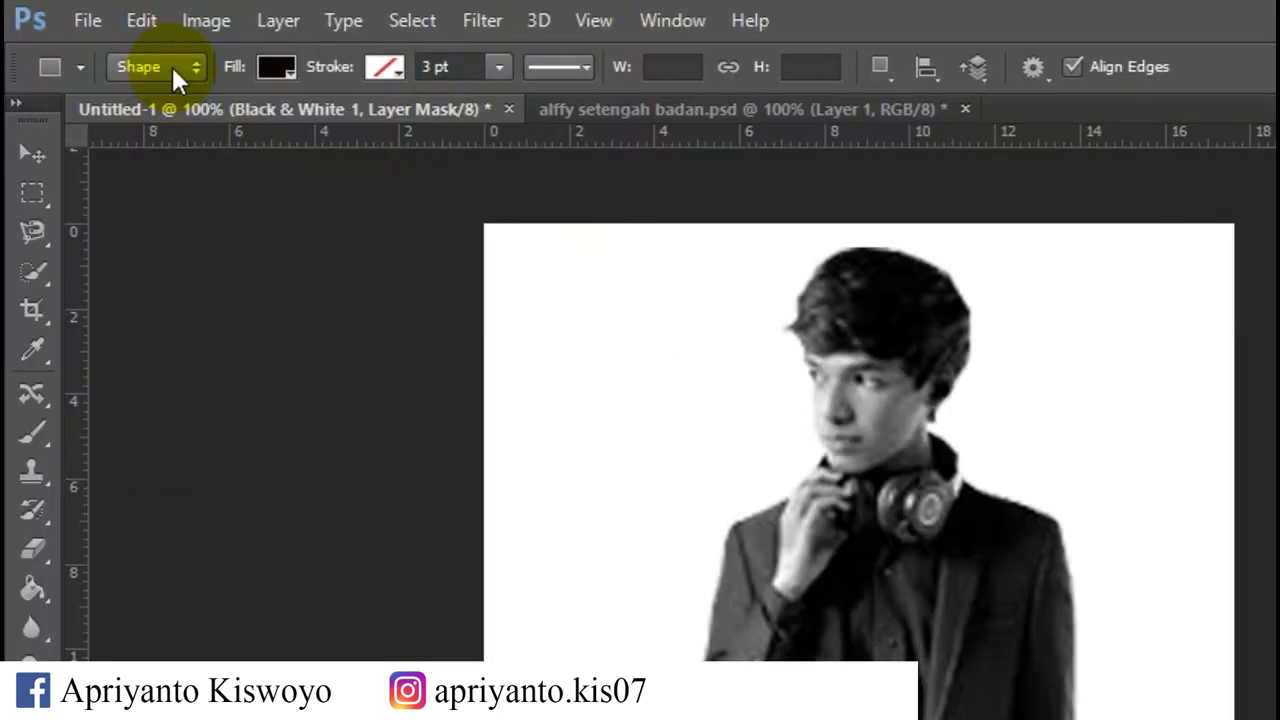
{"action": "left_click", "coordinate": [171, 64]}
{"action": "left_click", "coordinate": [166, 100]}
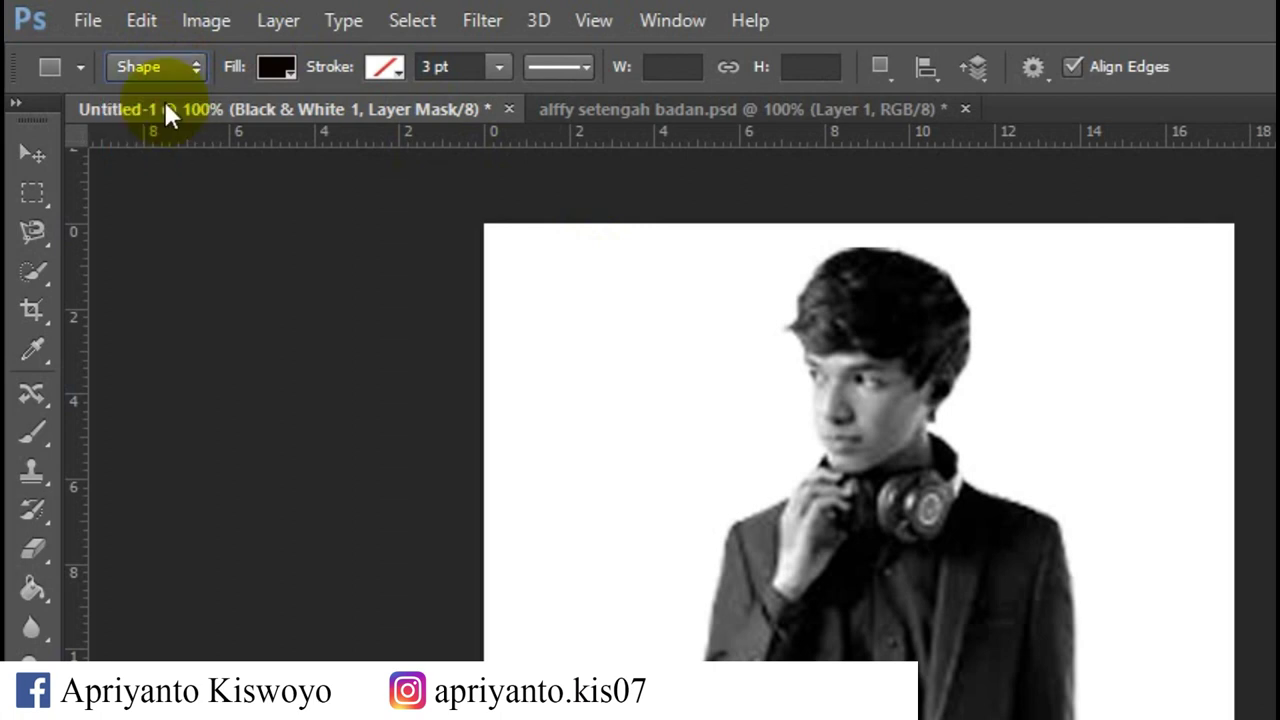
{"action": "left_click", "coordinate": [277, 65]}
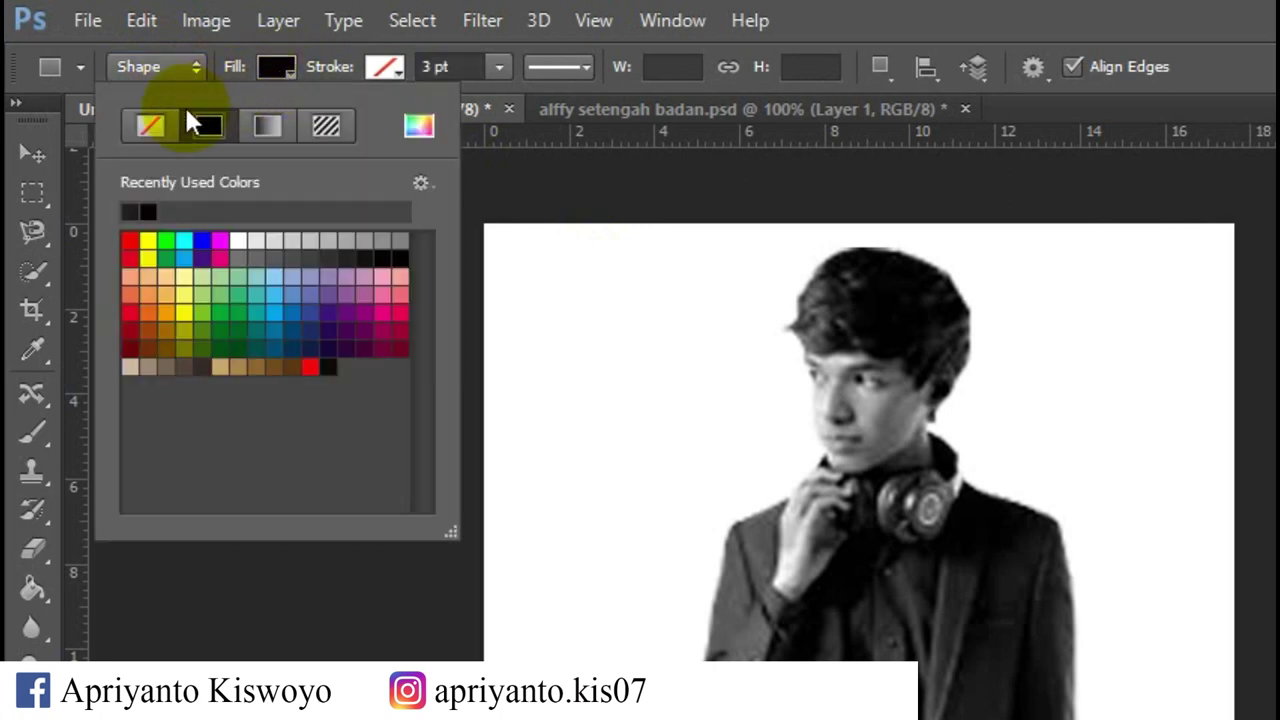
{"action": "left_click", "coordinate": [145, 122]}
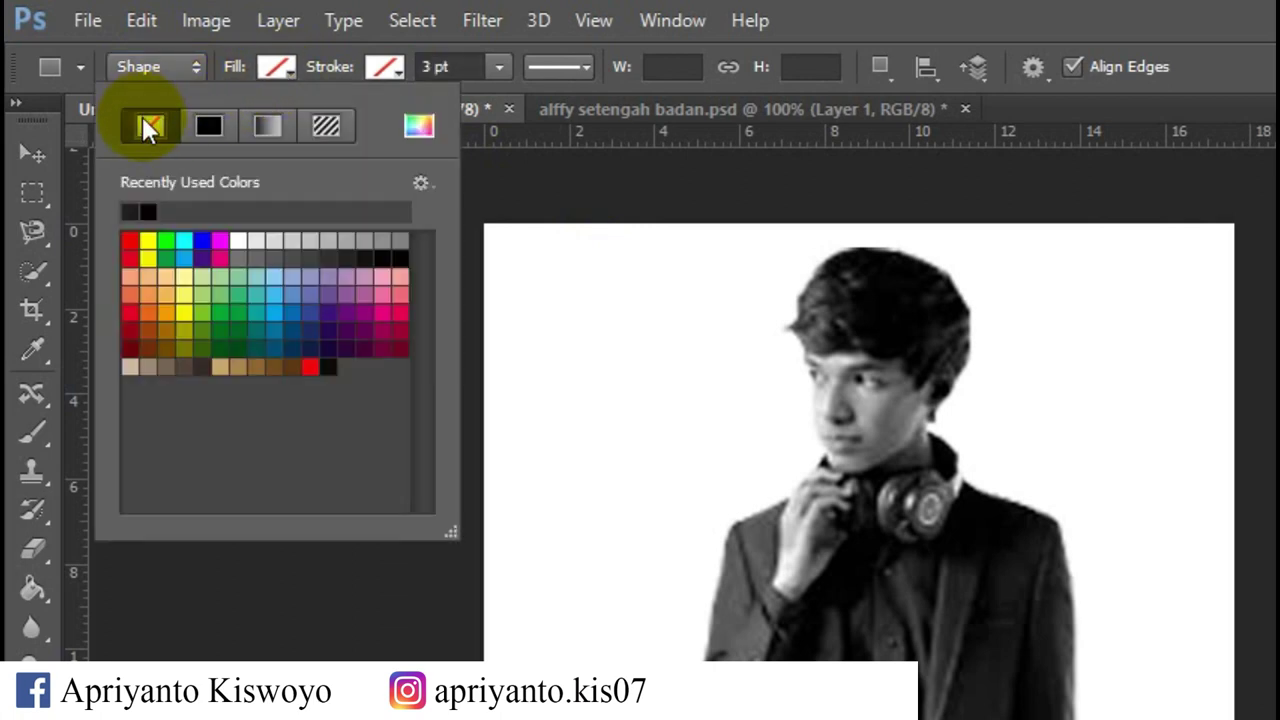
{"action": "left_click", "coordinate": [390, 64]}
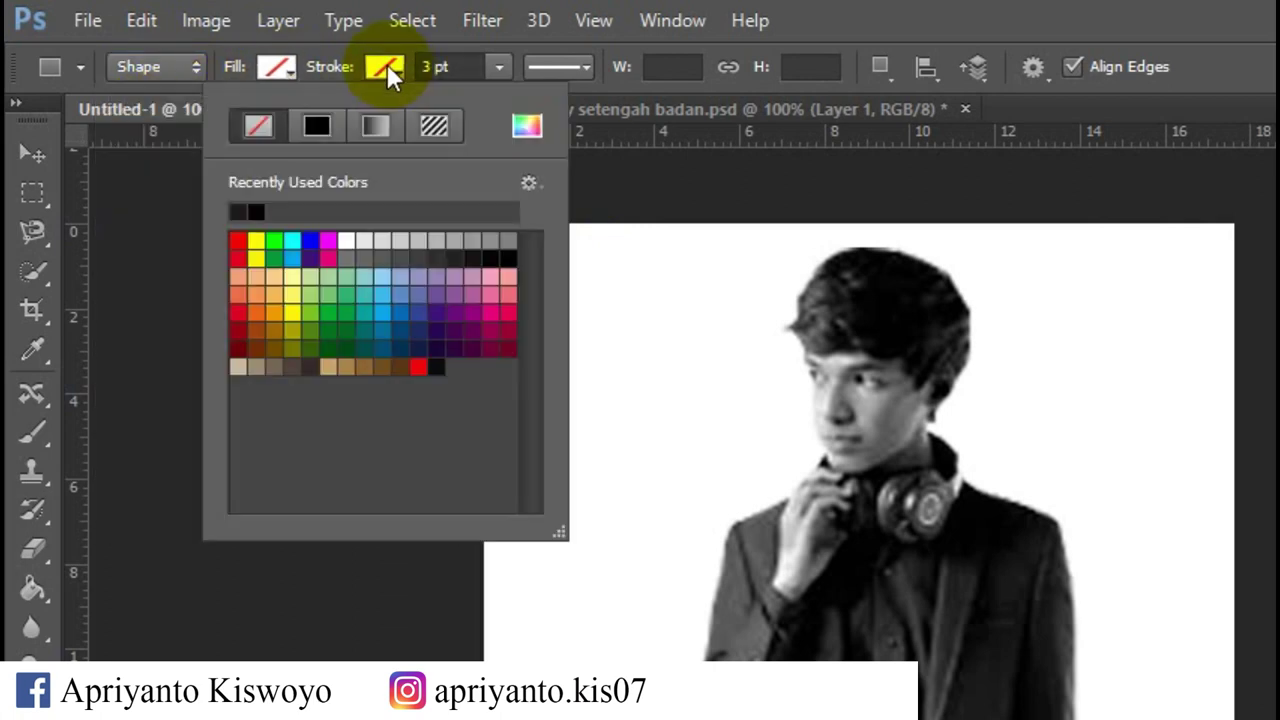
{"action": "left_click", "coordinate": [346, 240]}
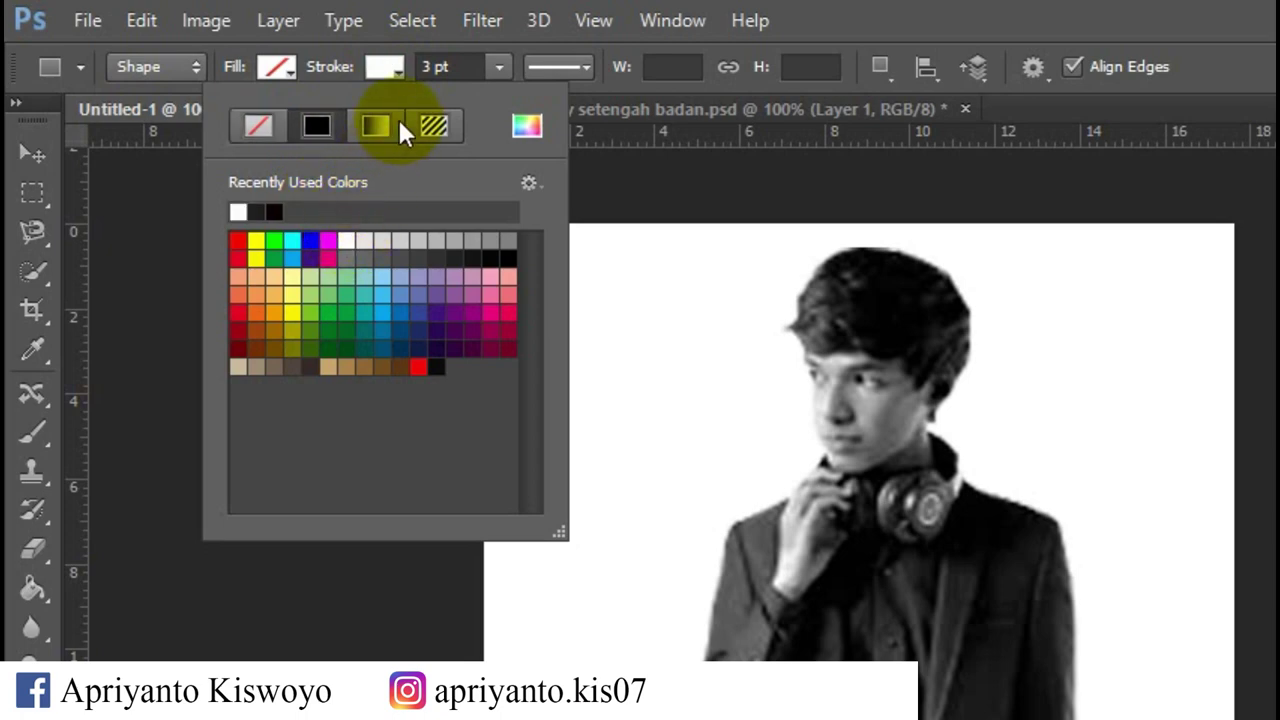
{"action": "left_click", "coordinate": [440, 68]}
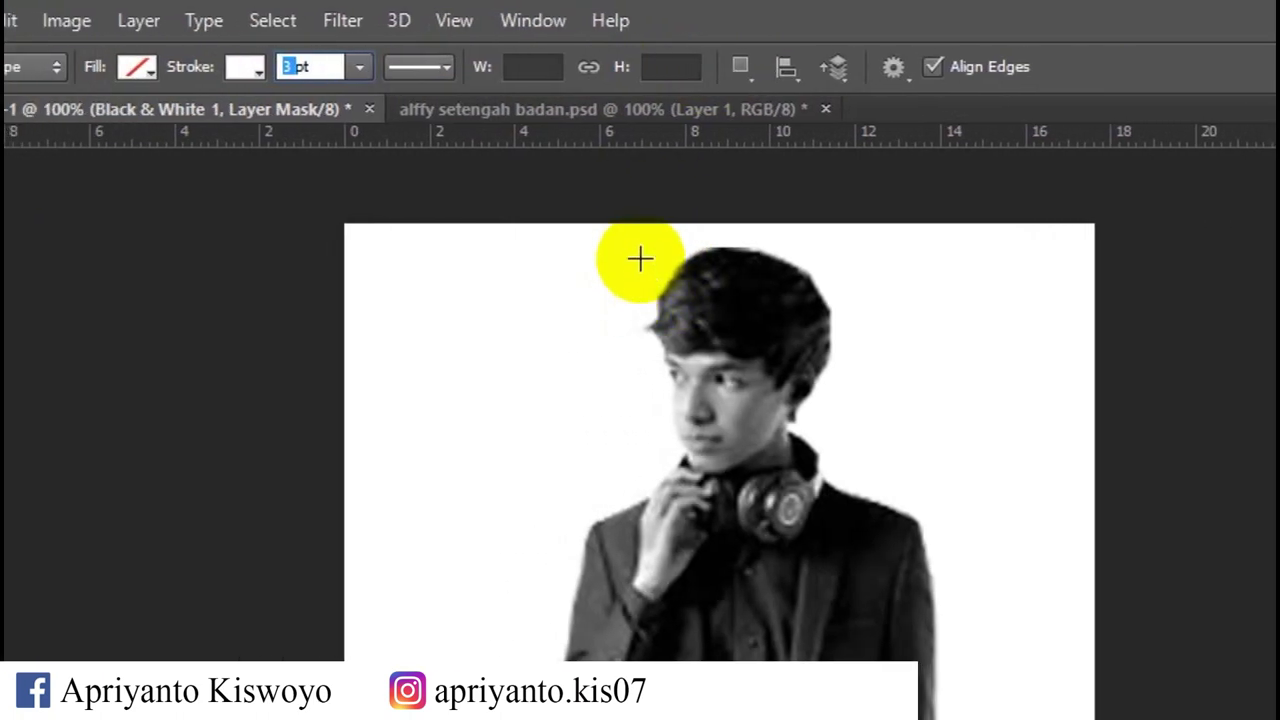
{"action": "left_click_drag", "start_coordinate": [640, 240], "coordinate": [640, 358]}
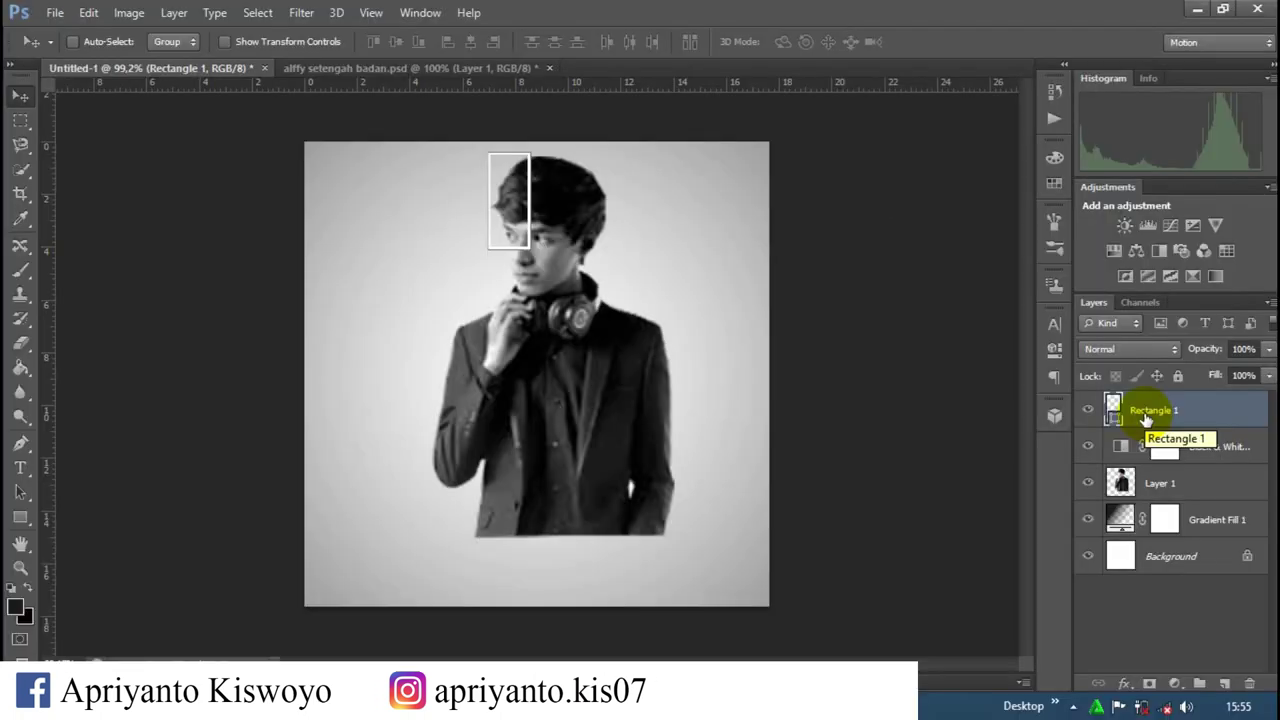
Step: Duplicate the rectangle beside the original and shorten the copy to about half height
{"action": "key", "text": "ctrl+j"}
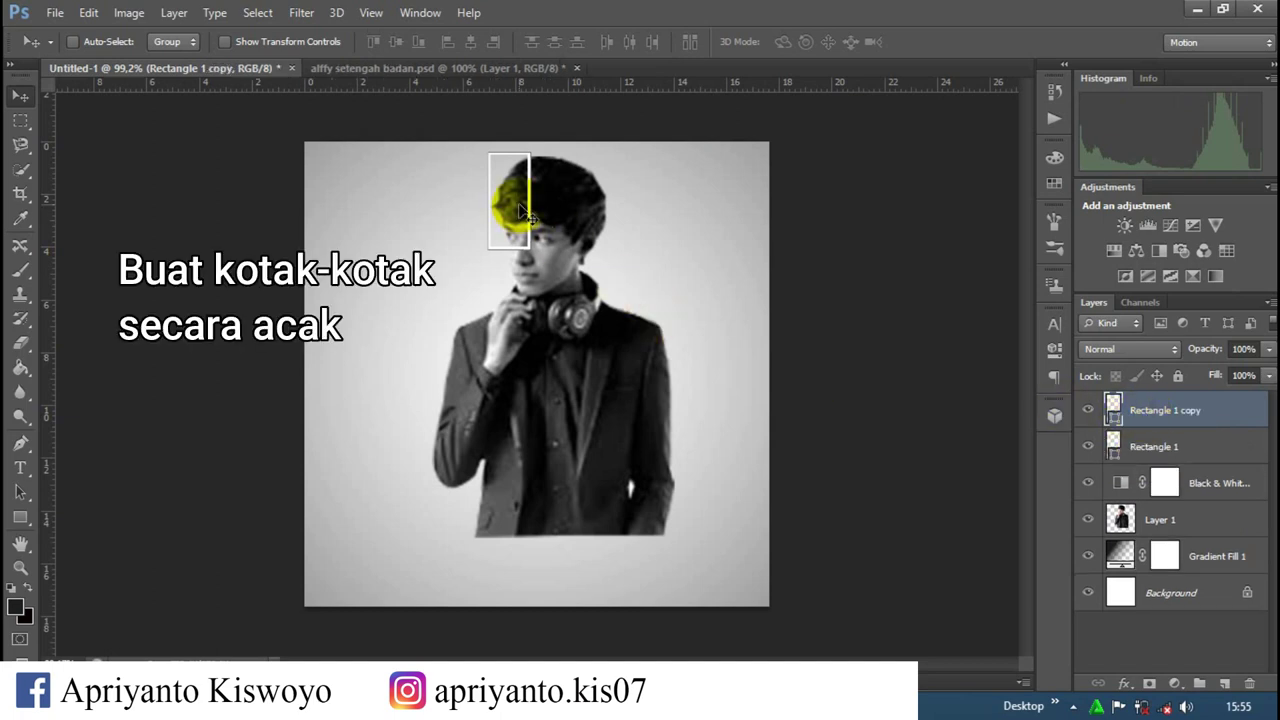
{"action": "left_click_drag", "start_coordinate": [541, 210], "coordinate": [577, 215]}
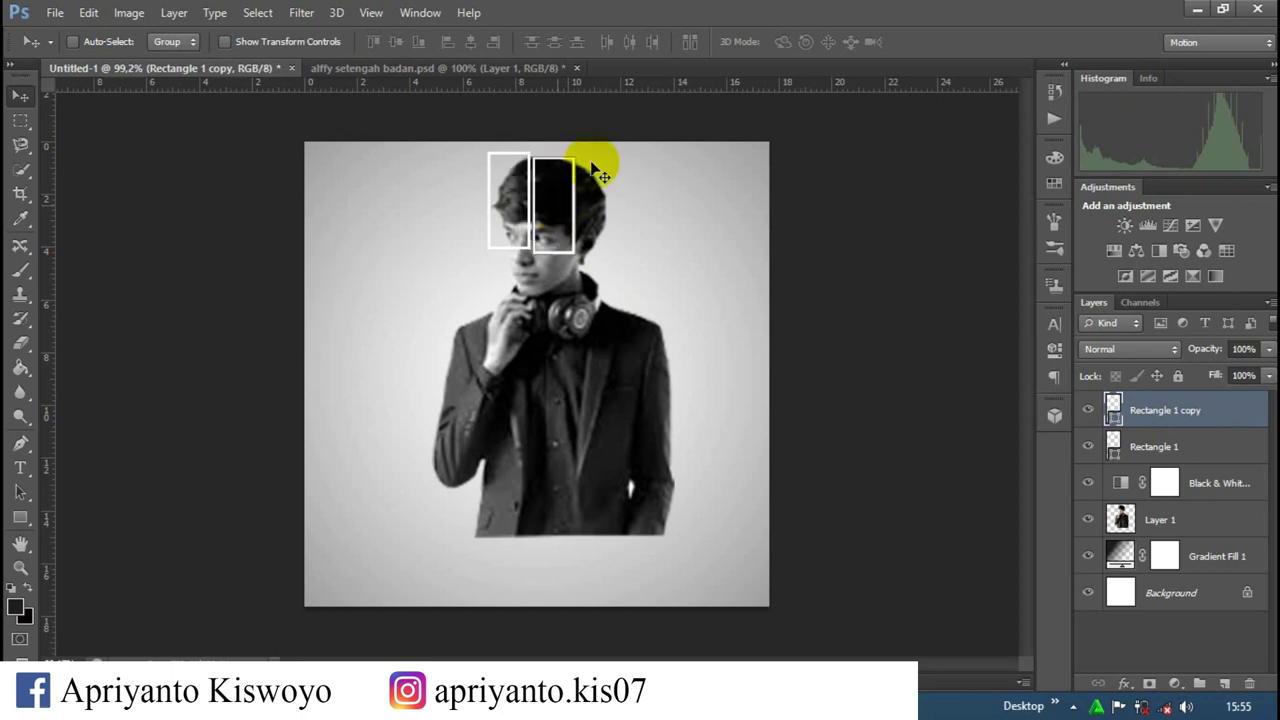
{"action": "scroll", "coordinate": [570, 124], "scroll_direction": "up", "scroll_amount": 3, "text": "alt"}
{"action": "scroll", "coordinate": [598, 170], "scroll_direction": "up", "scroll_amount": 2}
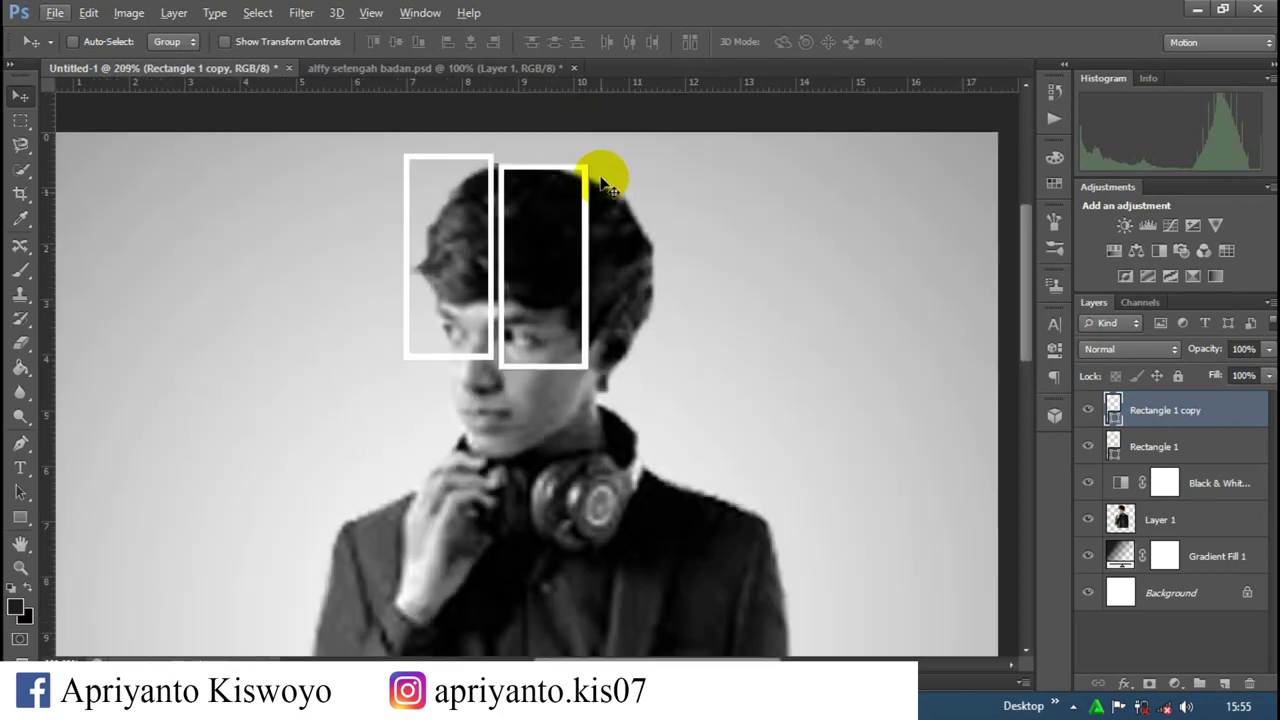
{"action": "scroll", "coordinate": [612, 195], "scroll_direction": "up", "scroll_amount": 1}
{"action": "key", "text": "ctrl+t"}
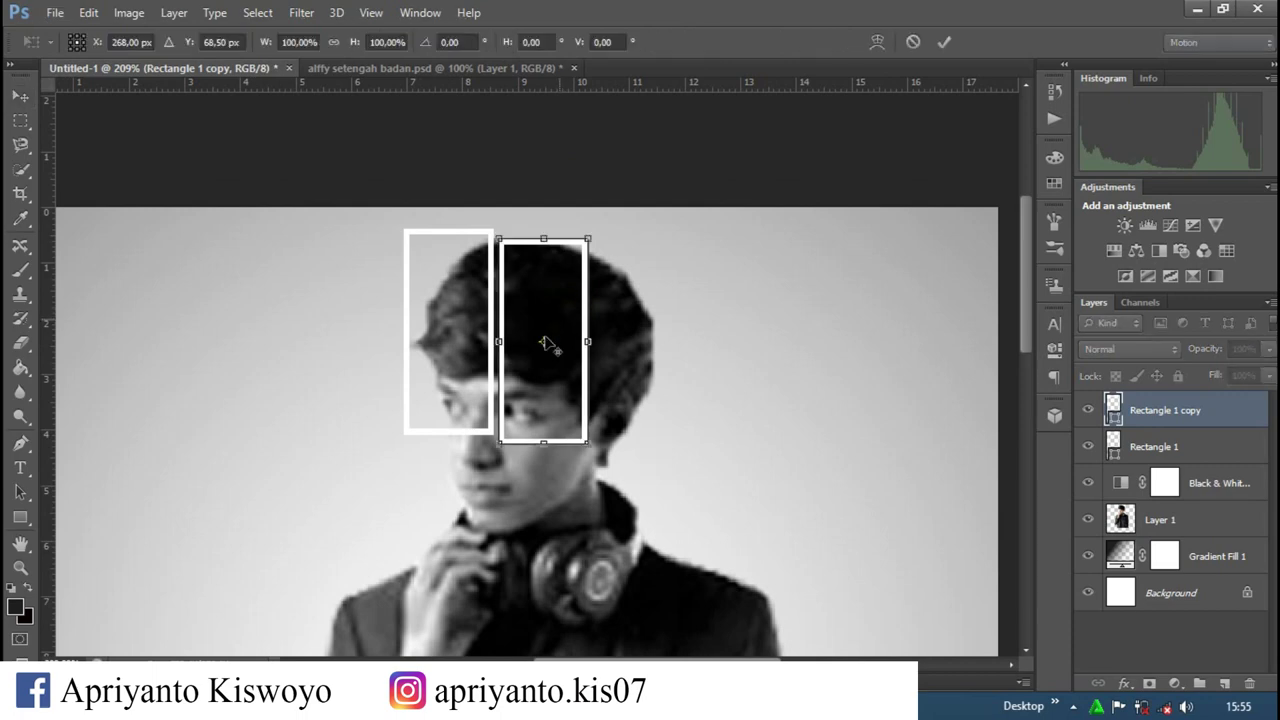
{"action": "left_click_drag", "start_coordinate": [545, 418], "coordinate": [553, 343]}
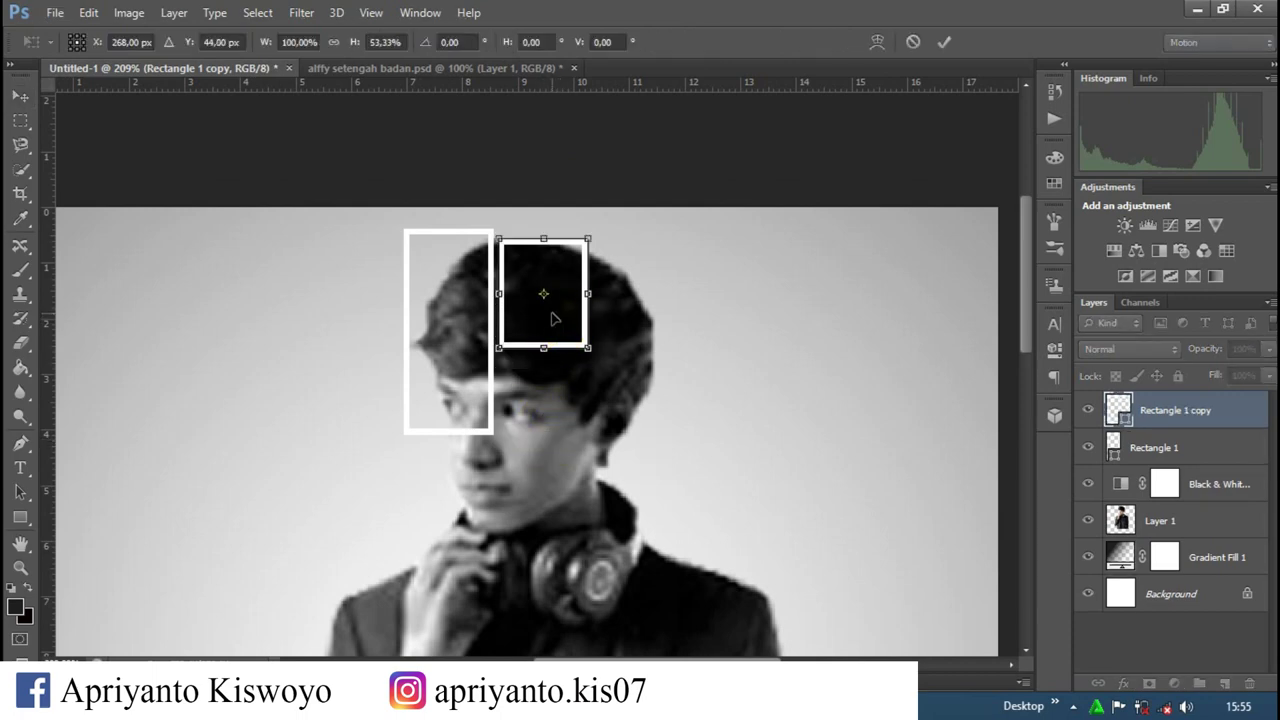
{"action": "mouse_move", "coordinate": [551, 315]}
{"action": "left_mouse_down"}
{"action": "mouse_move", "coordinate": [518, 307]}
{"action": "mouse_move", "coordinate": [540, 308]}
{"action": "left_mouse_up"}
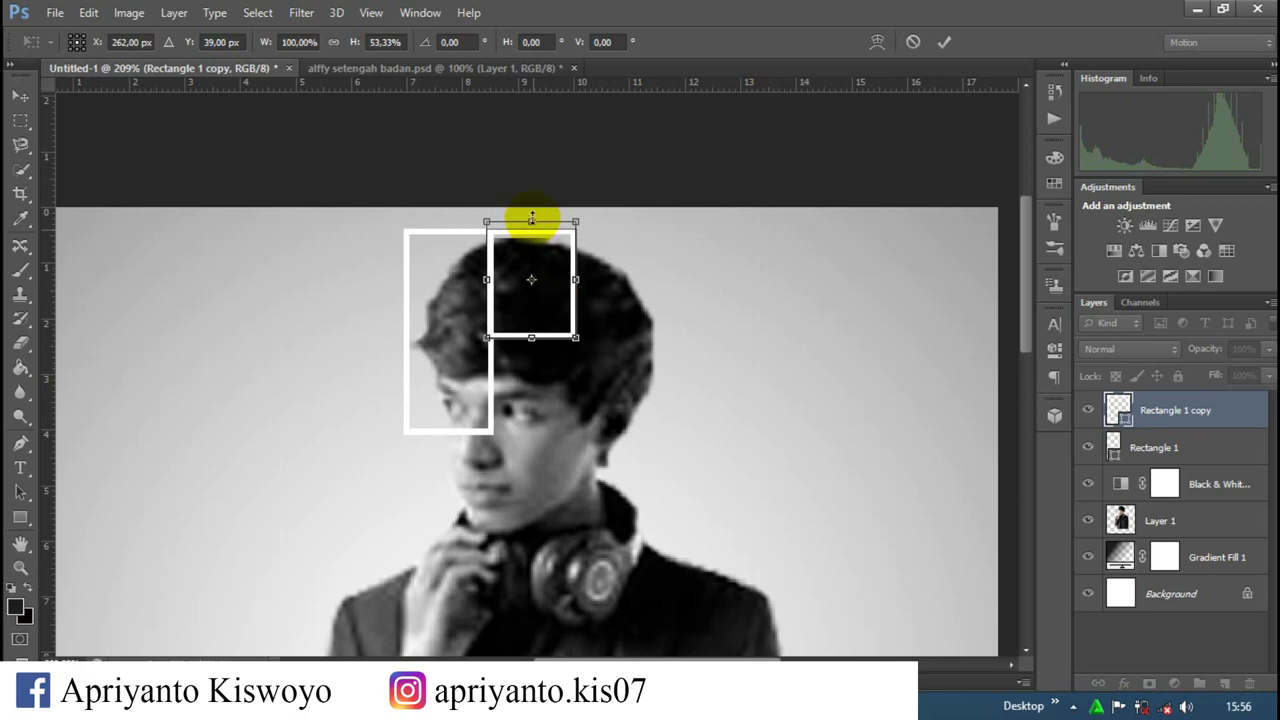
{"action": "key", "text": "Return"}
Step: Add a widened rectangle copy and a resized one covering the face
{"action": "scroll", "coordinate": [491, 337], "scroll_direction": "down", "scroll_amount": 1}
{"action": "key", "text": "ctrl+g"}
{"action": "mouse_move", "coordinate": [530, 300]}
{"action": "left_mouse_down"}
{"action": "mouse_move", "coordinate": [571, 349]}
{"action": "mouse_move", "coordinate": [562, 331]}
{"action": "left_mouse_up"}
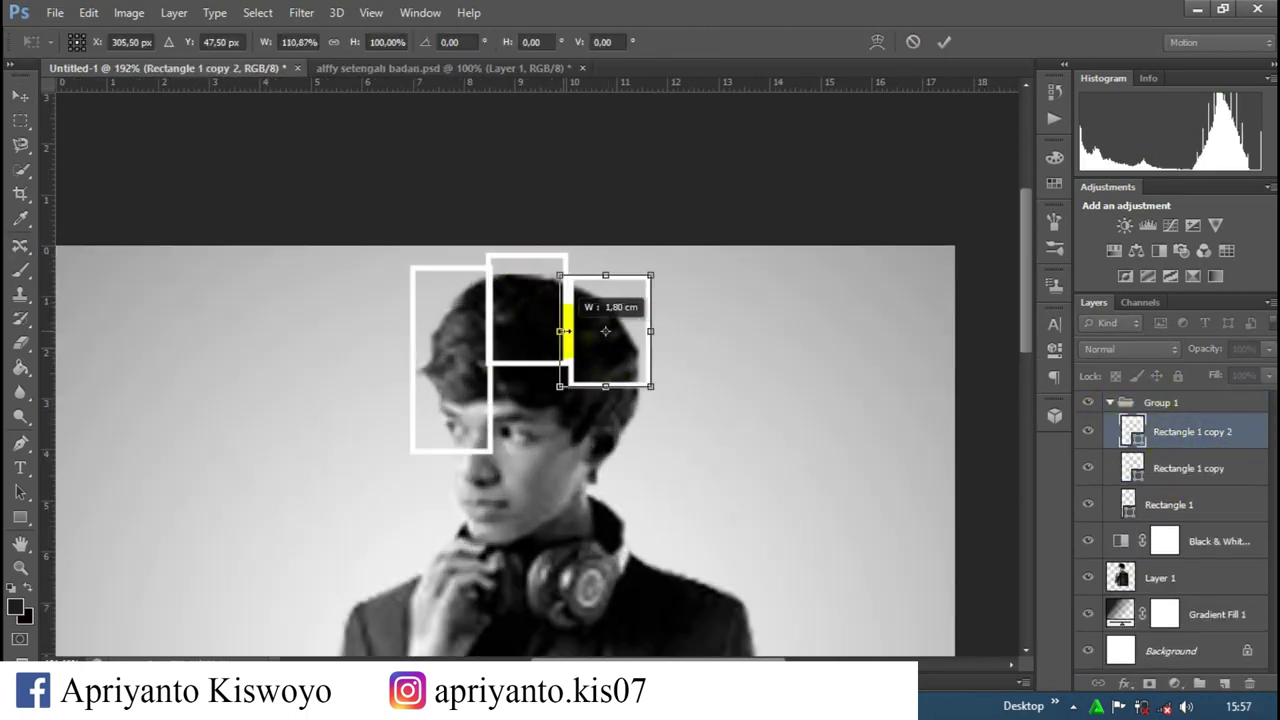
{"action": "key", "text": "Return"}
{"action": "left_click_drag", "start_coordinate": [629, 367], "coordinate": [629, 177]}
{"action": "mouse_move", "coordinate": [600, 230]}
{"action": "left_mouse_down"}
{"action": "mouse_move", "coordinate": [500, 337]}
{"action": "mouse_move", "coordinate": [548, 366]}
{"action": "left_mouse_up"}
{"action": "key", "text": "ctrl+t"}
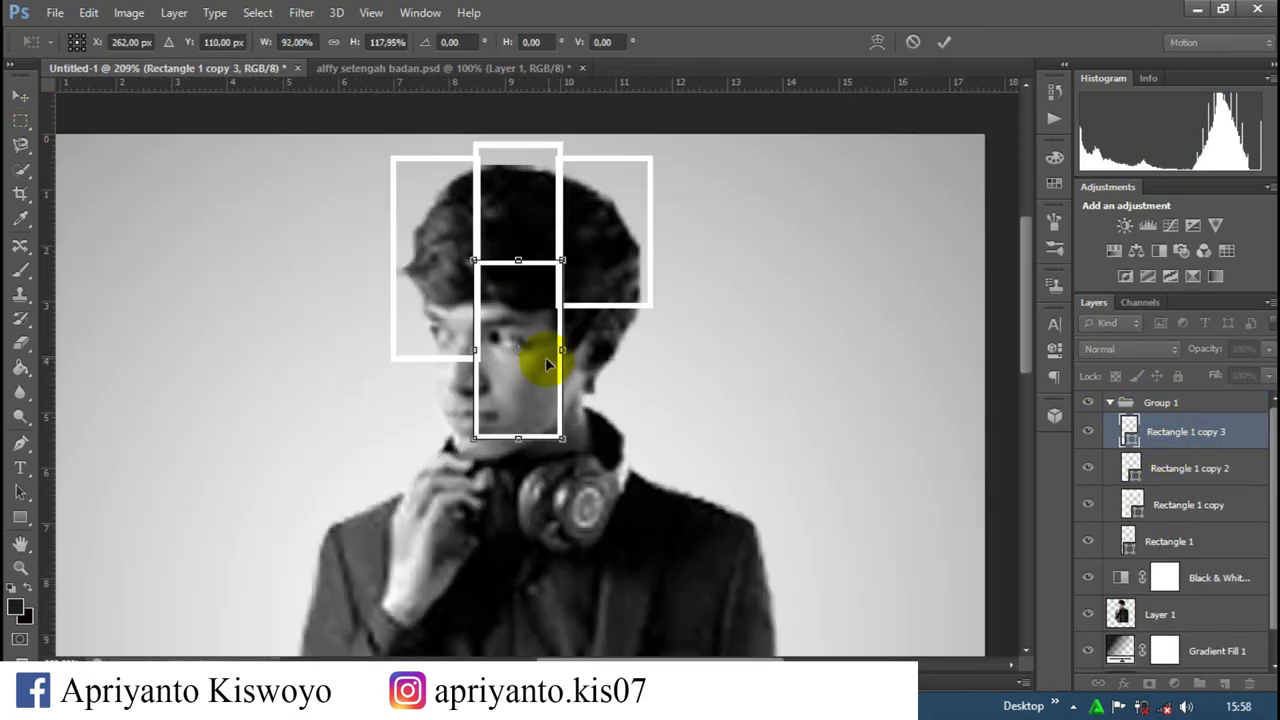
{"action": "key", "text": "Return"}
Step: Place further stretched rectangle copies beside the neck
{"action": "key", "text": "ctrl+j"}
{"action": "mouse_move", "coordinate": [518, 438]}
{"action": "left_mouse_down"}
{"action": "mouse_move", "coordinate": [518, 399]}
{"action": "mouse_move", "coordinate": [600, 434]}
{"action": "mouse_move", "coordinate": [613, 470]}
{"action": "mouse_move", "coordinate": [470, 380]}
{"action": "left_mouse_up"}
{"action": "scroll", "coordinate": [600, 434], "scroll_direction": "down", "scroll_amount": 1}
{"action": "key", "text": "Return"}
{"action": "key", "text": "ctrl+j"}
{"action": "scroll", "coordinate": [634, 343], "scroll_direction": "down", "scroll_amount": 3}
{"action": "left_click", "coordinate": [600, 372]}
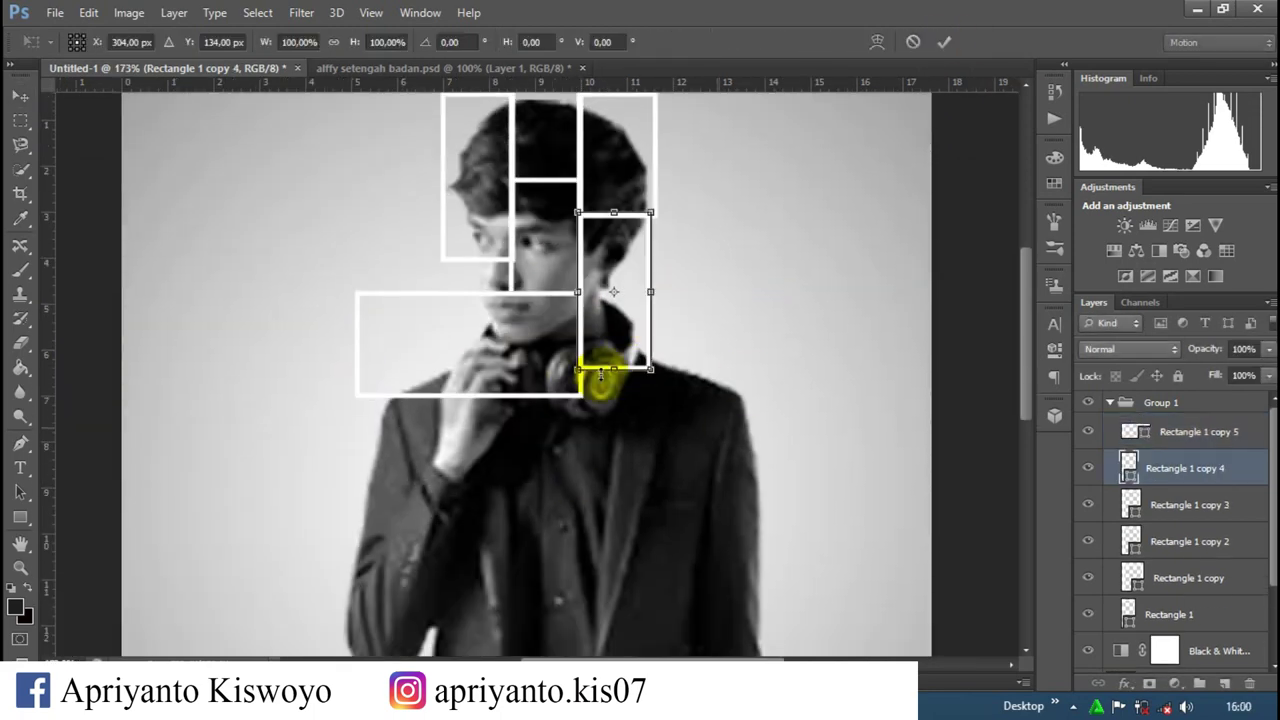
{"action": "key", "text": "Return"}
{"action": "left_click", "coordinate": [1180, 431]}
Step: Add a narrowed rectangle over the hand and another across the chest
{"action": "mouse_move", "coordinate": [452, 305]}
{"action": "left_mouse_down"}
{"action": "mouse_move", "coordinate": [677, 349]}
{"action": "mouse_move", "coordinate": [491, 371]}
{"action": "left_mouse_up"}
{"action": "scroll", "coordinate": [677, 349], "scroll_direction": "down", "scroll_amount": 2}
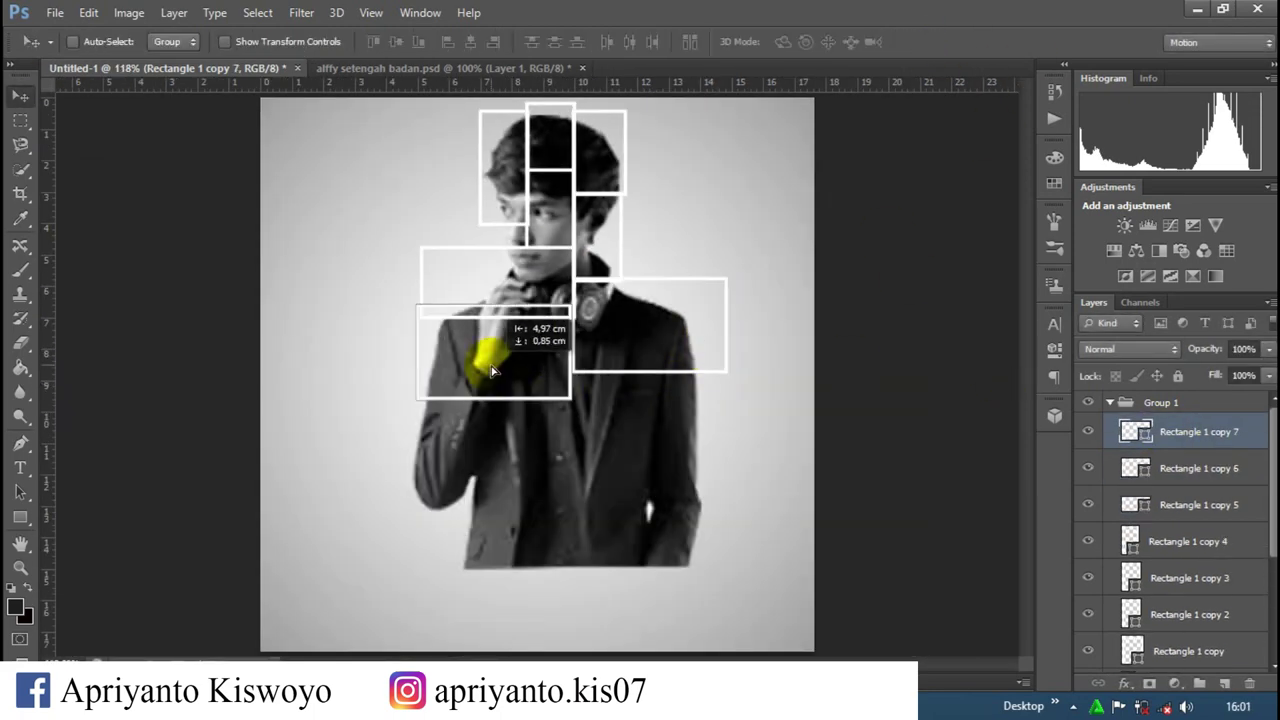
{"action": "scroll", "coordinate": [491, 371], "scroll_direction": "up", "scroll_amount": 3}
{"action": "key", "text": "ctrl+t"}
{"action": "left_click_drag", "start_coordinate": [591, 509], "coordinate": [414, 509]}
{"action": "key", "text": "Return"}
{"action": "key", "text": "ctrl+j"}
{"action": "left_click_drag", "start_coordinate": [346, 452], "coordinate": [531, 452]}
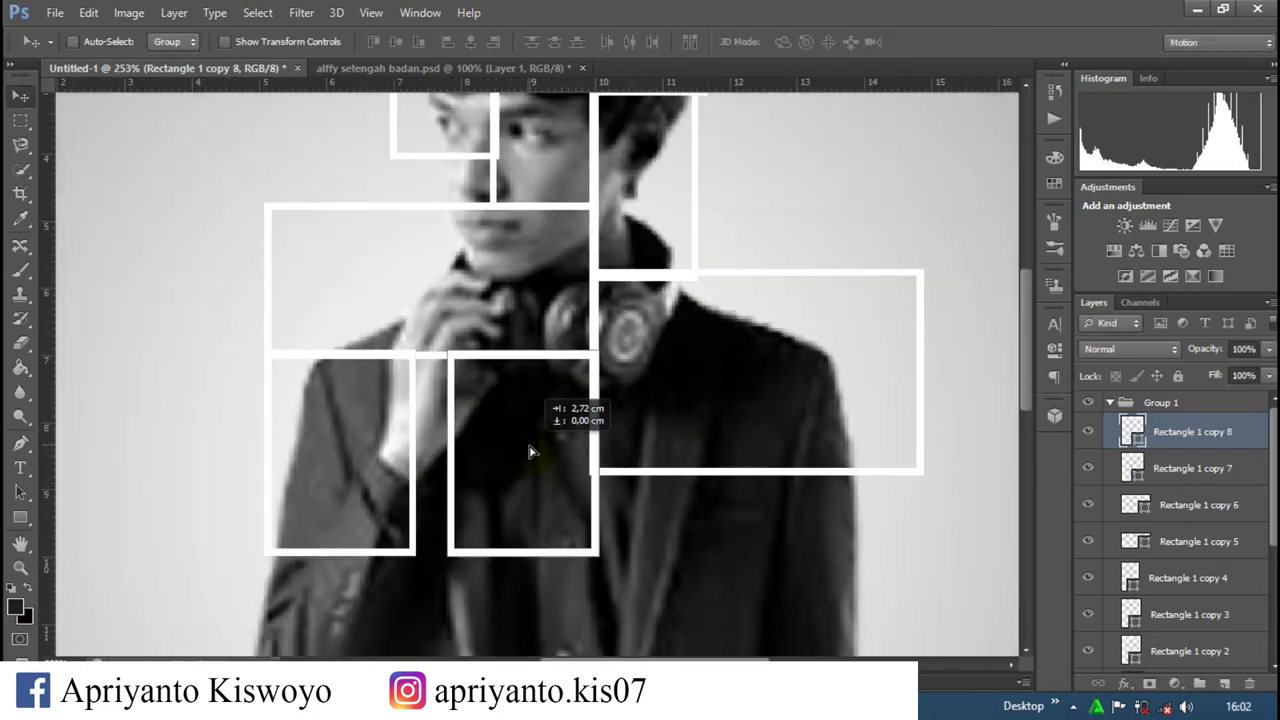
{"action": "key", "text": "ctrl+t"}
{"action": "left_click_drag", "start_coordinate": [394, 443], "coordinate": [500, 437]}
{"action": "key", "text": "Return"}
Step: Make the rectangle over the arm taller and add a shorter copy at the lower left
{"action": "scroll", "coordinate": [500, 437], "scroll_direction": "down", "scroll_amount": 3}
{"action": "left_click", "coordinate": [1190, 468]}
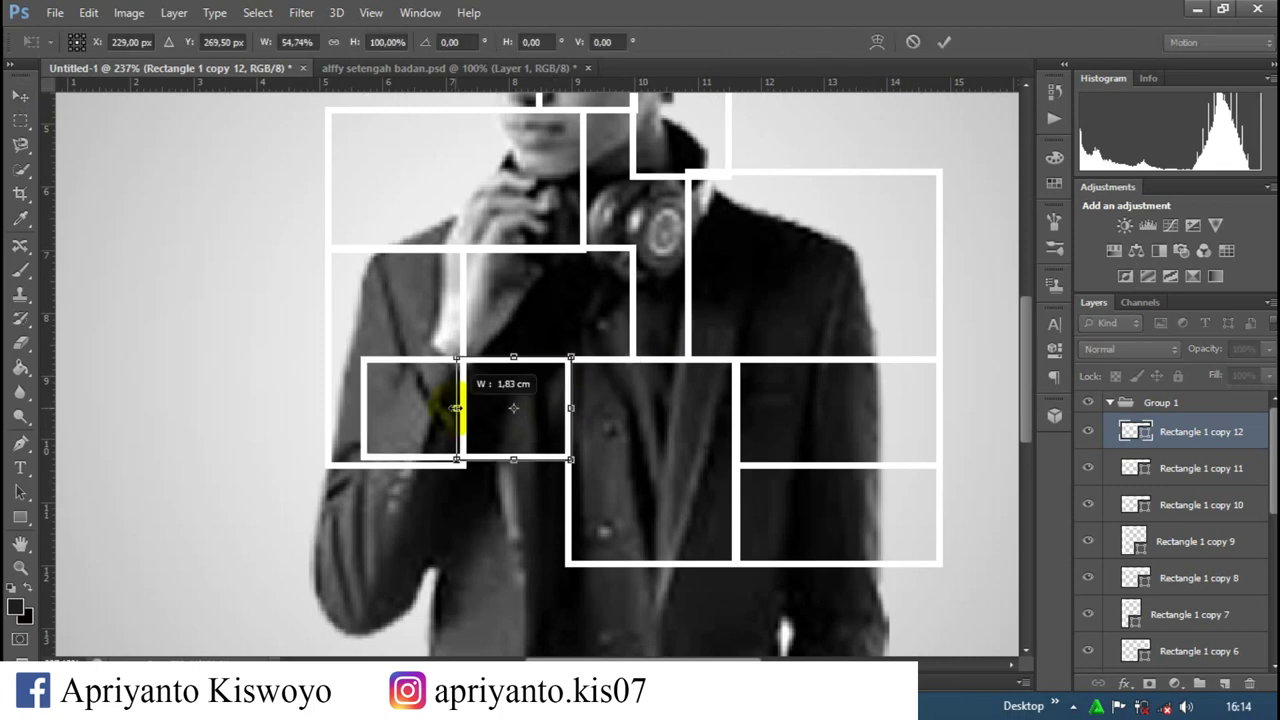
{"action": "scroll", "coordinate": [455, 408], "scroll_direction": "down", "scroll_amount": 3}
{"action": "left_click_drag", "start_coordinate": [518, 373], "coordinate": [514, 528]}
{"action": "key", "text": "Return"}
{"action": "key", "text": "ctrl+j"}
{"action": "mouse_move", "coordinate": [517, 410]}
{"action": "left_mouse_down"}
{"action": "mouse_move", "coordinate": [431, 516]}
{"action": "mouse_move", "coordinate": [340, 492]}
{"action": "left_mouse_up"}
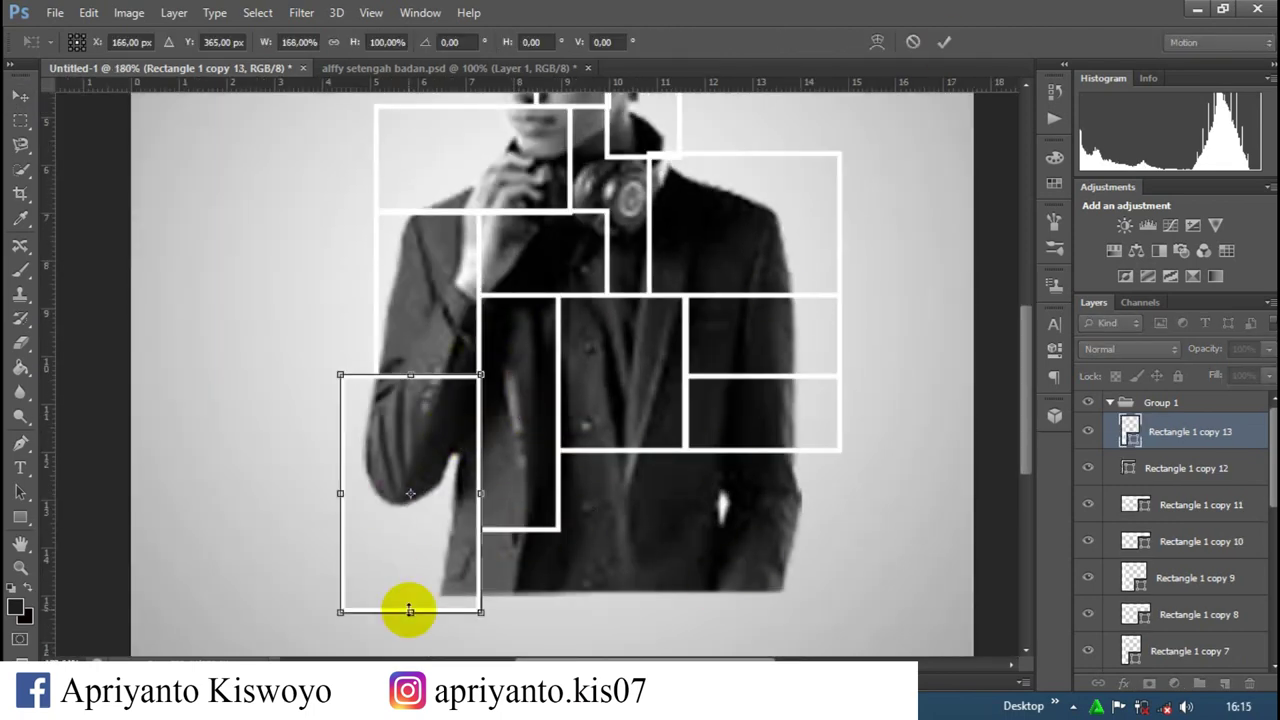
{"action": "left_click_drag", "start_coordinate": [410, 608], "coordinate": [410, 514]}
{"action": "key", "text": "ctrl+j"}
Step: Add a tall rectangle over the jacket and a final resized one at the lower right
{"action": "left_click_drag", "start_coordinate": [494, 474], "coordinate": [690, 455]}
{"action": "scroll", "coordinate": [690, 455], "scroll_direction": "up", "scroll_amount": 2}
{"action": "key", "text": "ctrl+t"}
{"action": "left_click_drag", "start_coordinate": [636, 534], "coordinate": [636, 588]}
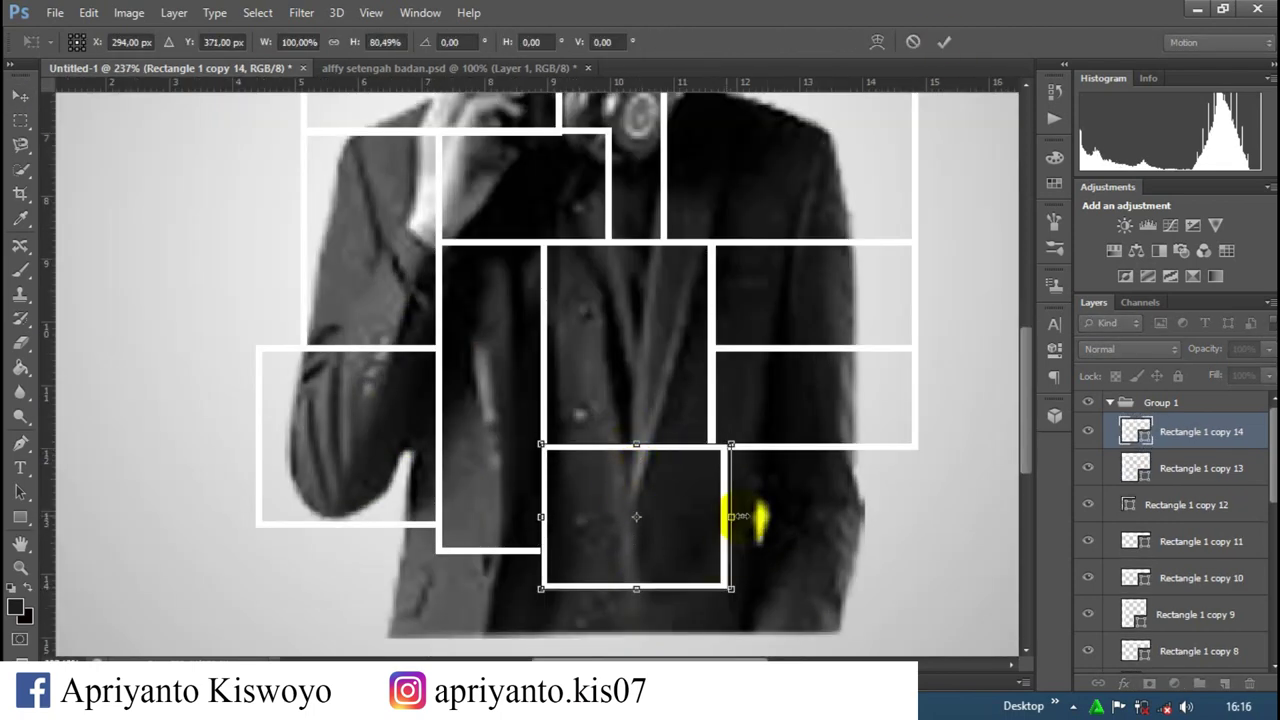
{"action": "key", "text": "Return"}
{"action": "scroll", "coordinate": [742, 516], "scroll_direction": "down", "scroll_amount": 2}
{"action": "key", "text": "ctrl+j"}
{"action": "left_click_drag", "start_coordinate": [650, 470], "coordinate": [845, 470]}
{"action": "key", "text": "ctrl+t"}
{"action": "left_click_drag", "start_coordinate": [840, 543], "coordinate": [851, 580]}
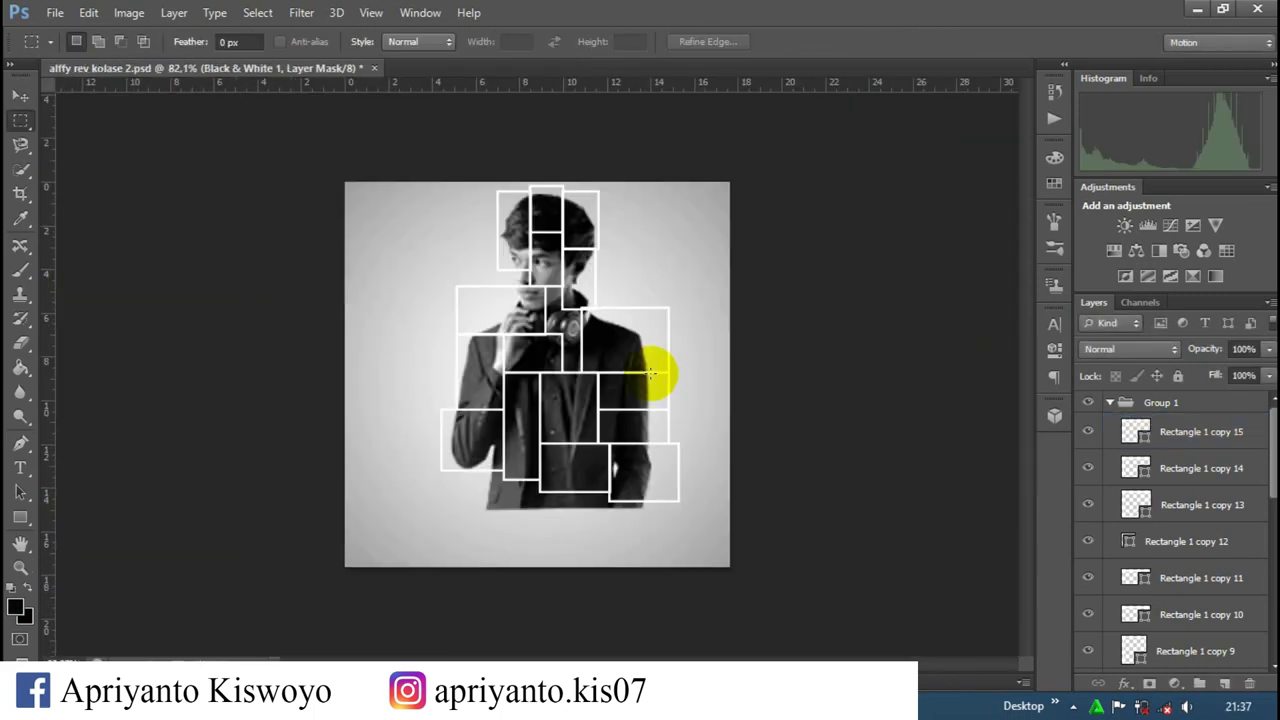
Step: Collapse Group 1 and rename it 'garis'
{"action": "left_click", "coordinate": [1109, 403]}
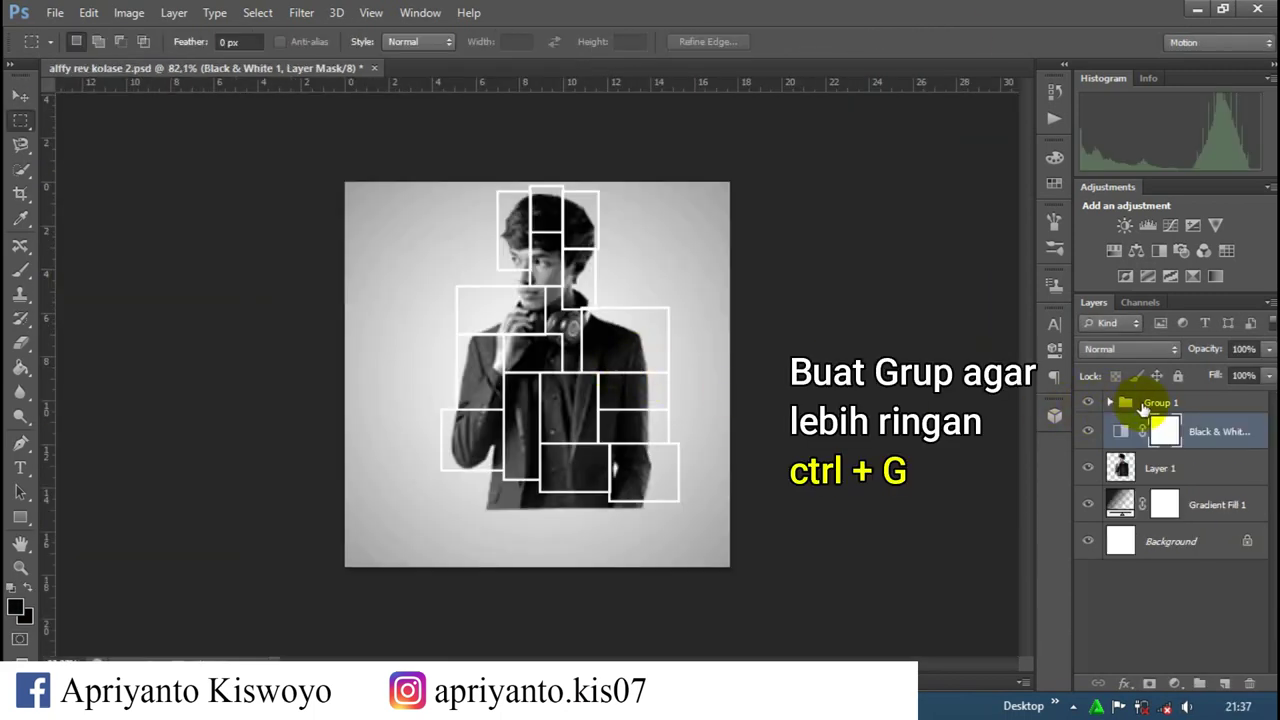
{"action": "left_click", "coordinate": [1158, 404]}
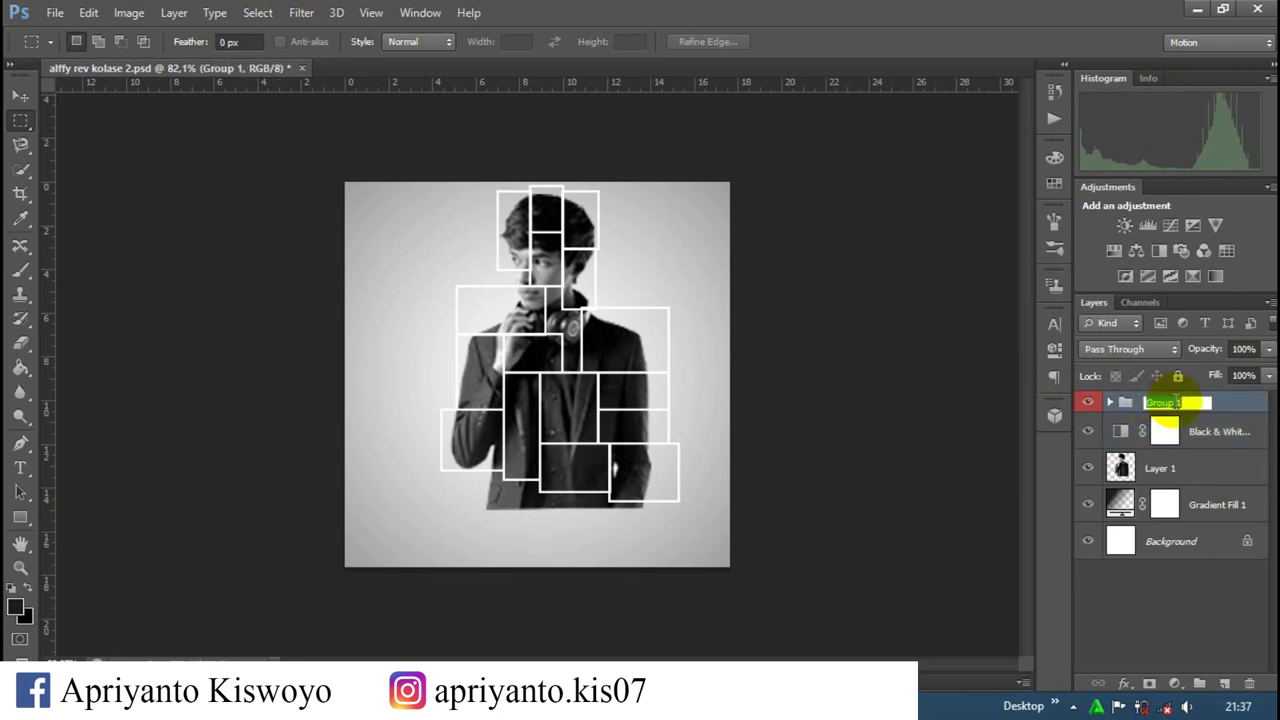
{"action": "type", "text": "ga"}
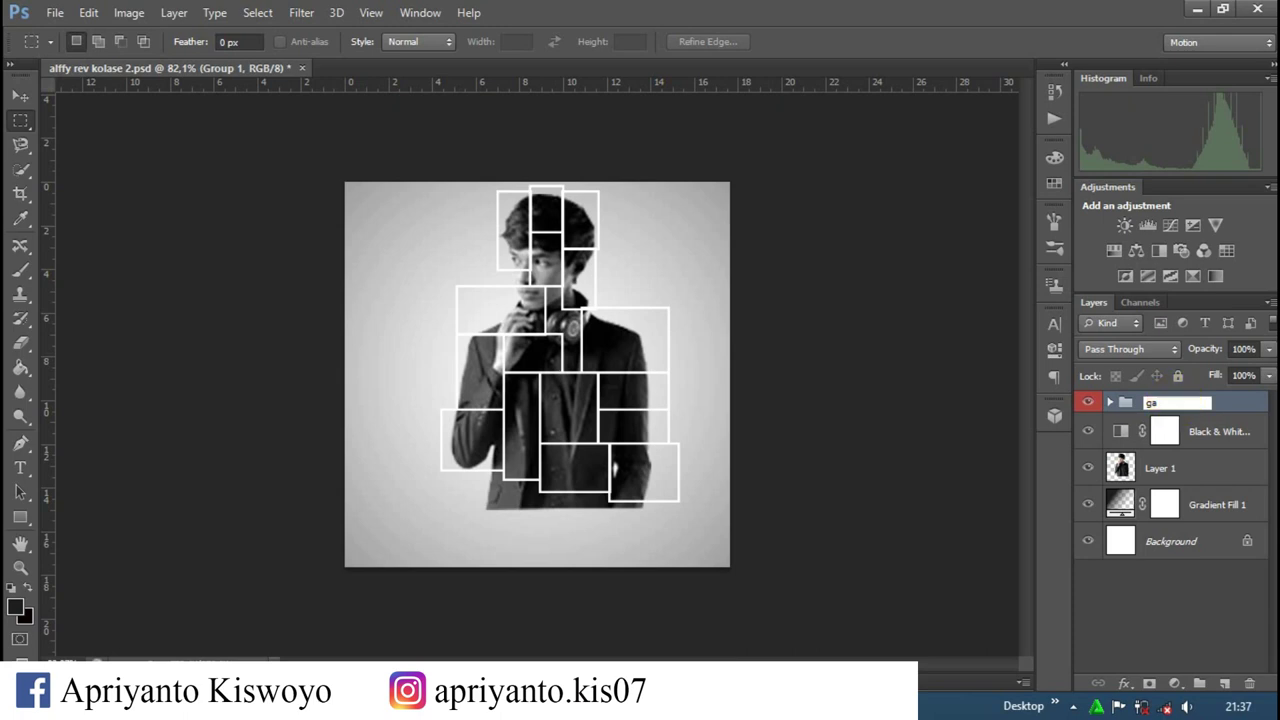
{"action": "type", "text": "ris"}
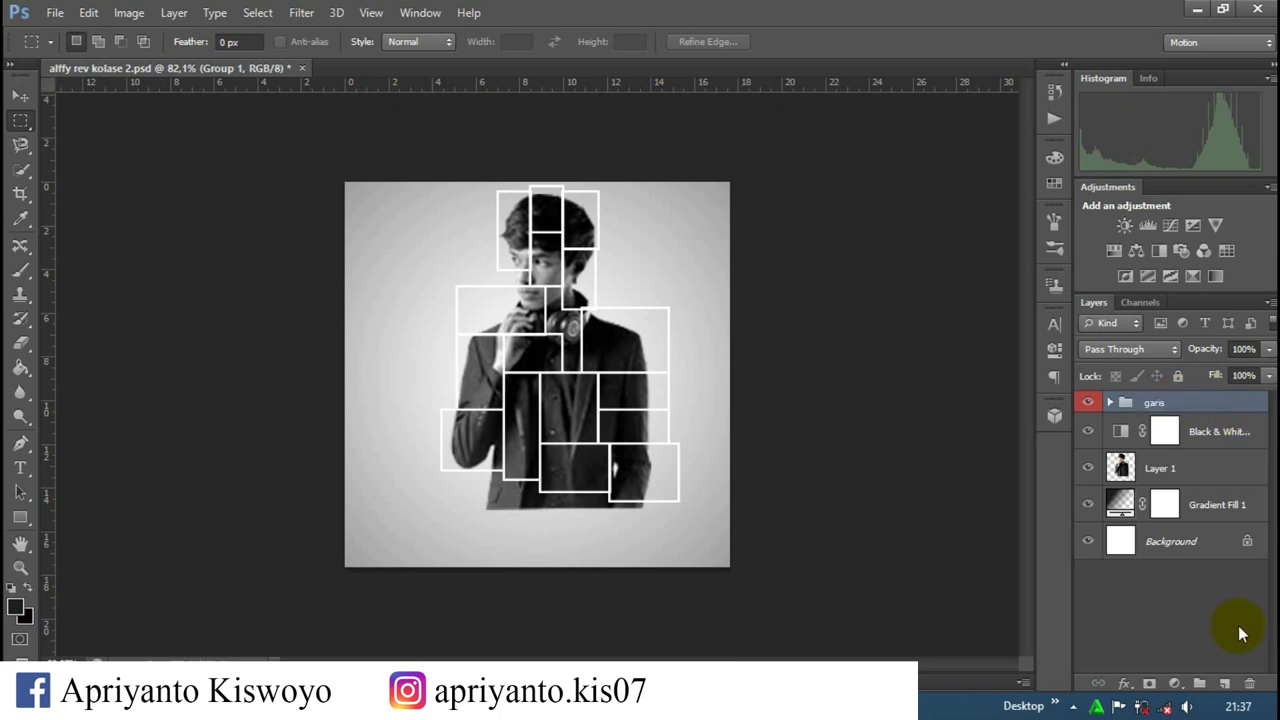
{"action": "left_click", "coordinate": [1241, 623]}
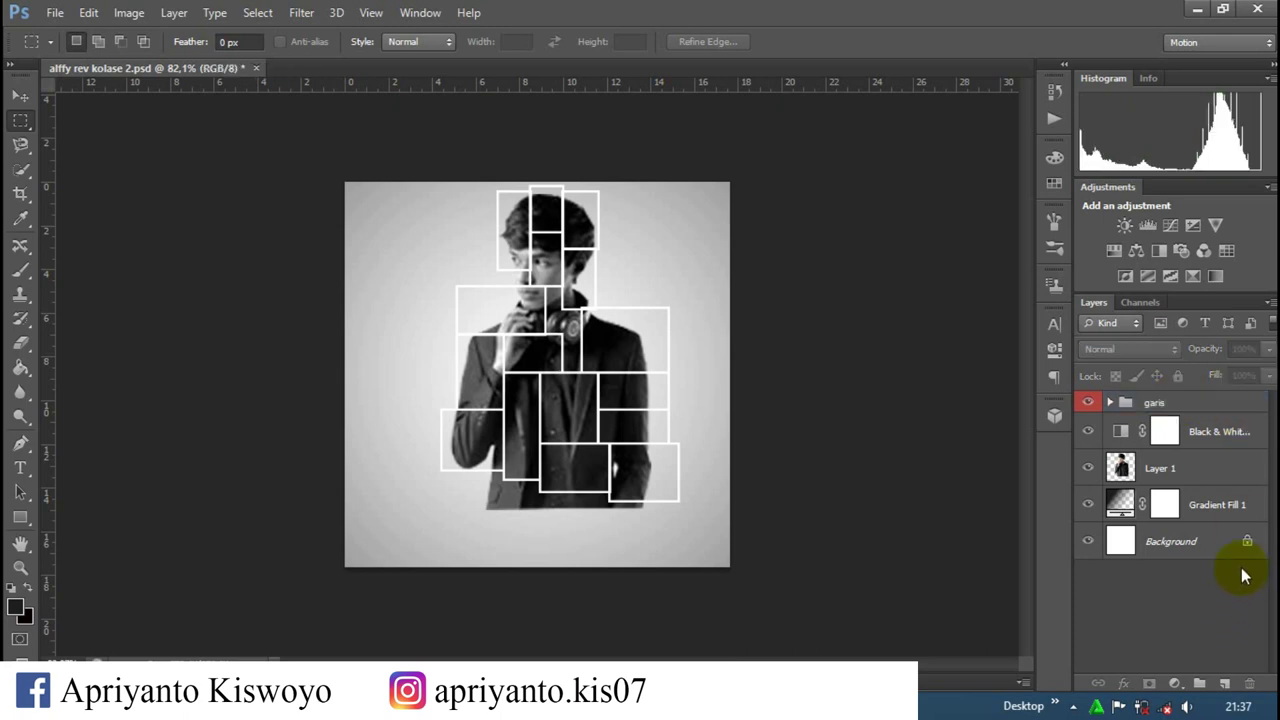
{"action": "left_click", "coordinate": [1156, 402]}
{"action": "left_click", "coordinate": [1156, 402]}
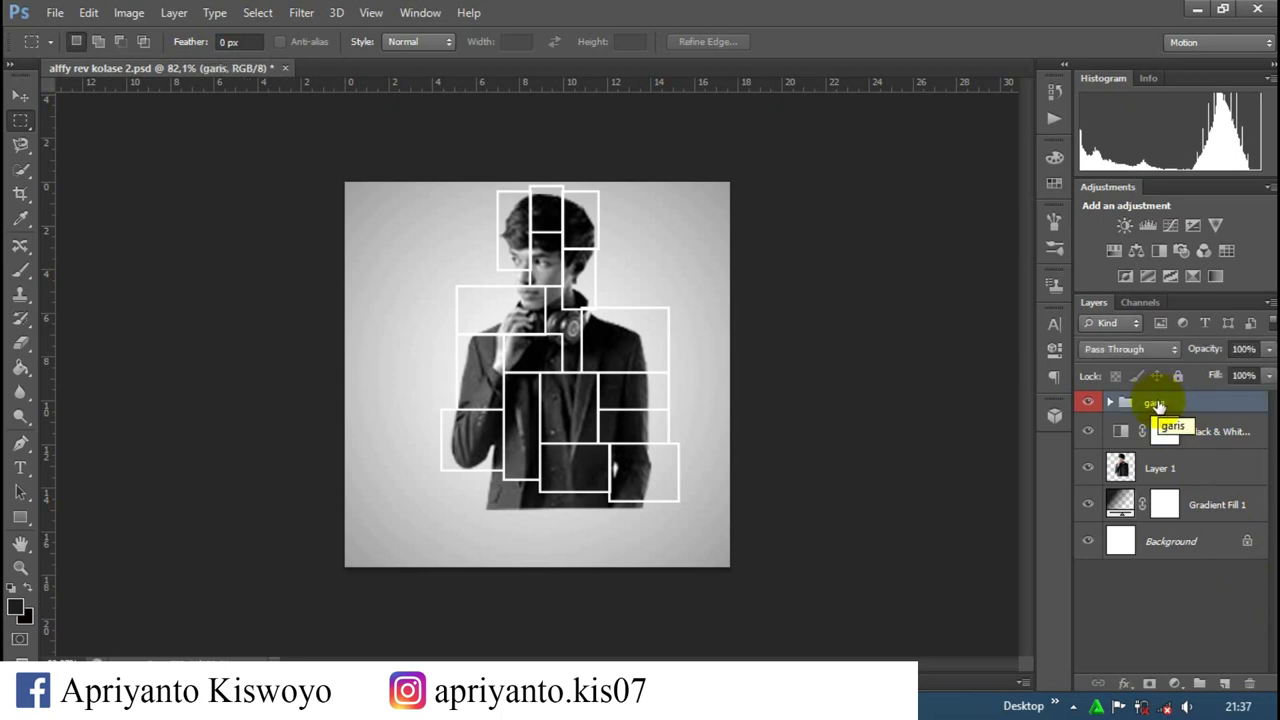
Step: Duplicate garis, hide the original, merge the copy and mask it to Layer 1's outline
{"action": "key", "text": "ctrl+j"}
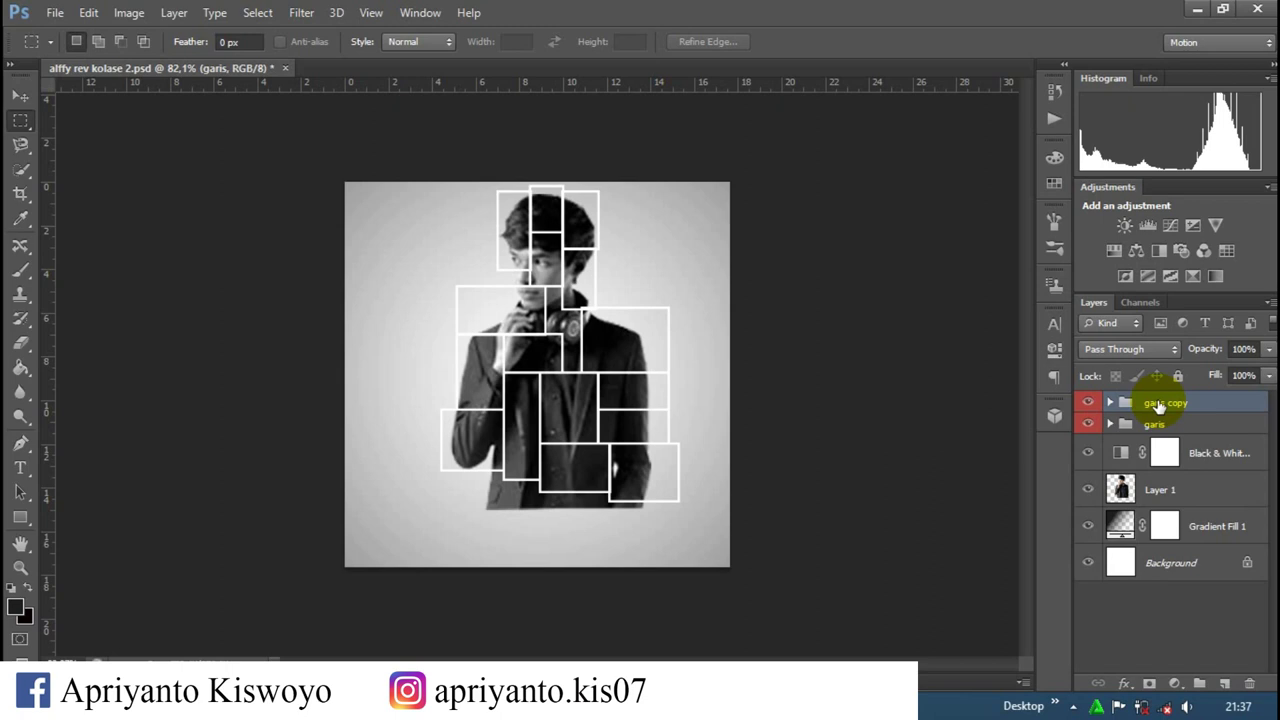
{"action": "left_click", "coordinate": [1158, 405]}
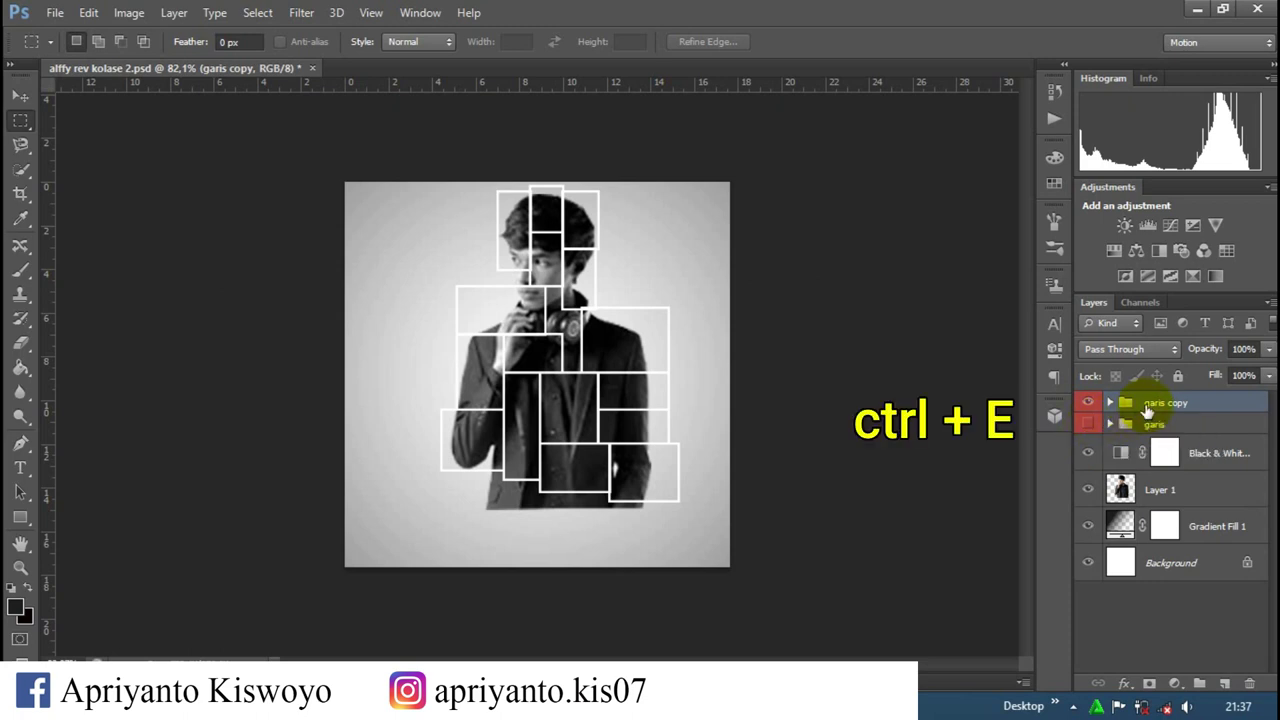
{"action": "key", "text": "ctrl+e"}
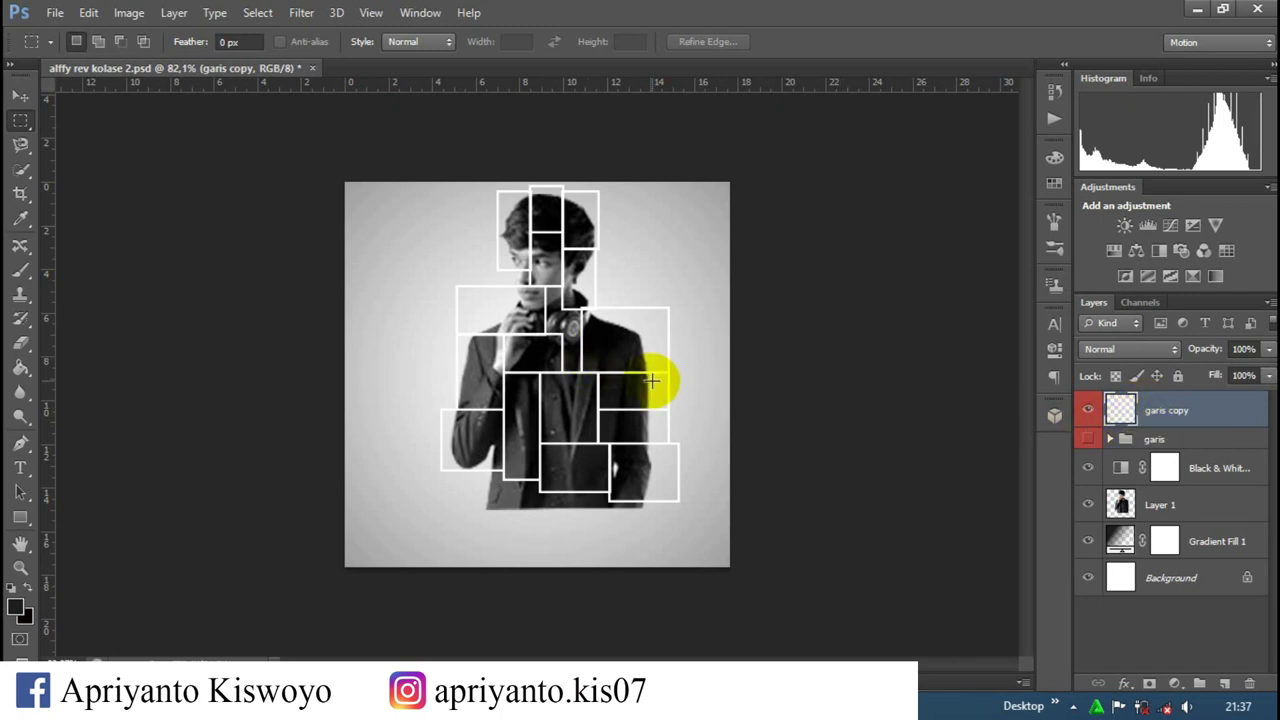
{"action": "left_click", "coordinate": [1120, 505], "text": "ctrl"}
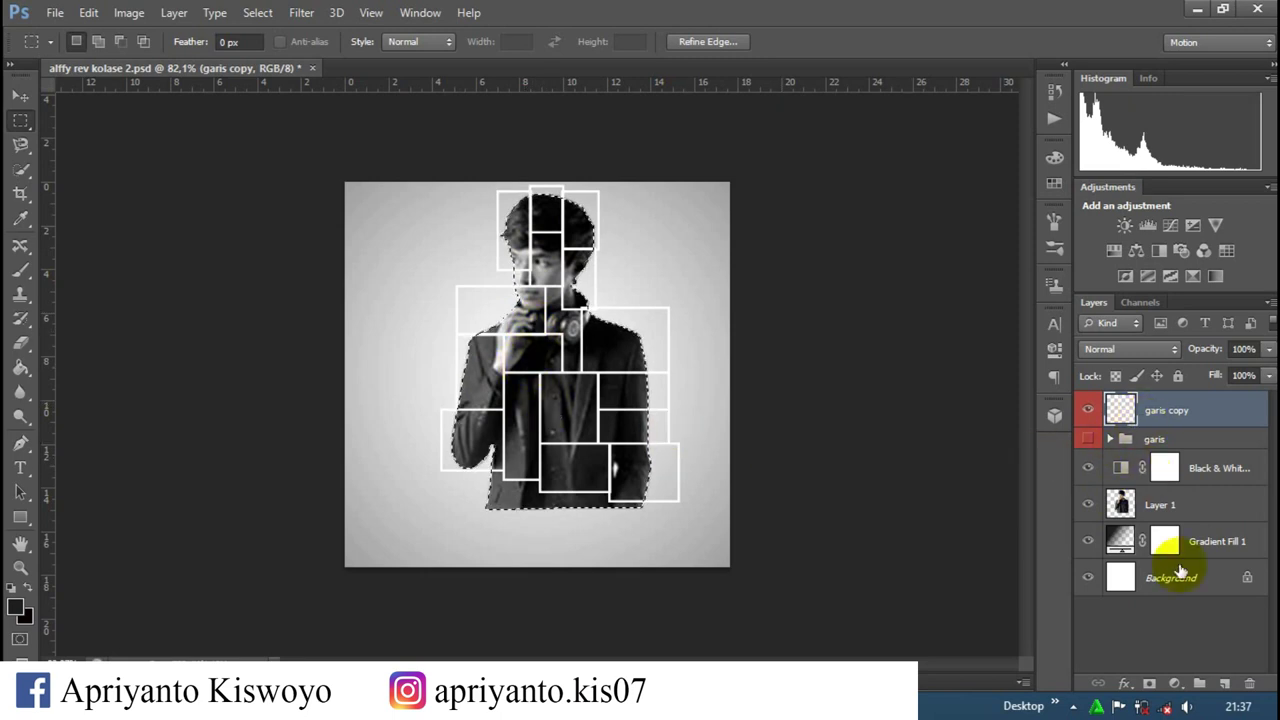
{"action": "left_click", "coordinate": [1150, 686]}
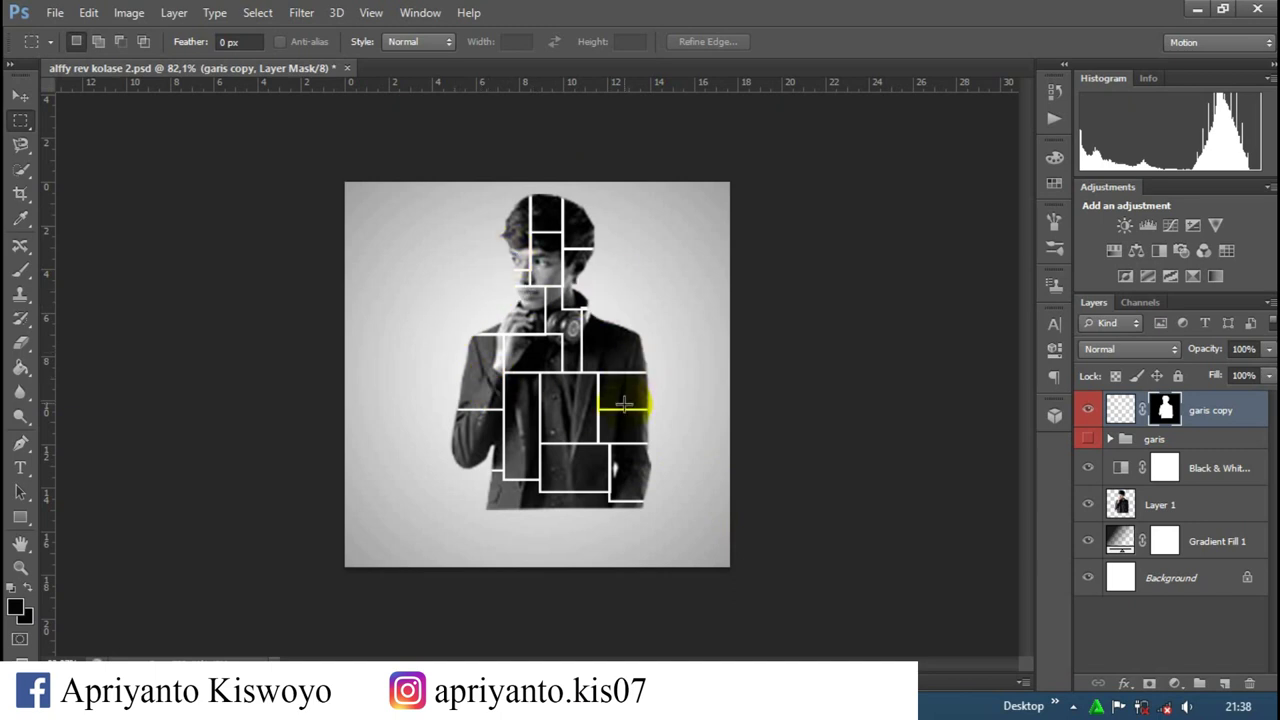
{"action": "left_click", "coordinate": [20, 96]}
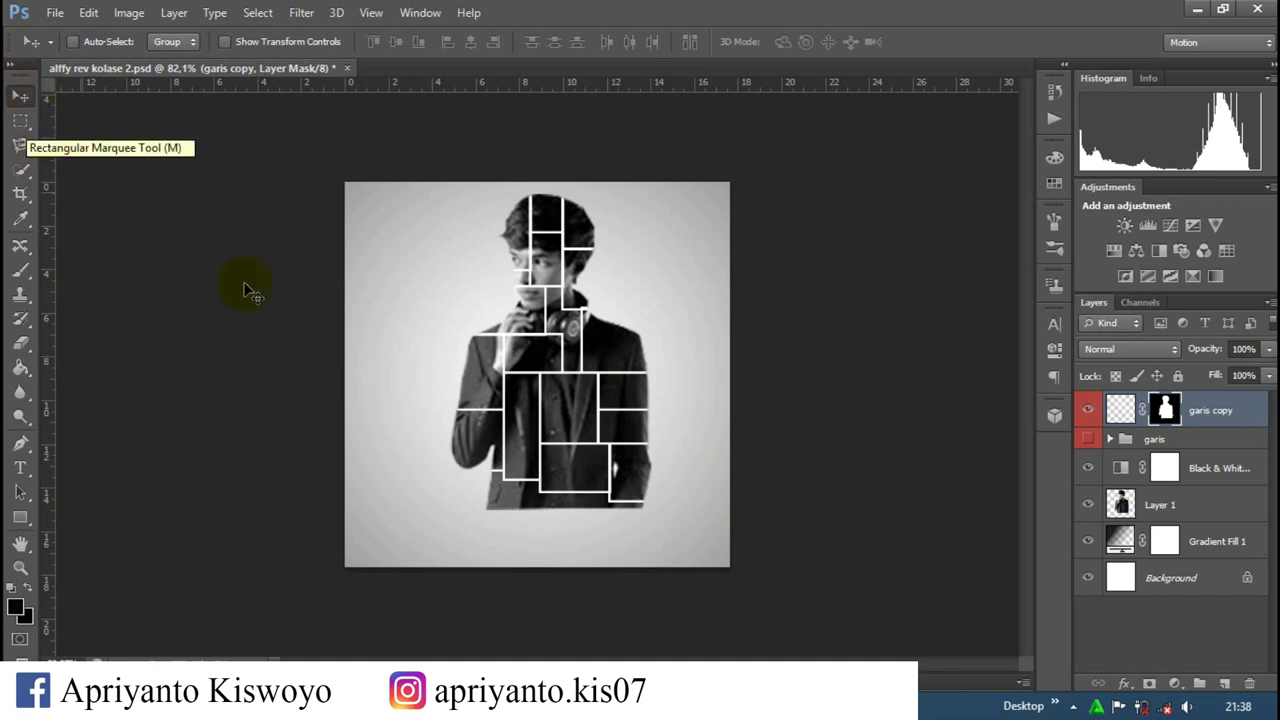
Step: On Layer 1, marquee-select the strips of photo below the bottom frames
{"action": "left_click", "coordinate": [1147, 505]}
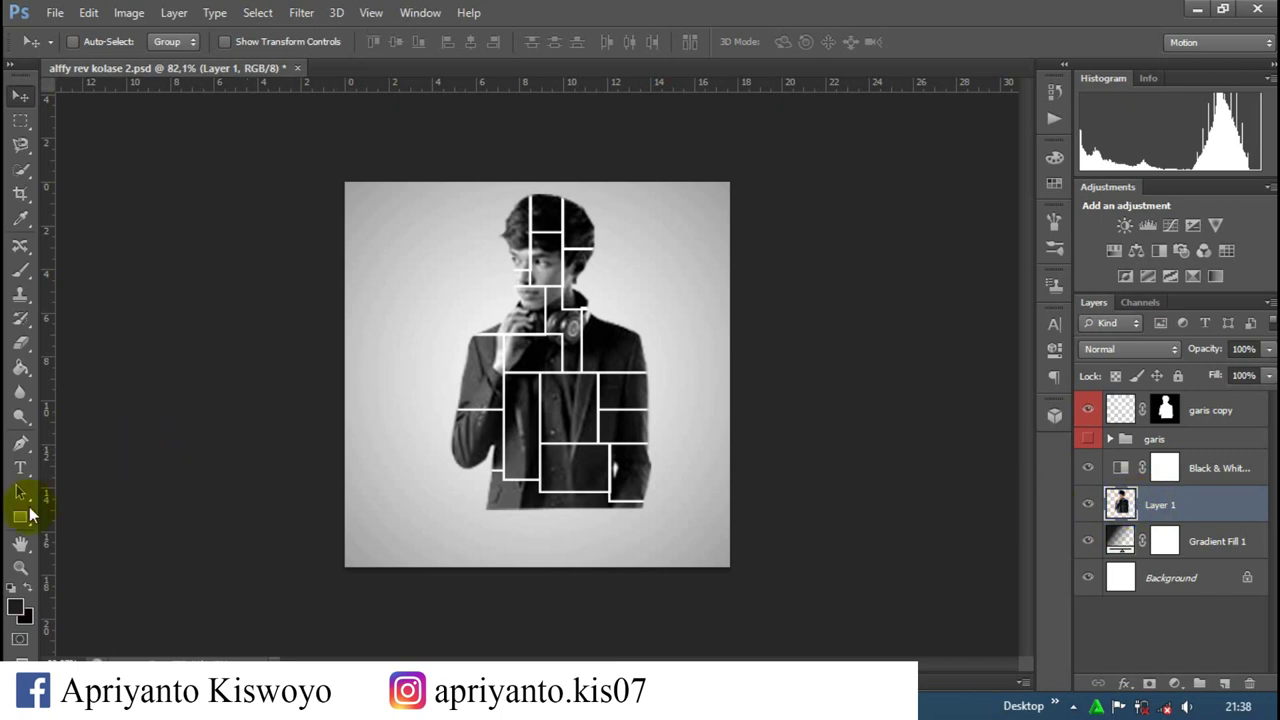
{"action": "left_click", "coordinate": [20, 119]}
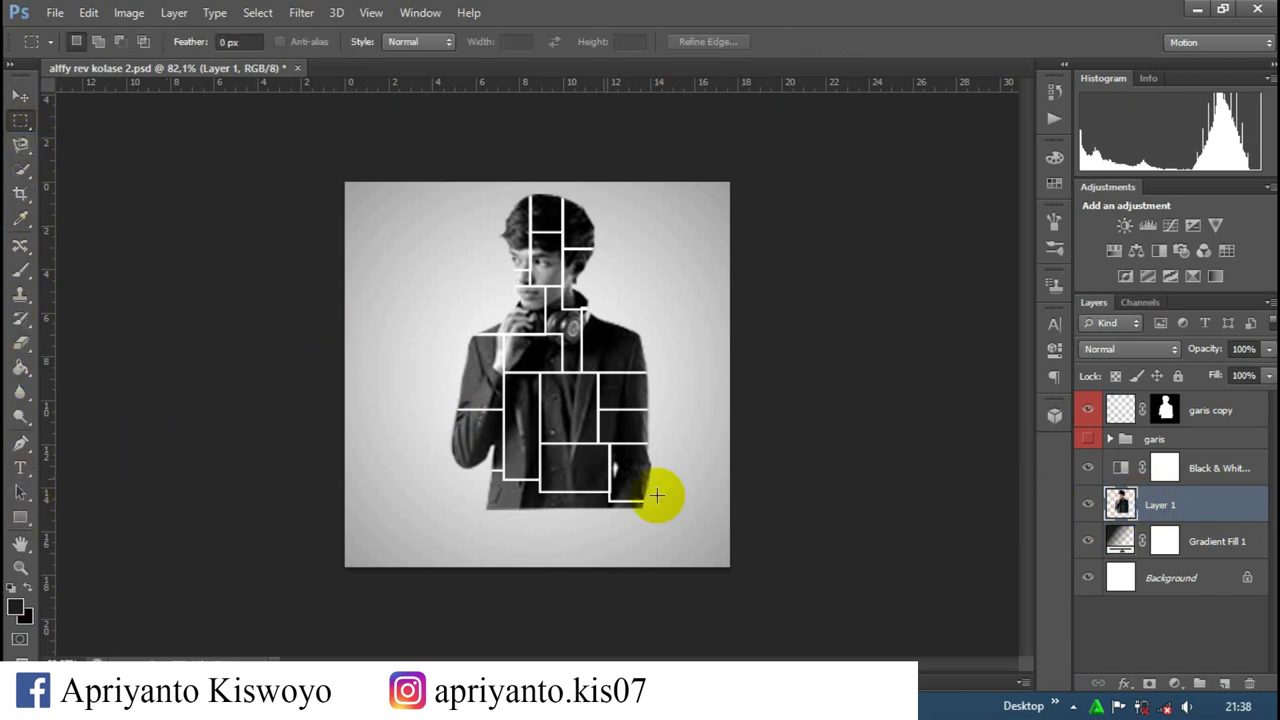
{"action": "scroll", "coordinate": [646, 517], "scroll_direction": "up", "scroll_amount": 1}
{"action": "scroll", "coordinate": [643, 566], "scroll_direction": "up", "scroll_amount": 1}
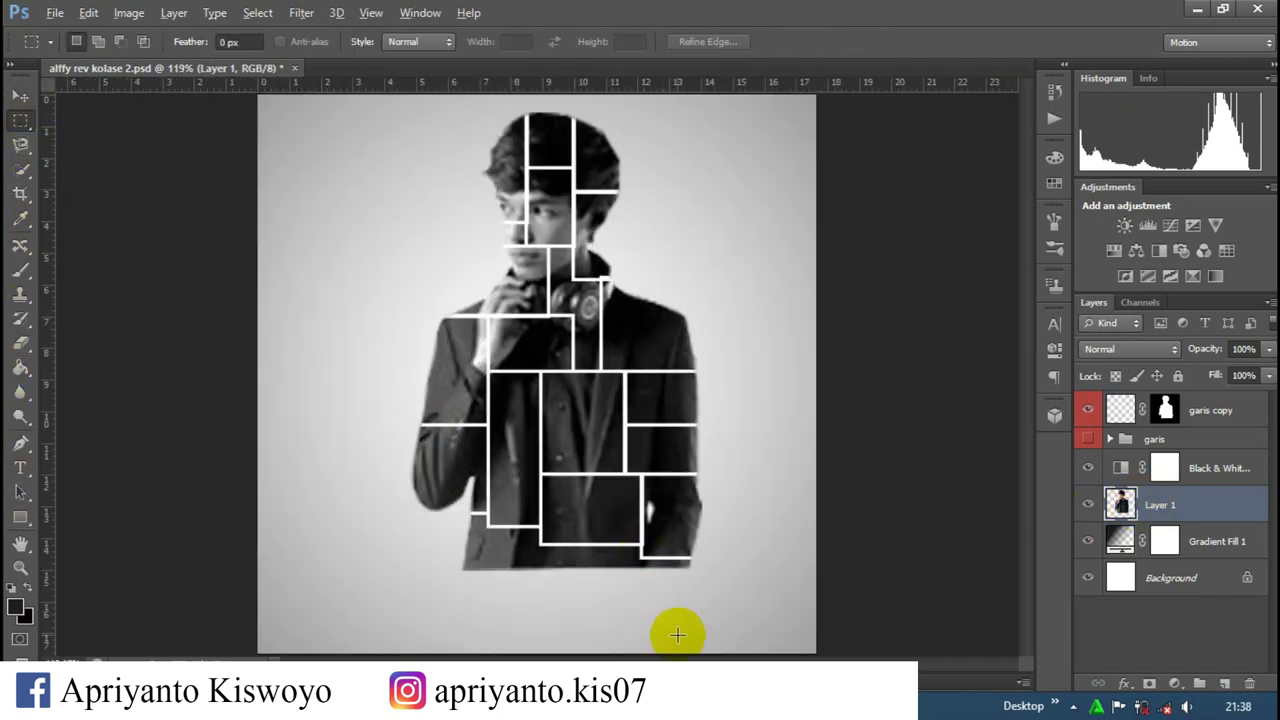
{"action": "scroll", "coordinate": [677, 635], "scroll_direction": "up", "scroll_amount": 1}
{"action": "scroll", "coordinate": [674, 626], "scroll_direction": "up", "scroll_amount": 1}
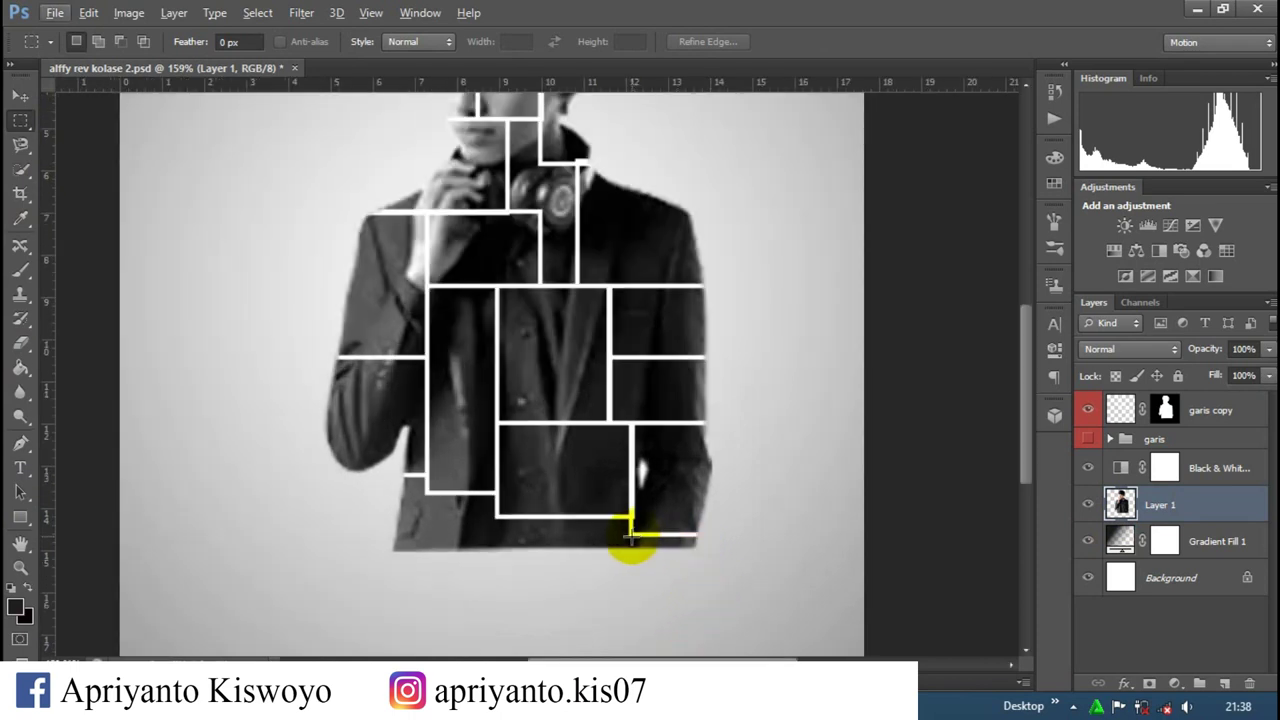
{"action": "left_click_drag", "start_coordinate": [630, 535], "coordinate": [751, 578]}
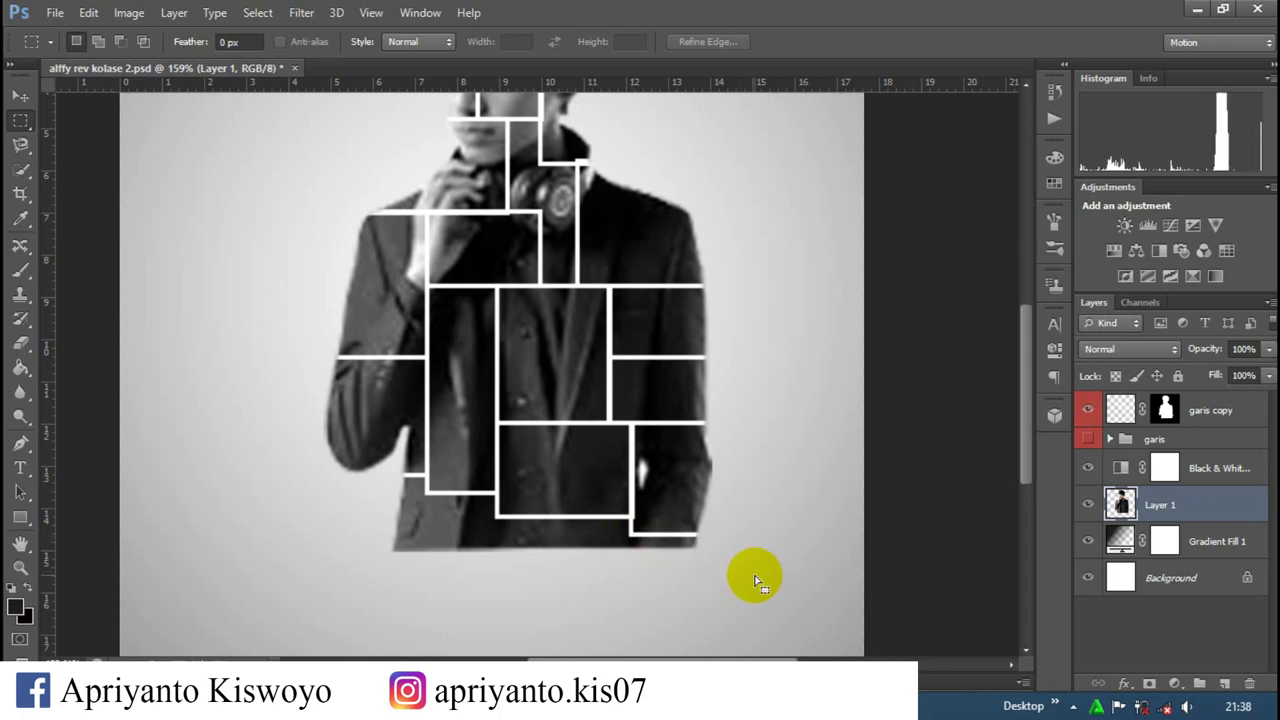
{"action": "key", "text": "shift"}
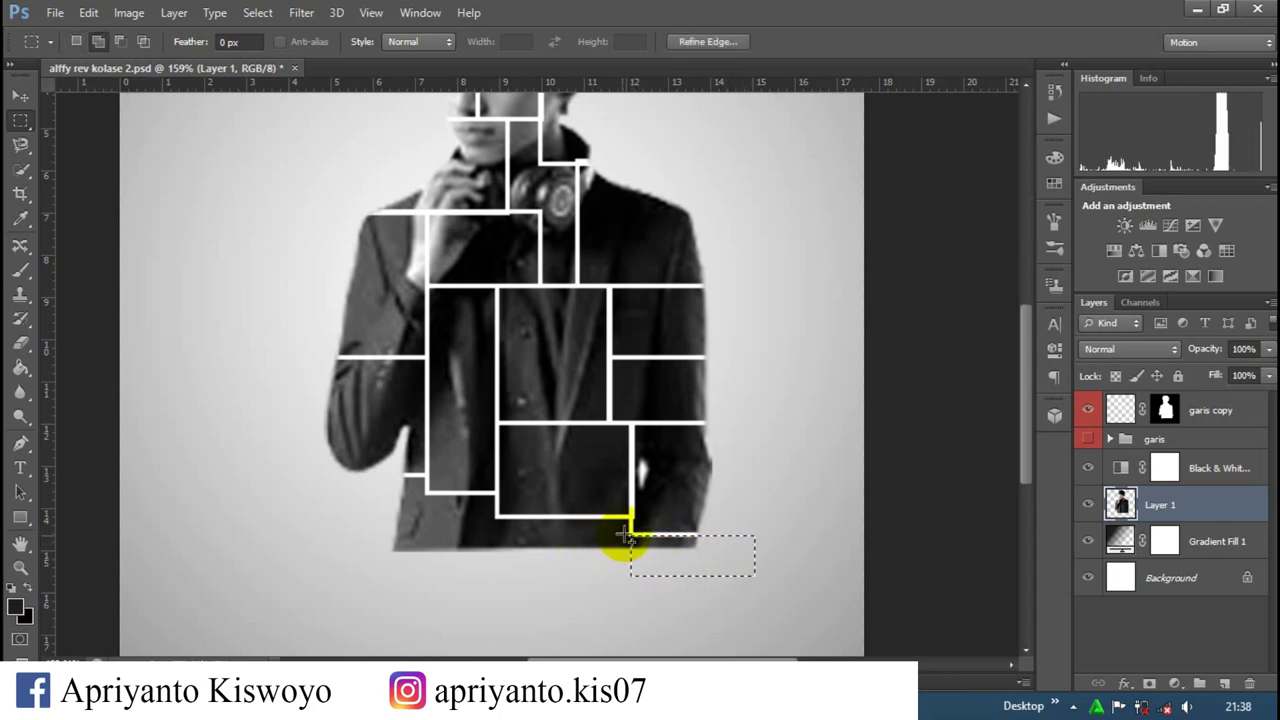
{"action": "left_click_drag", "start_coordinate": [630, 517], "coordinate": [494, 569]}
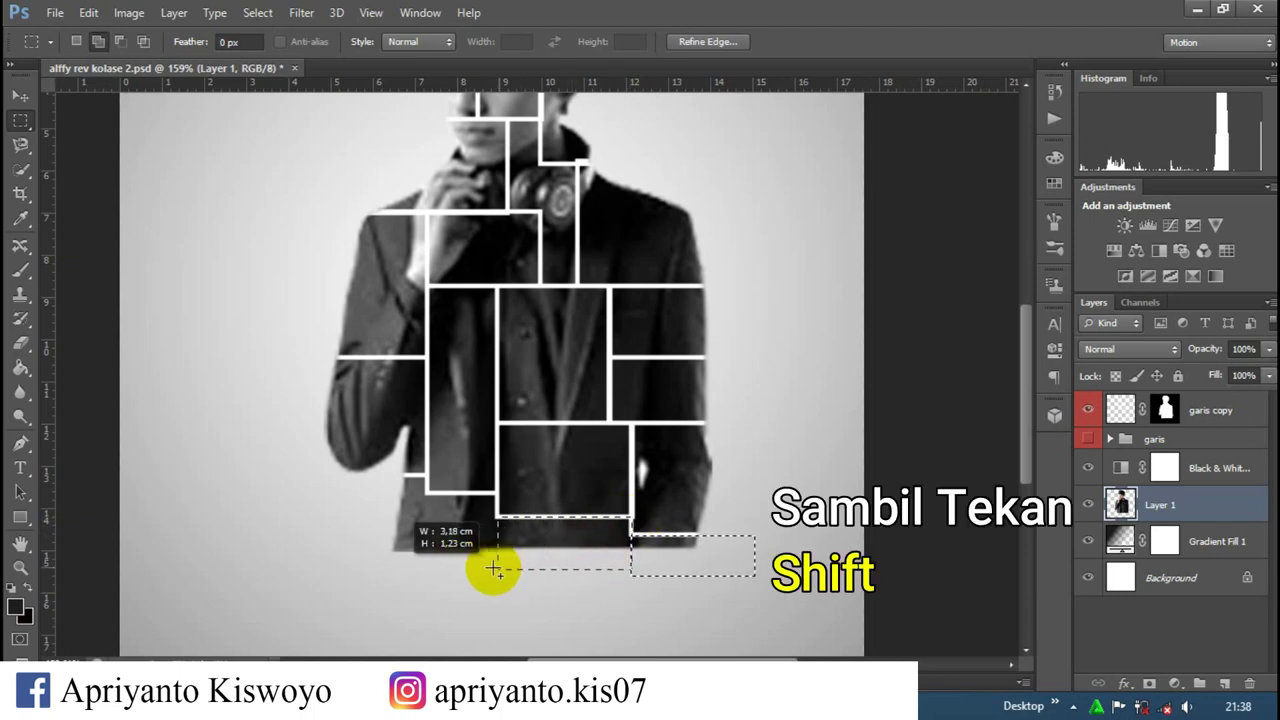
{"action": "left_click_drag", "start_coordinate": [494, 491], "coordinate": [368, 567]}
{"action": "mouse_move", "coordinate": [408, 508]}
{"action": "left_mouse_down"}
{"action": "mouse_move", "coordinate": [430, 487]}
{"action": "mouse_move", "coordinate": [352, 561]}
{"action": "left_mouse_up"}
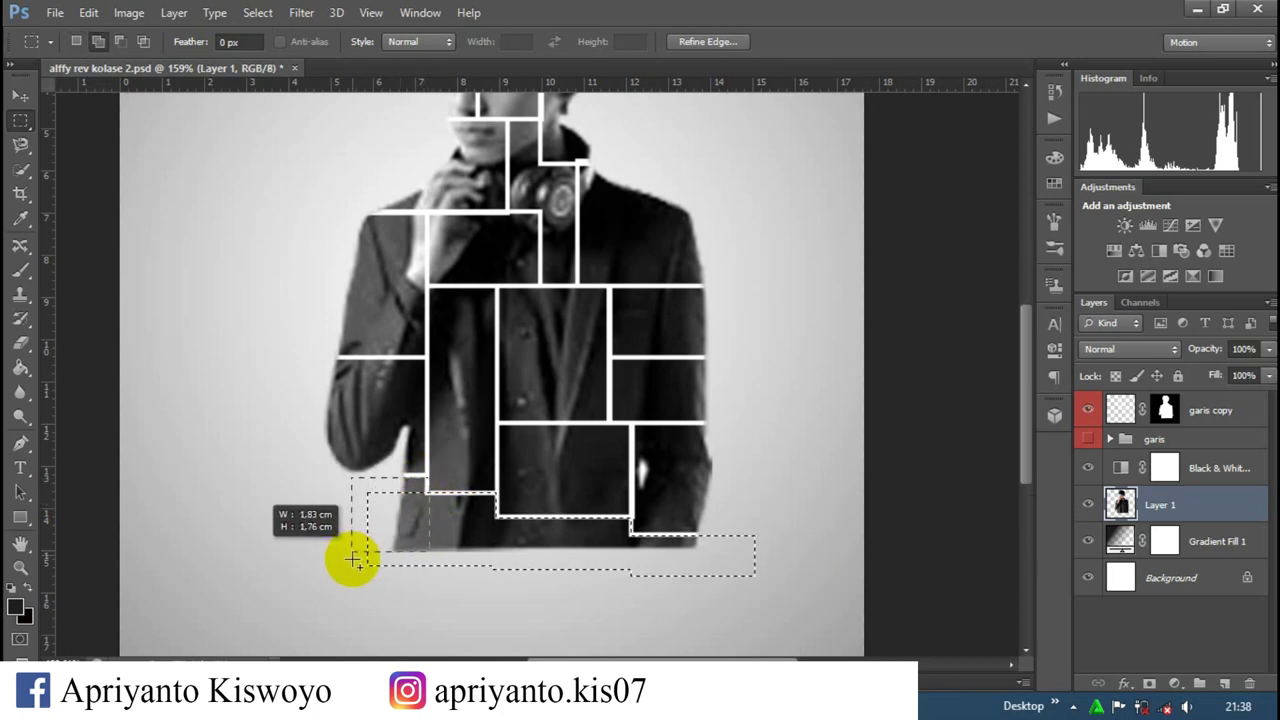
Step: Add a Layer 1 mask hiding the selected strips, redoing it after an undo
{"action": "left_click", "coordinate": [1149, 683]}
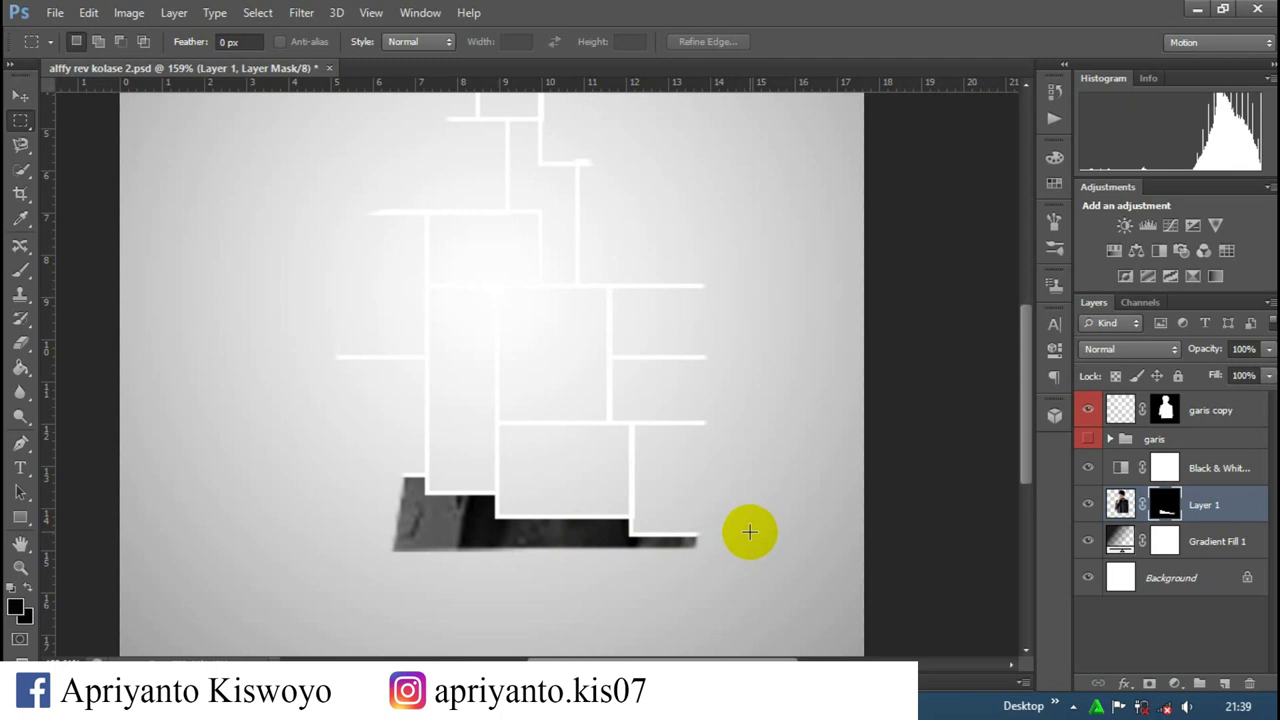
{"action": "key", "text": "ctrl+z"}
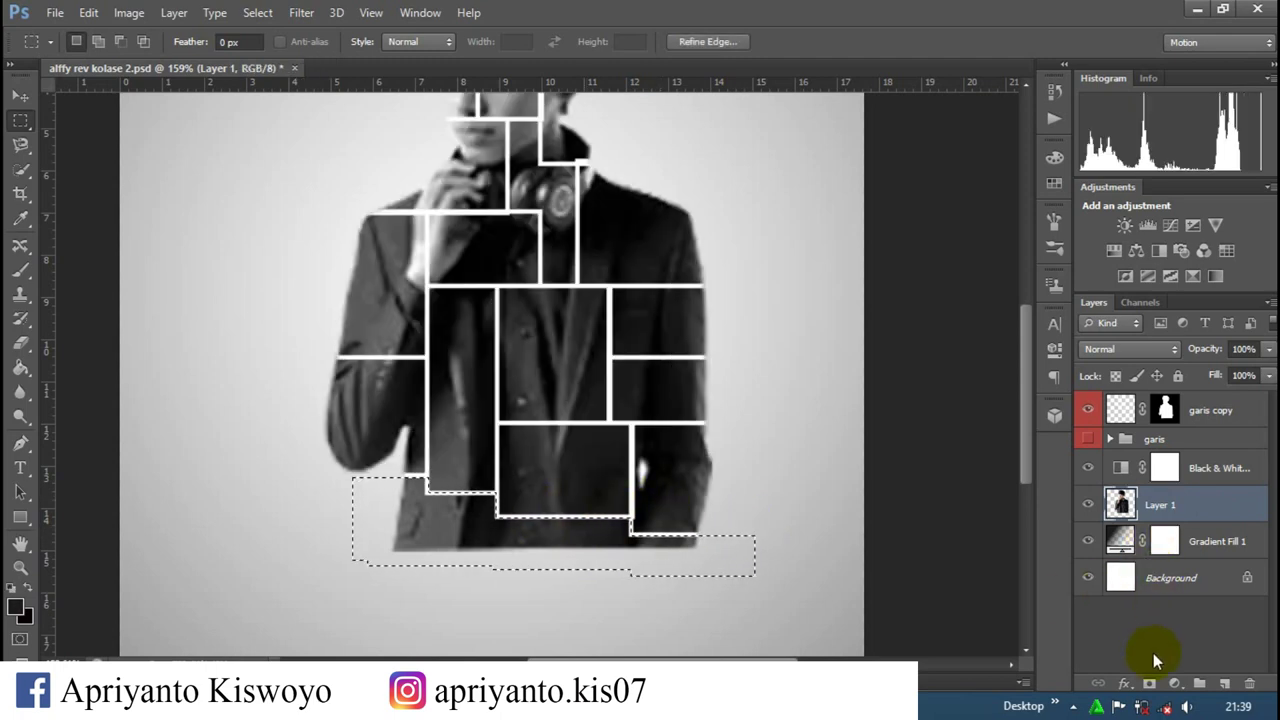
{"action": "left_click", "coordinate": [1150, 686]}
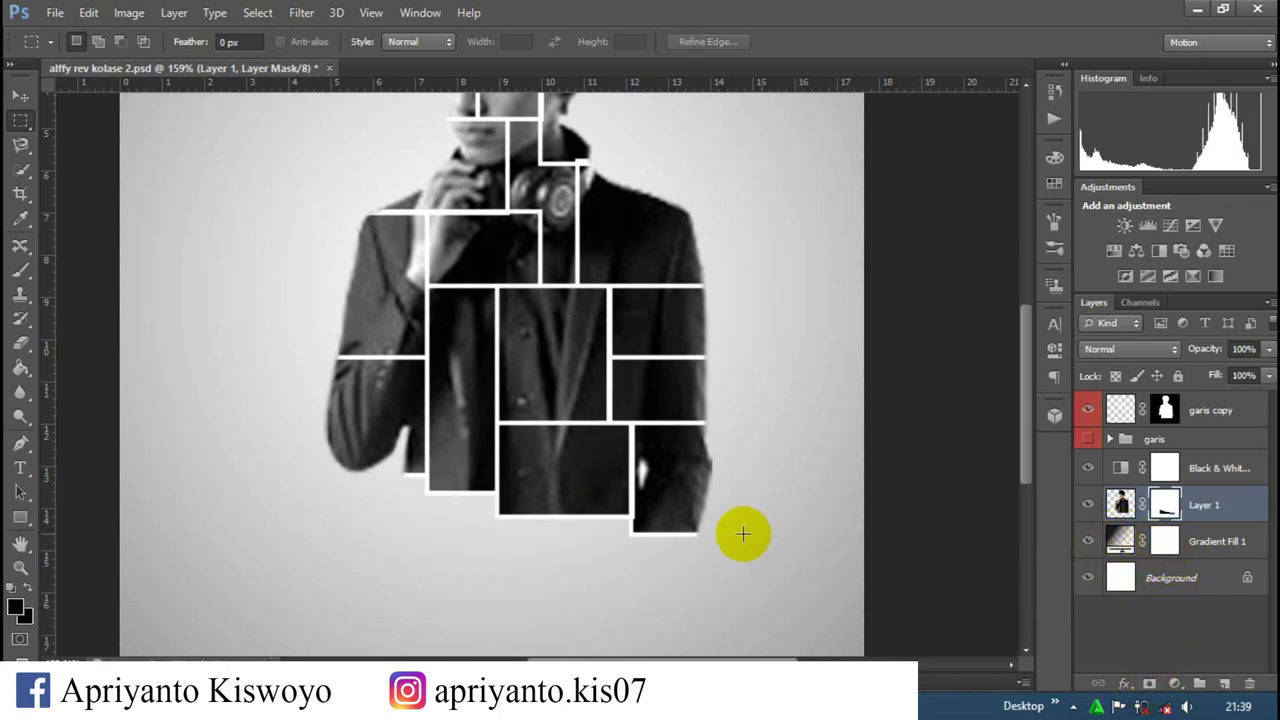
{"action": "scroll", "coordinate": [700, 534], "scroll_direction": "down", "scroll_amount": 2}
{"action": "scroll", "coordinate": [690, 529], "scroll_direction": "down", "scroll_amount": 1}
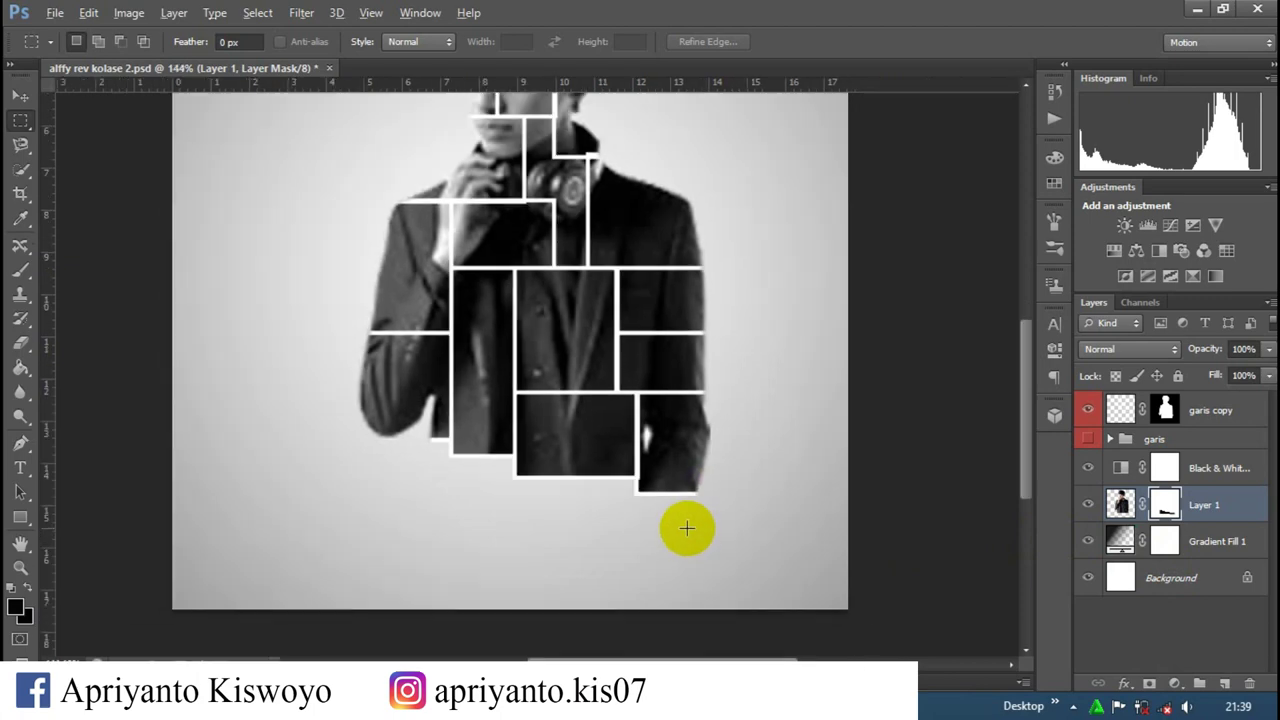
{"action": "scroll", "coordinate": [690, 529], "scroll_direction": "down", "scroll_amount": 1}
{"action": "scroll", "coordinate": [689, 528], "scroll_direction": "down", "scroll_amount": 1}
{"action": "scroll", "coordinate": [687, 526], "scroll_direction": "down", "scroll_amount": 1}
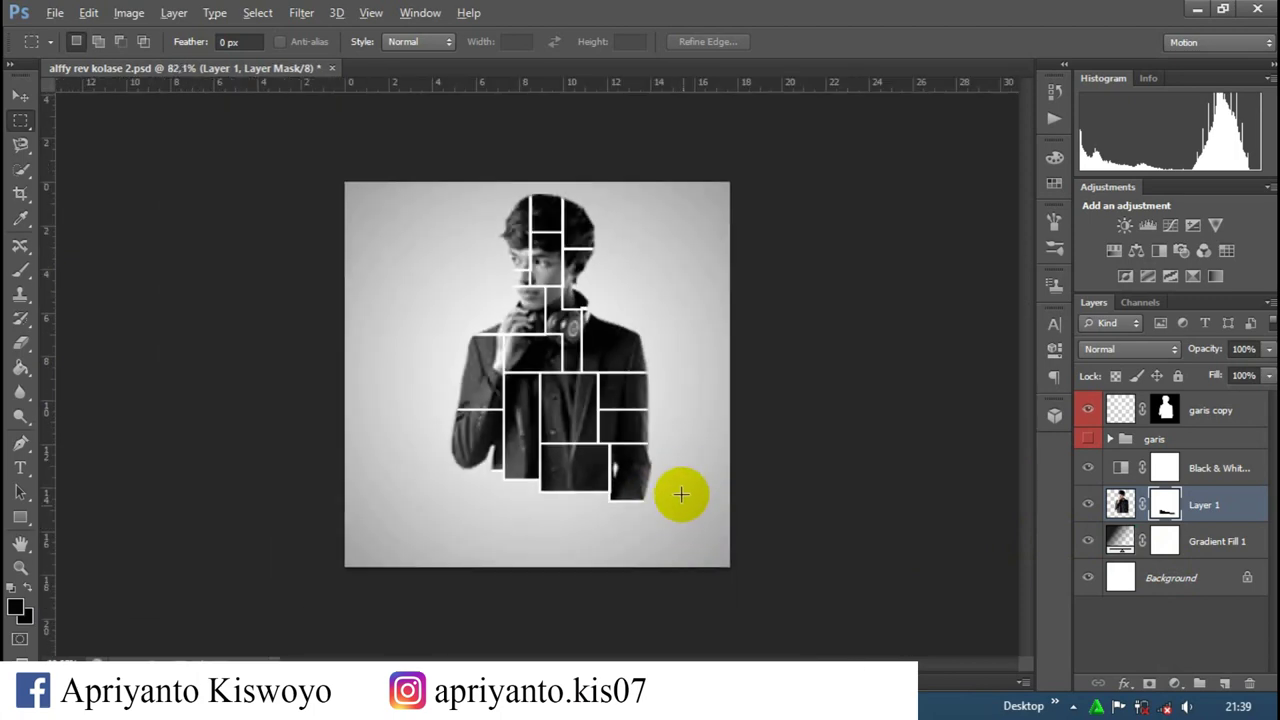
{"action": "scroll", "coordinate": [680, 352], "scroll_direction": "up", "scroll_amount": 1}
{"action": "scroll", "coordinate": [679, 349], "scroll_direction": "up", "scroll_amount": 1}
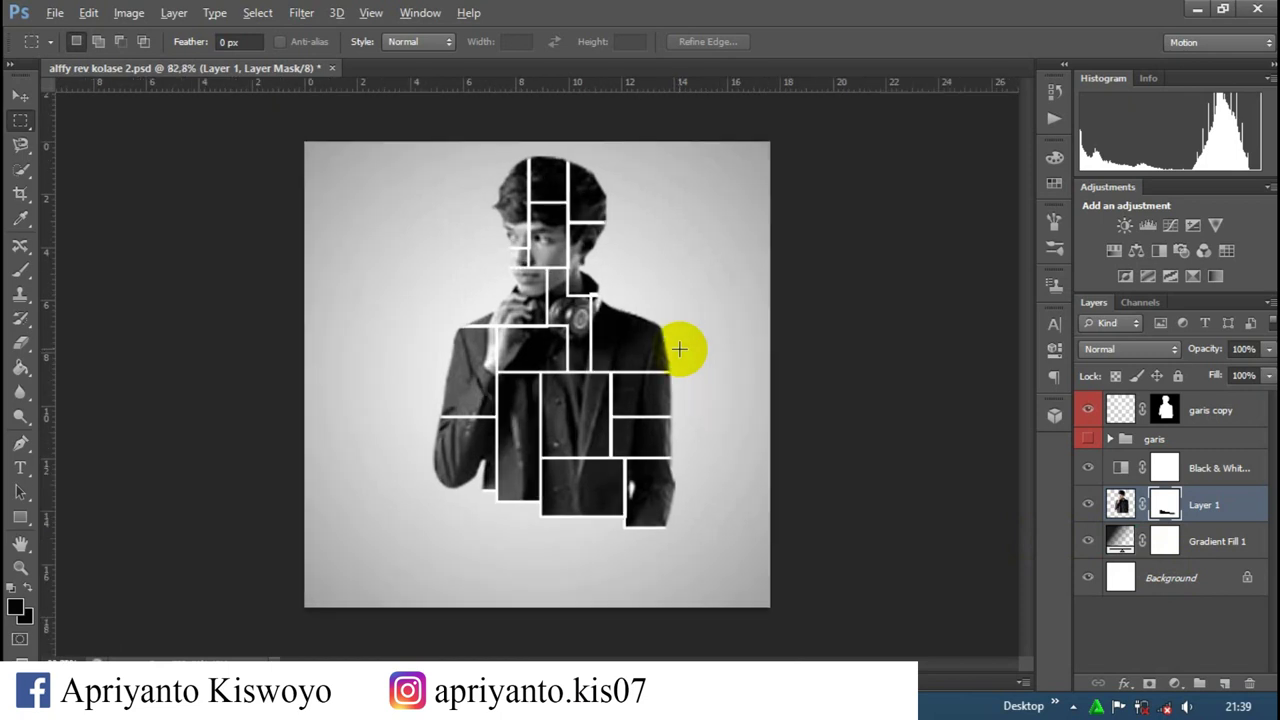
{"action": "scroll", "coordinate": [679, 349], "scroll_direction": "down", "scroll_amount": 1}
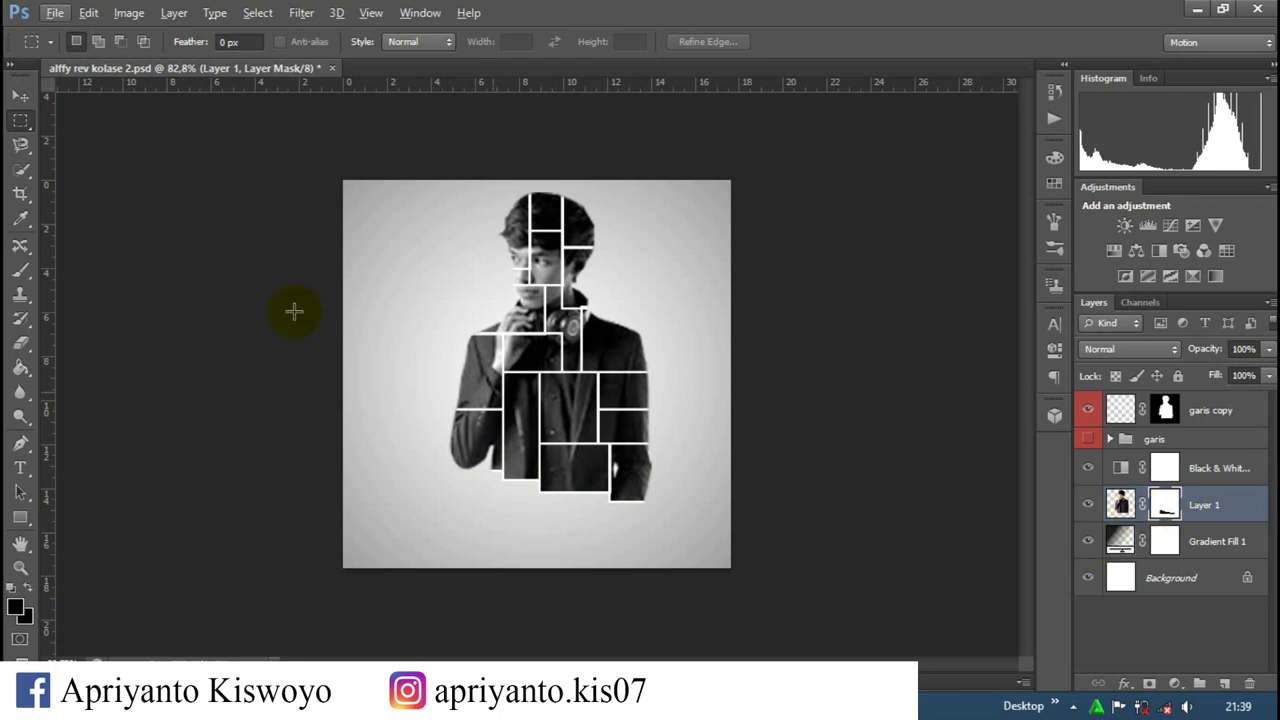
Step: Use File > Open to select every thumbnail in the Alffy Rev folder and open them all
{"action": "left_click", "coordinate": [53, 12]}
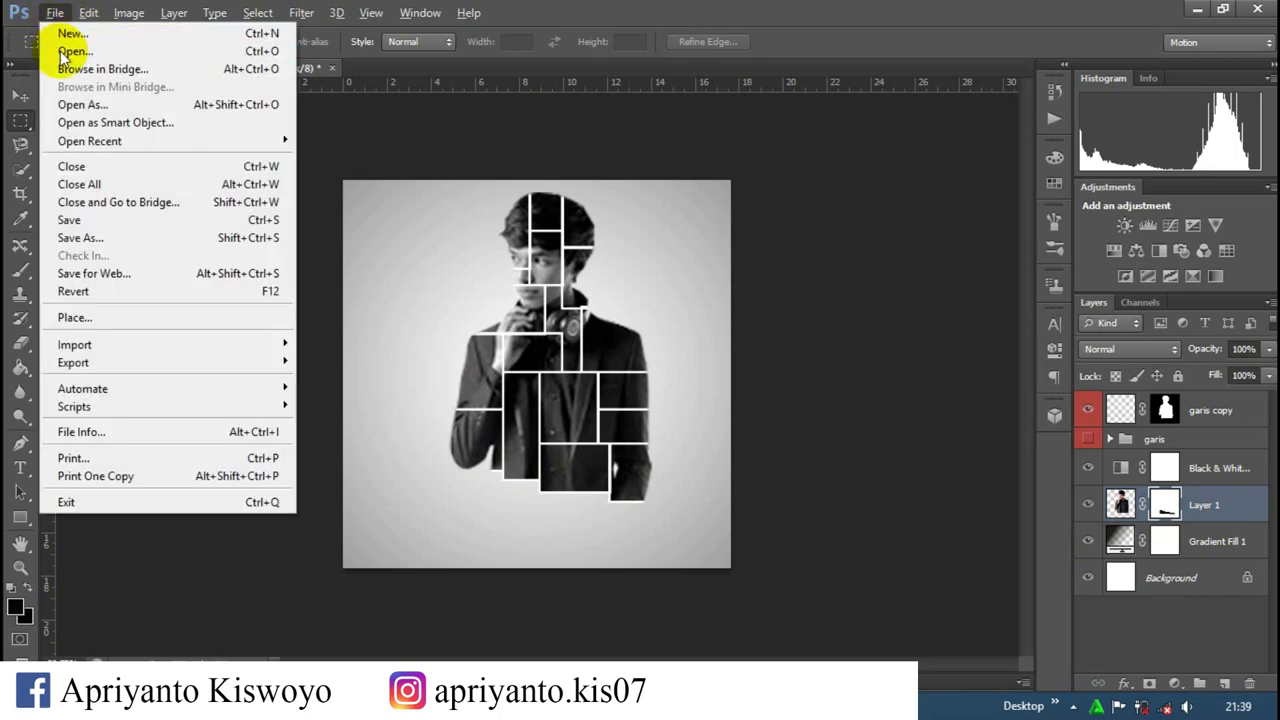
{"action": "left_click", "coordinate": [62, 51]}
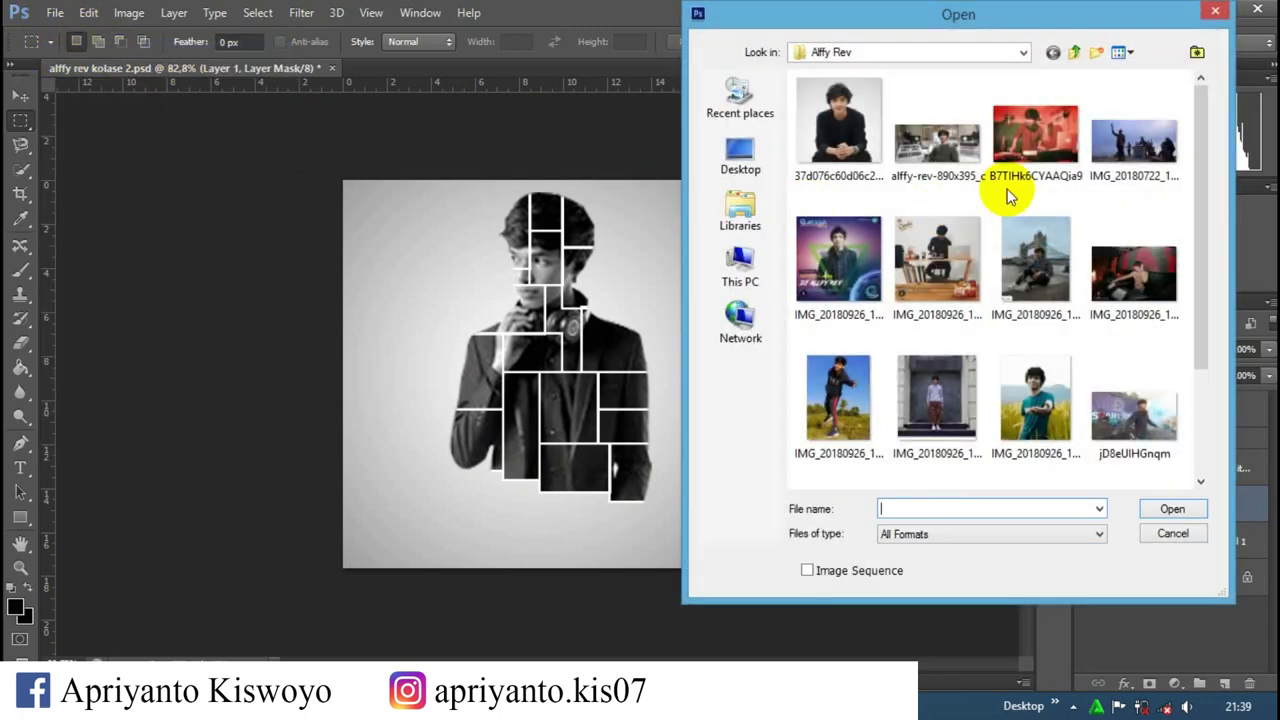
{"action": "left_click_drag", "start_coordinate": [1200, 282], "coordinate": [1224, 414]}
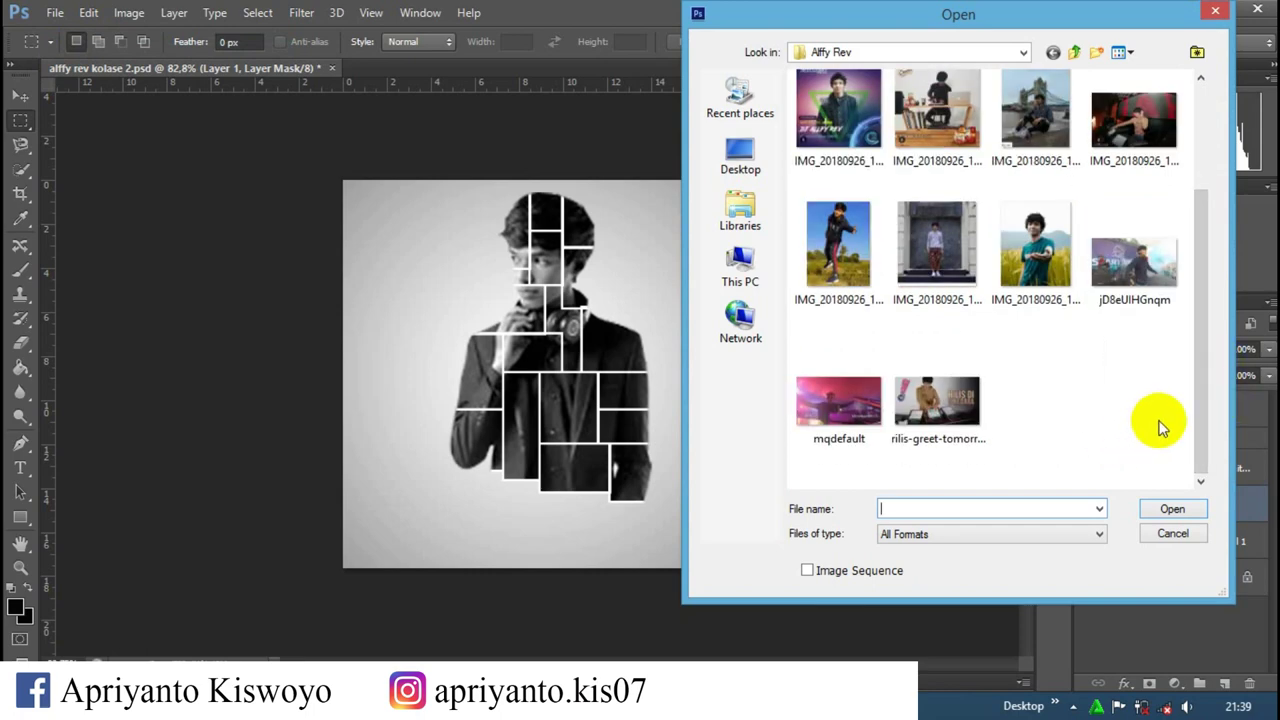
{"action": "left_click_drag", "start_coordinate": [1160, 428], "coordinate": [838, 29]}
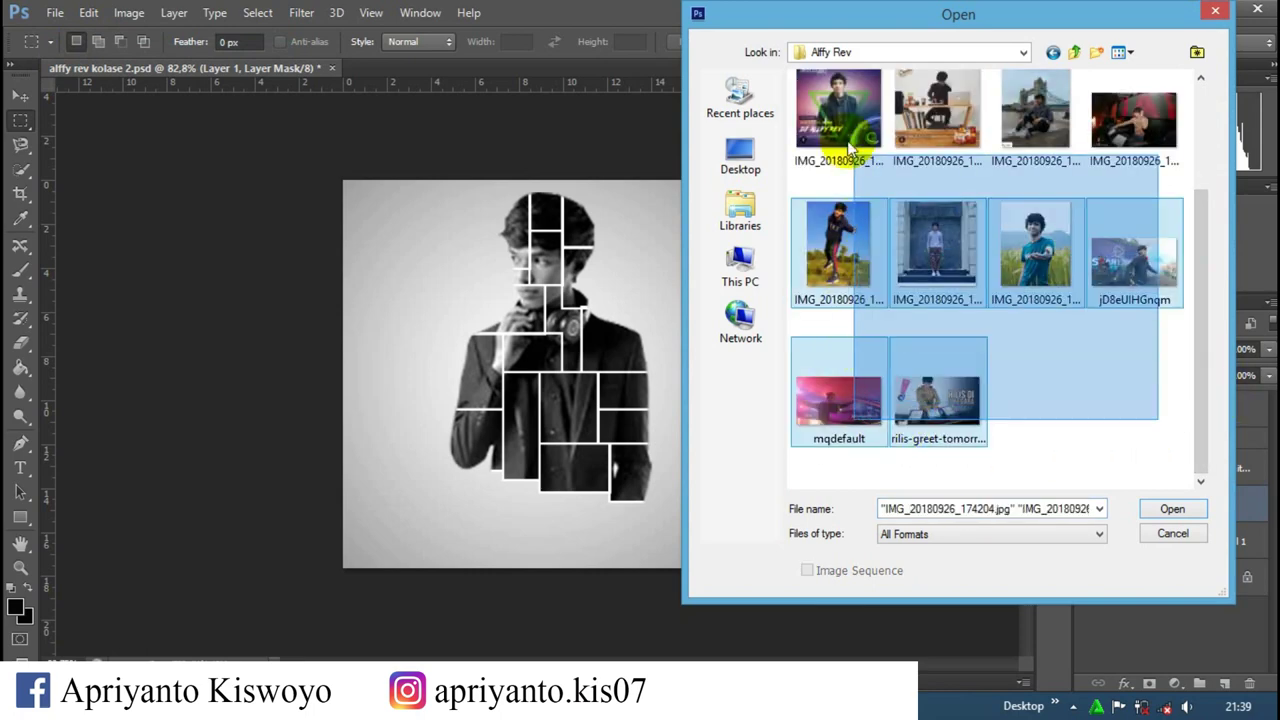
{"action": "left_click_drag", "start_coordinate": [838, 29], "coordinate": [838, 60]}
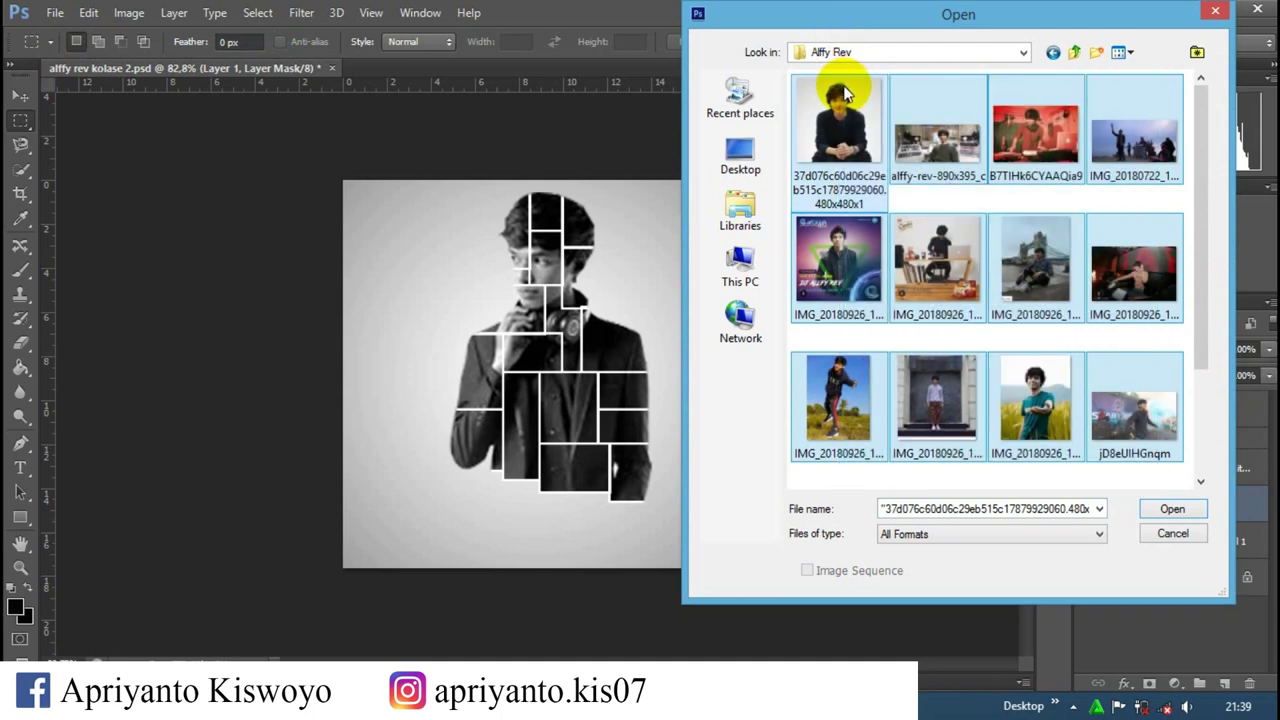
{"action": "left_click", "coordinate": [1174, 510]}
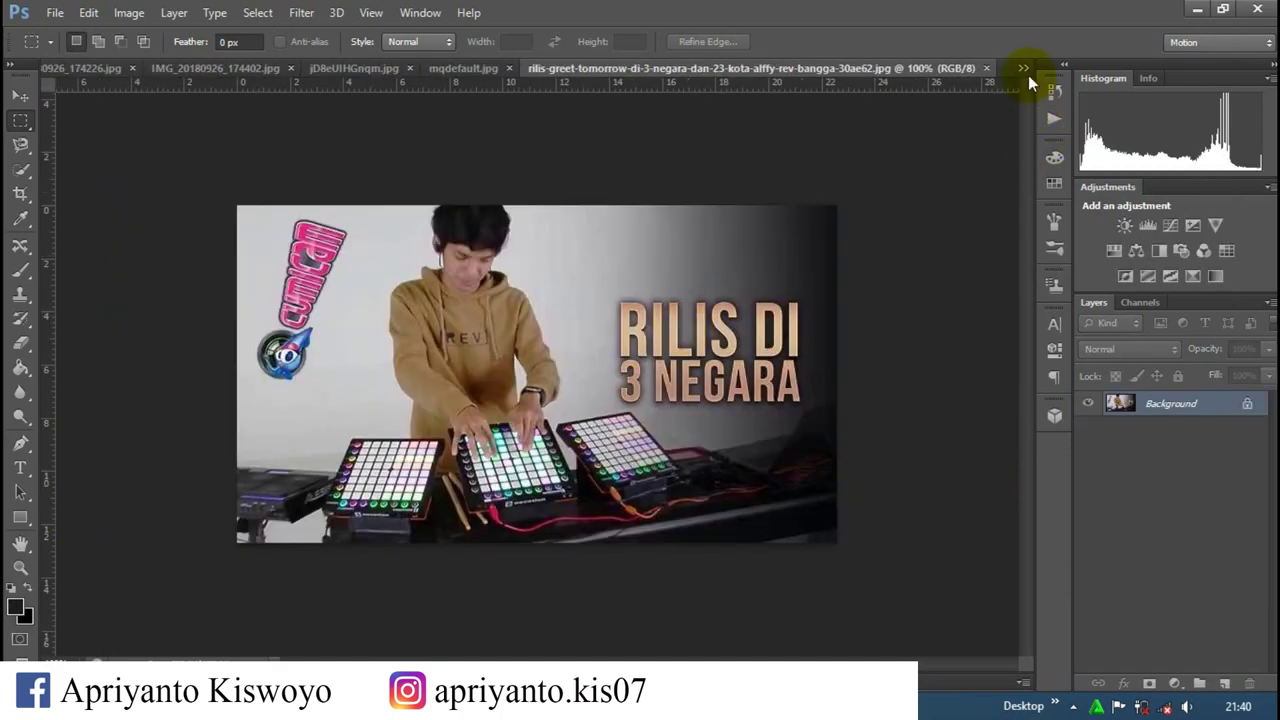
Step: On the seated portrait's tab, convert the locked Background into an editable Layer 0
{"action": "left_click", "coordinate": [1024, 69]}
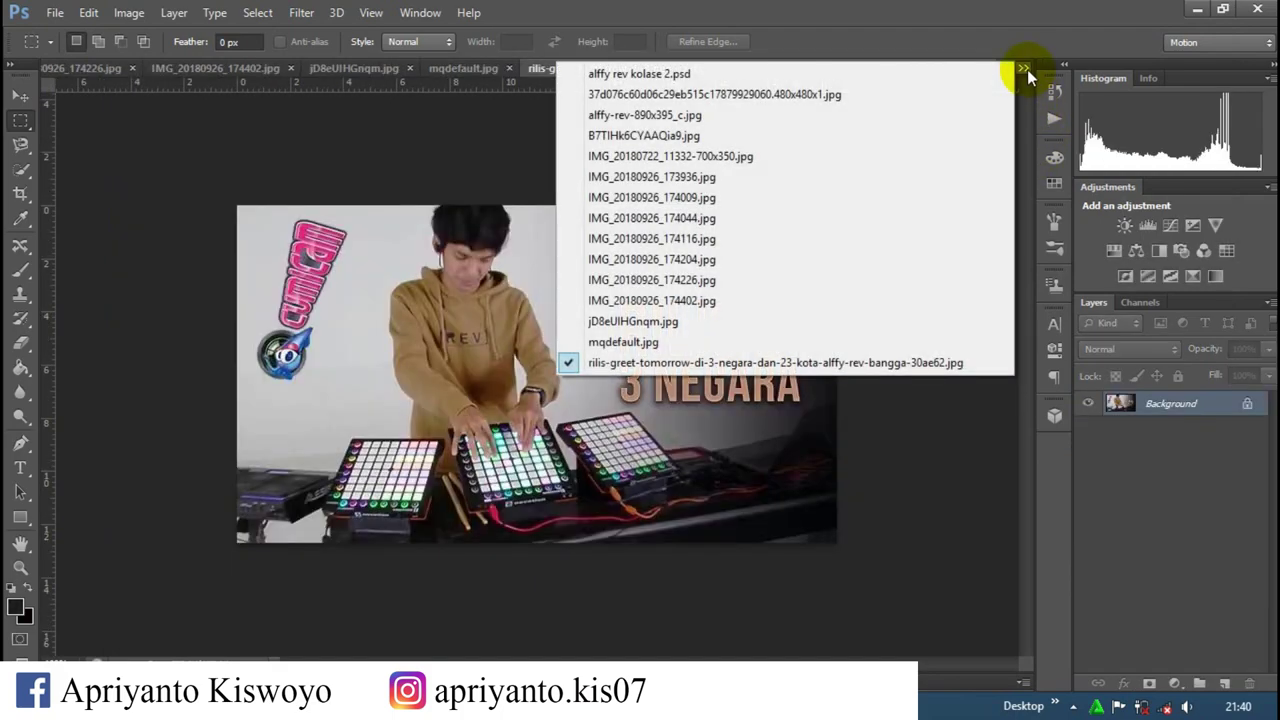
{"action": "left_click", "coordinate": [942, 76]}
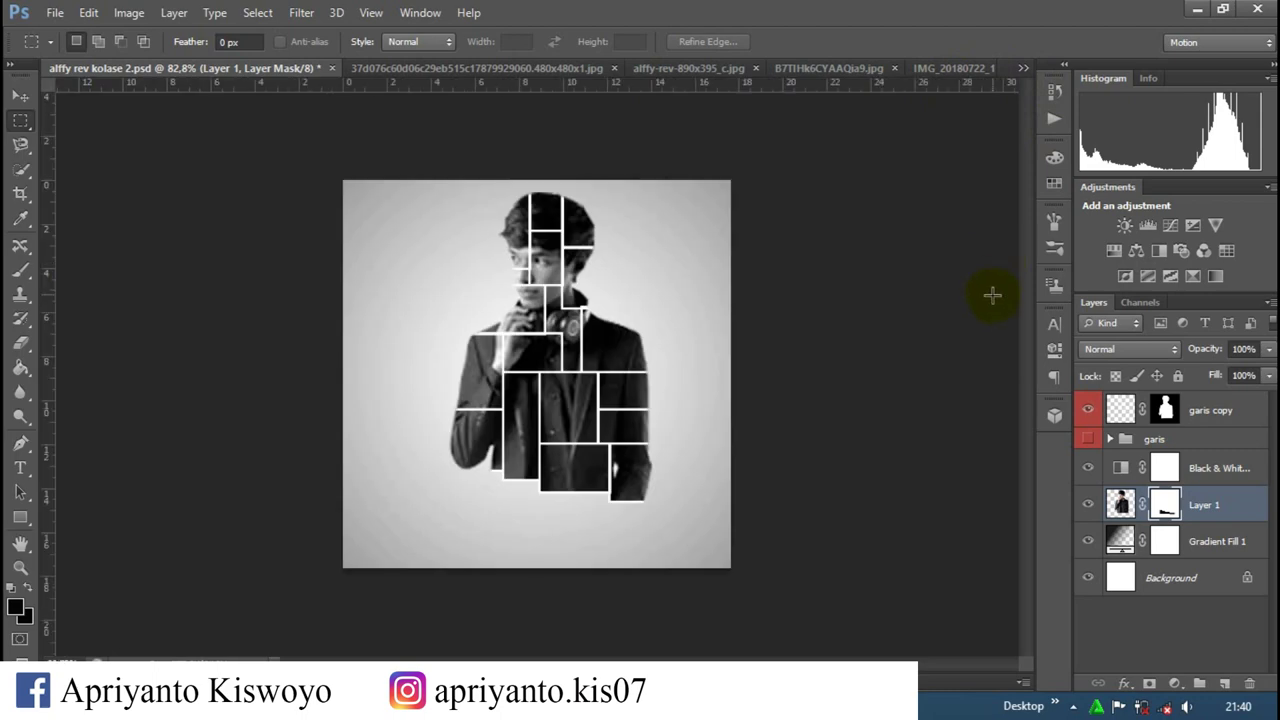
{"action": "left_click", "coordinate": [464, 74]}
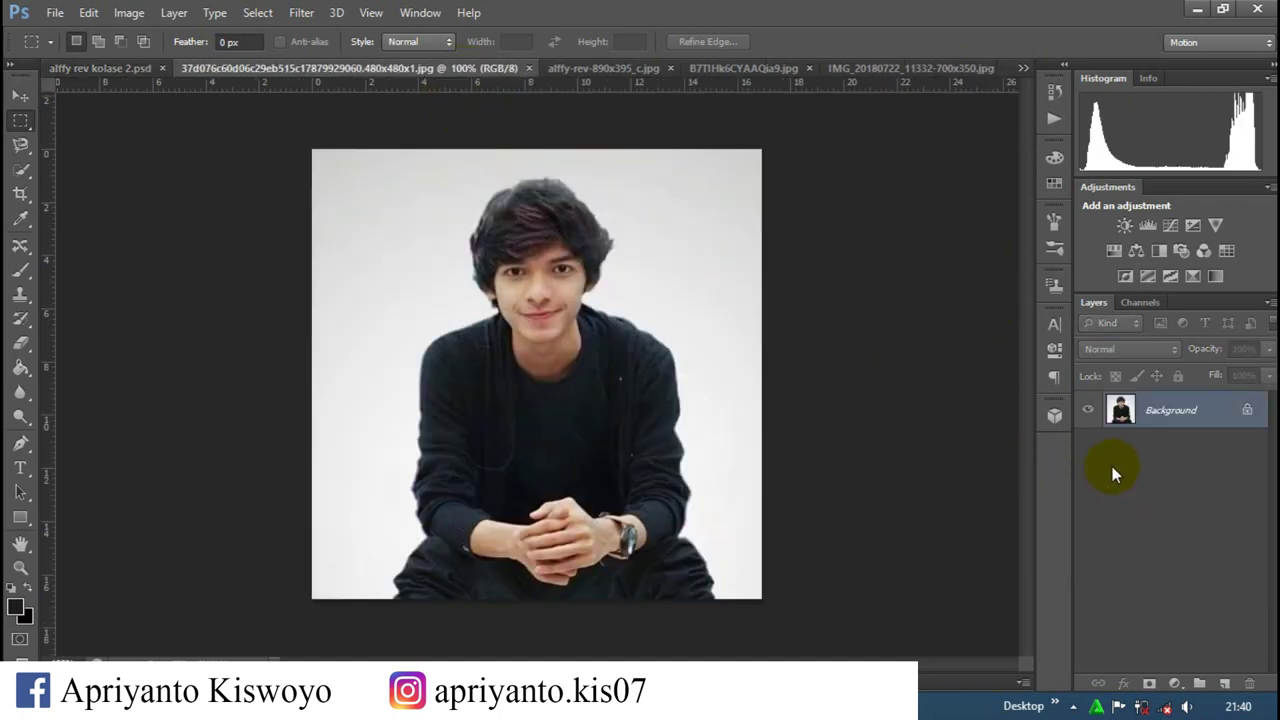
{"action": "double_click", "coordinate": [1166, 412]}
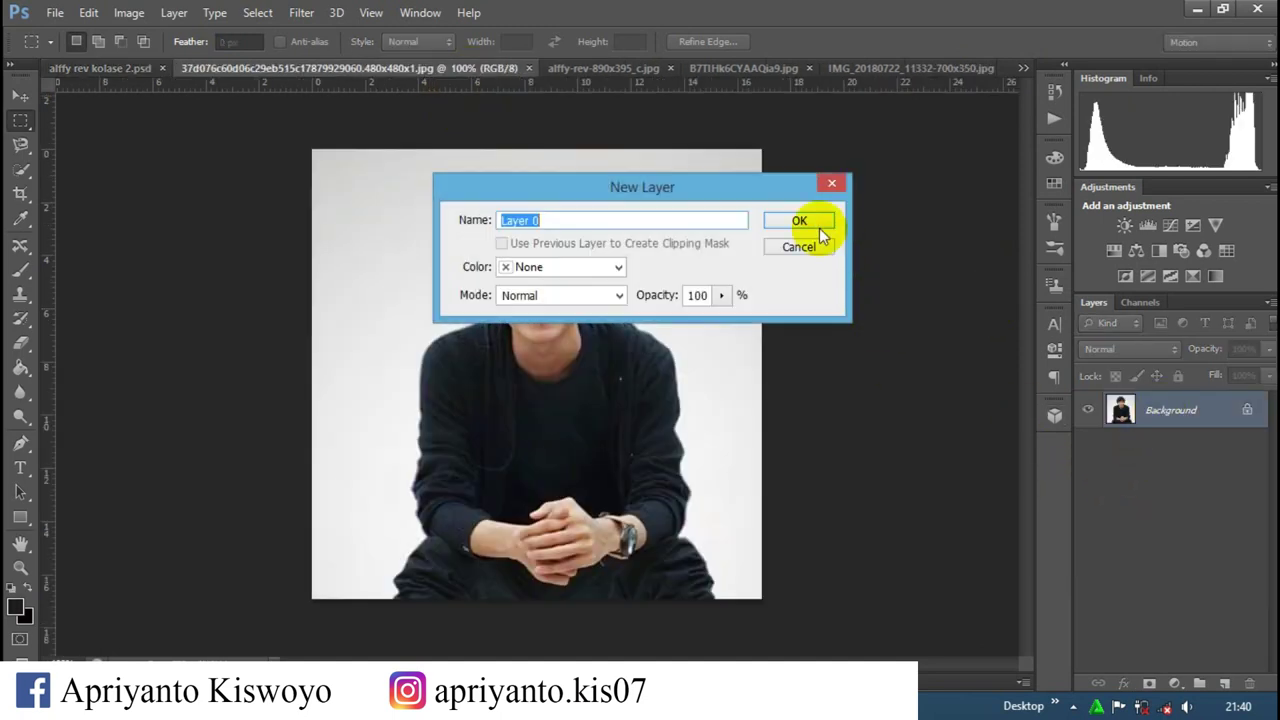
{"action": "left_click", "coordinate": [819, 220]}
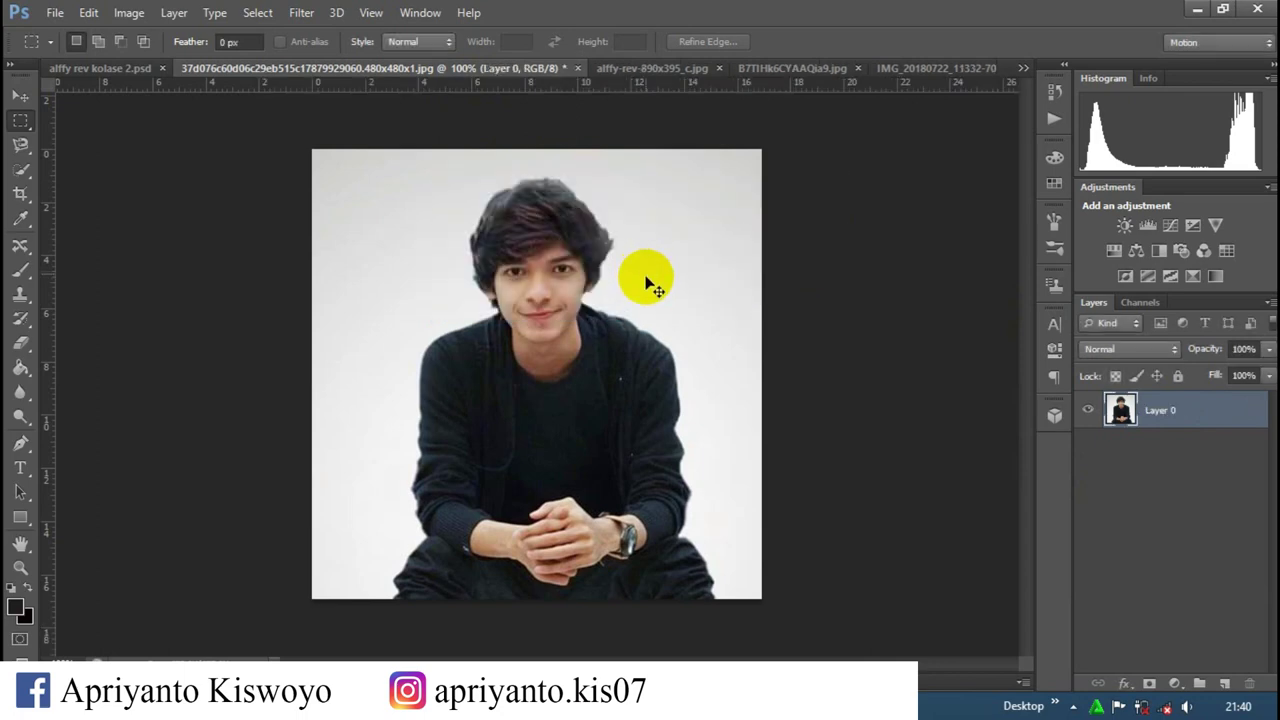
Step: Shrink the seated portrait to about 40% and drag it into alffy rev kolase 2.psd as Layer 2
{"action": "key", "text": "ctrl+t"}
{"action": "scroll", "coordinate": [650, 280], "scroll_direction": "down", "scroll_amount": 2}
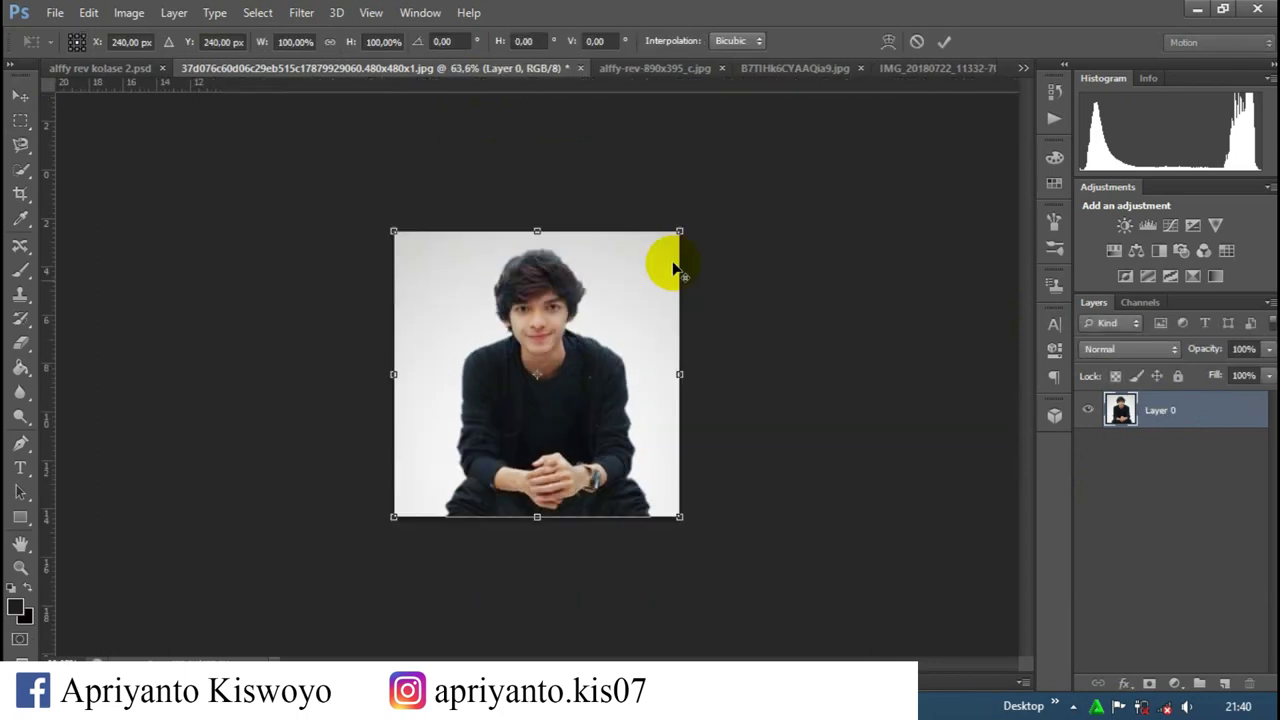
{"action": "scroll", "coordinate": [666, 260], "scroll_direction": "up", "scroll_amount": 1}
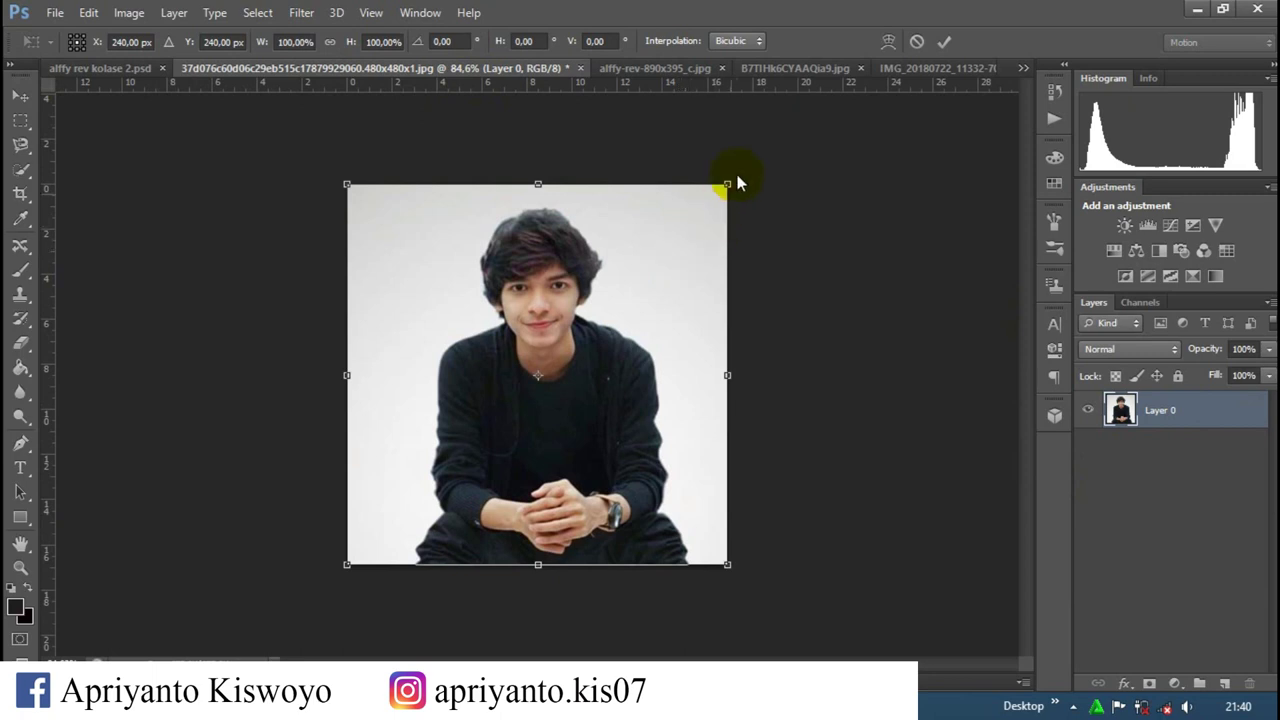
{"action": "mouse_move", "coordinate": [727, 184]}
{"action": "left_mouse_down"}
{"action": "mouse_move", "coordinate": [543, 377]}
{"action": "mouse_move", "coordinate": [629, 306]}
{"action": "mouse_move", "coordinate": [543, 343]}
{"action": "mouse_move", "coordinate": [443, 471]}
{"action": "left_mouse_up"}
{"action": "left_click_drag", "start_coordinate": [571, 371], "coordinate": [587, 414]}
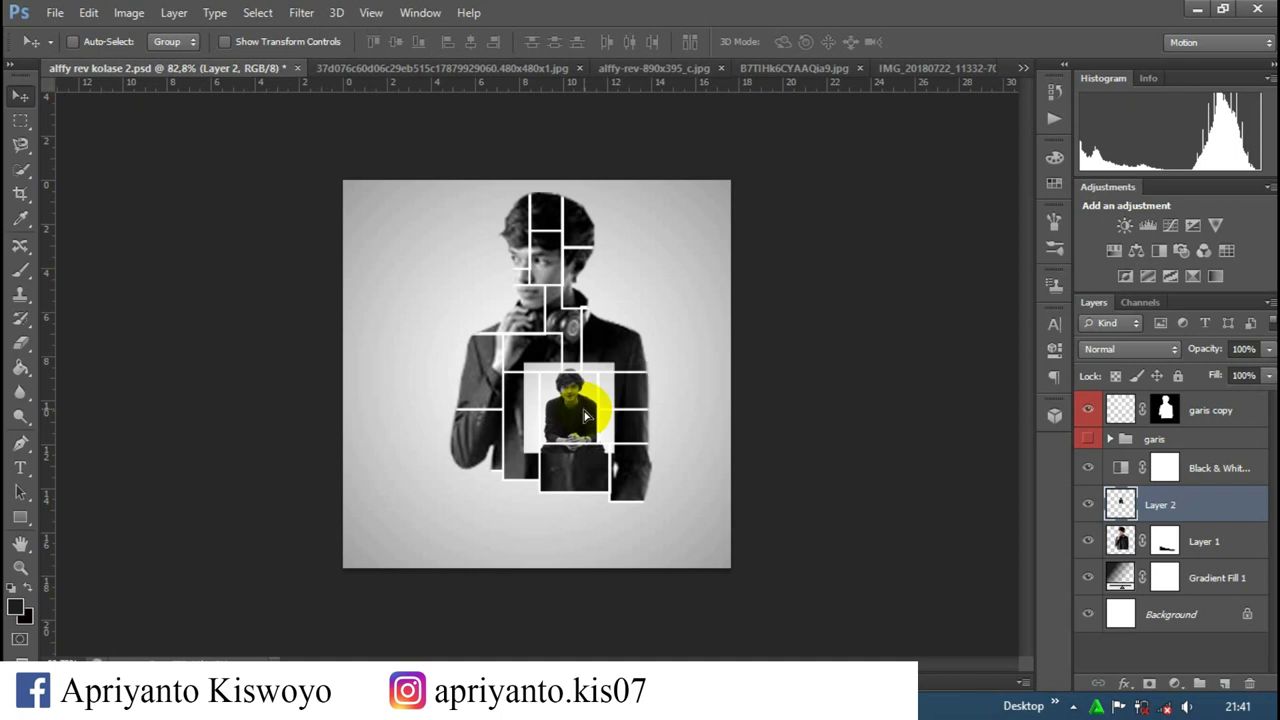
Step: Move Layer 2 above the Black & White adjustment so the portrait shows in colour
{"action": "left_click_drag", "start_coordinate": [1160, 505], "coordinate": [1190, 455]}
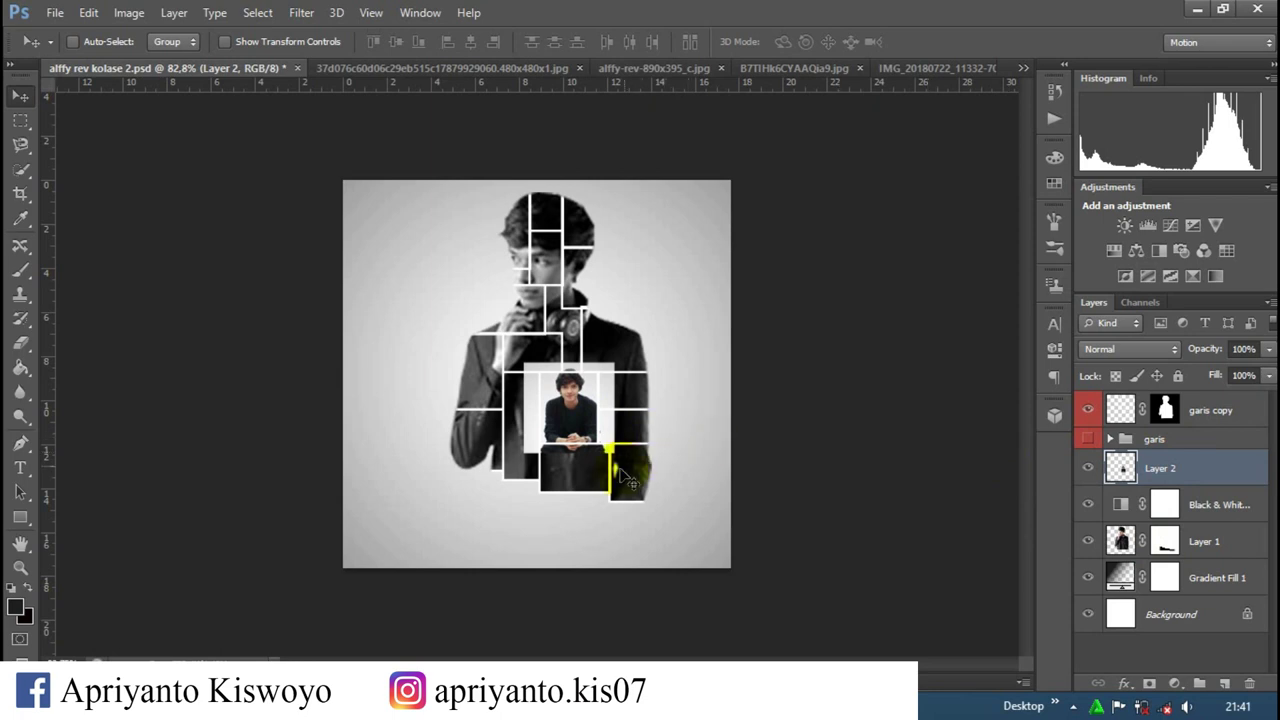
{"action": "scroll", "coordinate": [590, 455], "scroll_direction": "up", "scroll_amount": 1}
{"action": "scroll", "coordinate": [595, 440], "scroll_direction": "up", "scroll_amount": 1}
{"action": "scroll", "coordinate": [600, 420], "scroll_direction": "up", "scroll_amount": 1}
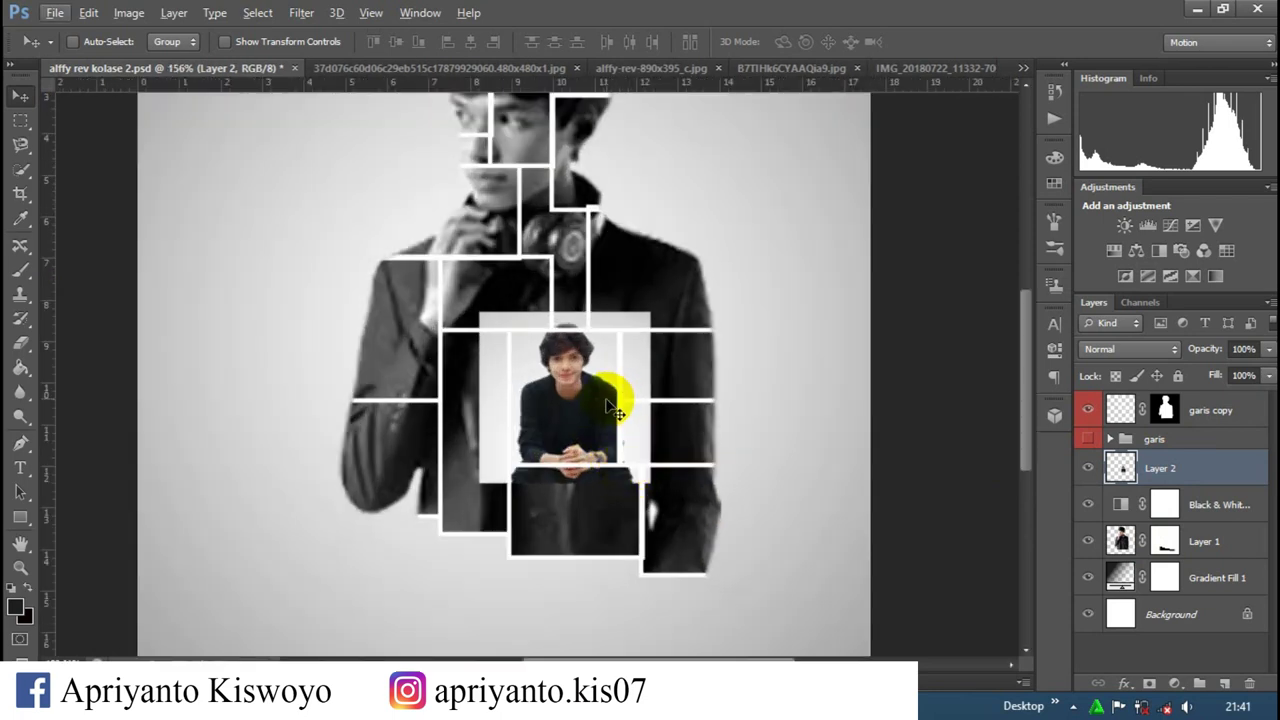
Step: Scale the portrait to about 83% and fit it inside the central white frame
{"action": "key", "text": "ctrl+t"}
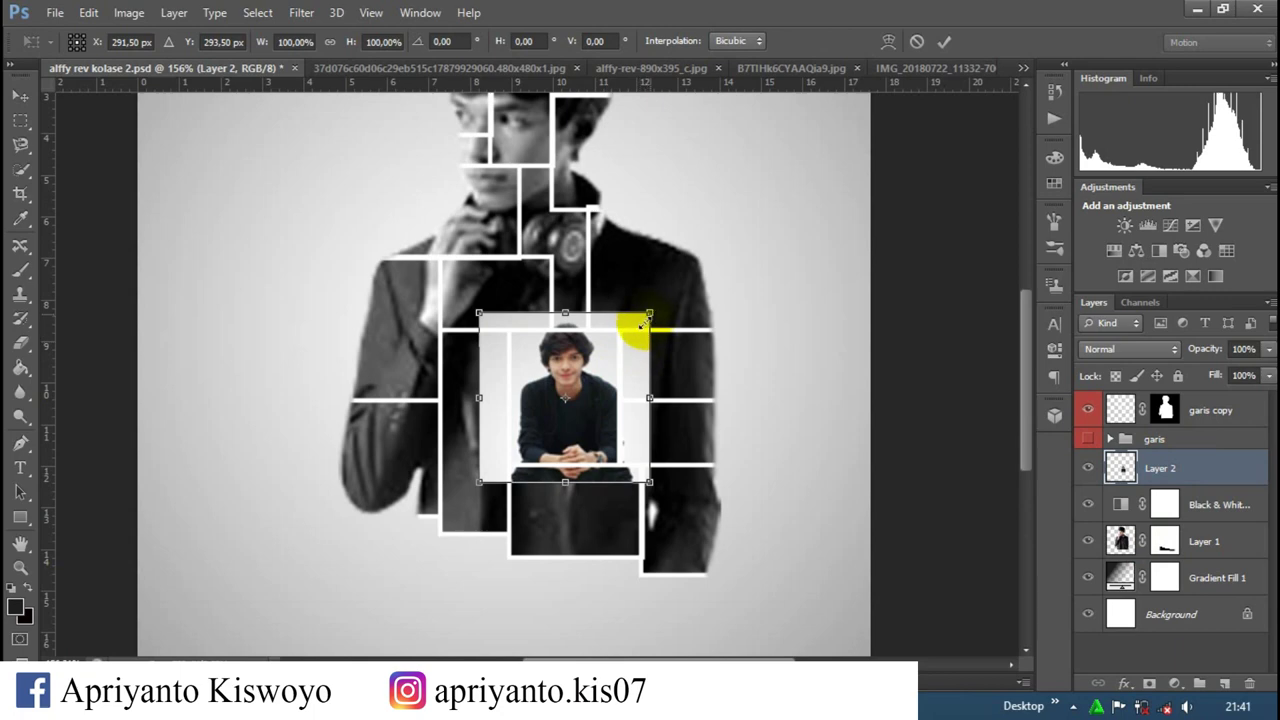
{"action": "left_click_drag", "start_coordinate": [645, 320], "coordinate": [622, 343]}
{"action": "mouse_move", "coordinate": [588, 395]}
{"action": "left_mouse_down"}
{"action": "mouse_move", "coordinate": [598, 378]}
{"action": "mouse_move", "coordinate": [609, 384]}
{"action": "left_mouse_up"}
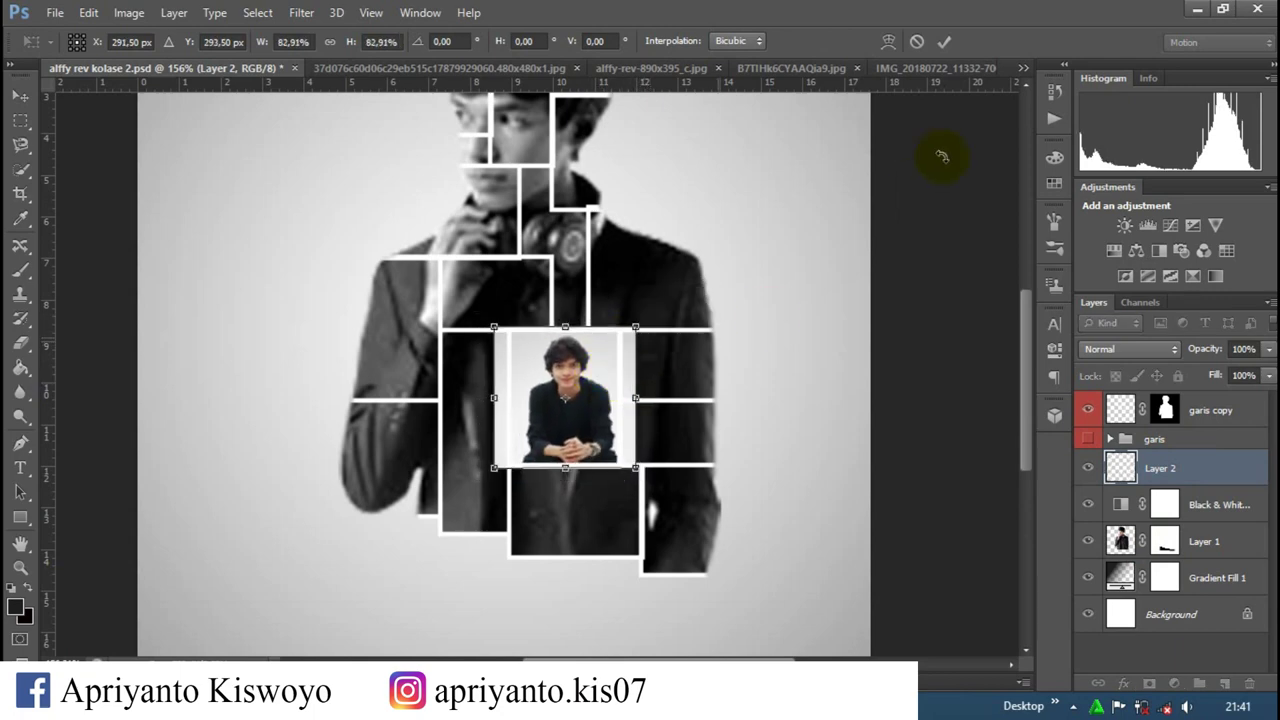
{"action": "left_click", "coordinate": [944, 41]}
{"action": "left_click", "coordinate": [1155, 442], "text": "ctrl"}
{"action": "left_click", "coordinate": [1160, 441]}
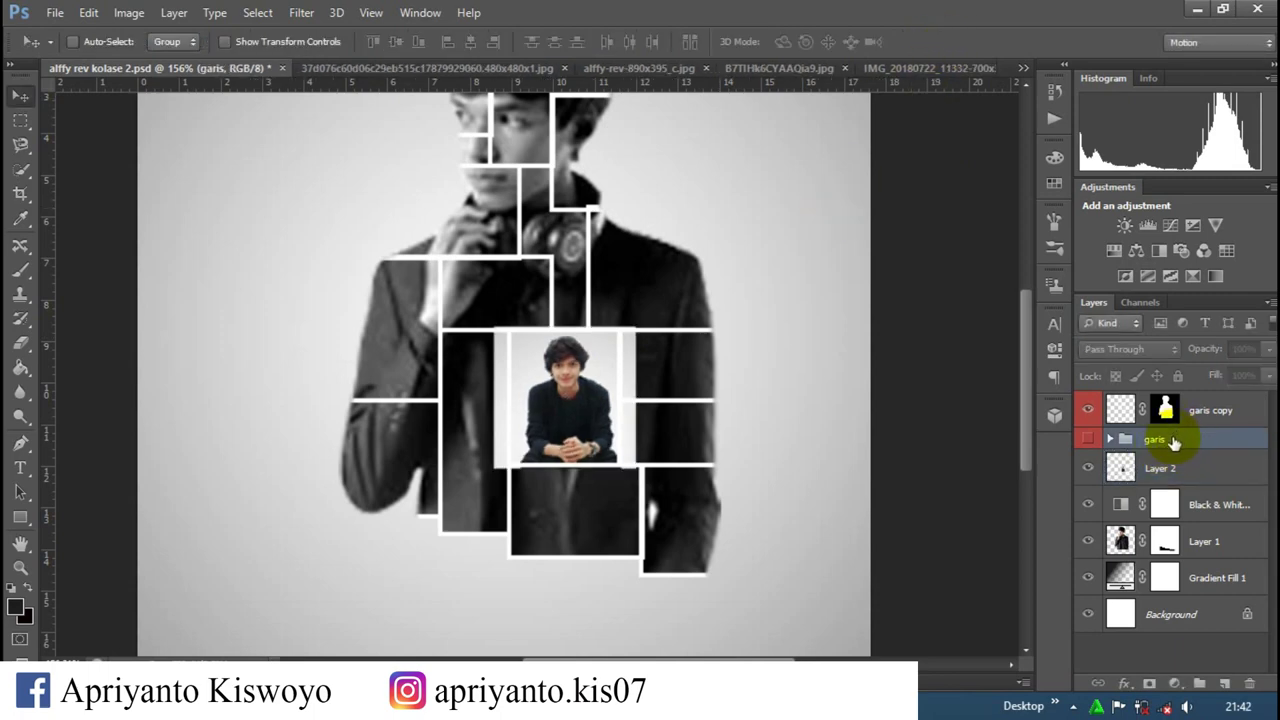
{"action": "left_click", "coordinate": [21, 121]}
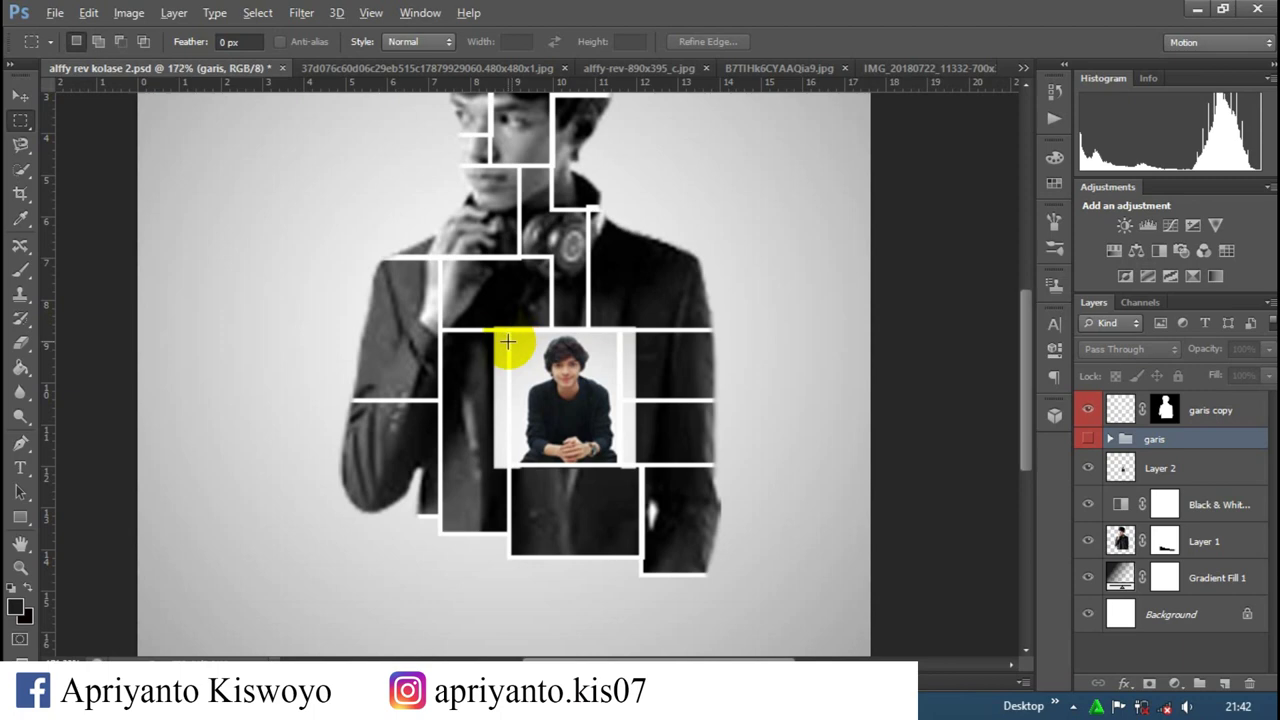
Step: Marquee the central frame and add it as a layer mask on Layer 2
{"action": "scroll", "coordinate": [508, 343], "scroll_direction": "up", "scroll_amount": 2}
{"action": "left_click_drag", "start_coordinate": [513, 331], "coordinate": [628, 486]}
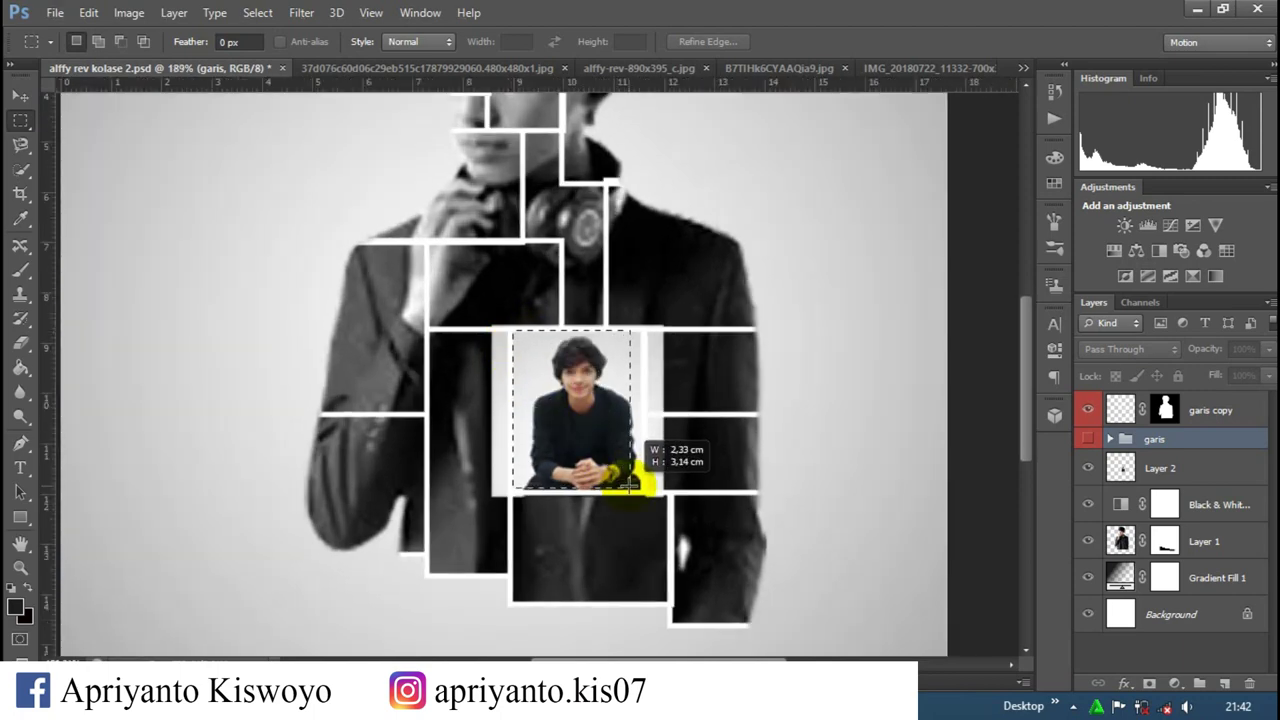
{"action": "left_click_drag", "start_coordinate": [628, 486], "coordinate": [644, 488]}
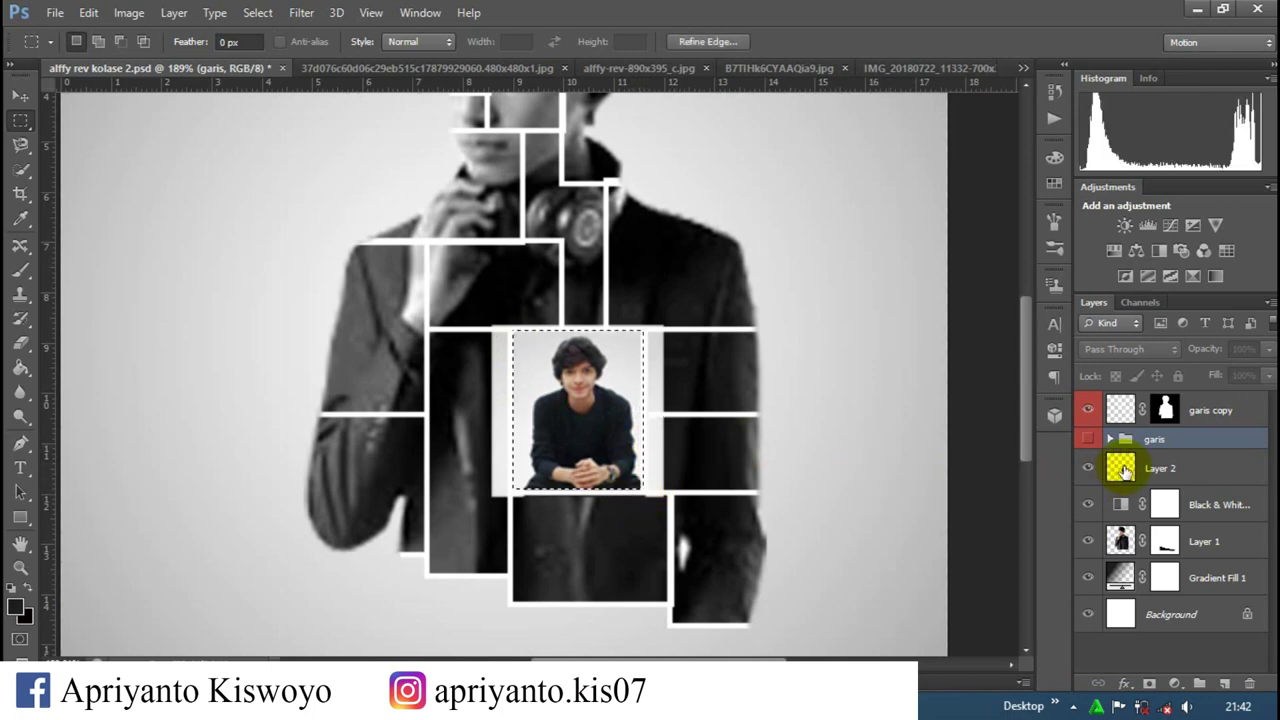
{"action": "left_click", "coordinate": [1135, 470], "text": "shift"}
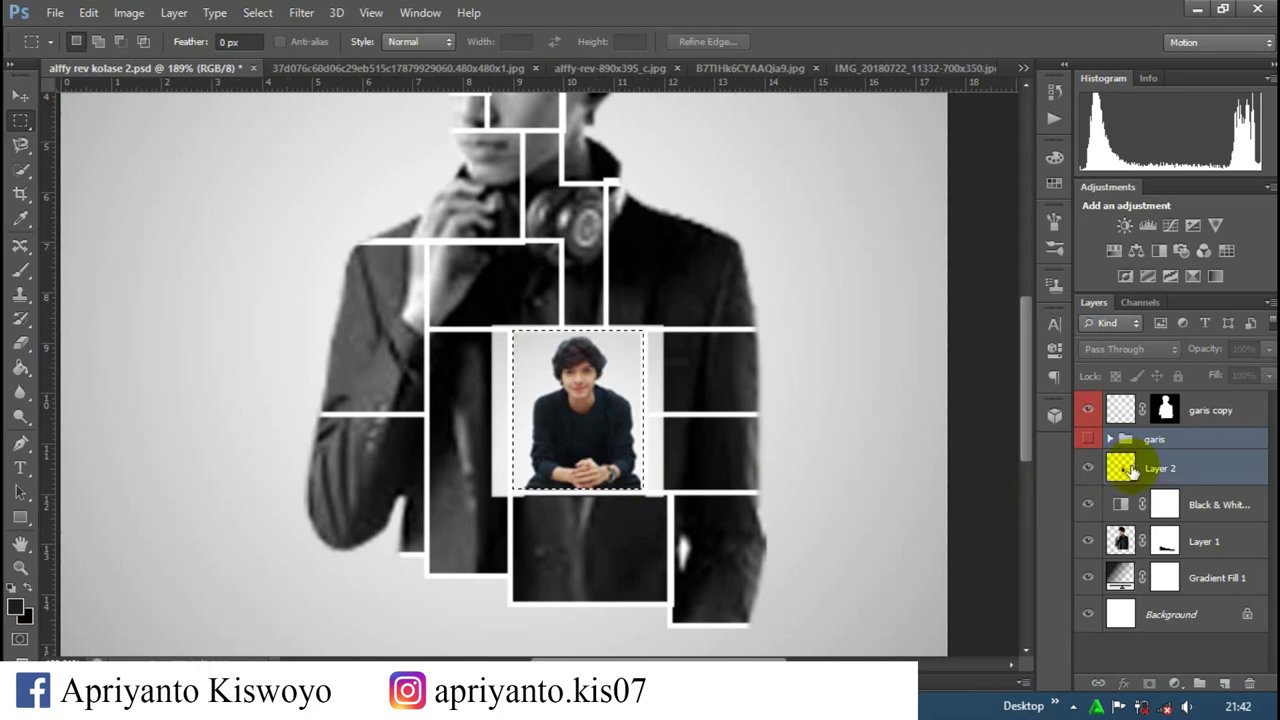
{"action": "left_click", "coordinate": [1130, 470]}
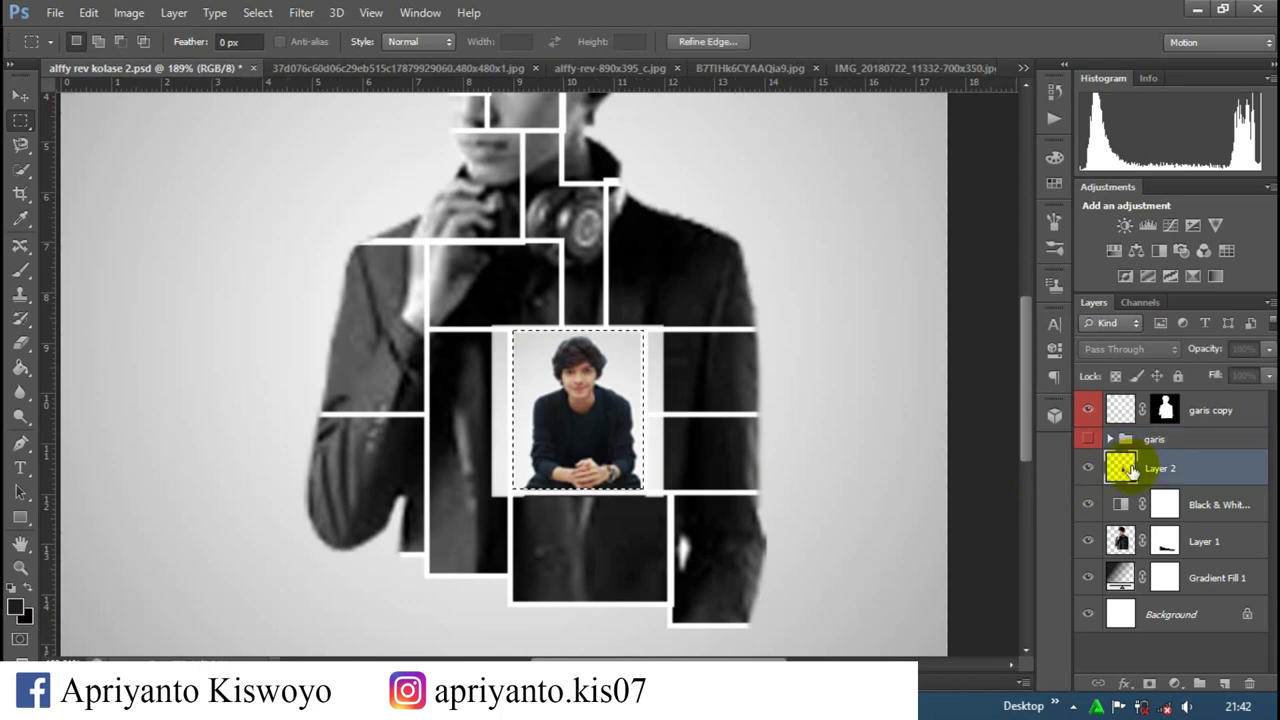
{"action": "left_click", "coordinate": [1150, 684]}
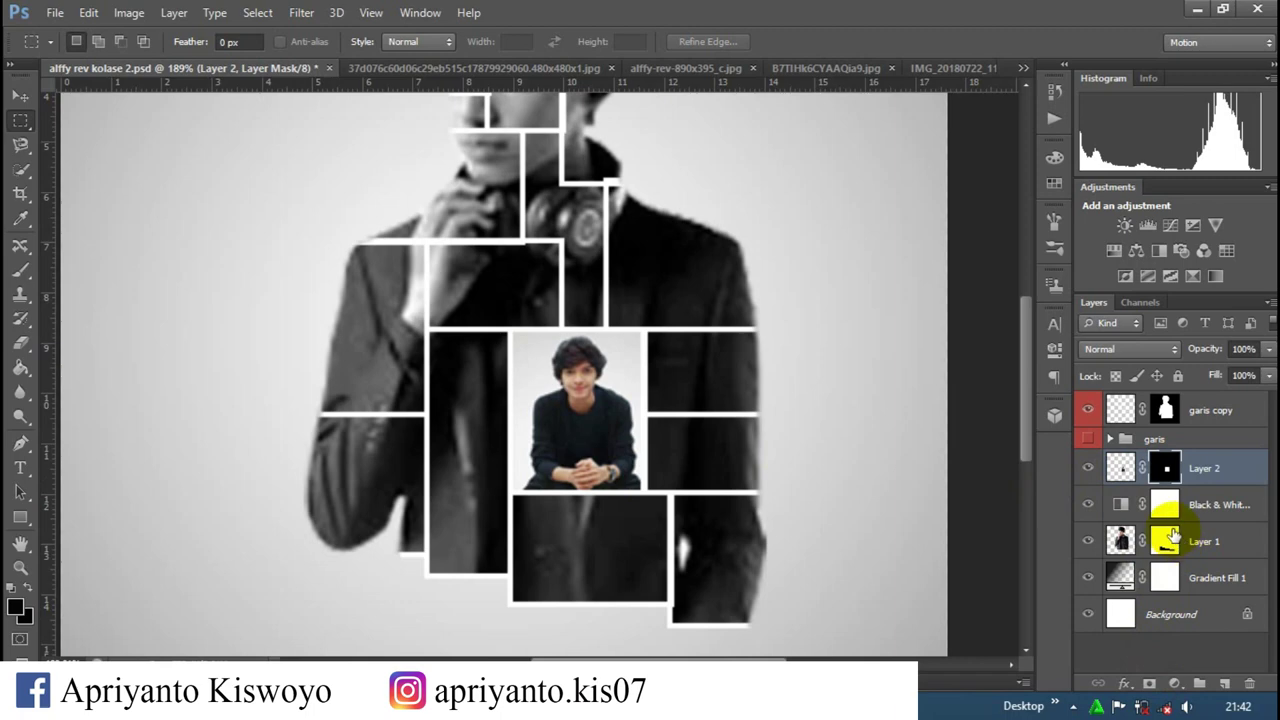
{"action": "scroll", "coordinate": [890, 464], "scroll_direction": "down", "scroll_amount": 2}
{"action": "scroll", "coordinate": [890, 464], "scroll_direction": "down", "scroll_amount": 2}
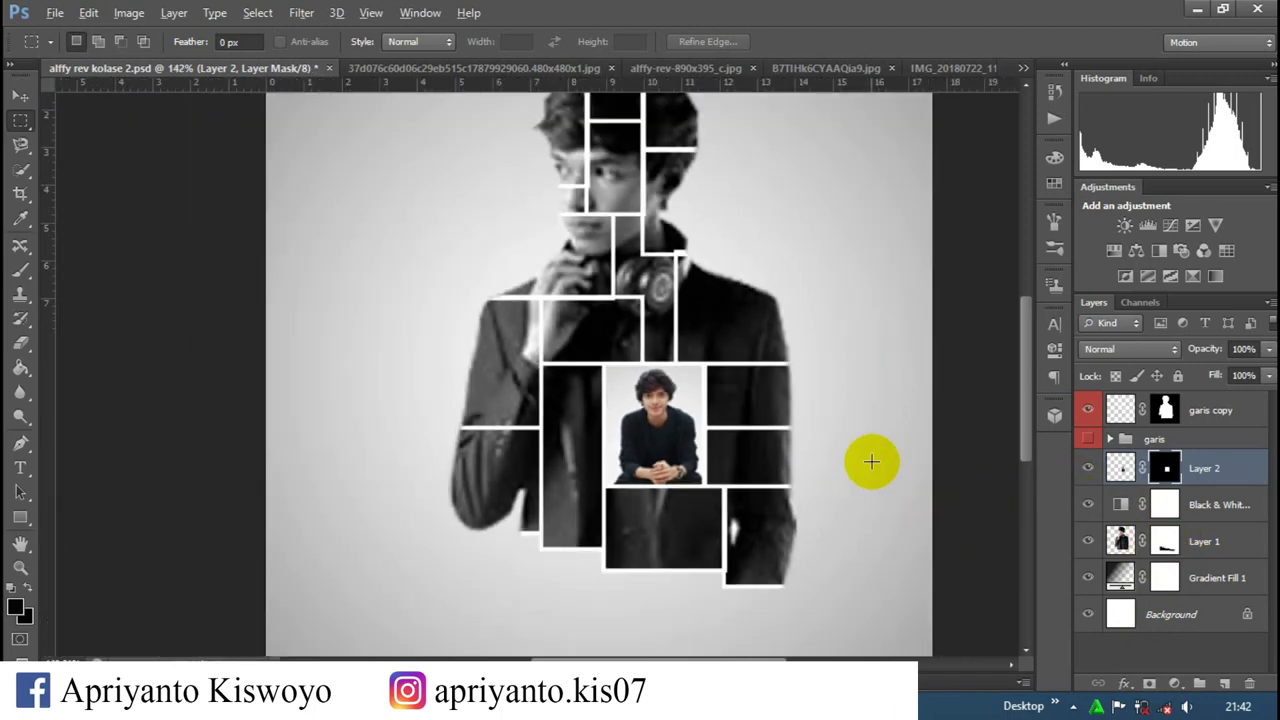
{"action": "scroll", "coordinate": [890, 464], "scroll_direction": "down", "scroll_amount": 2}
{"action": "scroll", "coordinate": [868, 460], "scroll_direction": "down", "scroll_amount": 1}
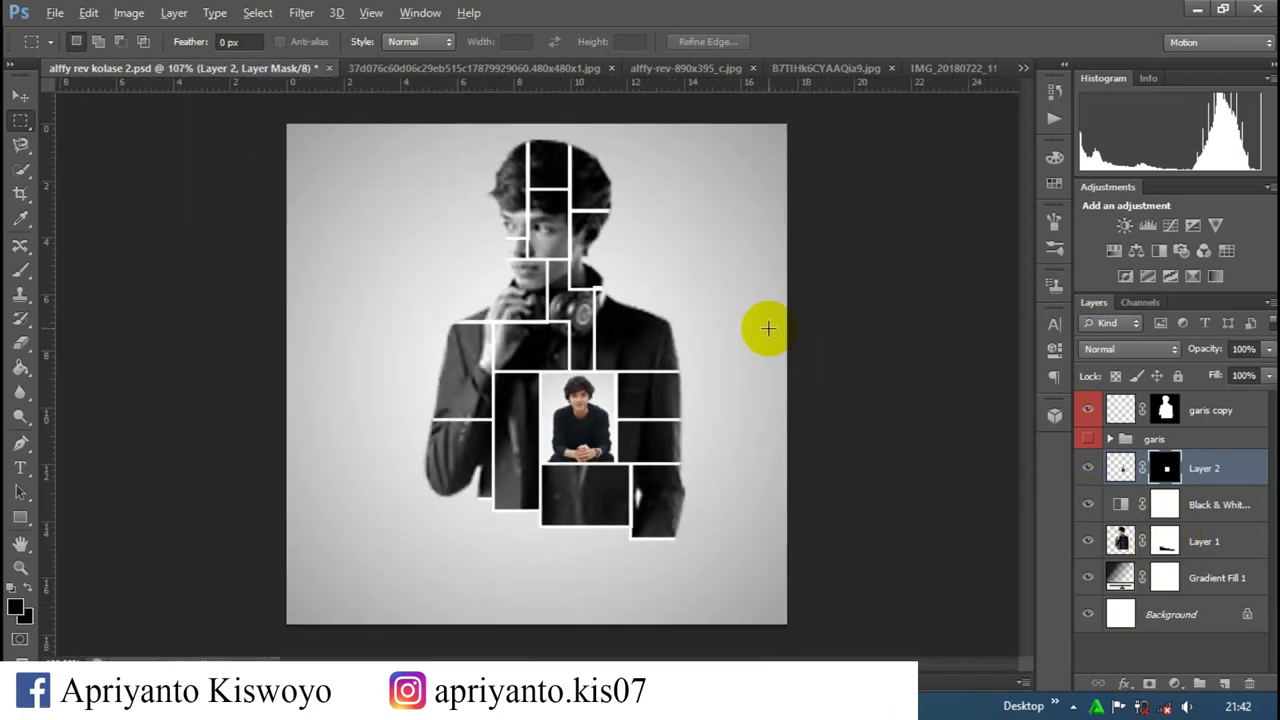
{"action": "scroll", "coordinate": [768, 328], "scroll_direction": "up", "scroll_amount": 1}
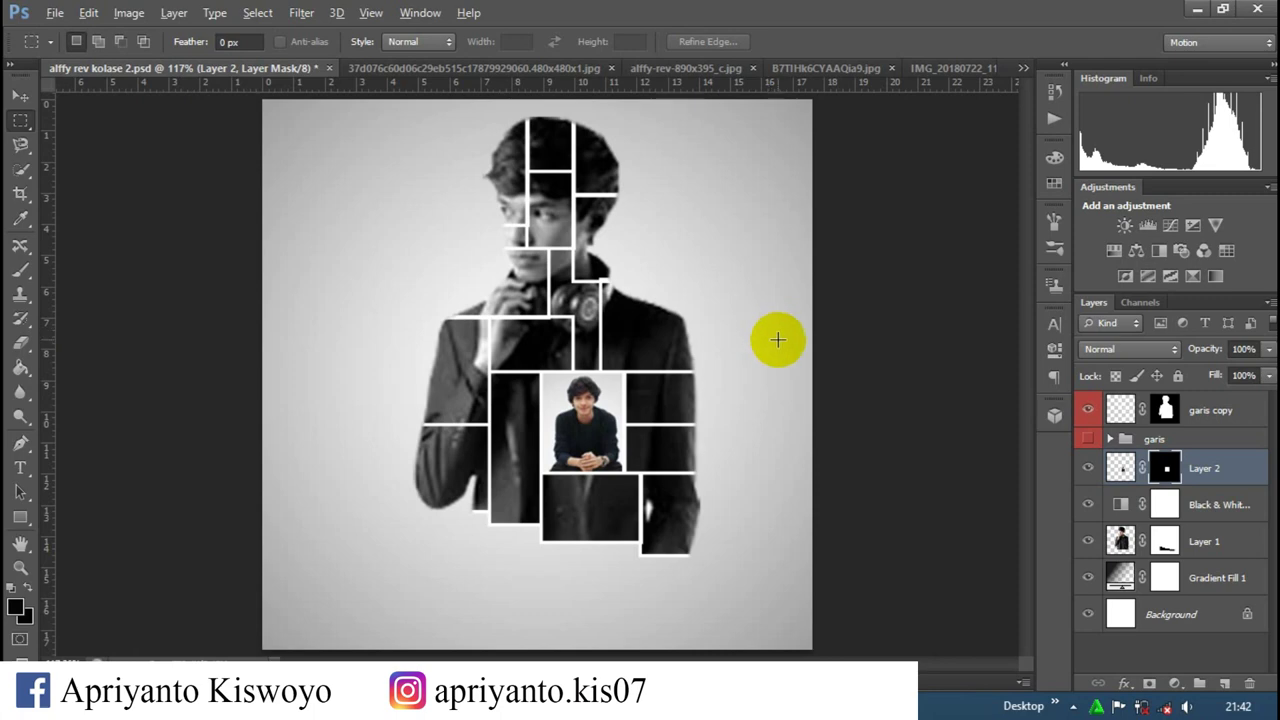
Step: Close the already-placed portrait jpg without saving changes
{"action": "left_click", "coordinate": [472, 69]}
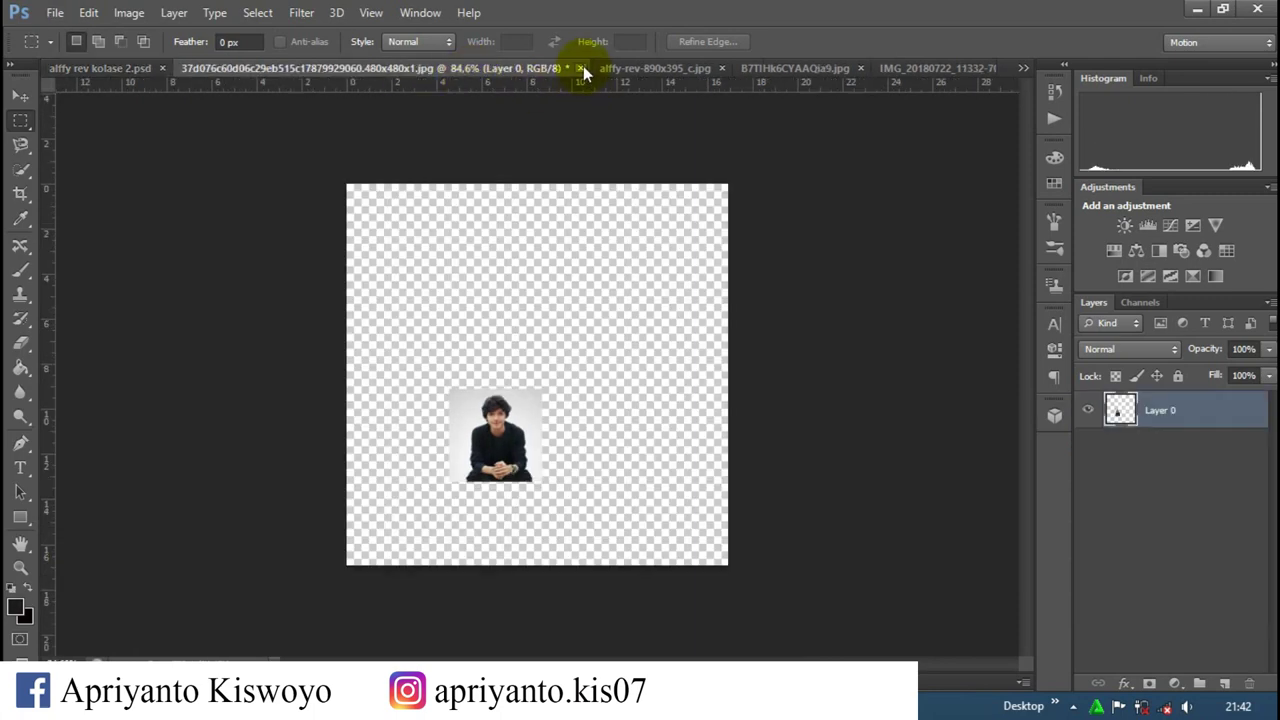
{"action": "left_click", "coordinate": [581, 68]}
{"action": "left_click", "coordinate": [653, 283]}
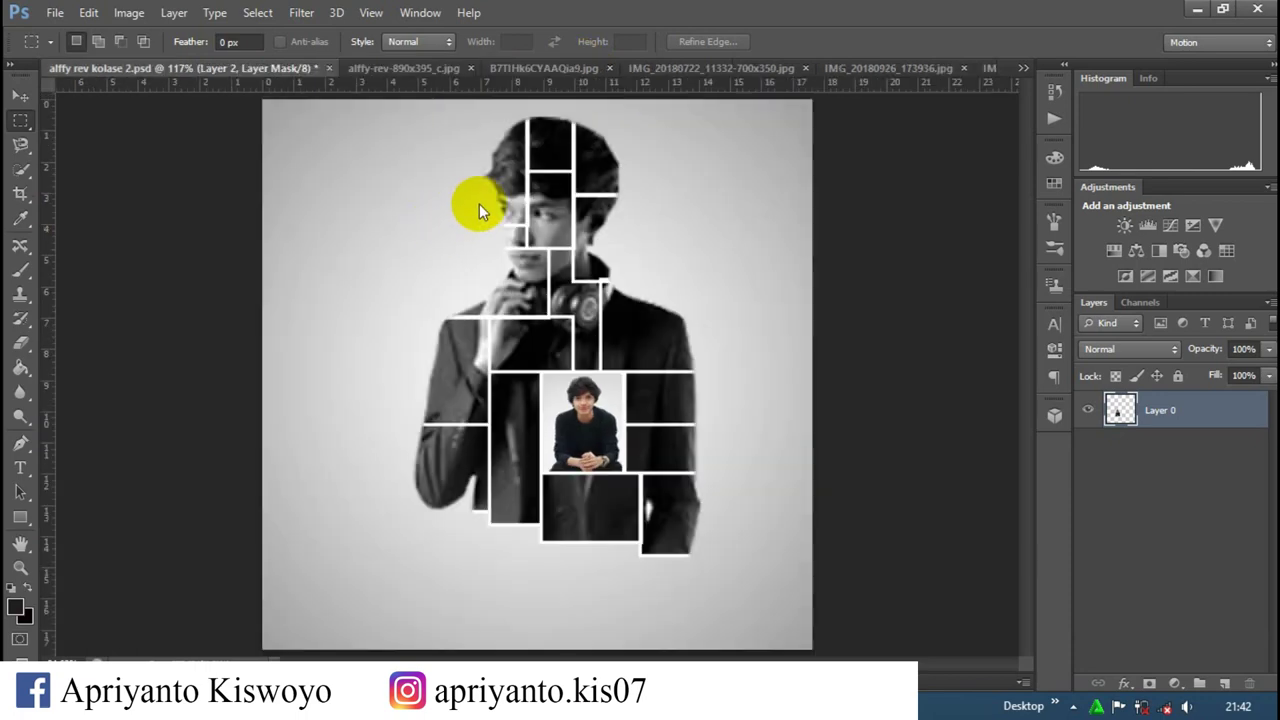
Step: Shrink the alffy-rev-890x395_c.jpg studio photo to 80% and carry it to the collage tab
{"action": "left_click", "coordinate": [422, 69]}
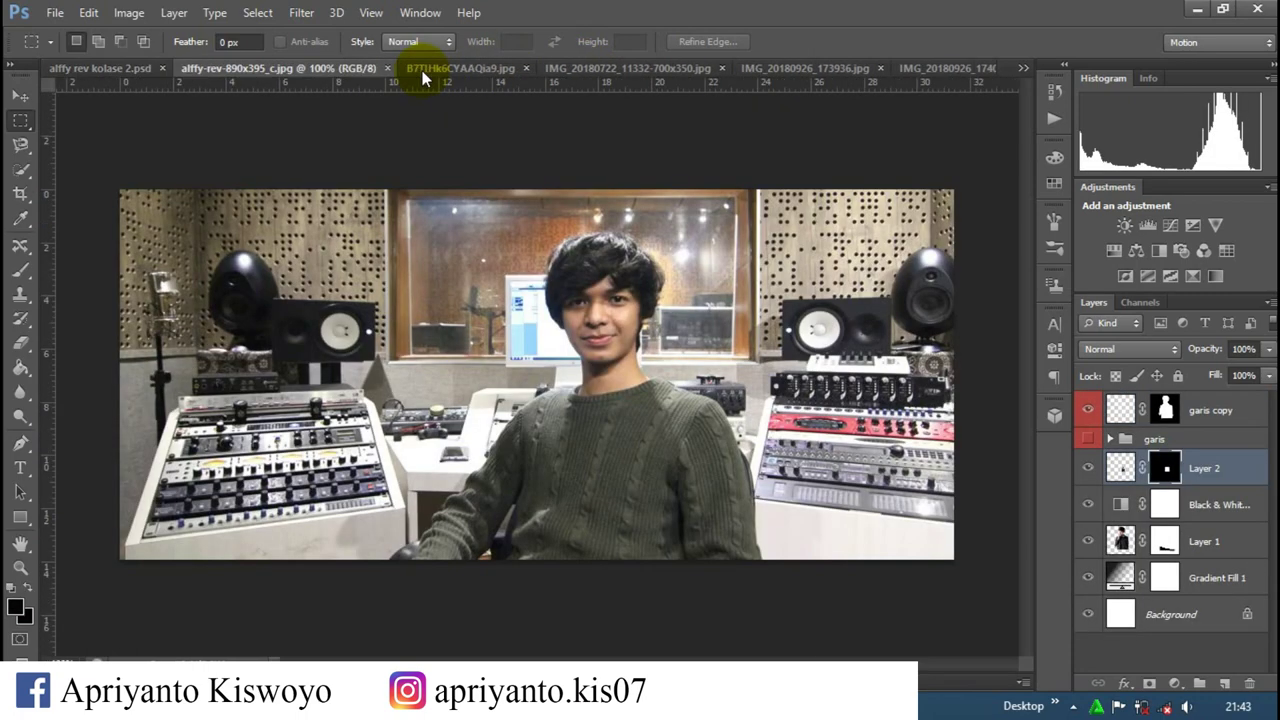
{"action": "key", "text": "v"}
{"action": "key", "text": "ctrl+t"}
{"action": "mouse_move", "coordinate": [951, 194]}
{"action": "left_mouse_down"}
{"action": "mouse_move", "coordinate": [680, 360]}
{"action": "mouse_move", "coordinate": [300, 480]}
{"action": "mouse_move", "coordinate": [286, 443]}
{"action": "left_mouse_up"}
{"action": "left_click", "coordinate": [944, 41]}
{"action": "left_click", "coordinate": [108, 69]}
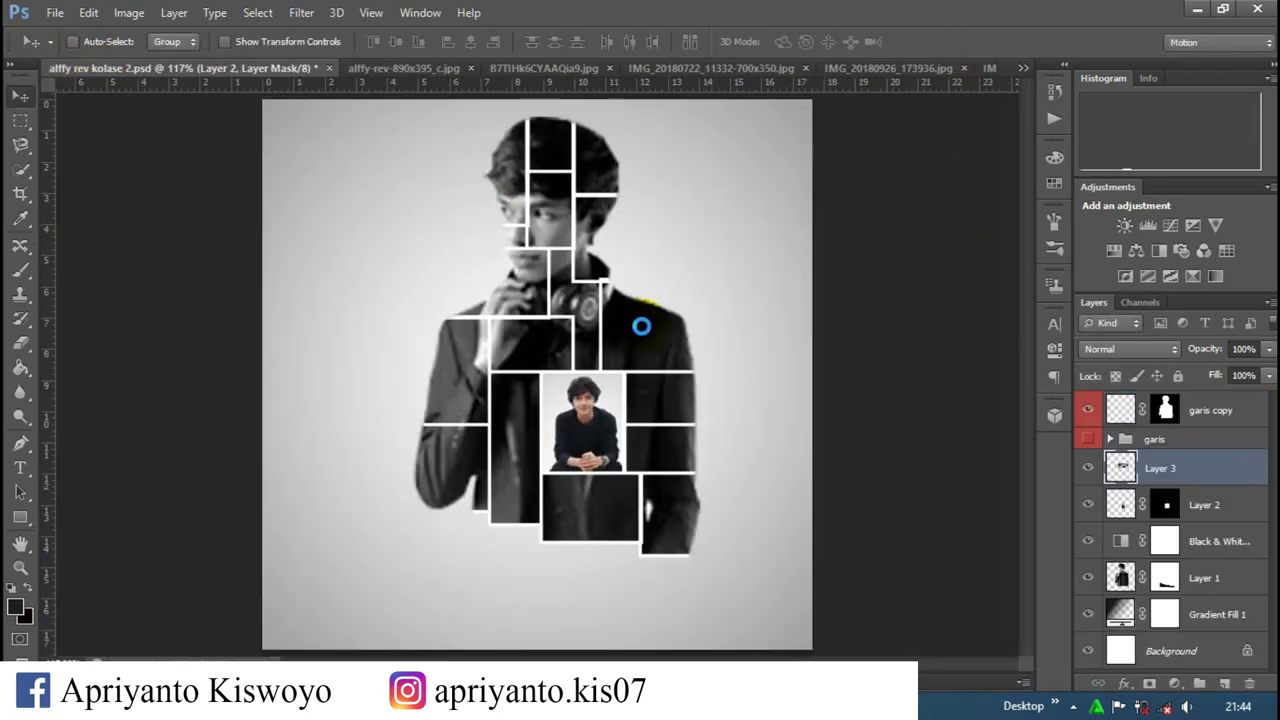
Step: Drop the studio photo in as Layer 3, slightly enlarged and placed beside the neck
{"action": "left_click_drag", "start_coordinate": [108, 69], "coordinate": [690, 335]}
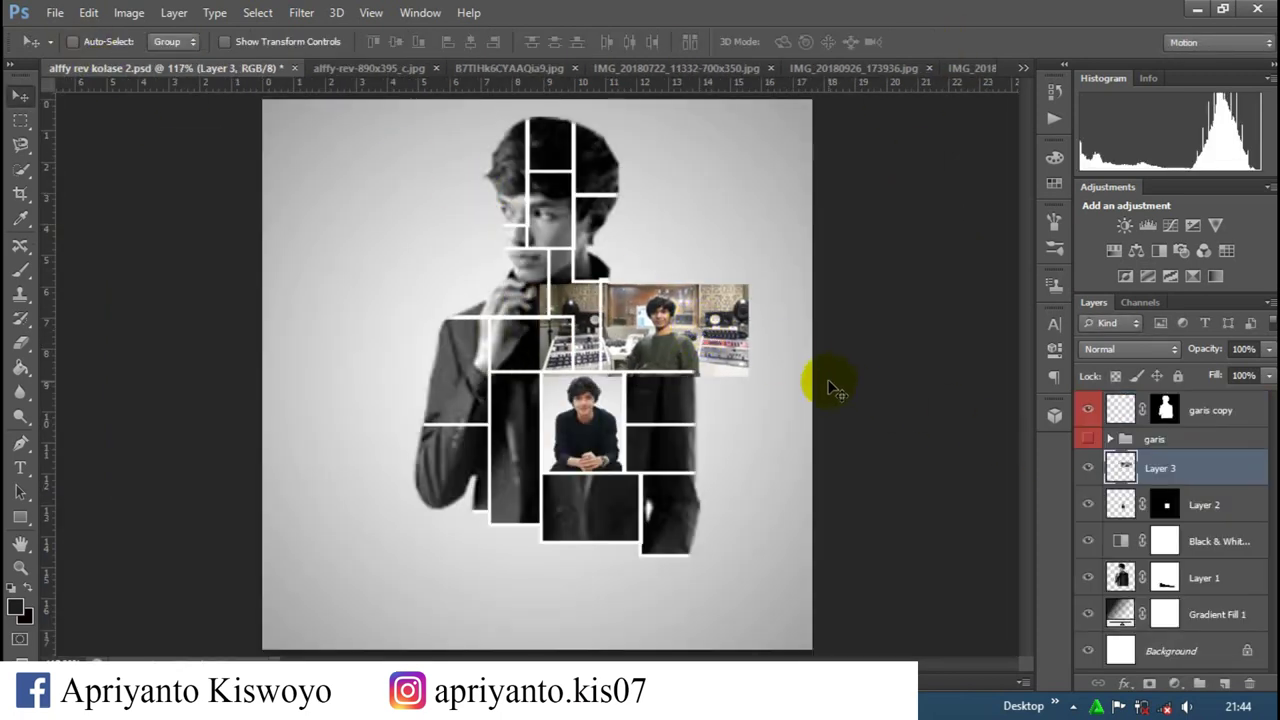
{"action": "key", "text": "ctrl+t"}
{"action": "left_click_drag", "start_coordinate": [729, 277], "coordinate": [737, 277]}
{"action": "left_click_drag", "start_coordinate": [661, 333], "coordinate": [651, 334]}
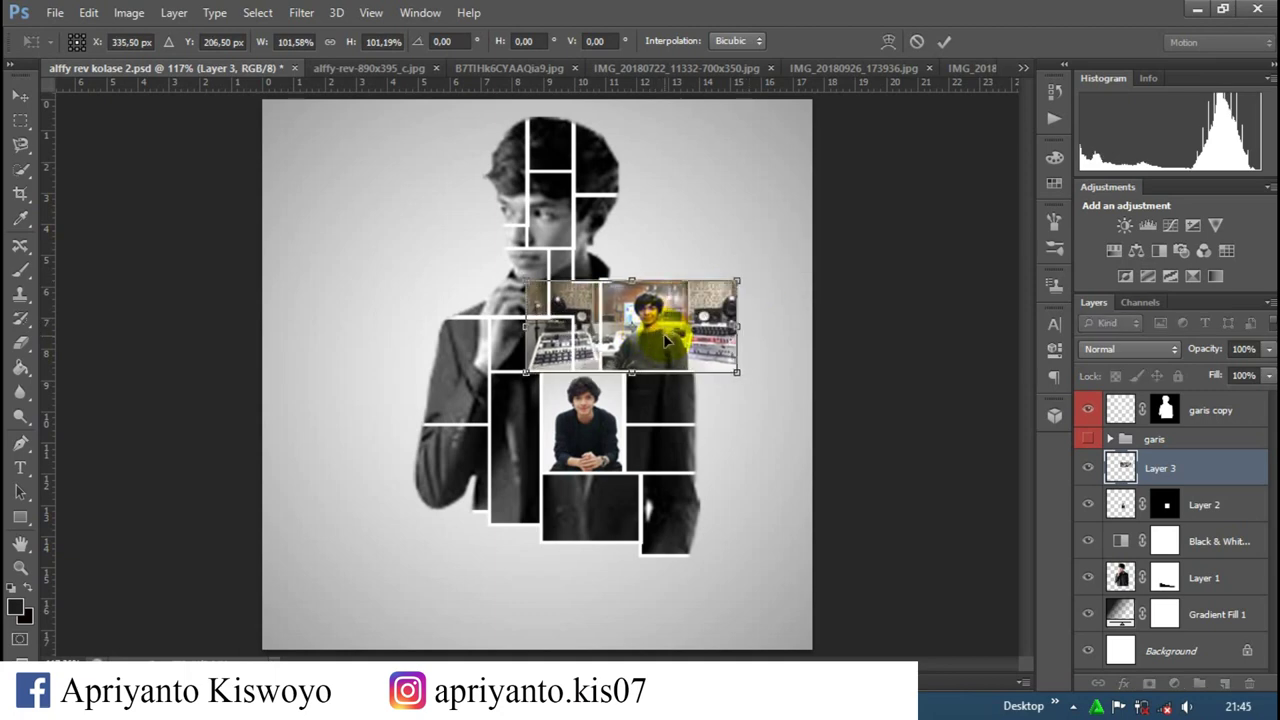
{"action": "left_click_drag", "start_coordinate": [651, 334], "coordinate": [651, 334]}
{"action": "left_click", "coordinate": [942, 42]}
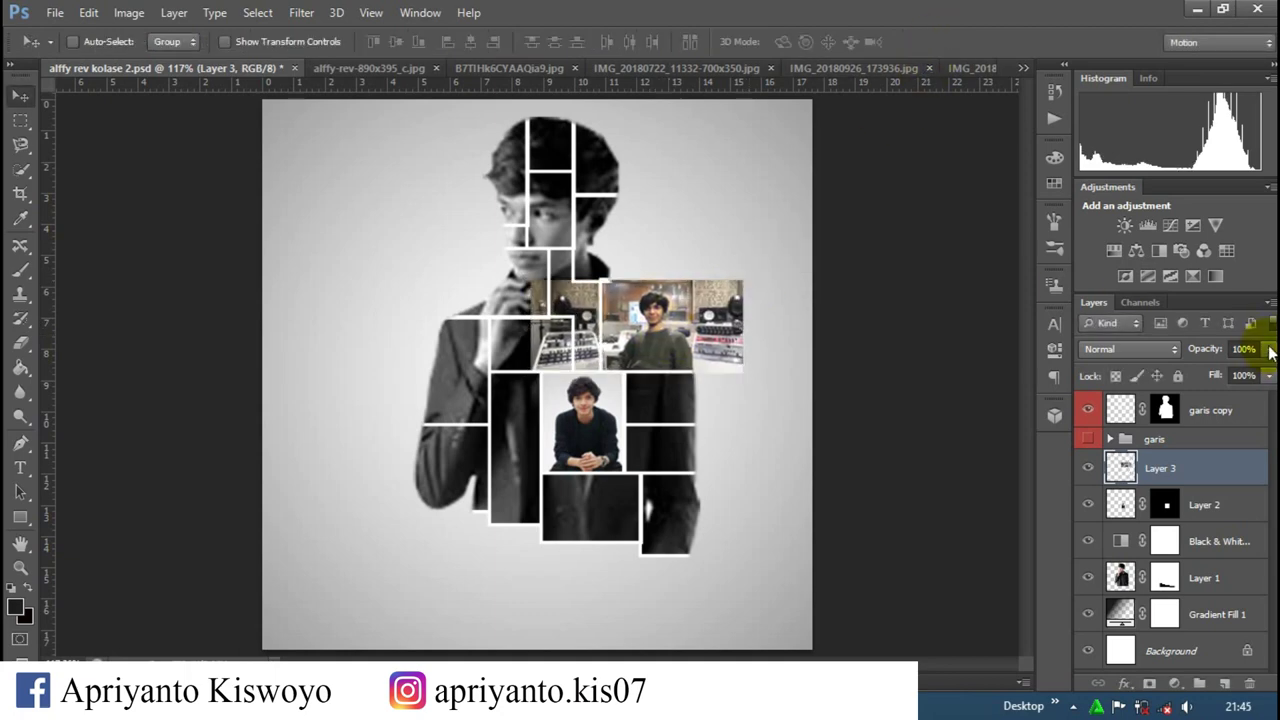
Step: Set Layer 3 opacity to 44% and mask it to a rectangle matching the upper-right grid cell
{"action": "left_click_drag", "start_coordinate": [1268, 349], "coordinate": [1214, 371]}
{"action": "scroll", "coordinate": [750, 349], "scroll_direction": "up", "scroll_amount": 3}
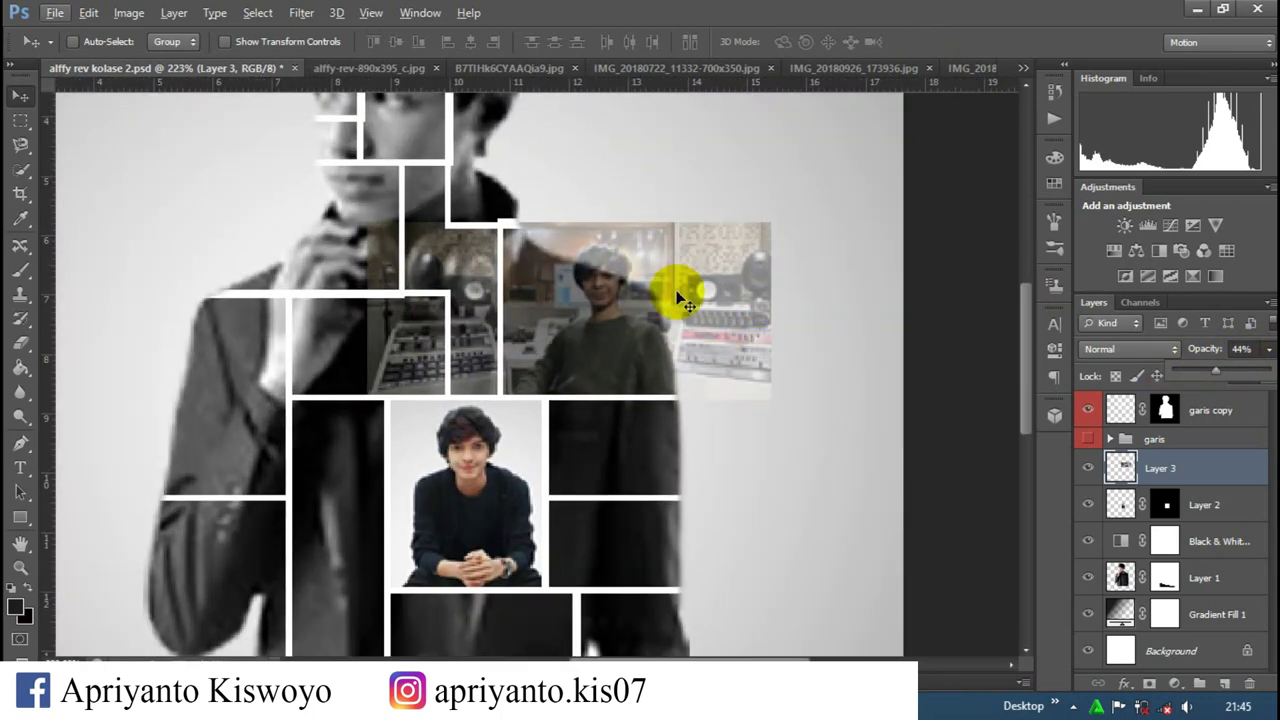
{"action": "left_click", "coordinate": [20, 120]}
{"action": "left_click_drag", "start_coordinate": [502, 395], "coordinate": [688, 226]}
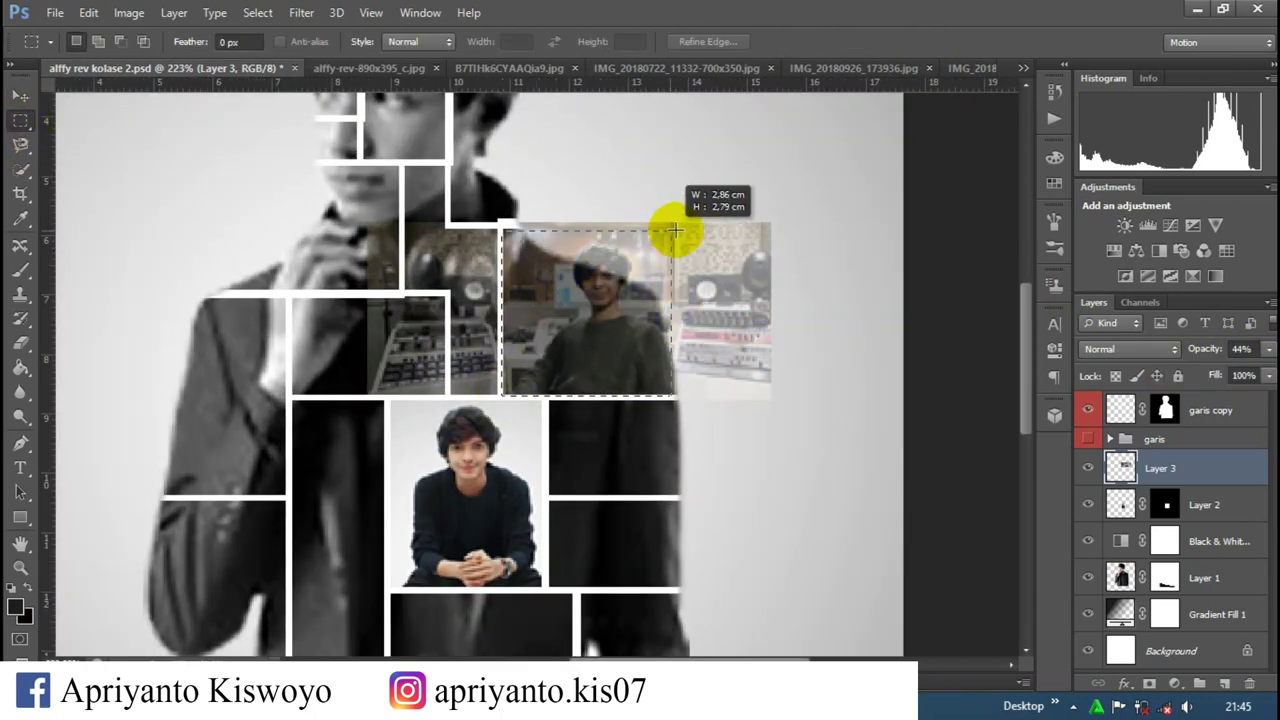
{"action": "left_click", "coordinate": [1150, 683]}
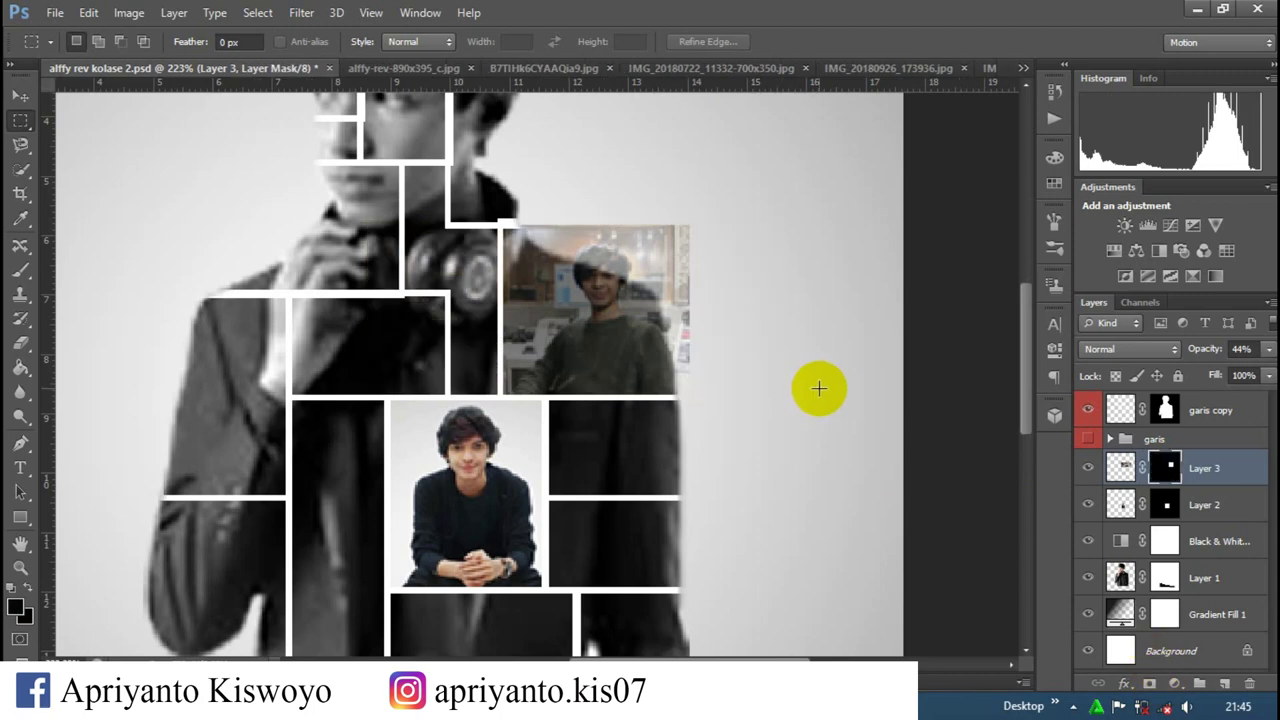
{"action": "key", "text": "b"}
{"action": "left_click", "coordinate": [80, 42]}
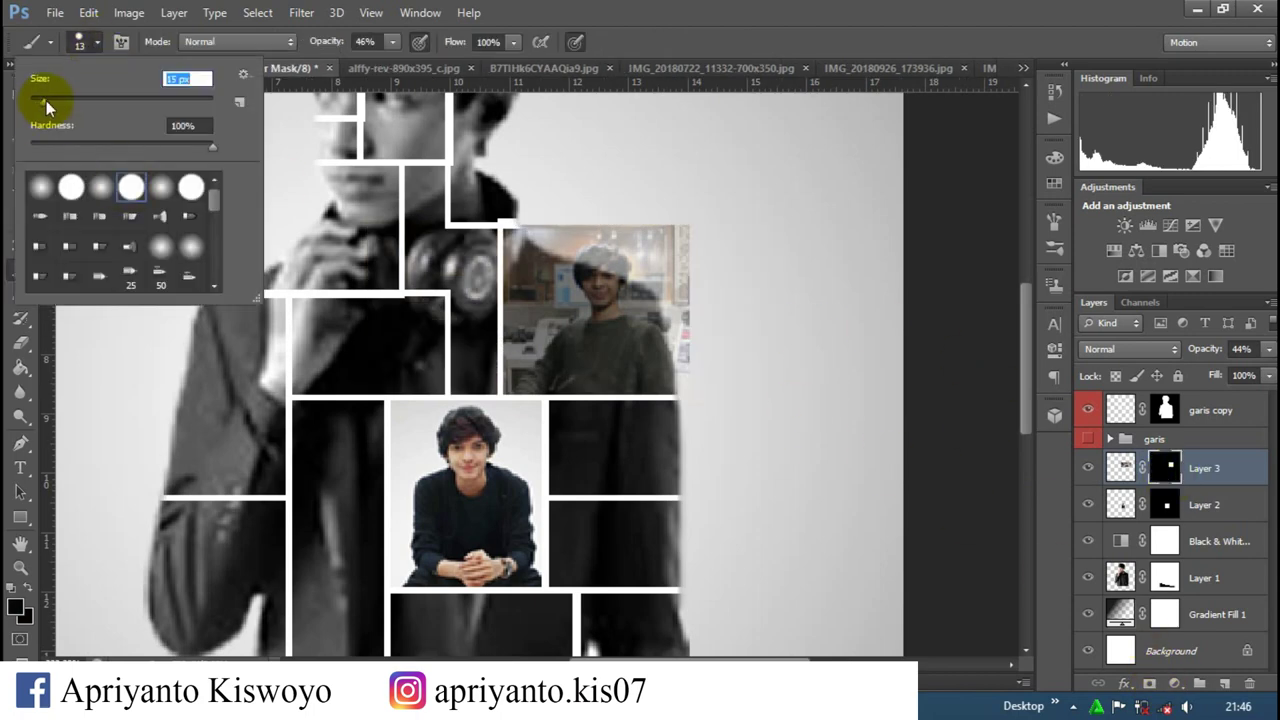
Step: Paint Layer 3's mask with a size 17 brush along the top-right edge and the man's right side
{"action": "key", "text": "Return"}
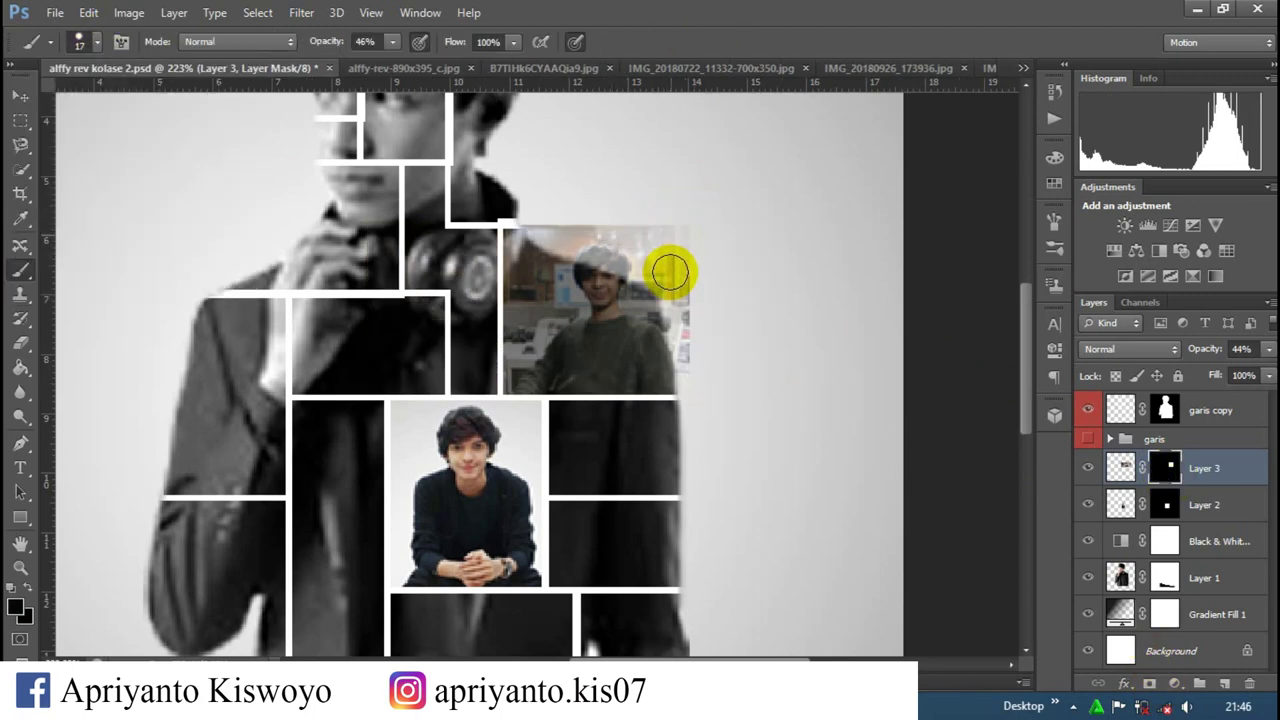
{"action": "mouse_move", "coordinate": [697, 336]}
{"action": "left_mouse_down"}
{"action": "mouse_move", "coordinate": [700, 358]}
{"action": "mouse_move", "coordinate": [570, 224]}
{"action": "mouse_move", "coordinate": [640, 229]}
{"action": "mouse_move", "coordinate": [686, 297]}
{"action": "left_mouse_up"}
{"action": "left_click", "coordinate": [80, 41]}
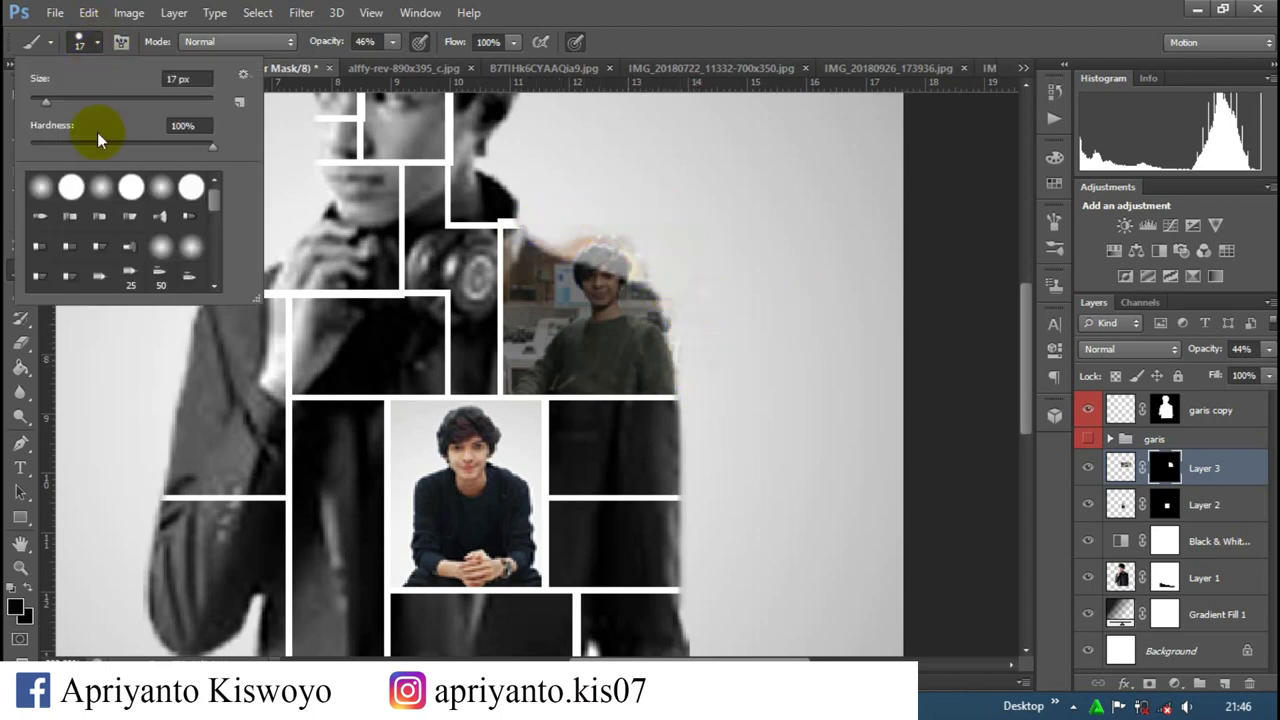
{"action": "key", "text": "Return"}
{"action": "scroll", "coordinate": [660, 278], "scroll_direction": "up", "scroll_amount": 3}
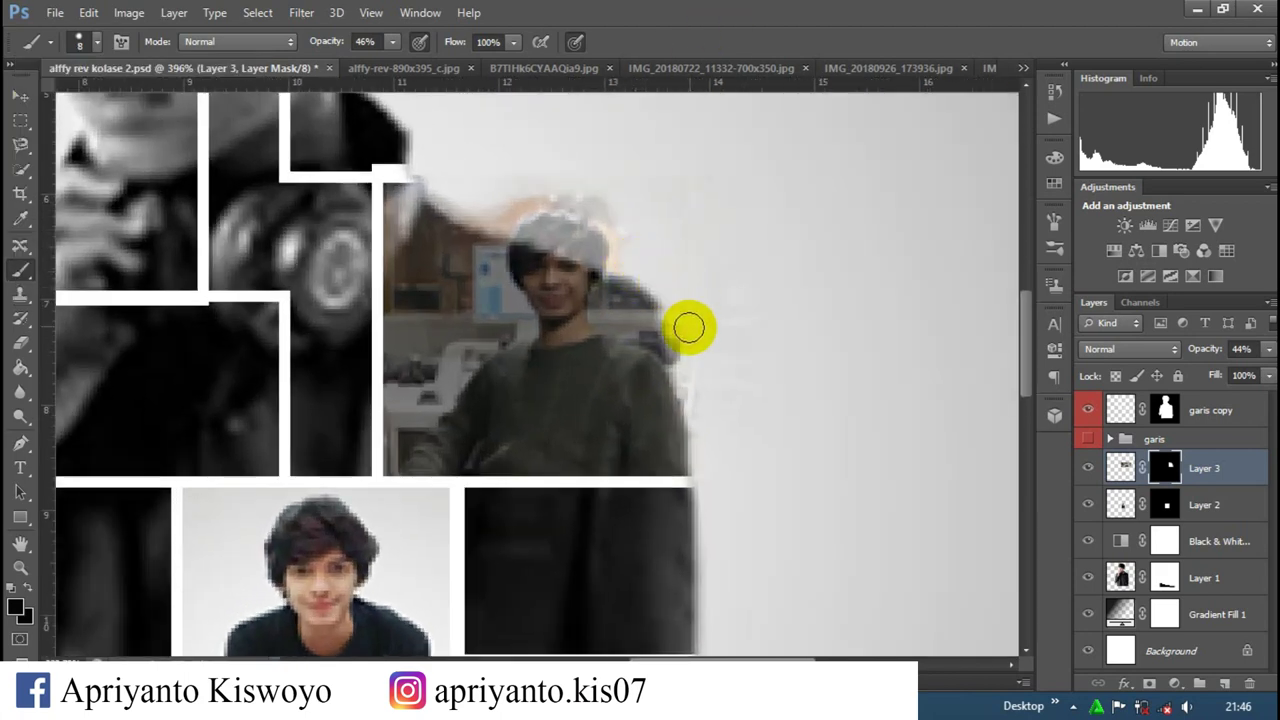
{"action": "left_click_drag", "start_coordinate": [697, 383], "coordinate": [591, 194]}
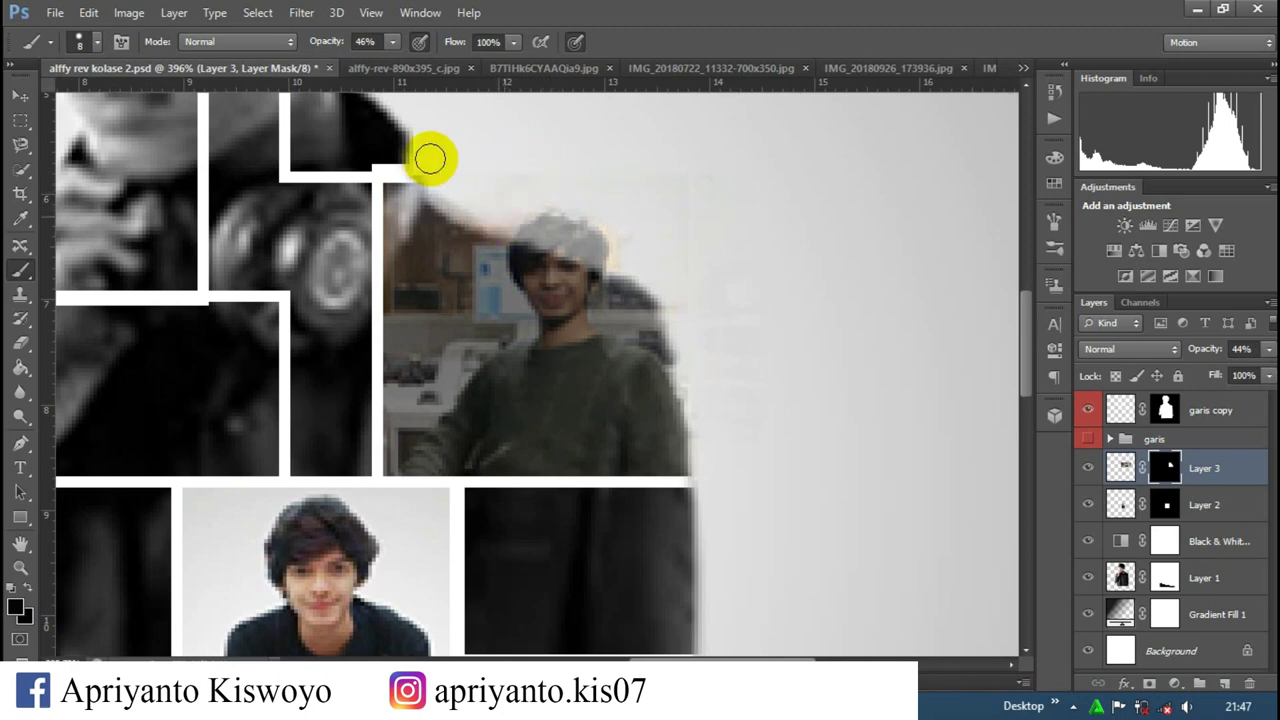
Step: Reveal the man's hair above the frame with a smaller brush, then restore Layer 3 to full opacity
{"action": "left_click", "coordinate": [86, 42]}
{"action": "left_click", "coordinate": [485, 210]}
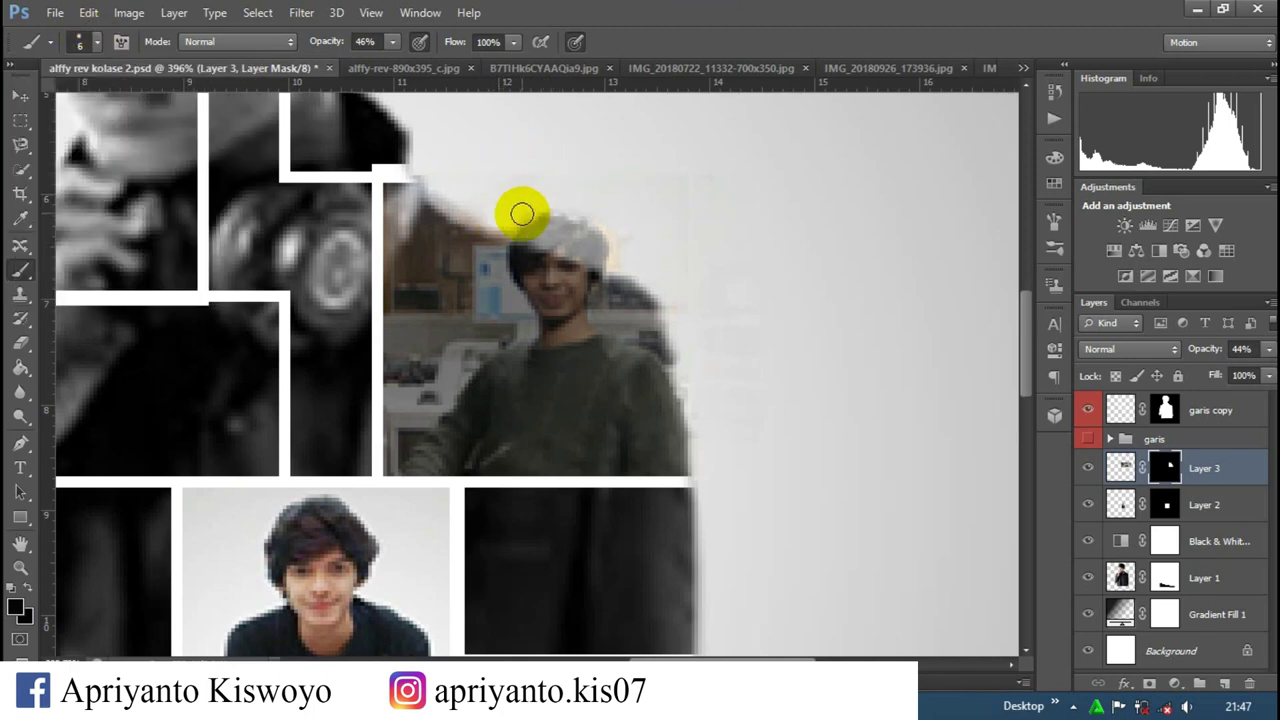
{"action": "mouse_move", "coordinate": [521, 213]}
{"action": "left_mouse_down"}
{"action": "mouse_move", "coordinate": [600, 214]}
{"action": "mouse_move", "coordinate": [640, 277]}
{"action": "mouse_move", "coordinate": [625, 261]}
{"action": "left_mouse_up"}
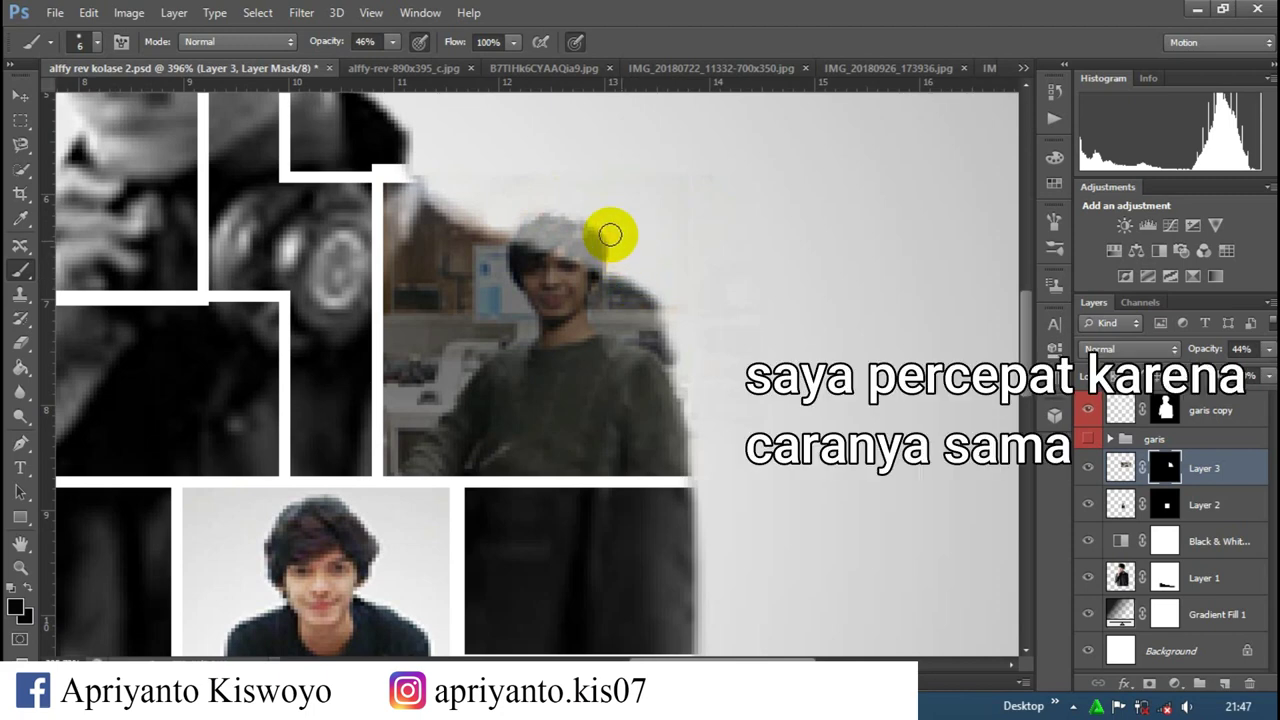
{"action": "scroll", "coordinate": [755, 335], "scroll_direction": "down", "scroll_amount": 1}
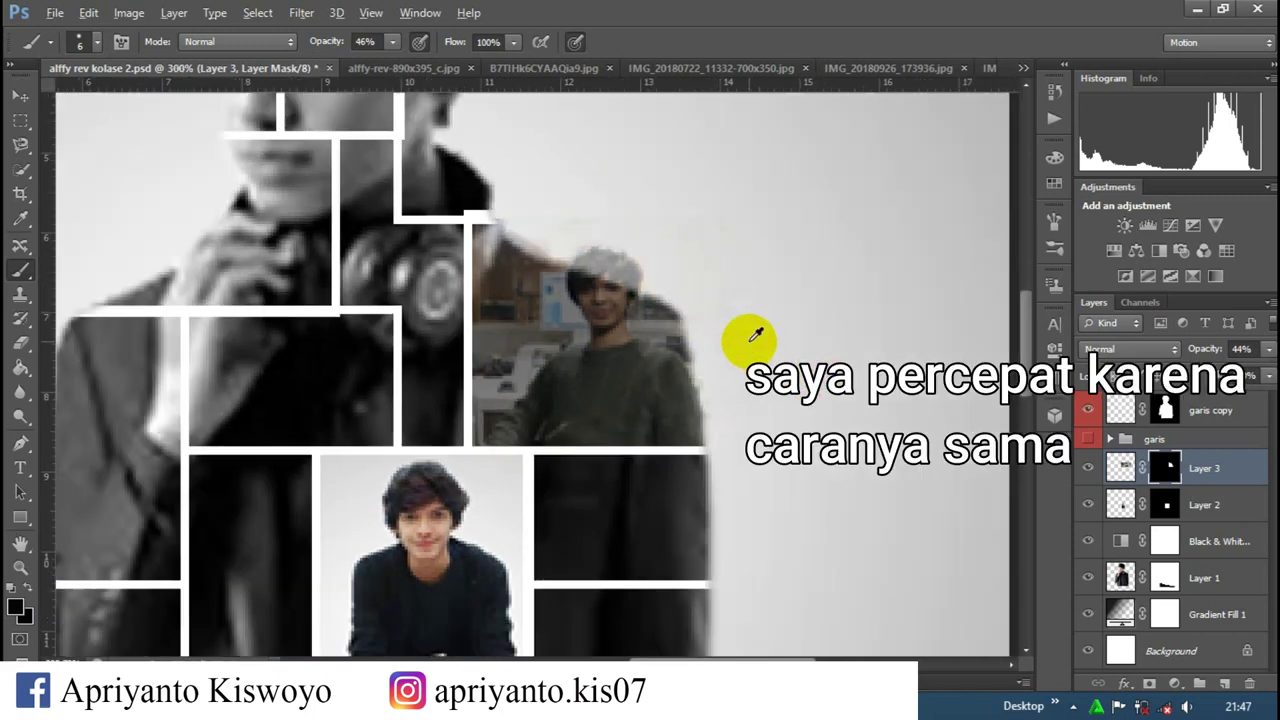
{"action": "scroll", "coordinate": [755, 335], "scroll_direction": "down", "scroll_amount": 3}
{"action": "left_click_drag", "start_coordinate": [1268, 349], "coordinate": [1270, 374]}
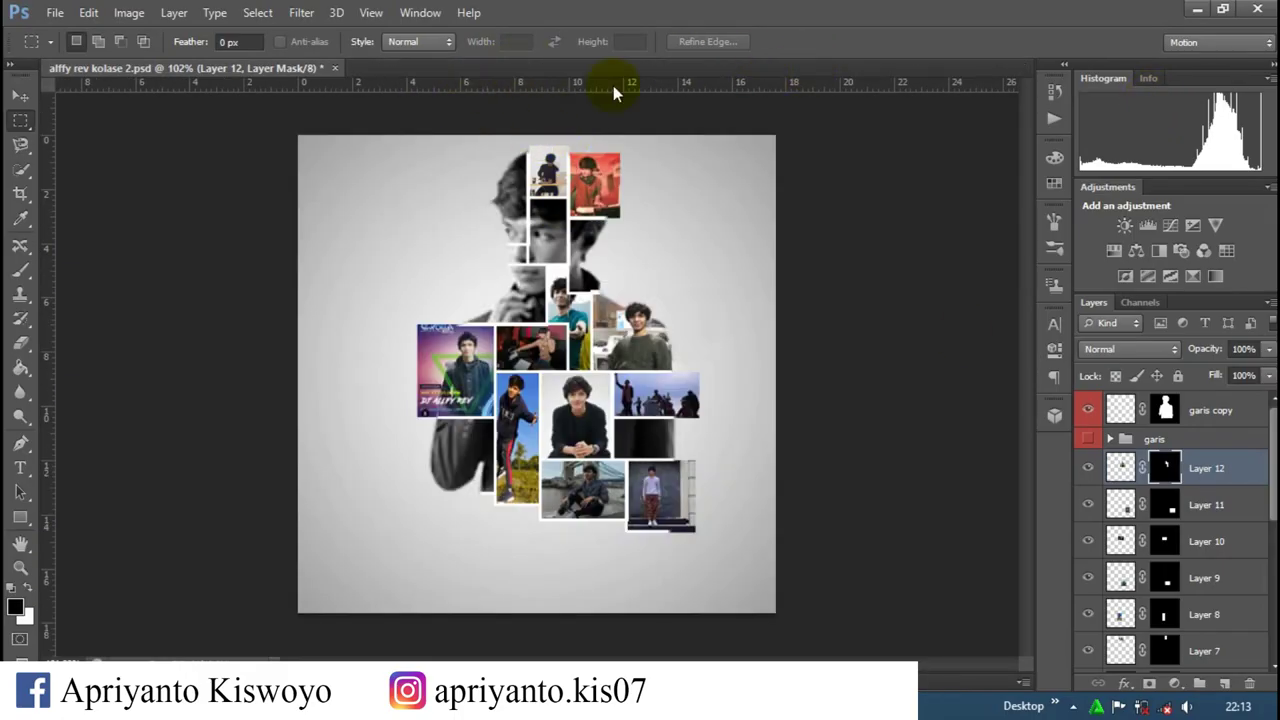
Step: Select all the photo layers from Layer 12 down to Layer 2 in the Layers panel
{"action": "left_click", "coordinate": [1214, 536], "text": "shift"}
{"action": "scroll", "coordinate": [1233, 487], "scroll_direction": "down", "scroll_amount": 2}
{"action": "left_click", "coordinate": [1222, 520], "text": "shift"}
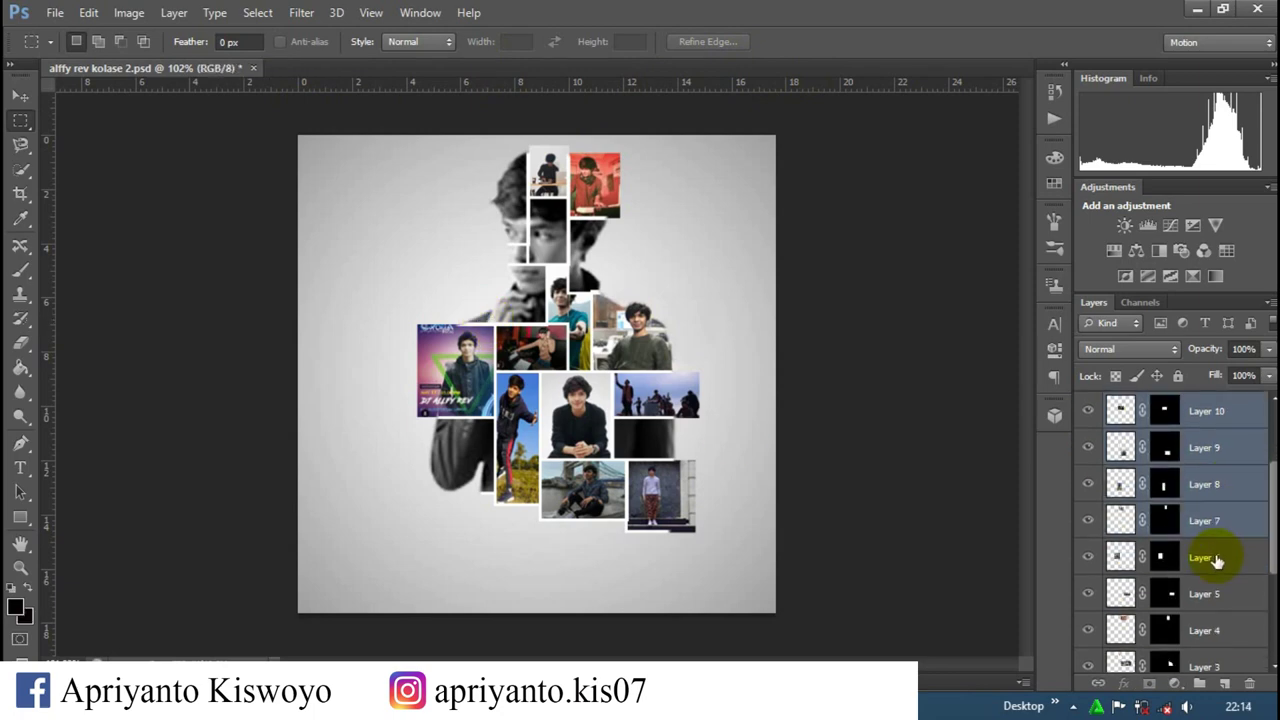
{"action": "left_click", "coordinate": [1214, 557], "text": "shift"}
{"action": "left_click", "coordinate": [1226, 596], "text": "shift"}
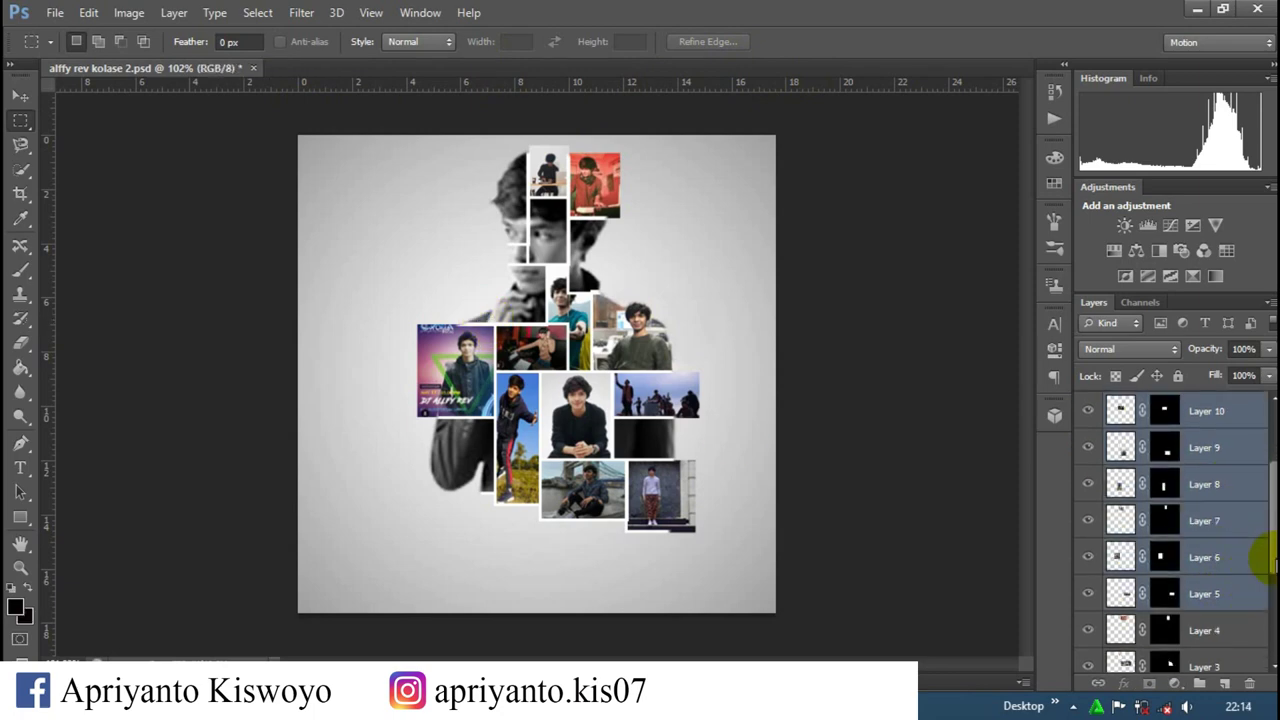
{"action": "scroll", "coordinate": [1268, 557], "scroll_direction": "down", "scroll_amount": 2}
{"action": "scroll", "coordinate": [1262, 550], "scroll_direction": "down", "scroll_amount": 2}
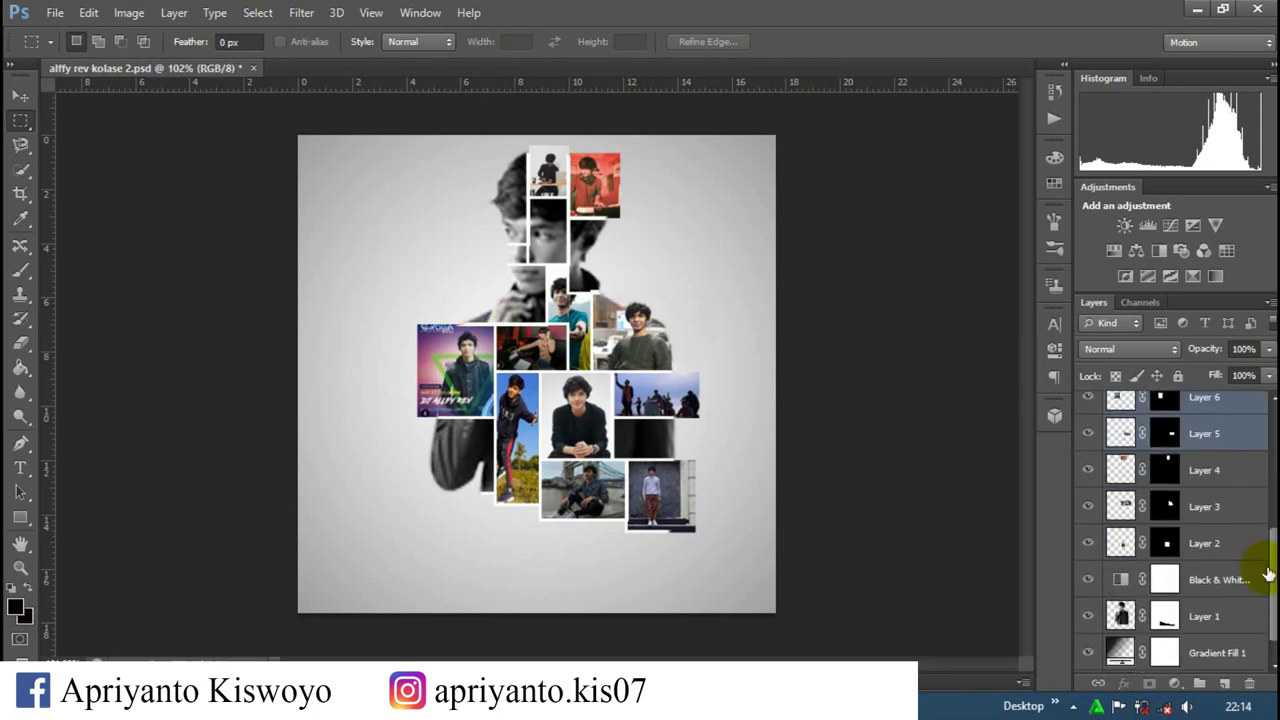
{"action": "left_click", "coordinate": [1224, 480], "text": "shift"}
{"action": "left_click", "coordinate": [1227, 522], "text": "shift"}
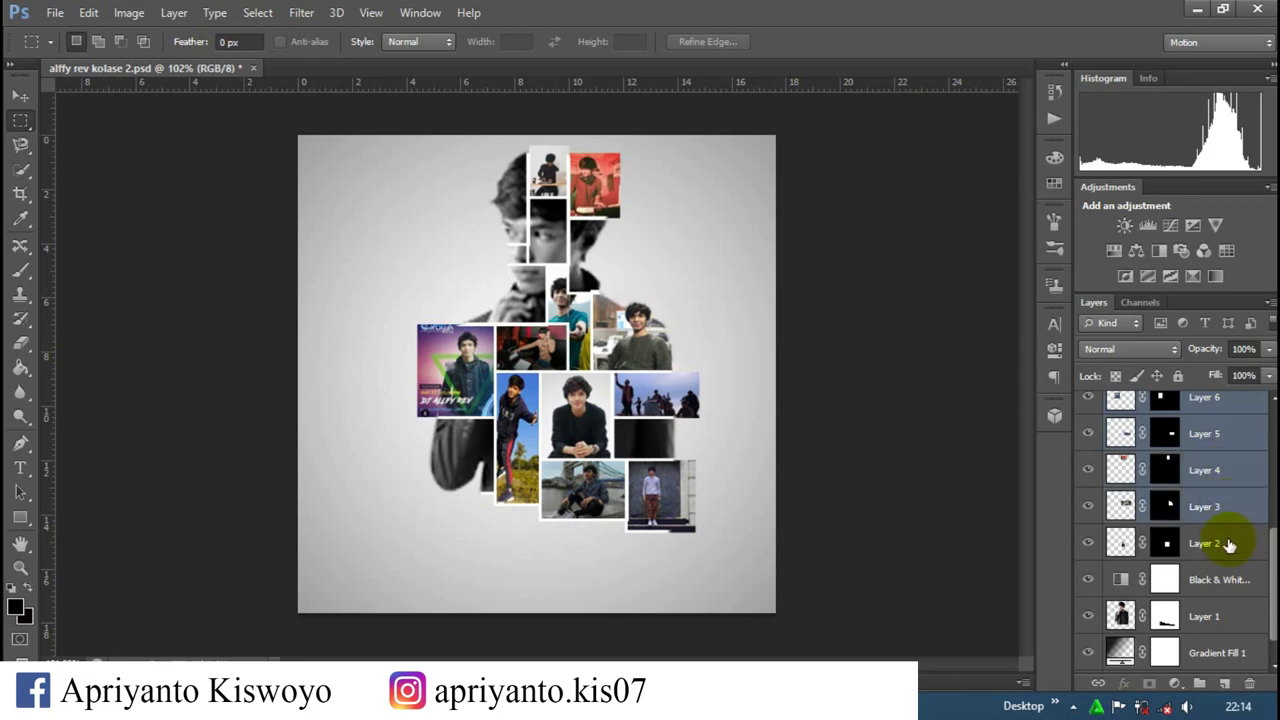
{"action": "left_click", "coordinate": [1229, 543], "text": "shift"}
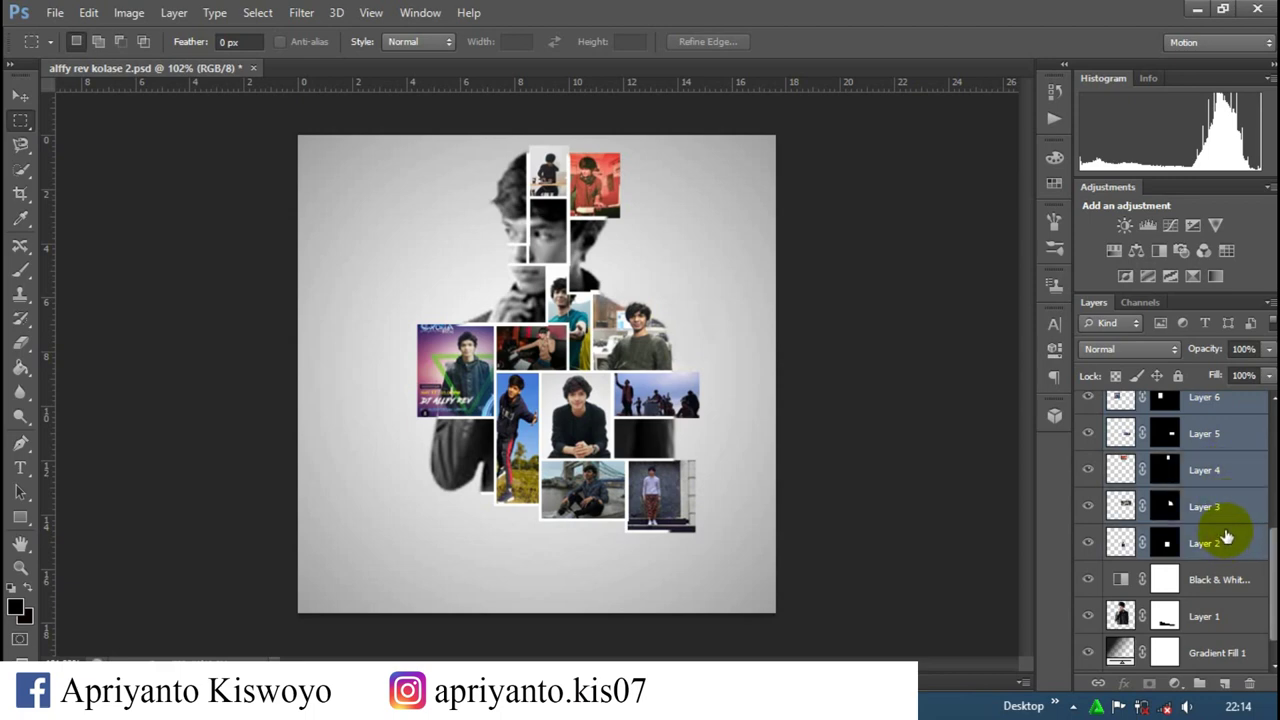
Step: Group photo Layers 2–12 with Ctrl+G, name the group 'gambar', and expand it
{"action": "key", "text": "ctrl+g"}
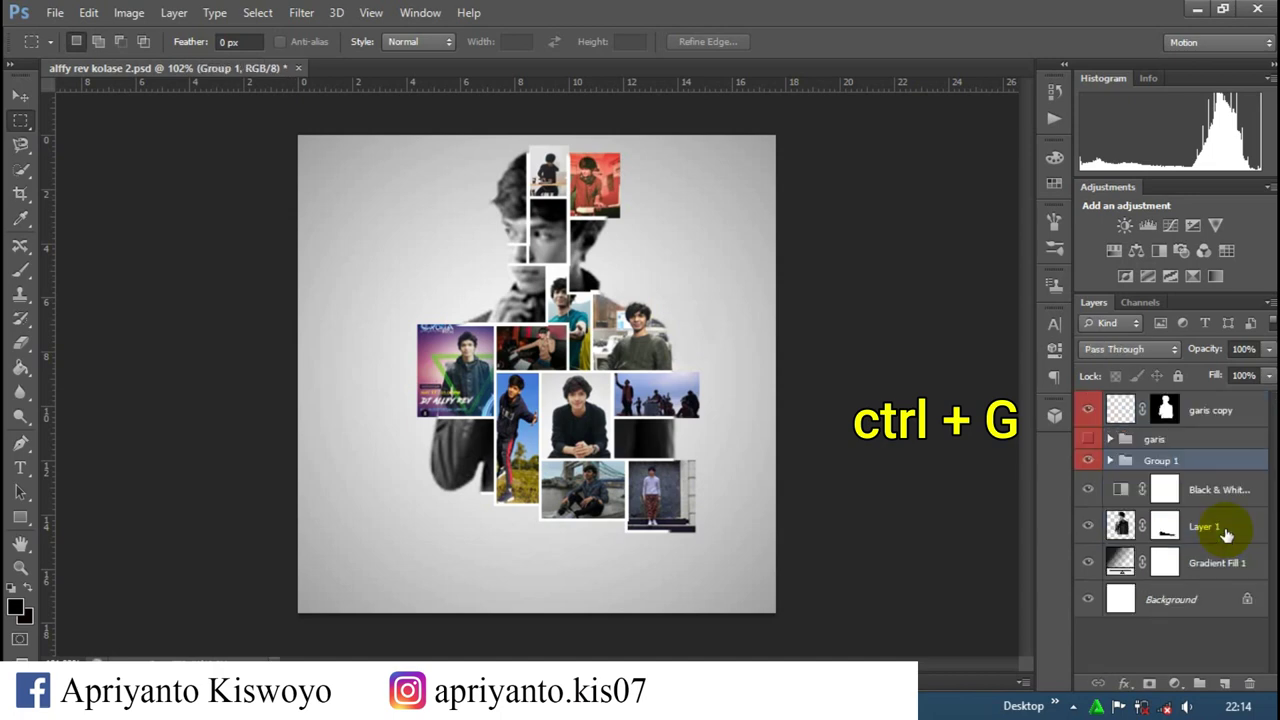
{"action": "double_click", "coordinate": [1162, 461]}
{"action": "type", "text": "gambar"}
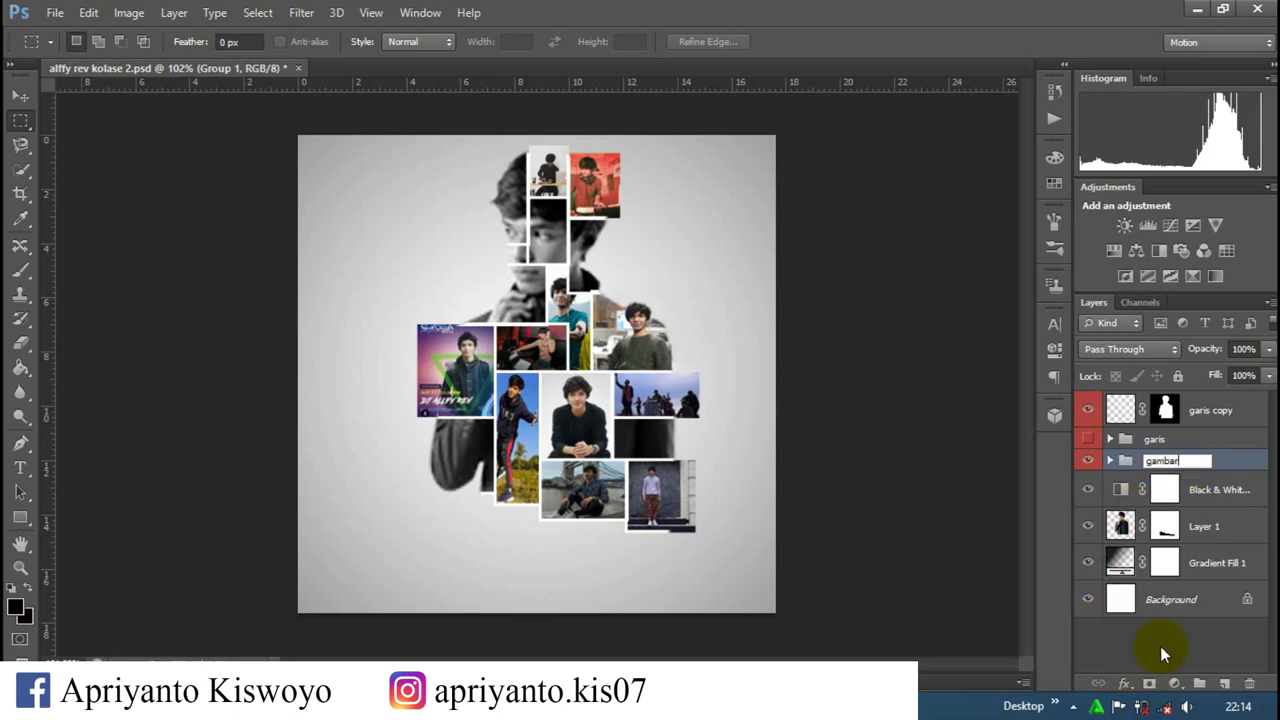
{"action": "left_click", "coordinate": [1160, 646]}
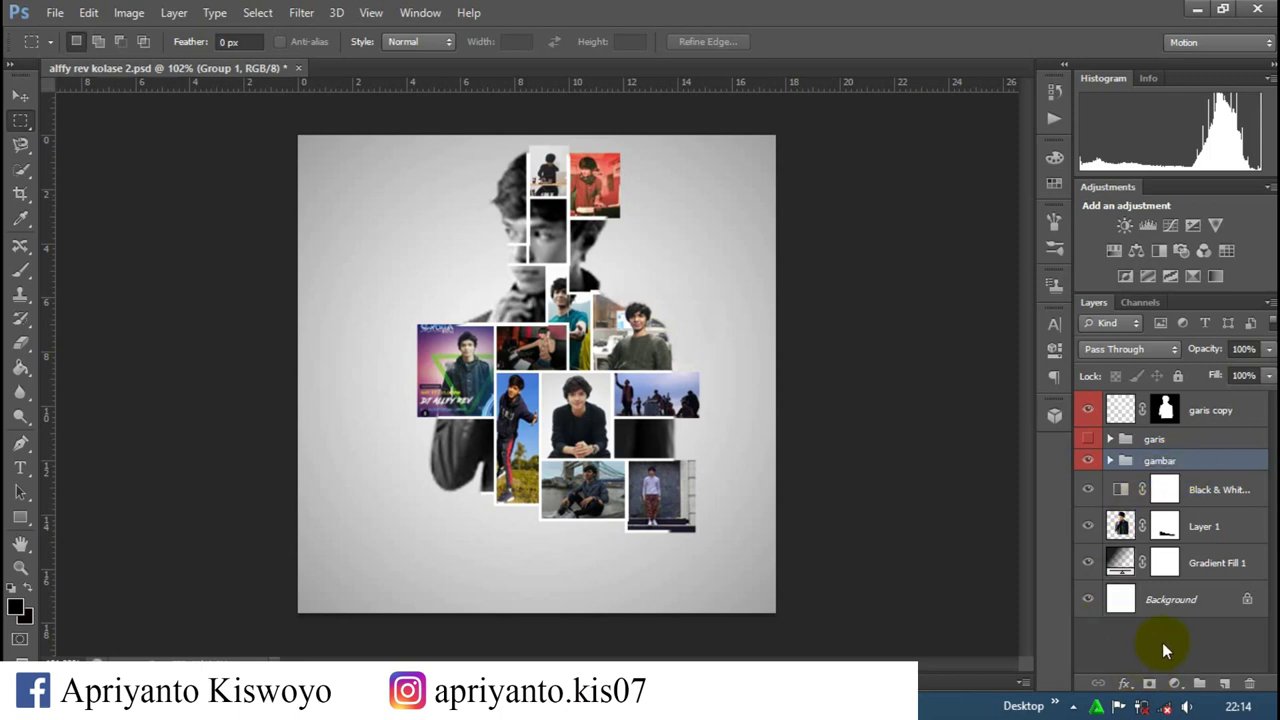
{"action": "left_click", "coordinate": [1110, 461]}
{"action": "scroll", "coordinate": [1257, 449], "scroll_direction": "down", "scroll_amount": 2}
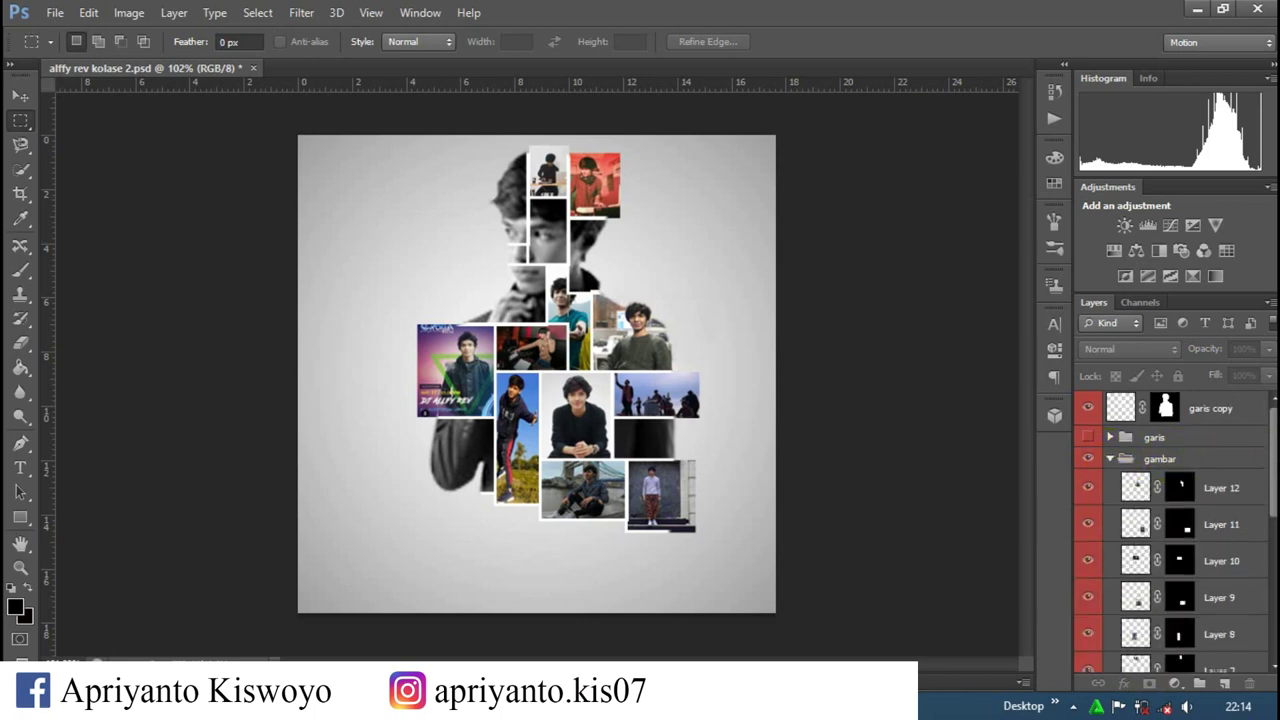
{"action": "scroll", "coordinate": [1257, 449], "scroll_direction": "down", "scroll_amount": 2}
{"action": "scroll", "coordinate": [1257, 528], "scroll_direction": "down", "scroll_amount": 1}
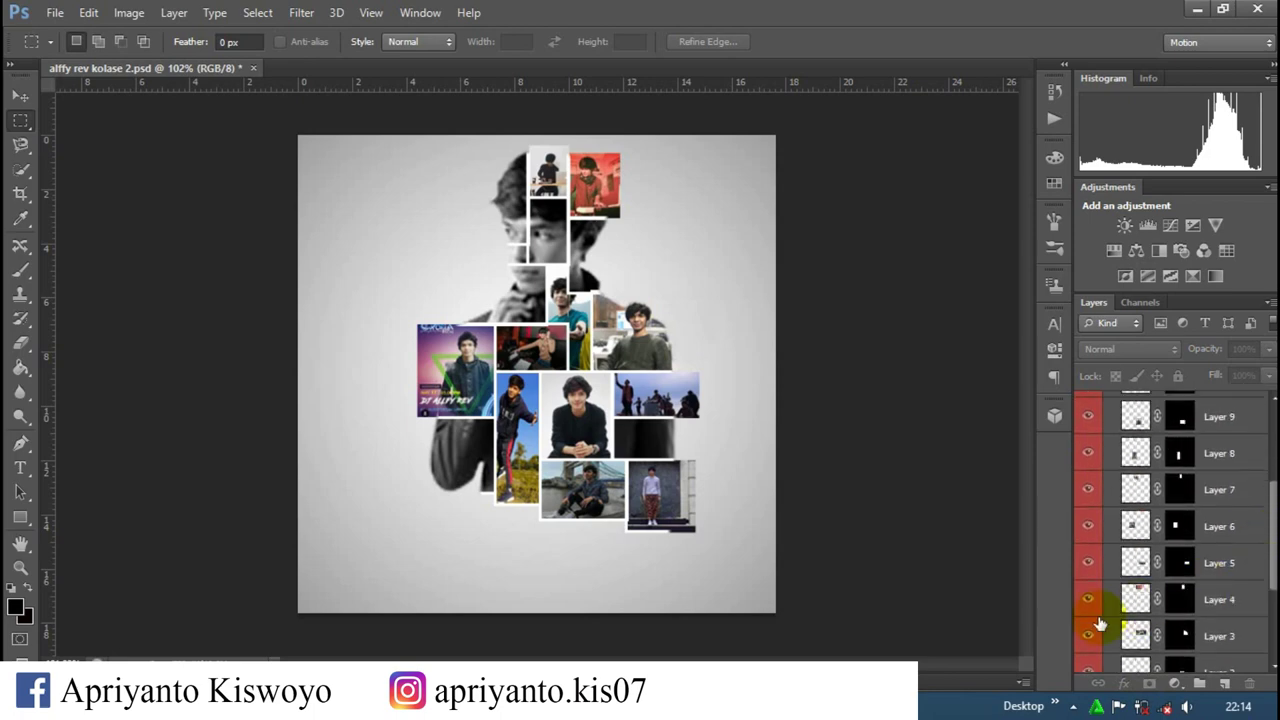
{"action": "left_click", "coordinate": [1085, 600]}
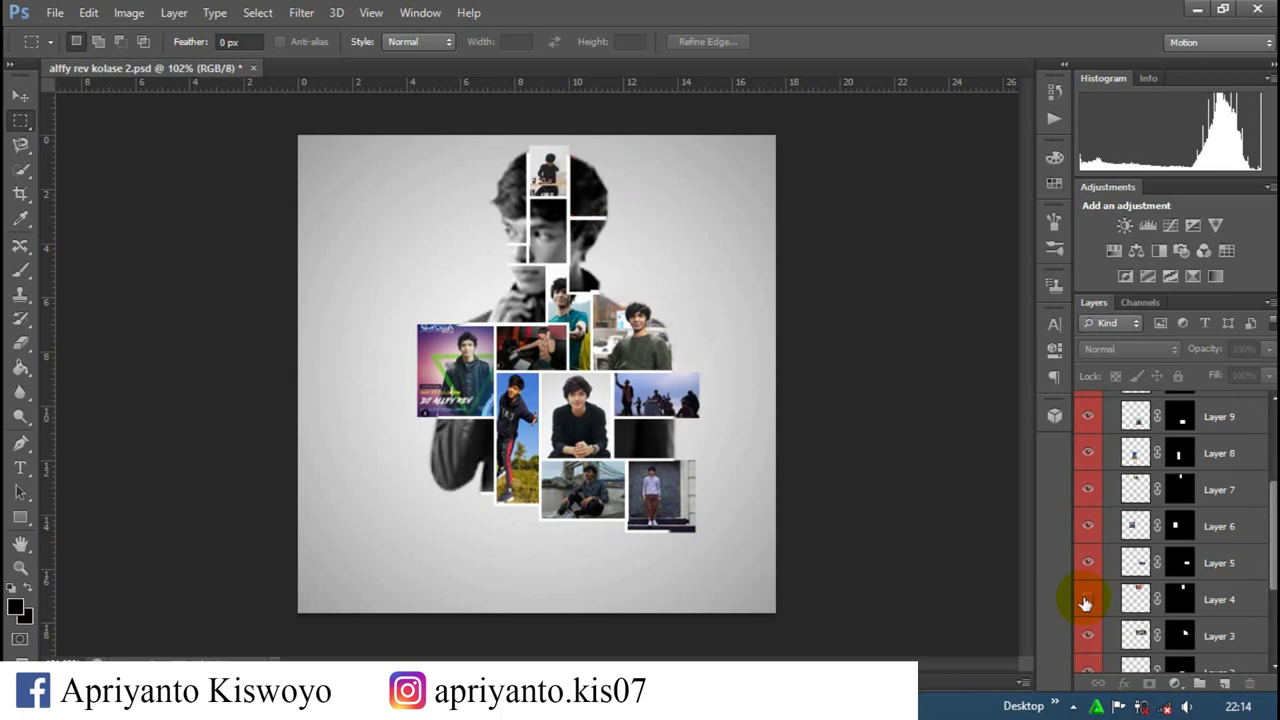
{"action": "left_click", "coordinate": [1085, 600]}
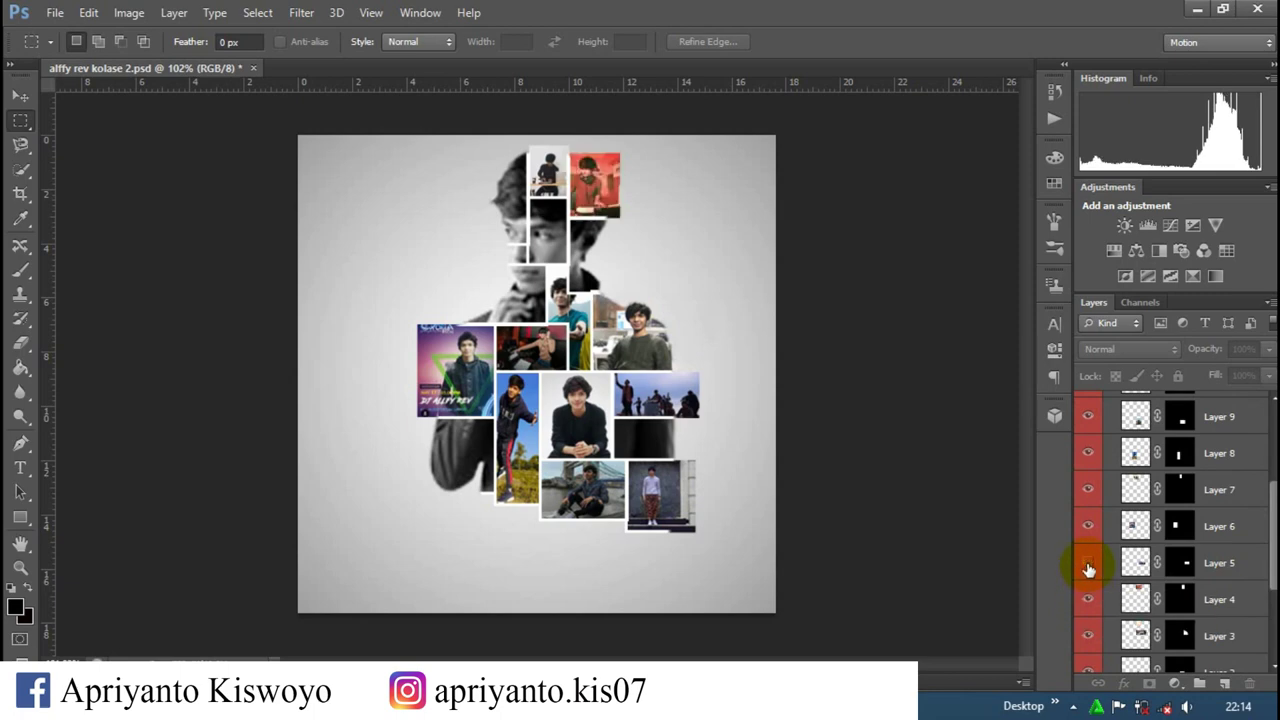
{"action": "left_click", "coordinate": [1088, 569]}
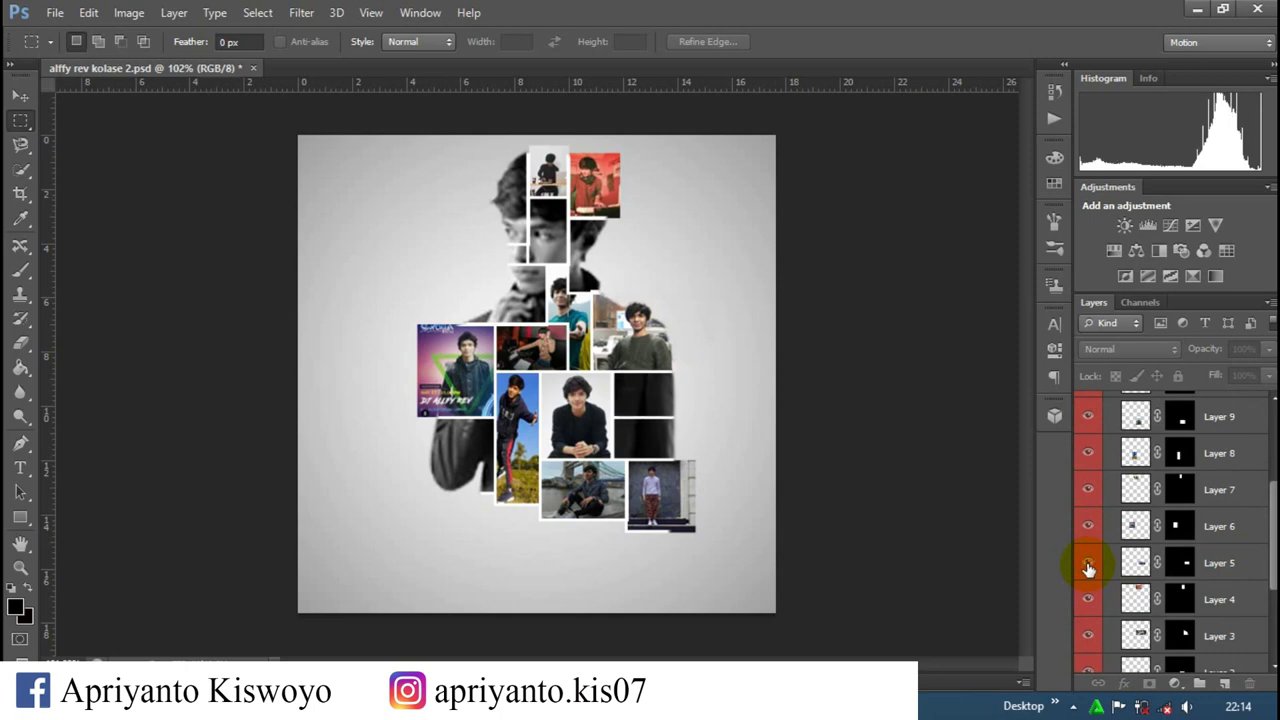
{"action": "left_click", "coordinate": [1088, 569]}
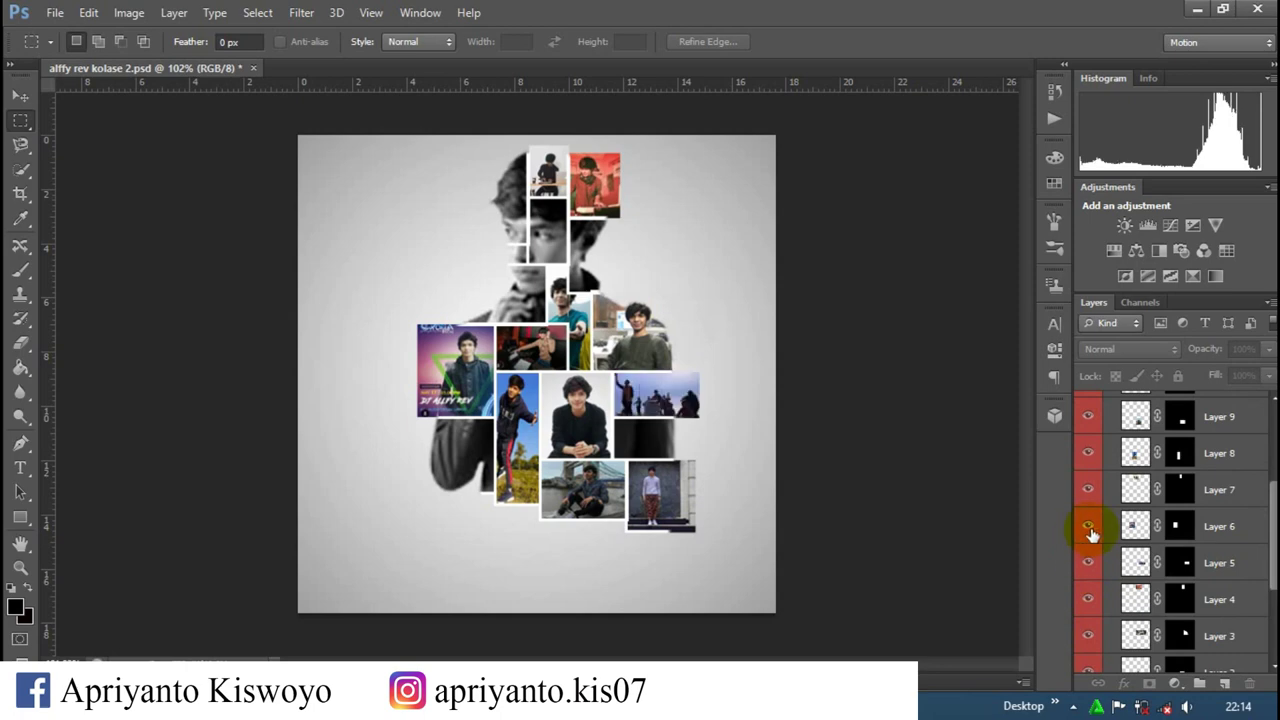
{"action": "left_click_drag", "start_coordinate": [1271, 530], "coordinate": [1271, 610]}
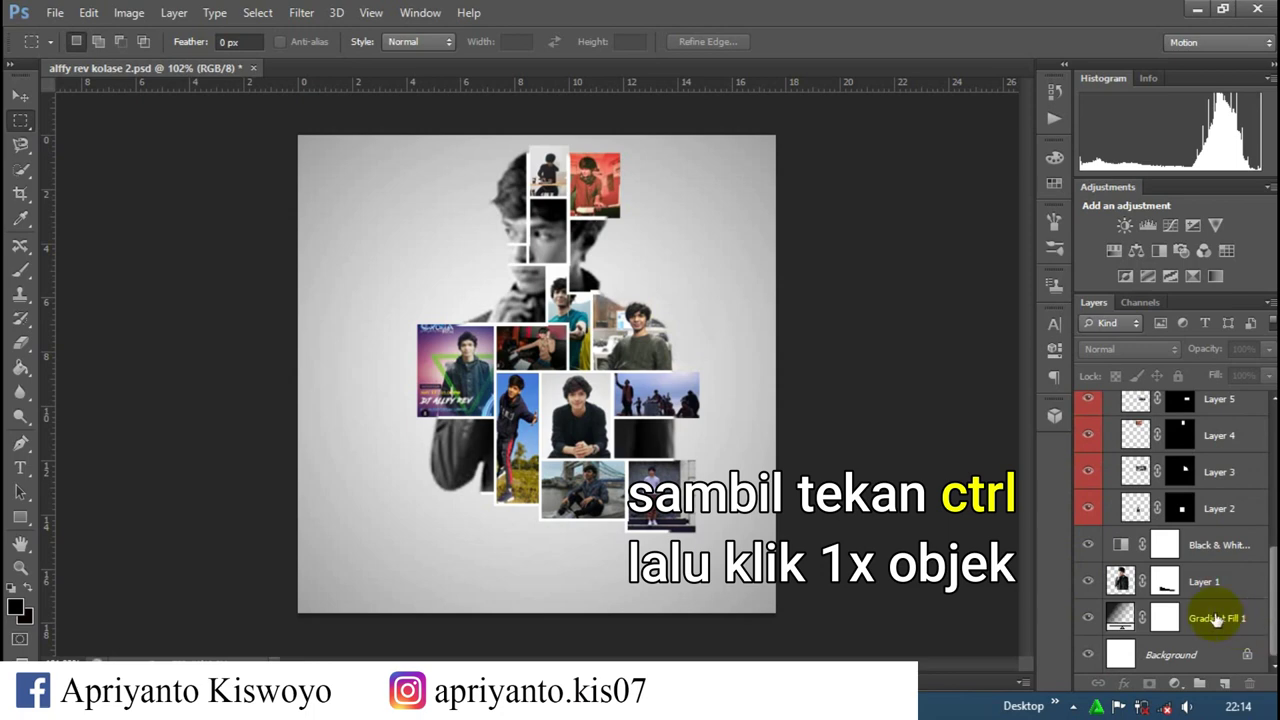
Step: Load Layer 1's silhouette as a selection, invert it, and select Layer 7
{"action": "left_click", "coordinate": [1122, 582], "text": "ctrl"}
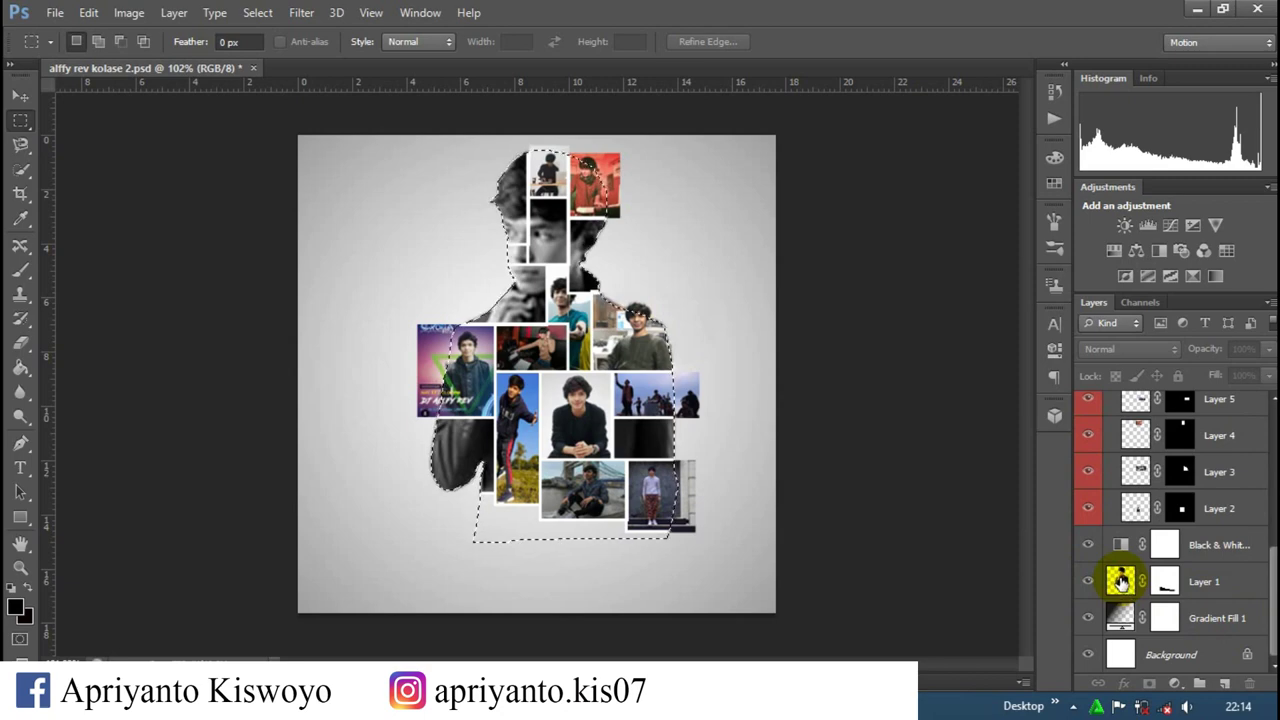
{"action": "key", "text": "ctrl+shift+i"}
{"action": "key", "text": "i"}
{"action": "scroll", "coordinate": [1128, 580], "scroll_direction": "up", "scroll_amount": 5}
{"action": "left_click", "coordinate": [1134, 585]}
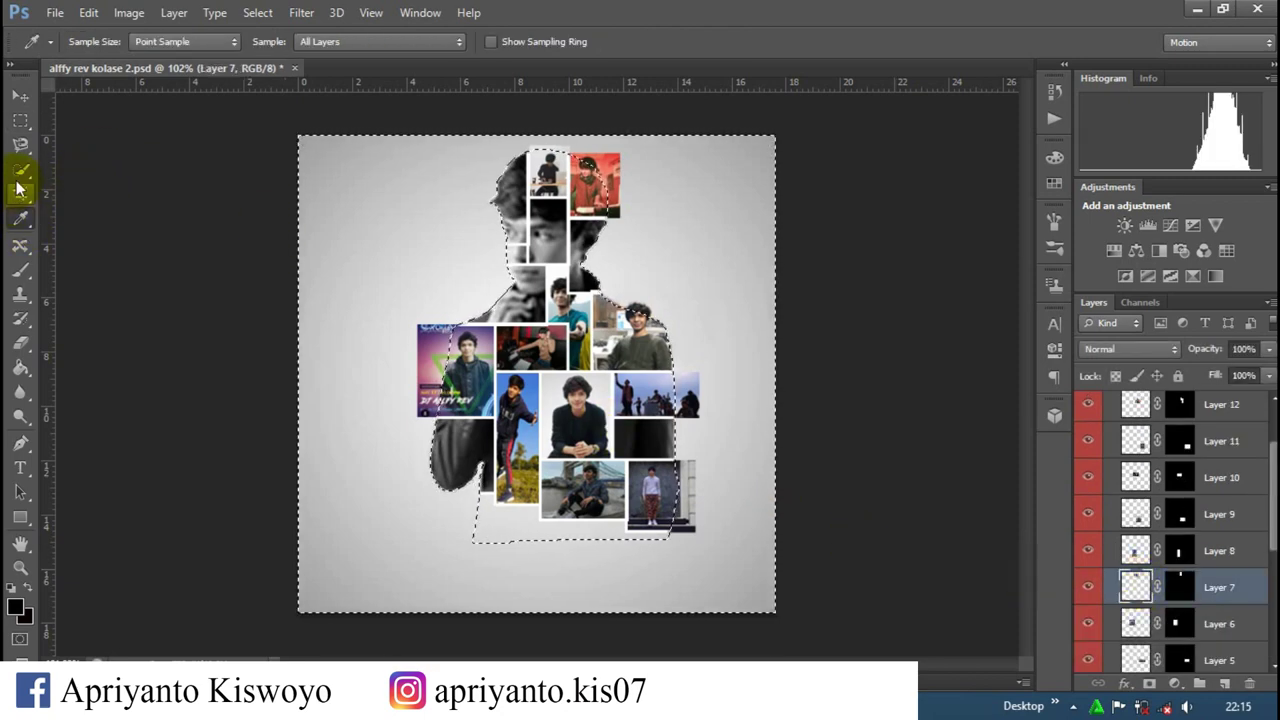
Step: Set up a 15 px Brush and a near-white background colour
{"action": "left_click", "coordinate": [27, 266]}
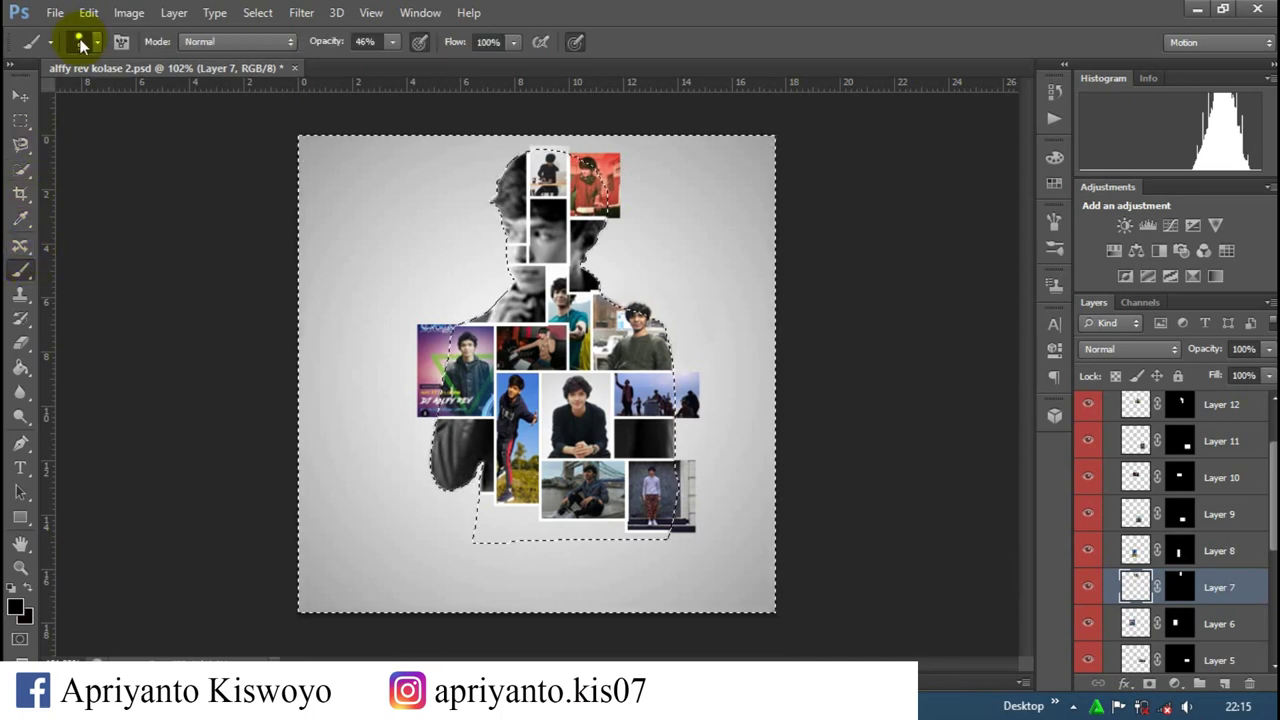
{"action": "left_click", "coordinate": [96, 42]}
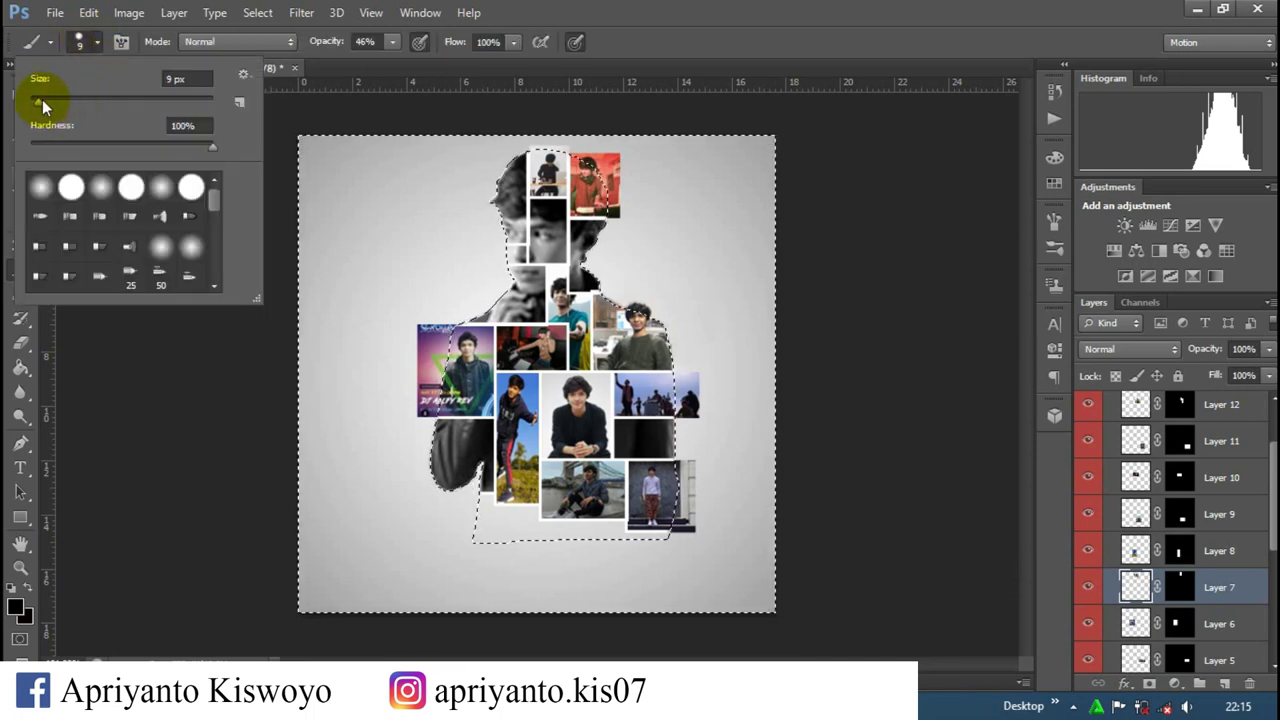
{"action": "left_click_drag", "start_coordinate": [42, 99], "coordinate": [44, 97]}
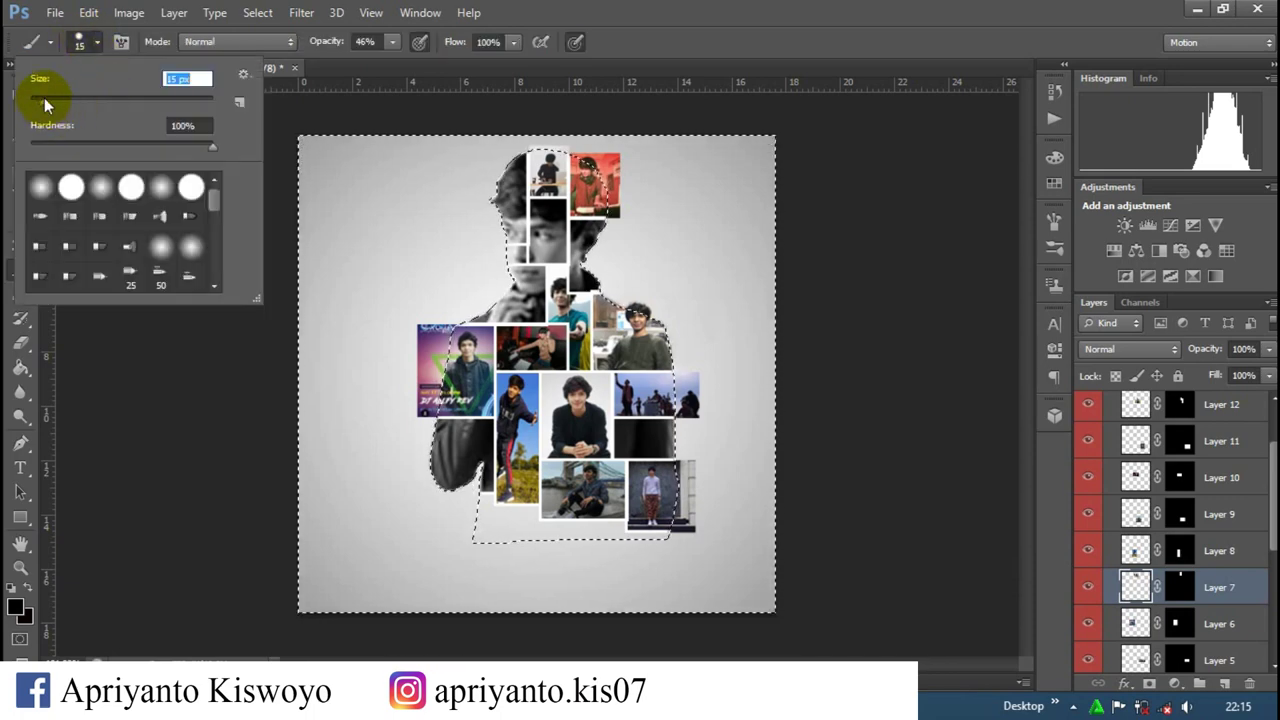
{"action": "left_click", "coordinate": [652, 8]}
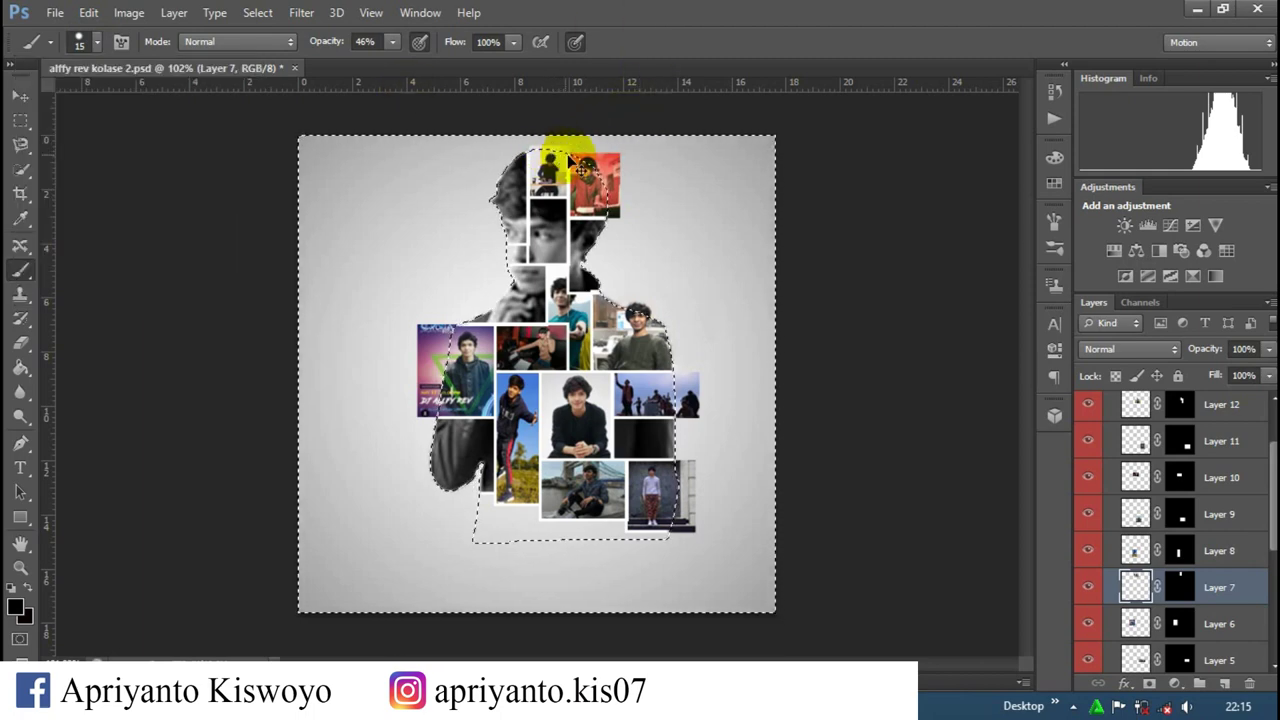
{"action": "left_click", "coordinate": [28, 620]}
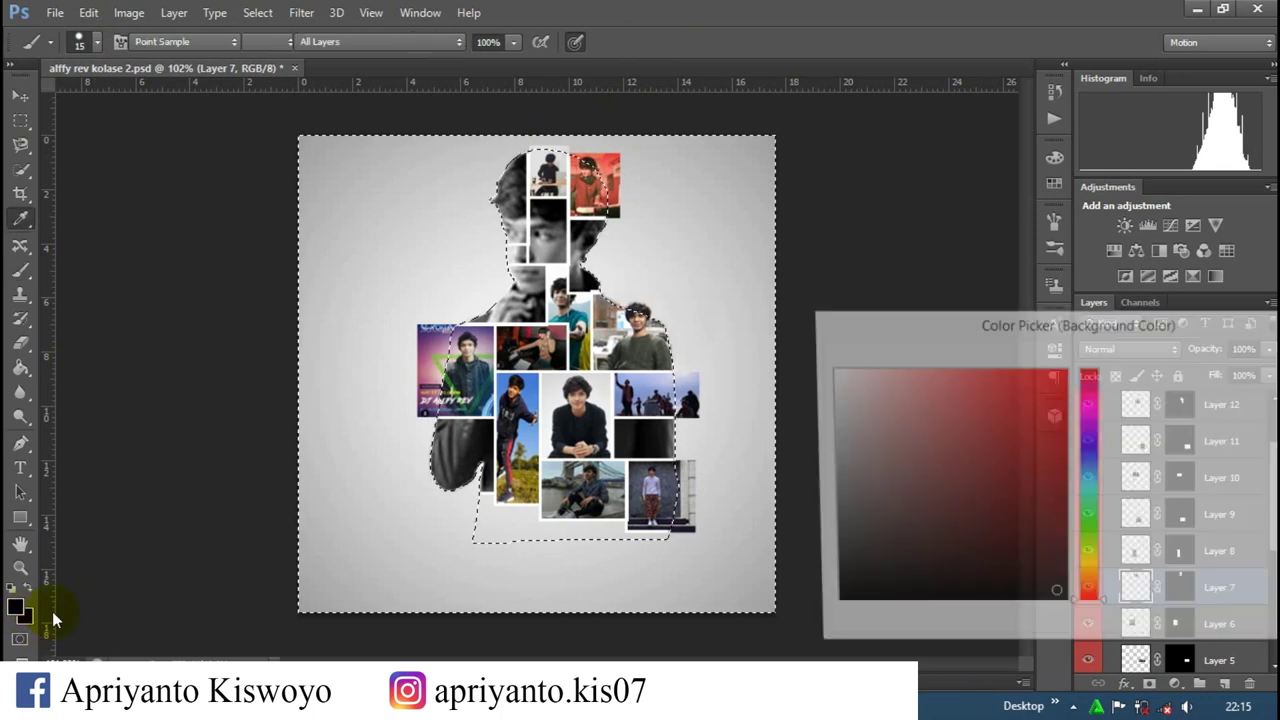
{"action": "left_click", "coordinate": [832, 372]}
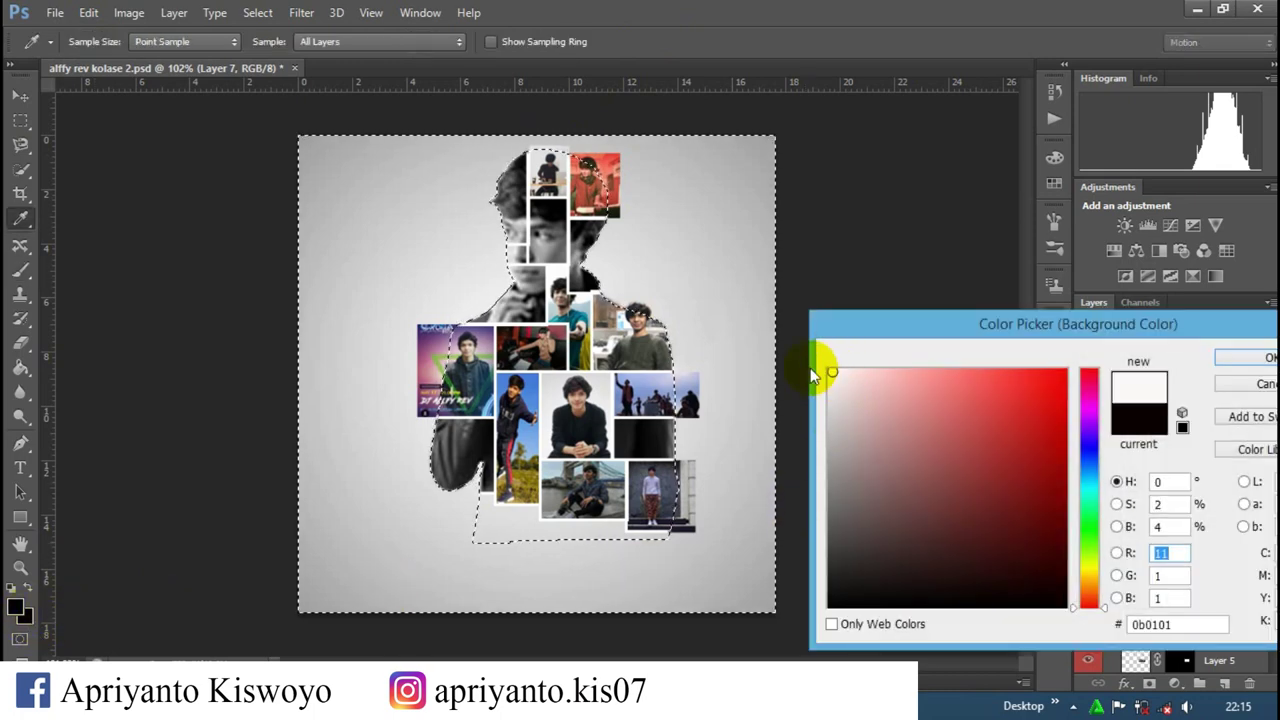
{"action": "left_click", "coordinate": [1256, 358]}
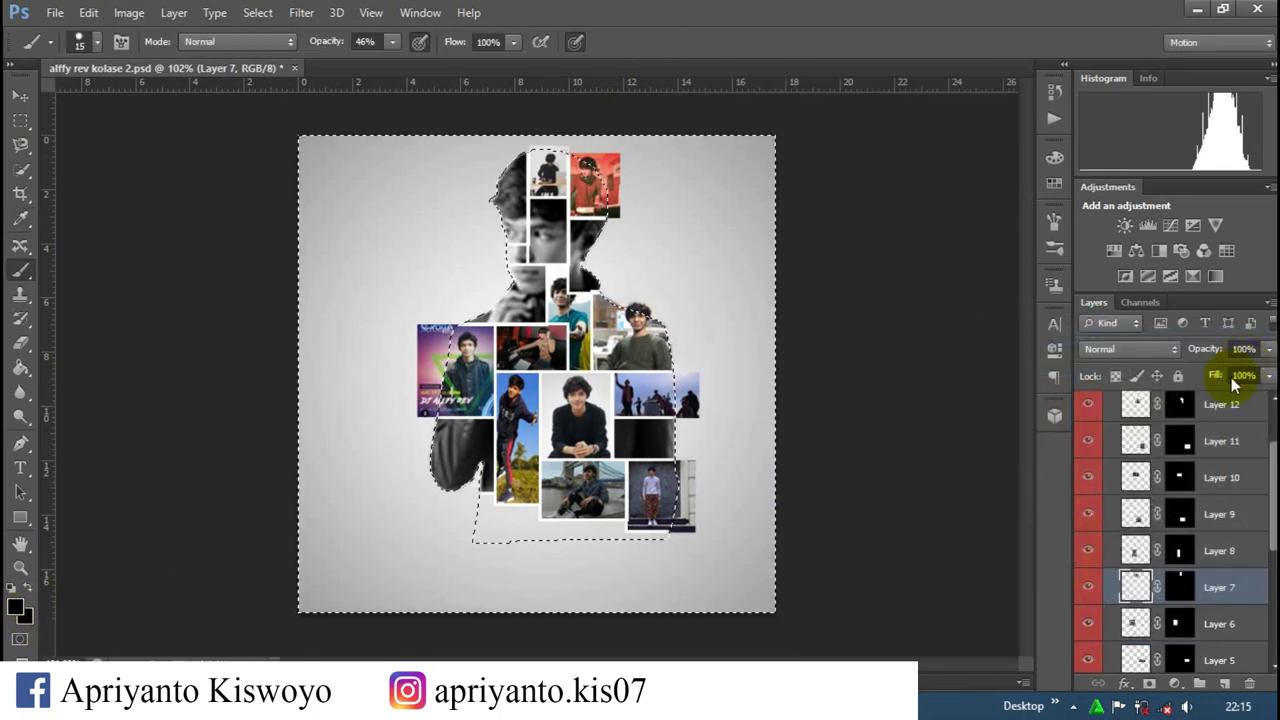
Step: Paint Layer 7's mask to hide photo edges along the top of the figure
{"action": "left_click", "coordinate": [1183, 585]}
{"action": "left_click_drag", "start_coordinate": [541, 148], "coordinate": [562, 142]}
{"action": "scroll", "coordinate": [539, 148], "scroll_direction": "up", "scroll_amount": 3}
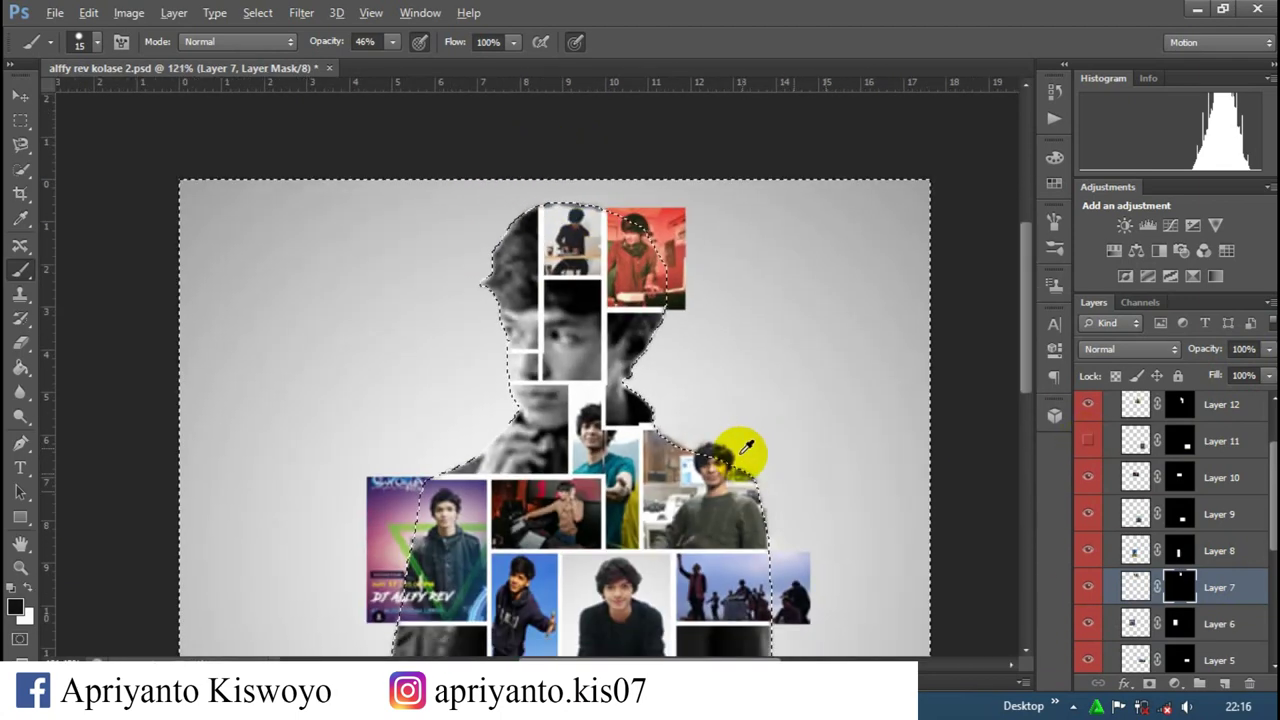
{"action": "scroll", "coordinate": [737, 451], "scroll_direction": "down", "scroll_amount": 3}
Step: Show Layer 11 and paint its mask with a 41 px brush to hide the lower-right overflow
{"action": "left_click", "coordinate": [1088, 441]}
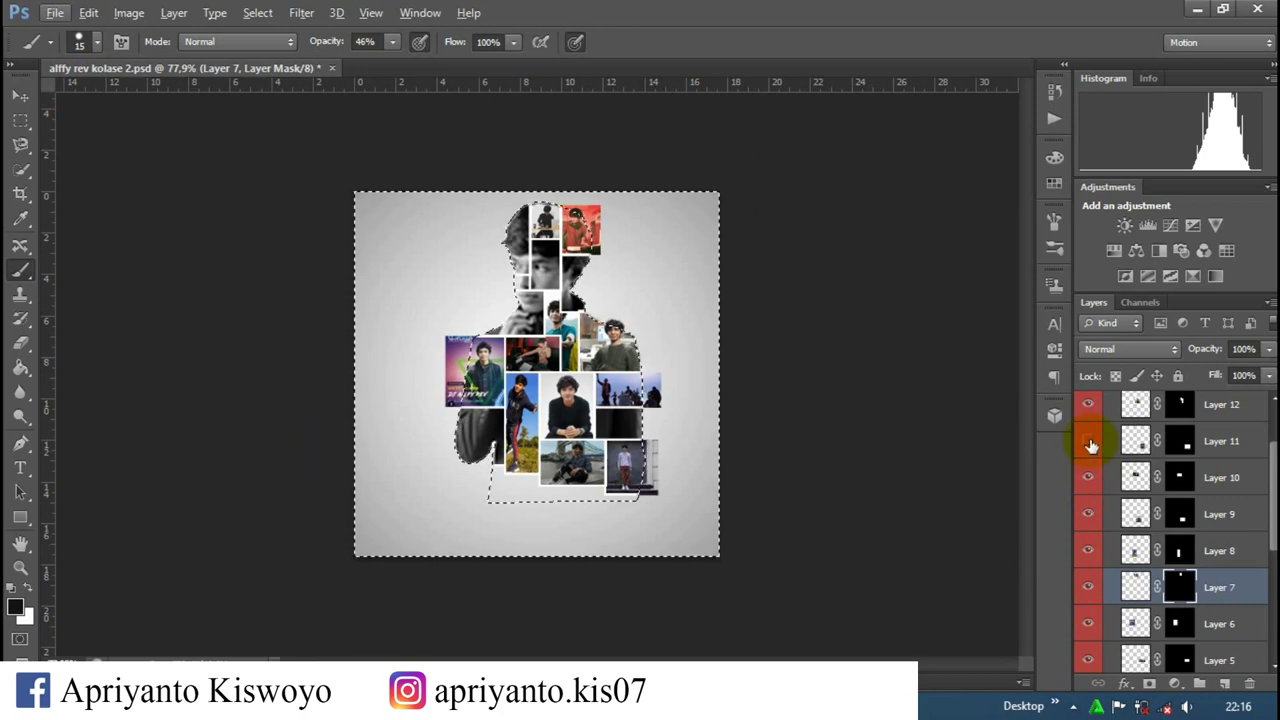
{"action": "left_click", "coordinate": [1188, 443]}
{"action": "scroll", "coordinate": [706, 509], "scroll_direction": "up", "scroll_amount": 1}
{"action": "scroll", "coordinate": [715, 540], "scroll_direction": "up", "scroll_amount": 1}
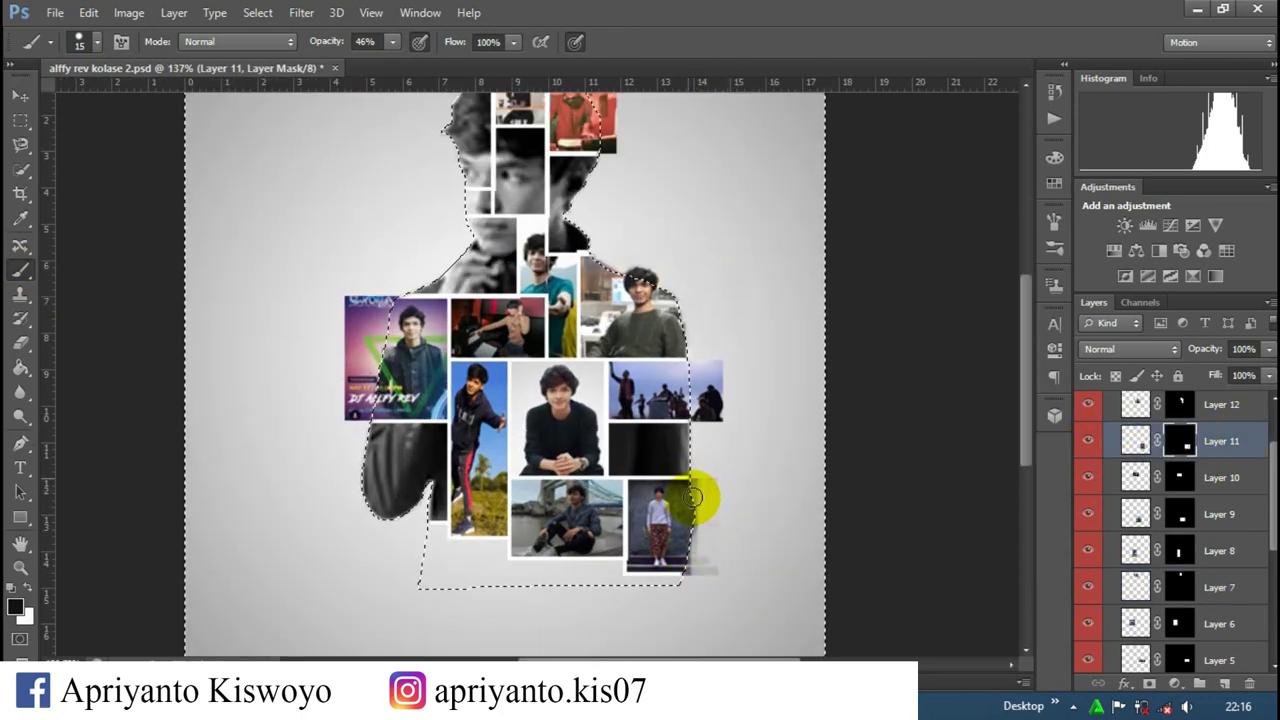
{"action": "left_click", "coordinate": [96, 41]}
{"action": "double_click", "coordinate": [69, 183]}
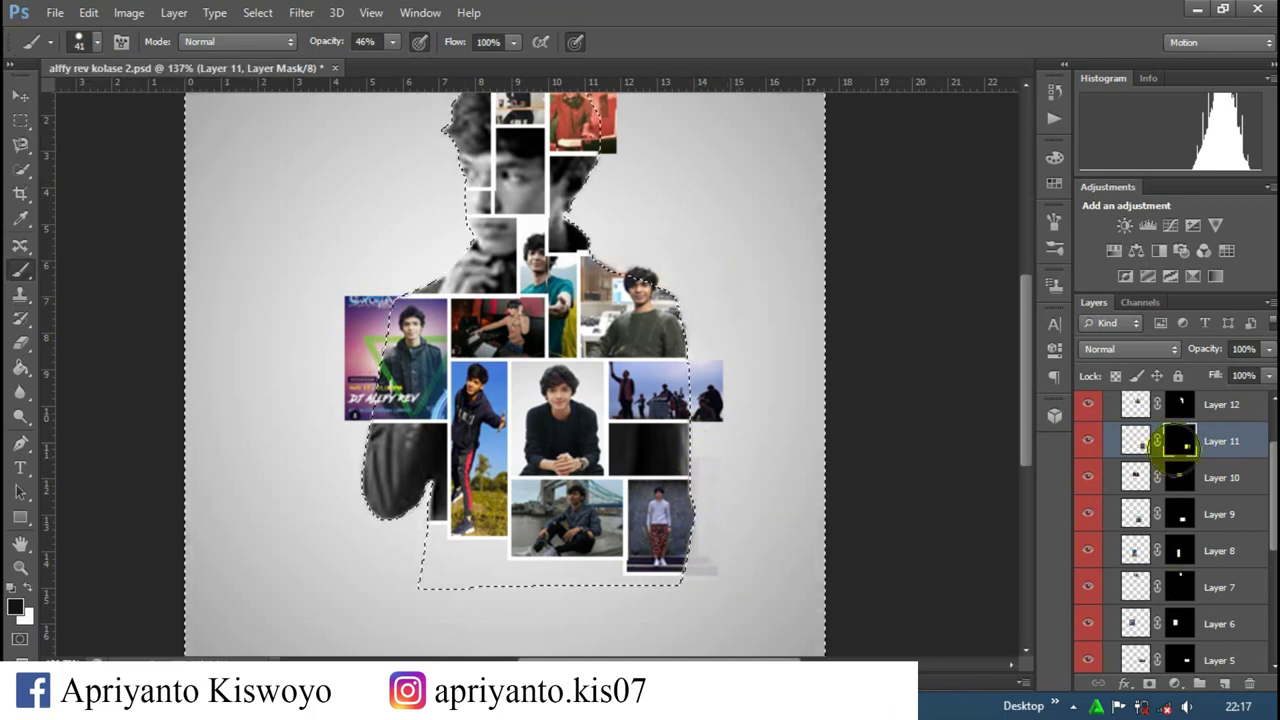
{"action": "left_click_drag", "start_coordinate": [706, 482], "coordinate": [708, 571]}
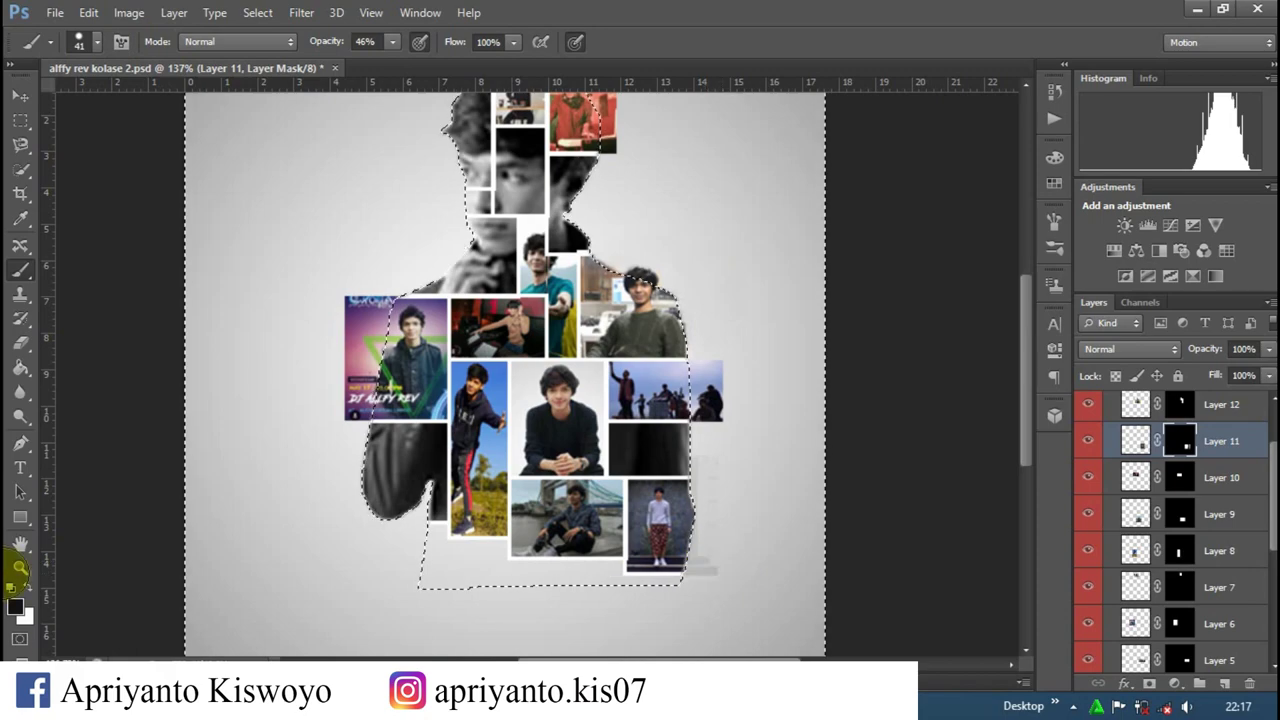
{"action": "left_click", "coordinate": [722, 395]}
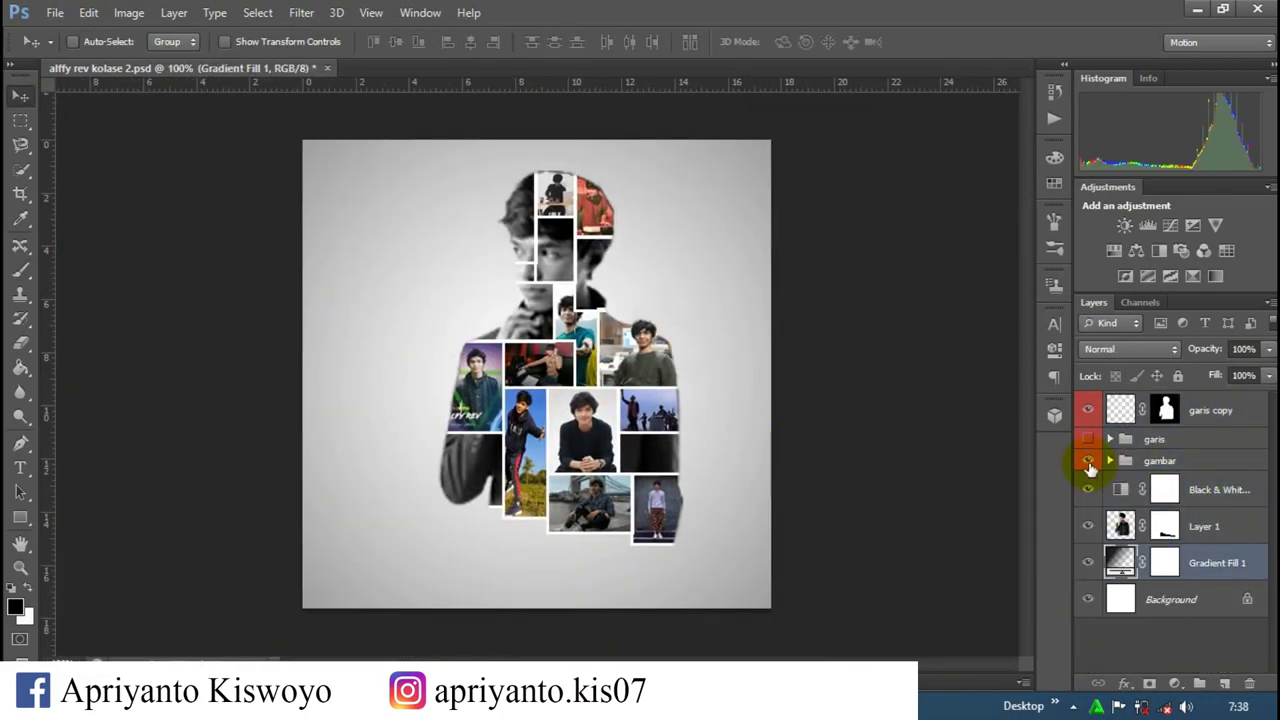
Step: Select Layer 1 through garis copy and drag the collage slightly left and down
{"action": "left_click", "coordinate": [1212, 412], "text": "ctrl"}
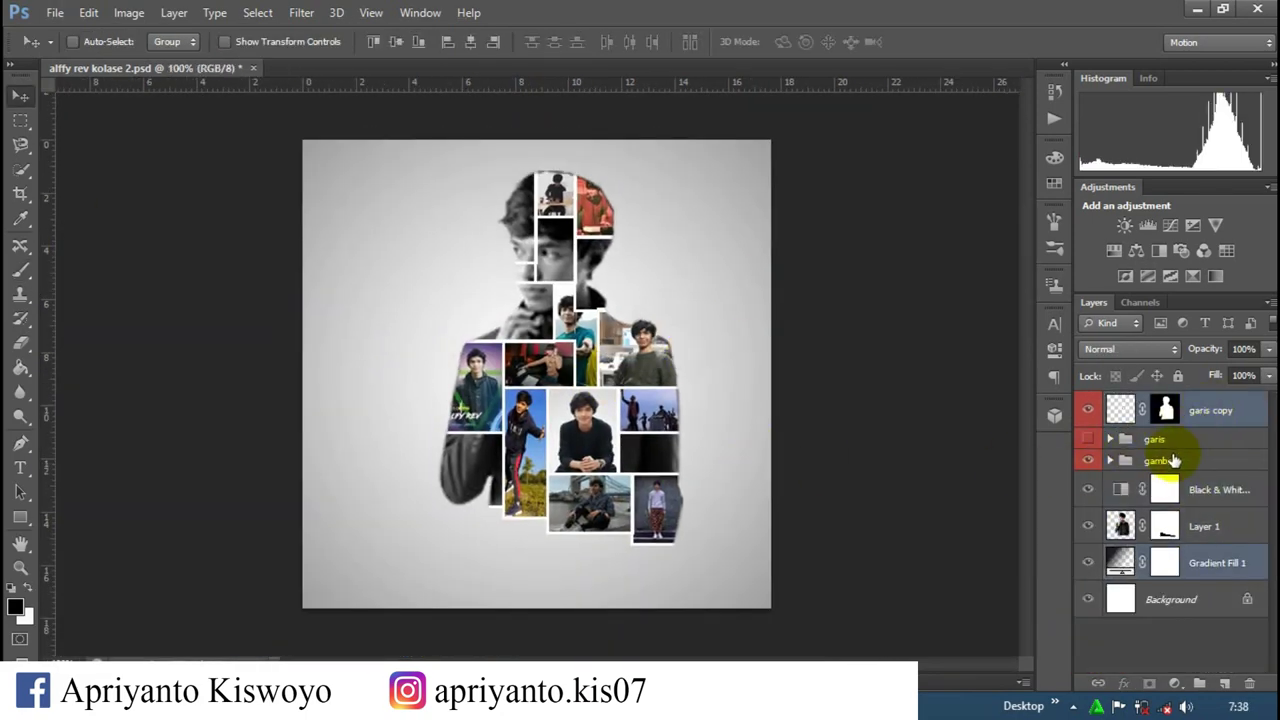
{"action": "left_click", "coordinate": [1180, 455], "text": "shift"}
{"action": "left_click", "coordinate": [1200, 489], "text": "shift"}
{"action": "left_click", "coordinate": [1195, 527], "text": "shift"}
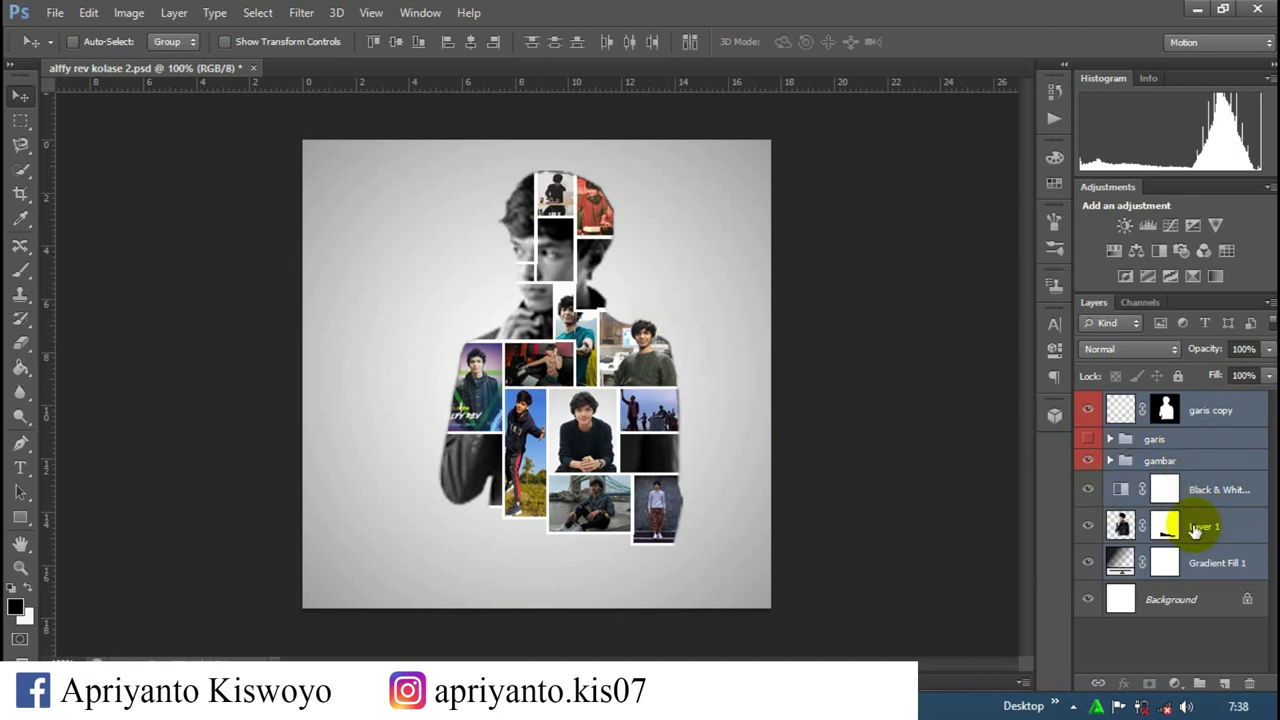
{"action": "left_click", "coordinate": [1203, 527], "text": "ctrl"}
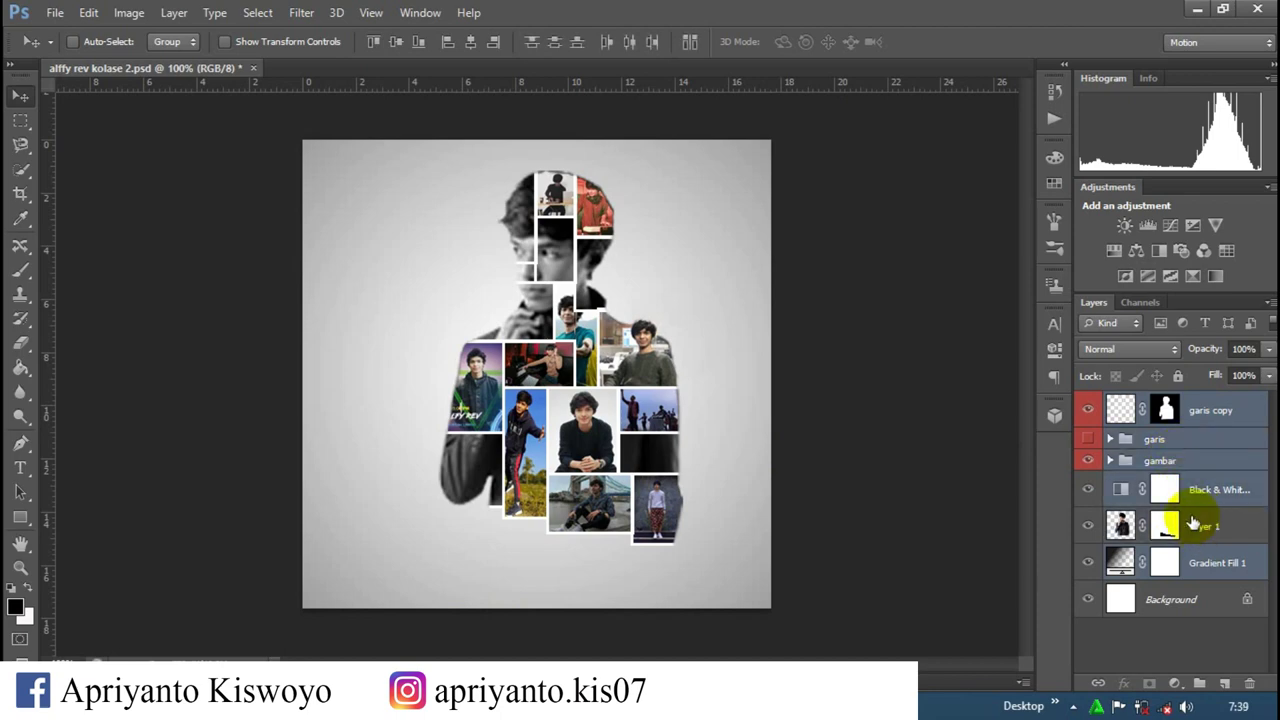
{"action": "left_click", "coordinate": [1214, 560]}
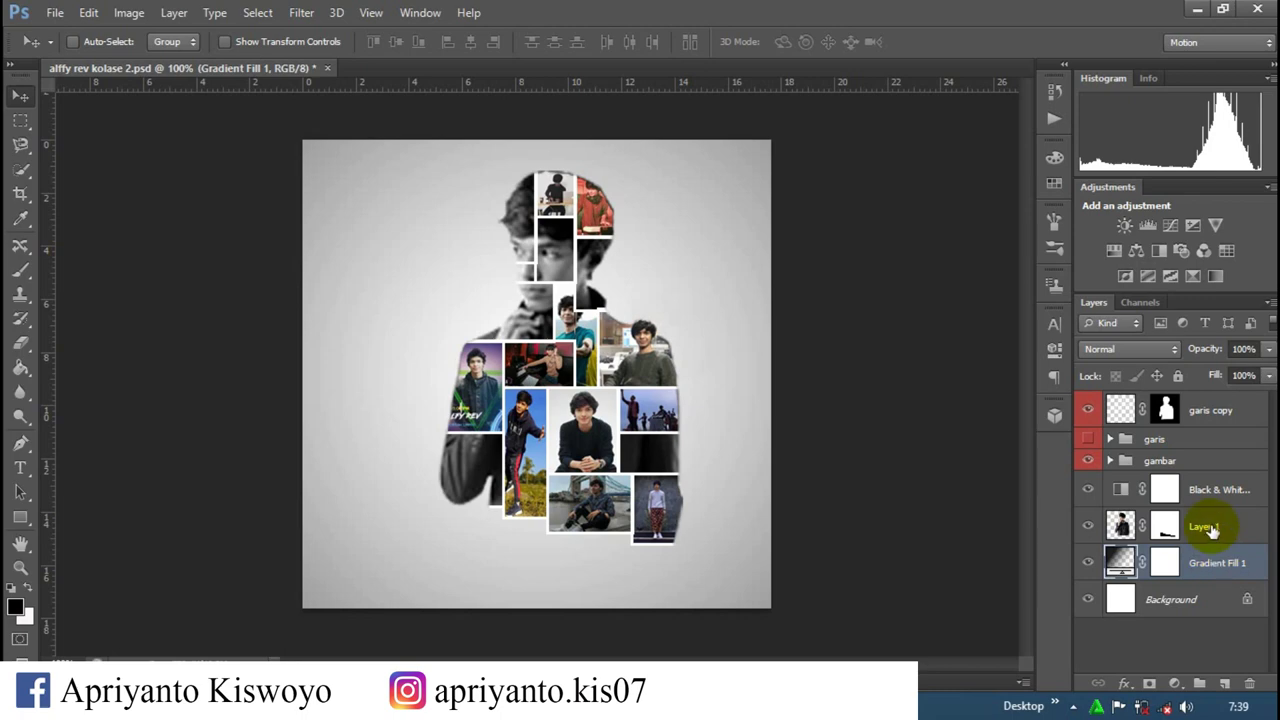
{"action": "left_click", "coordinate": [1210, 527]}
{"action": "left_click", "coordinate": [1214, 489], "text": "shift"}
{"action": "left_click", "coordinate": [1220, 440], "text": "shift"}
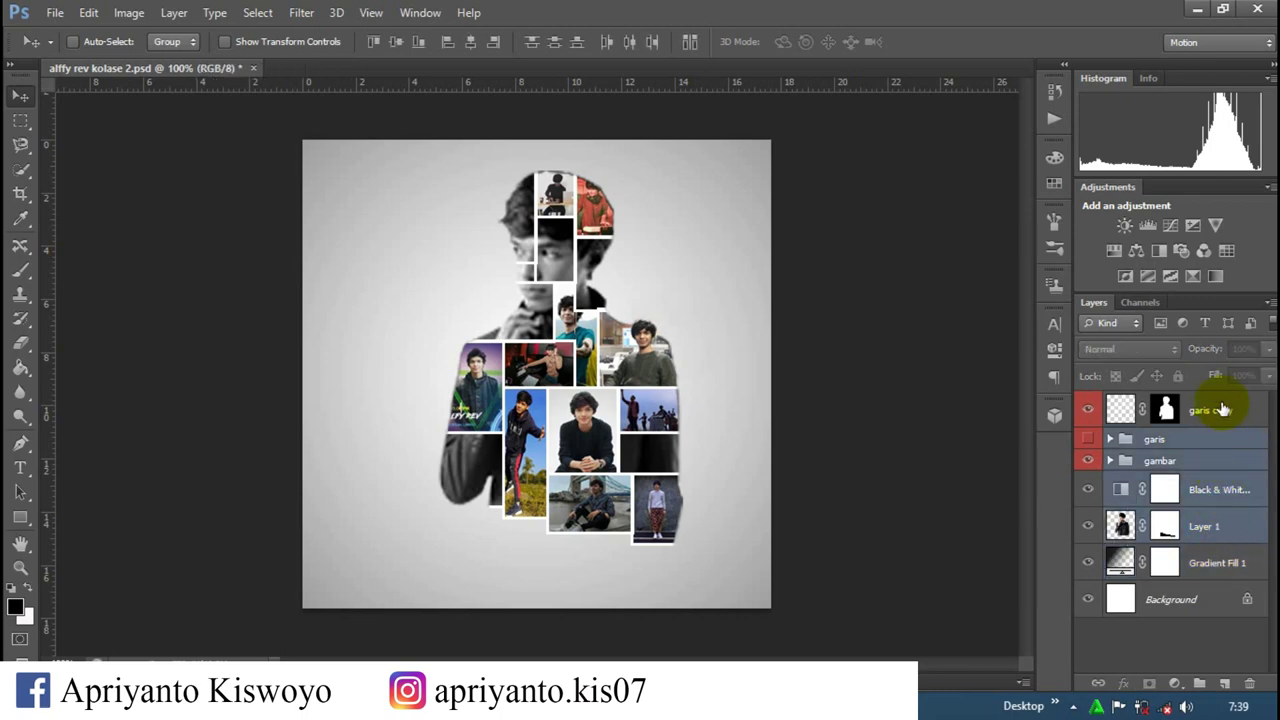
{"action": "left_click", "coordinate": [1222, 410], "text": "shift"}
{"action": "mouse_move", "coordinate": [610, 387]}
{"action": "left_mouse_down"}
{"action": "mouse_move", "coordinate": [600, 395]}
{"action": "mouse_move", "coordinate": [612, 398]}
{"action": "left_mouse_up"}
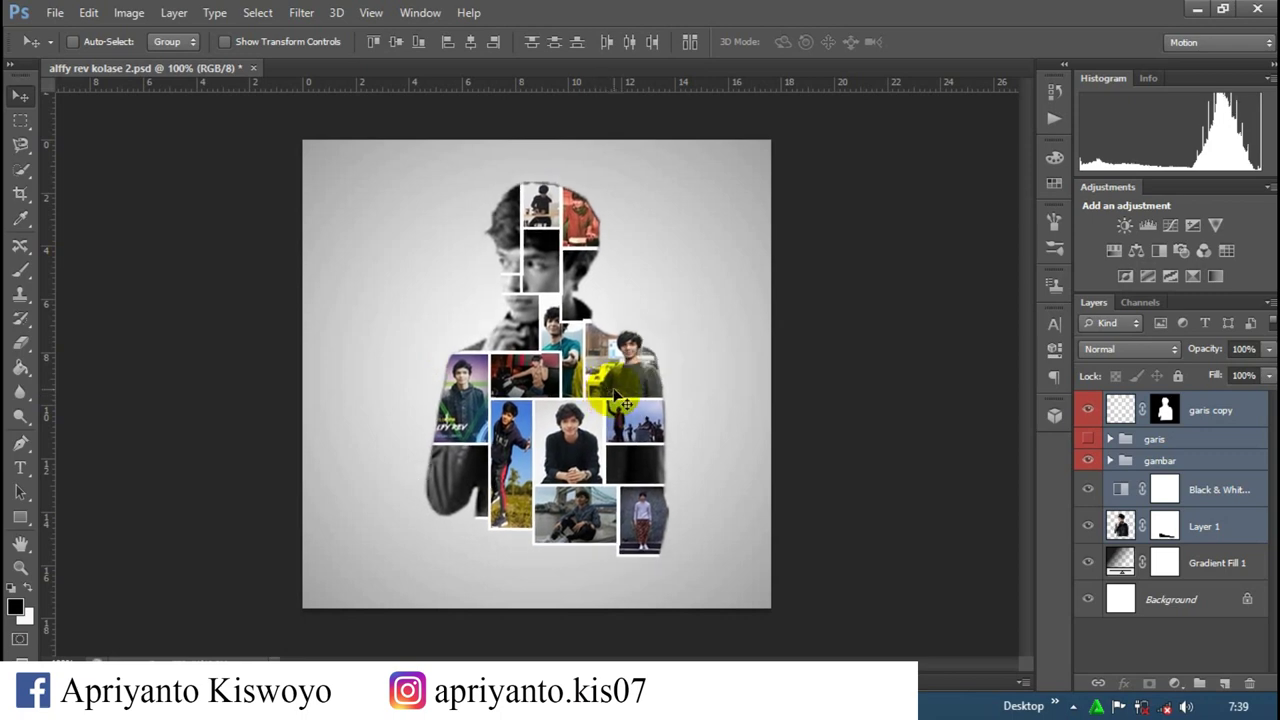
{"action": "left_click", "coordinate": [1222, 438]}
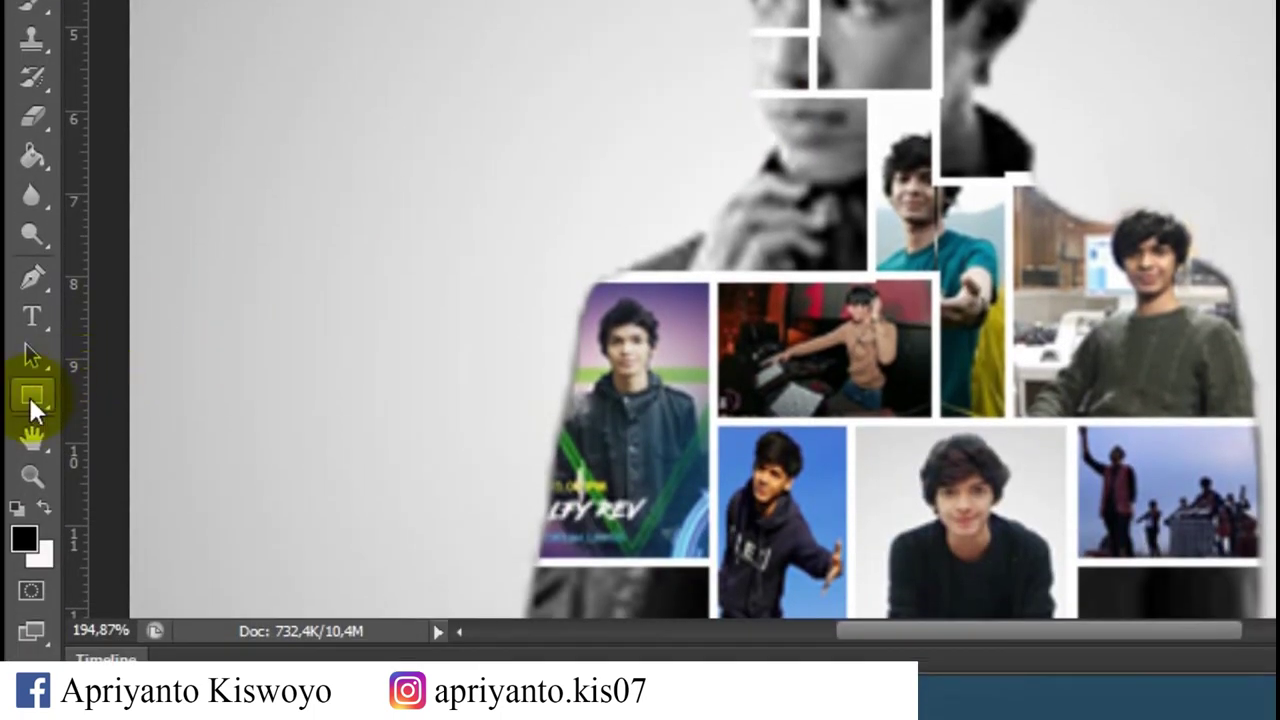
Step: Set the Rectangle Tool to Shape mode with yellow fill and no stroke
{"action": "right_click", "coordinate": [30, 400]}
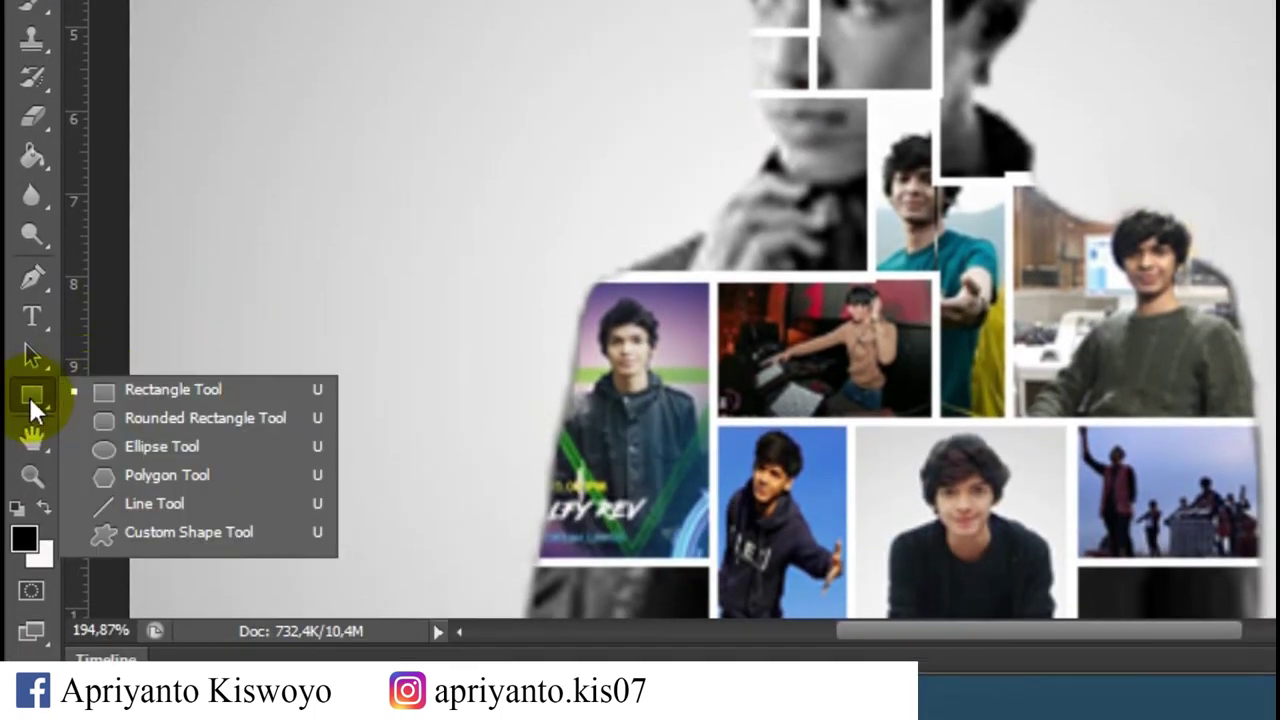
{"action": "left_click", "coordinate": [114, 390]}
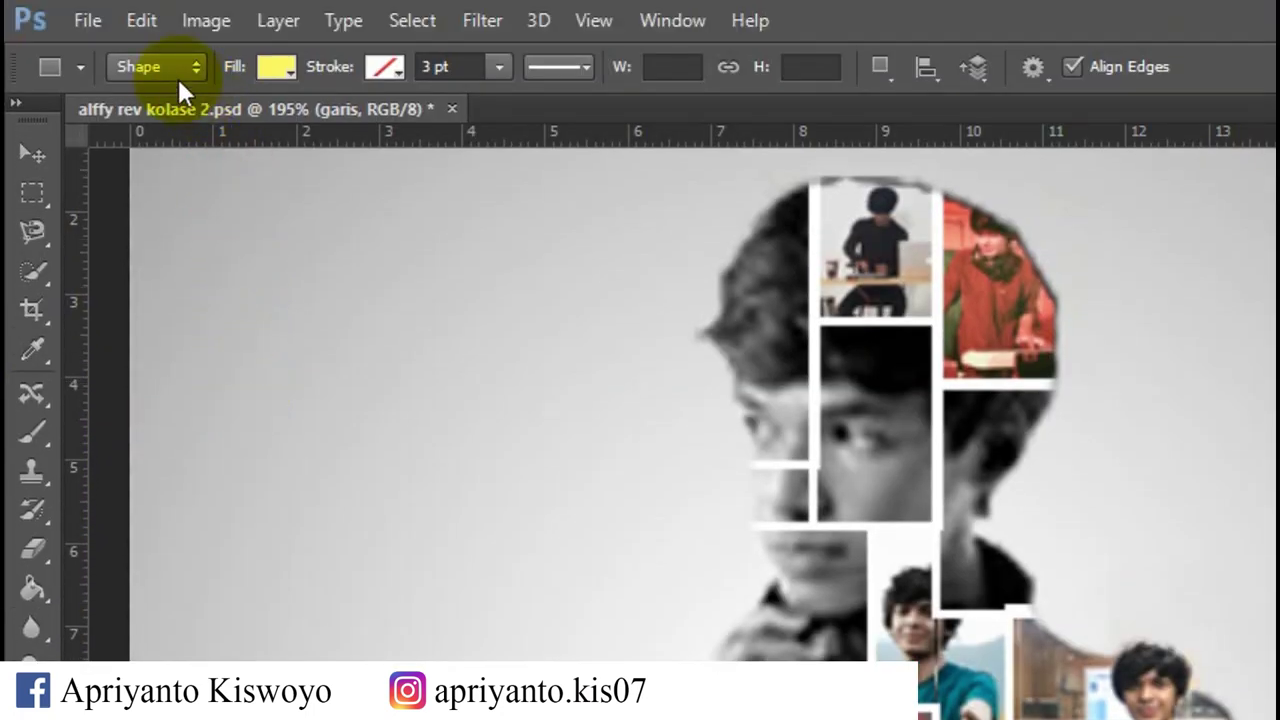
{"action": "left_click", "coordinate": [168, 70]}
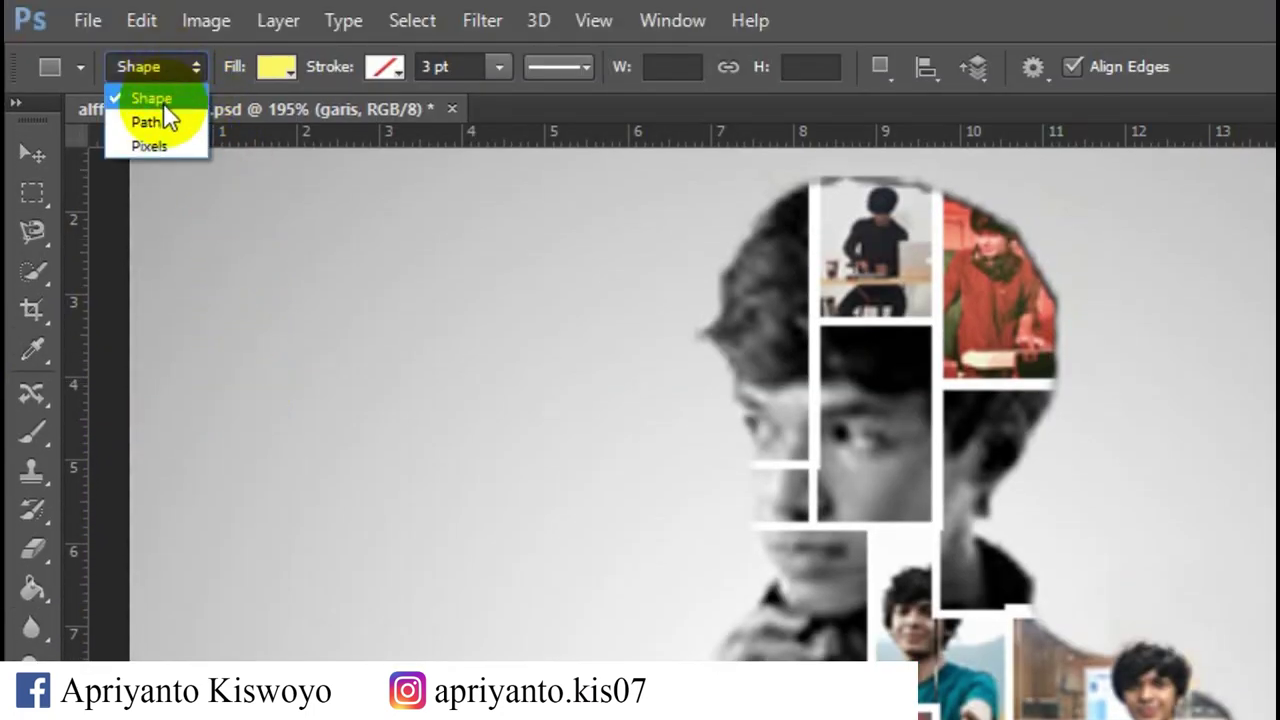
{"action": "left_click", "coordinate": [166, 104]}
{"action": "left_click", "coordinate": [278, 70]}
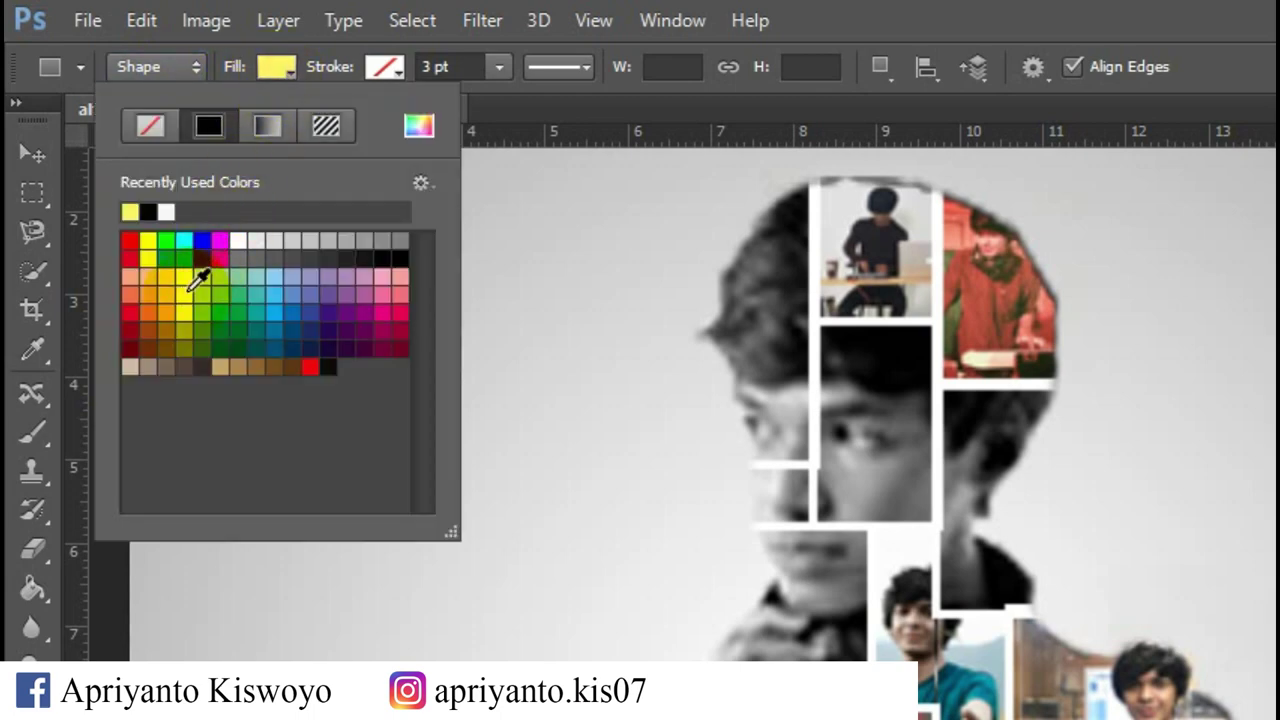
{"action": "left_click", "coordinate": [379, 72]}
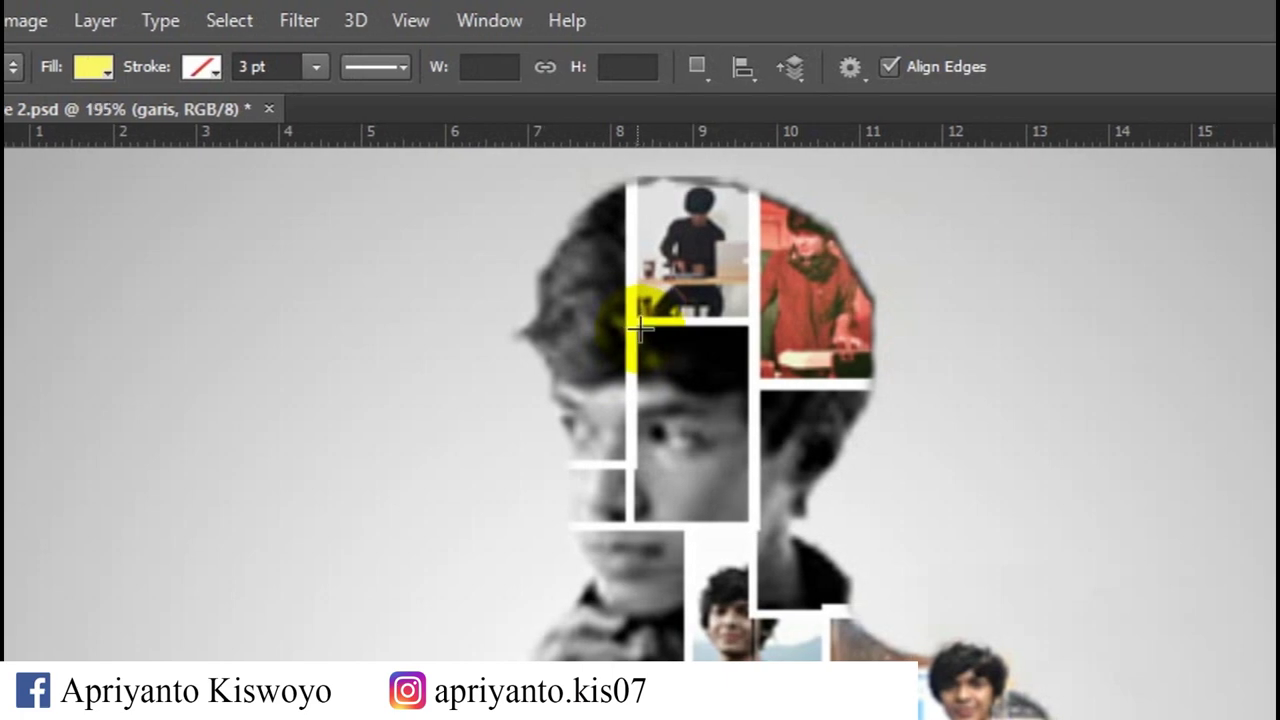
Step: Draw a yellow rectangle over the face tile and set its blend mode to Multiply
{"action": "left_click_drag", "start_coordinate": [640, 328], "coordinate": [654, 498]}
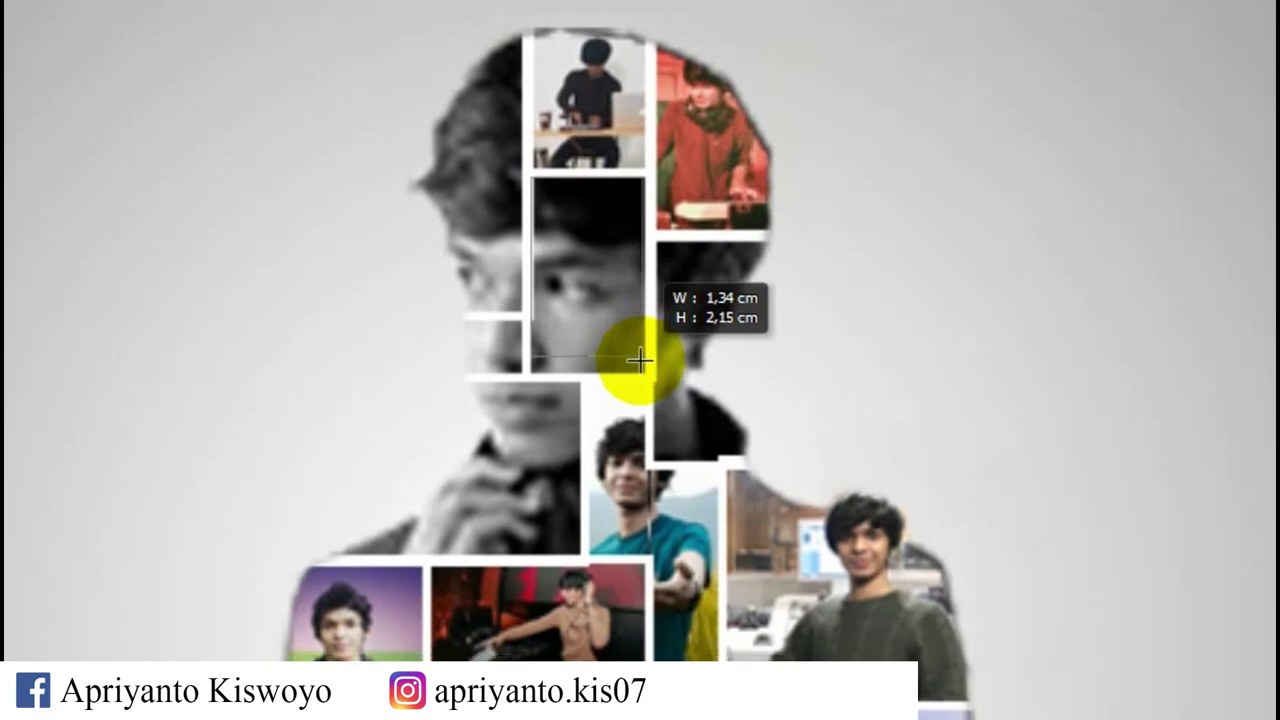
{"action": "left_click_drag", "start_coordinate": [640, 361], "coordinate": [641, 368]}
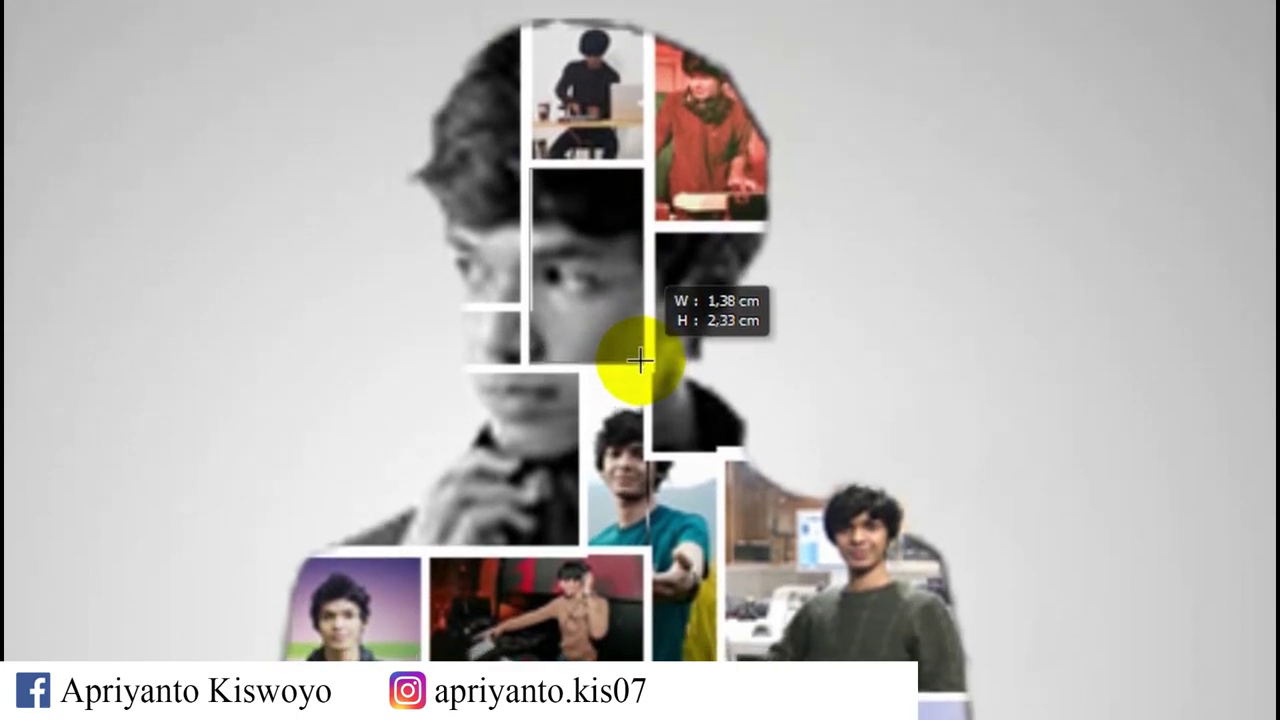
{"action": "left_click_drag", "start_coordinate": [640, 361], "coordinate": [640, 361]}
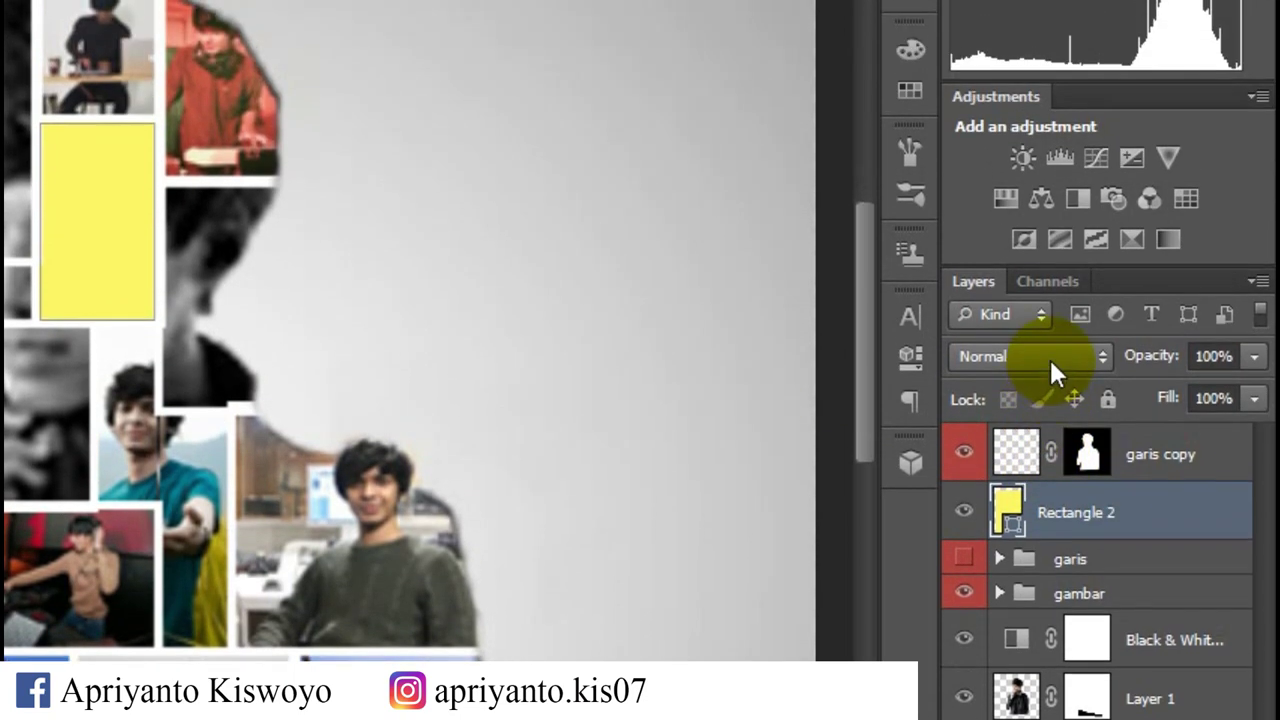
{"action": "left_click", "coordinate": [1050, 359]}
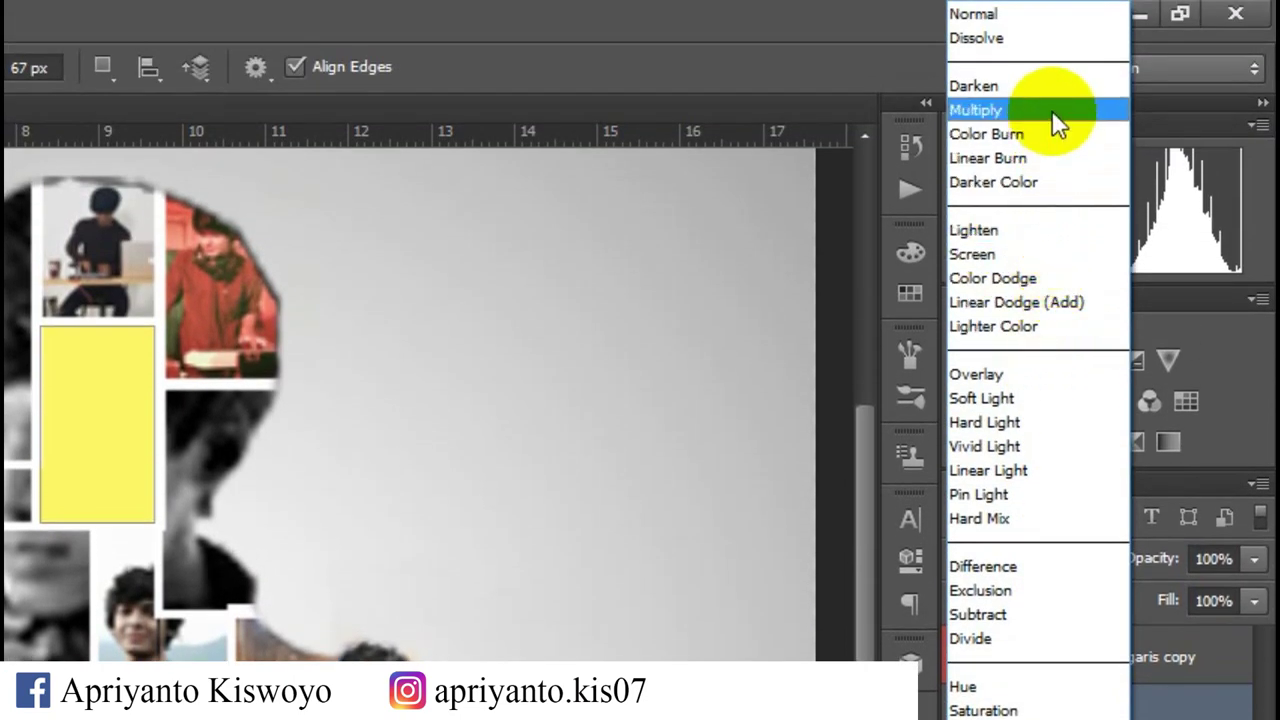
{"action": "left_click", "coordinate": [1051, 110]}
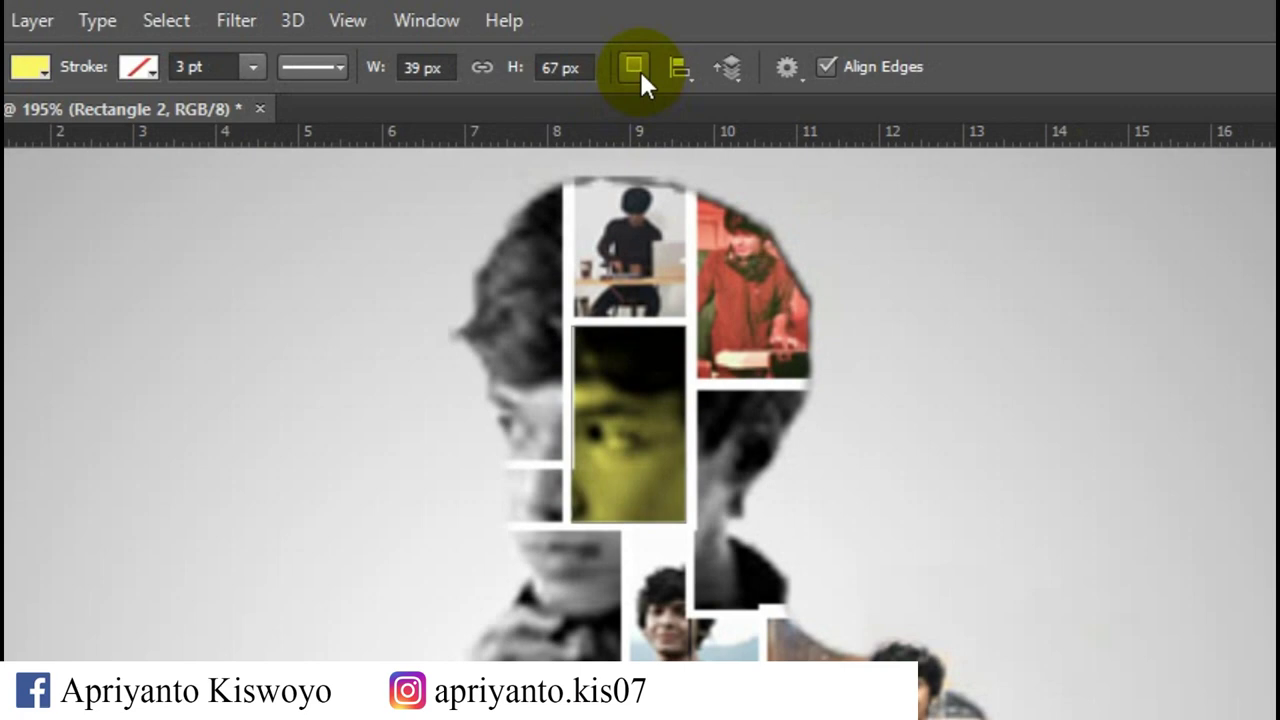
Step: Switch path operations to Combine Shapes and add a rectangle across the chest
{"action": "left_click", "coordinate": [639, 68]}
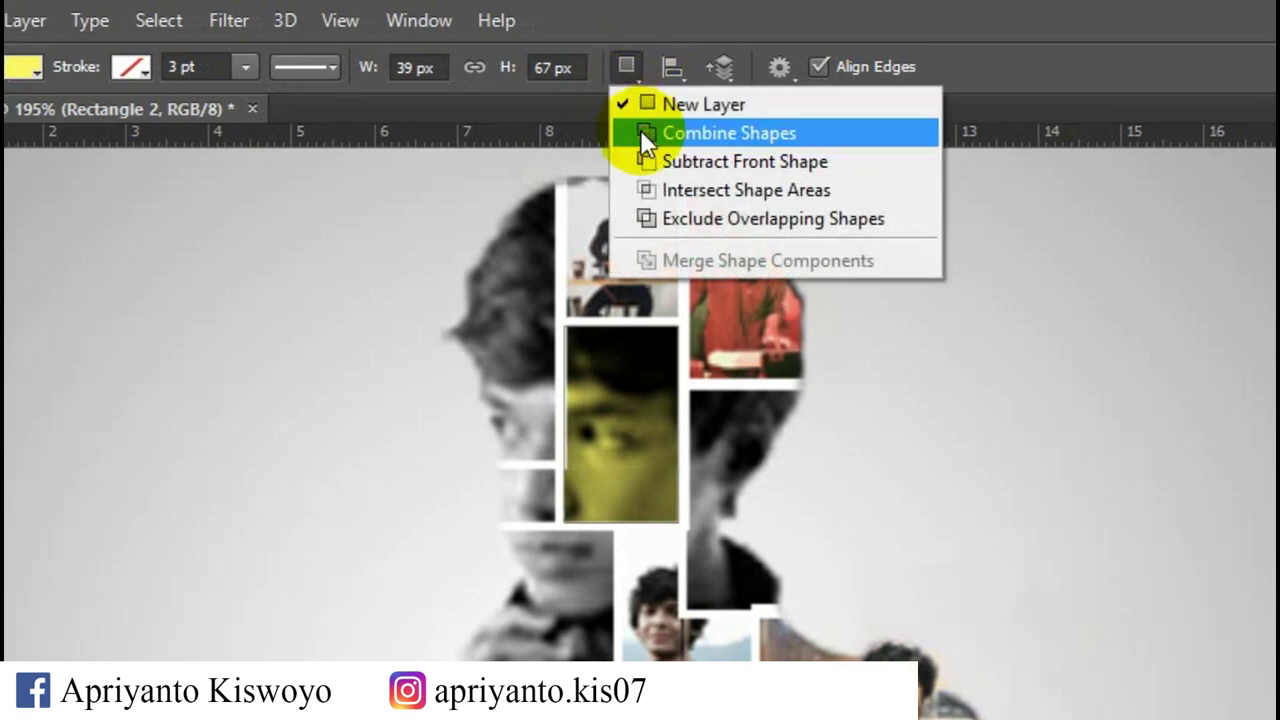
{"action": "left_click", "coordinate": [640, 132]}
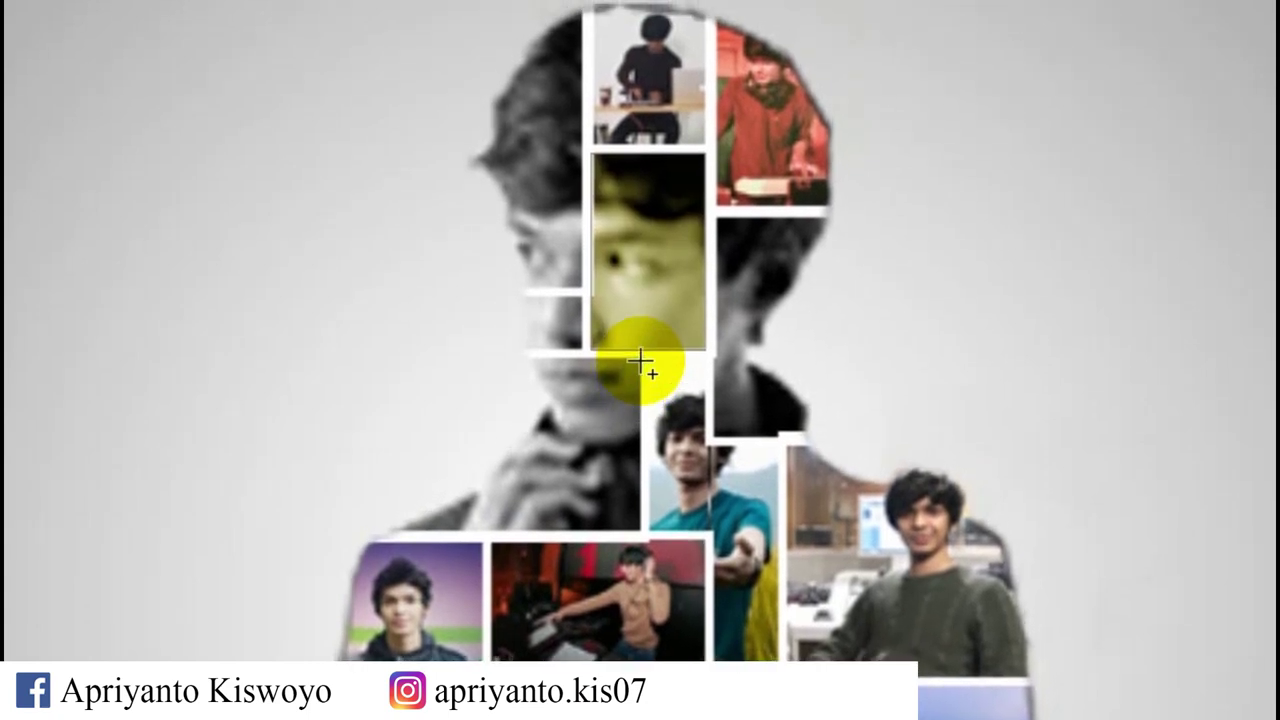
{"action": "left_click_drag", "start_coordinate": [640, 362], "coordinate": [540, 362]}
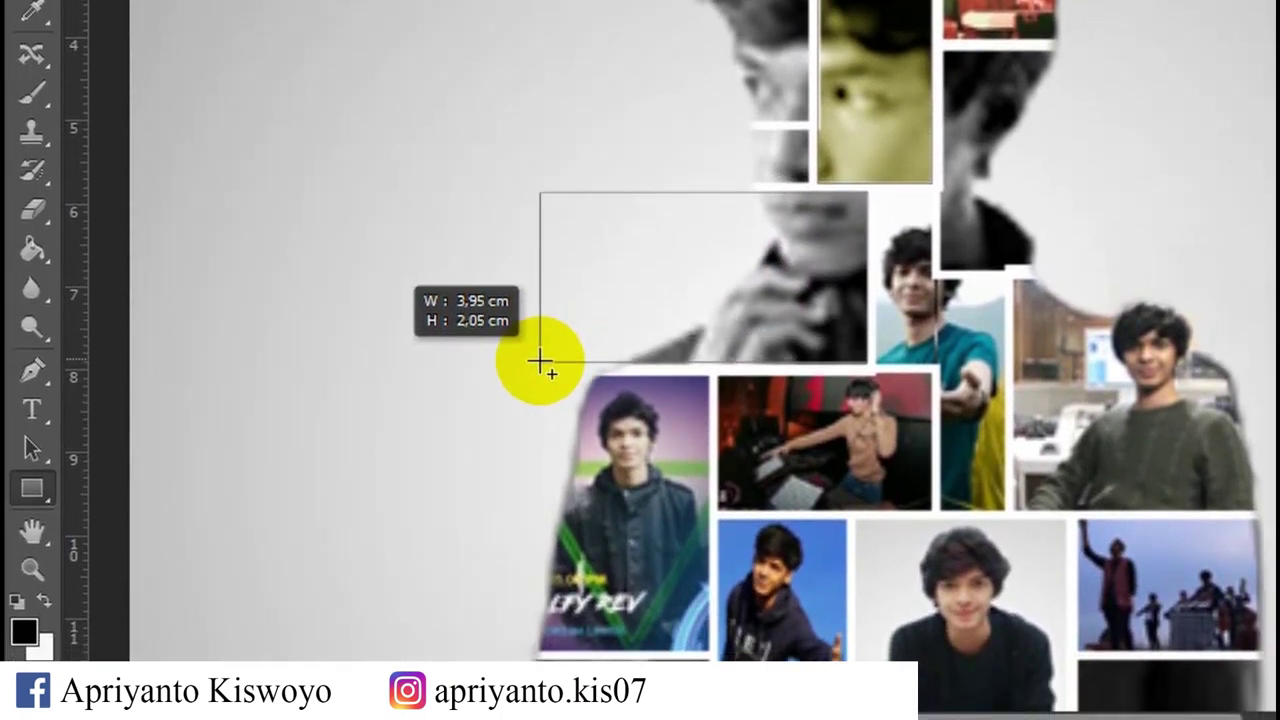
{"action": "left_click_drag", "start_coordinate": [540, 362], "coordinate": [540, 362]}
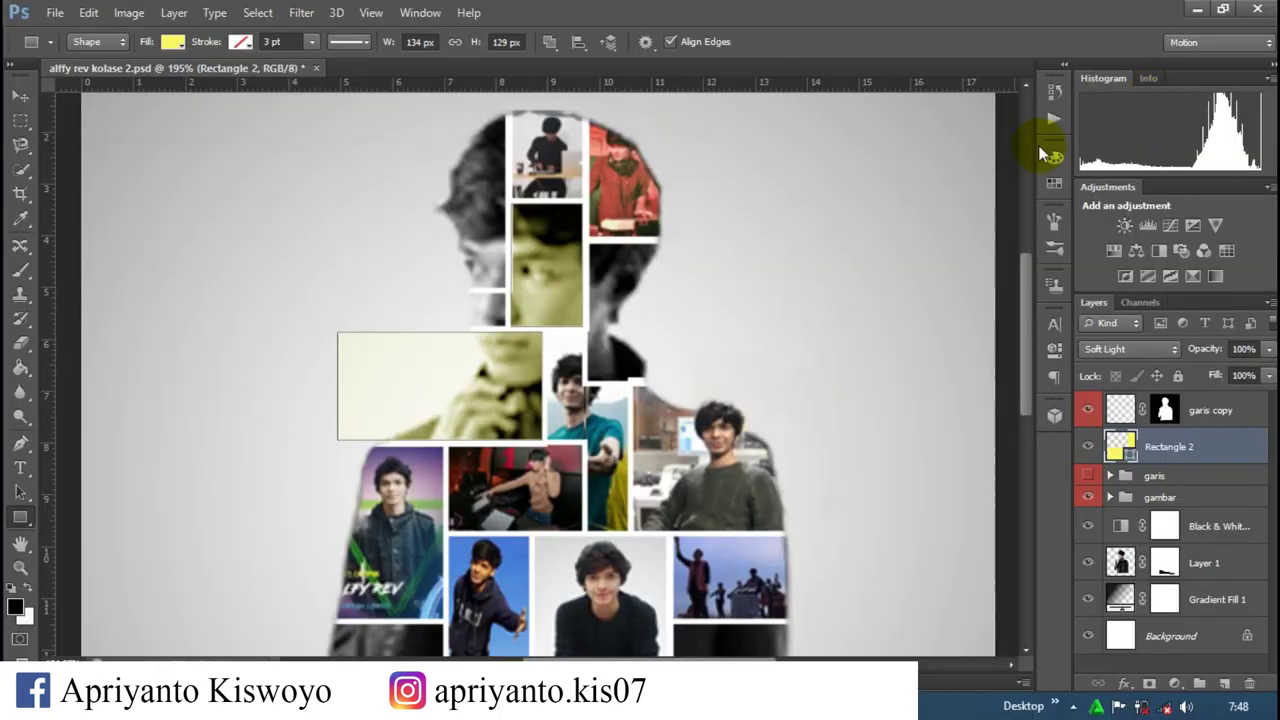
{"action": "scroll", "coordinate": [614, 277], "scroll_direction": "down", "scroll_amount": 3}
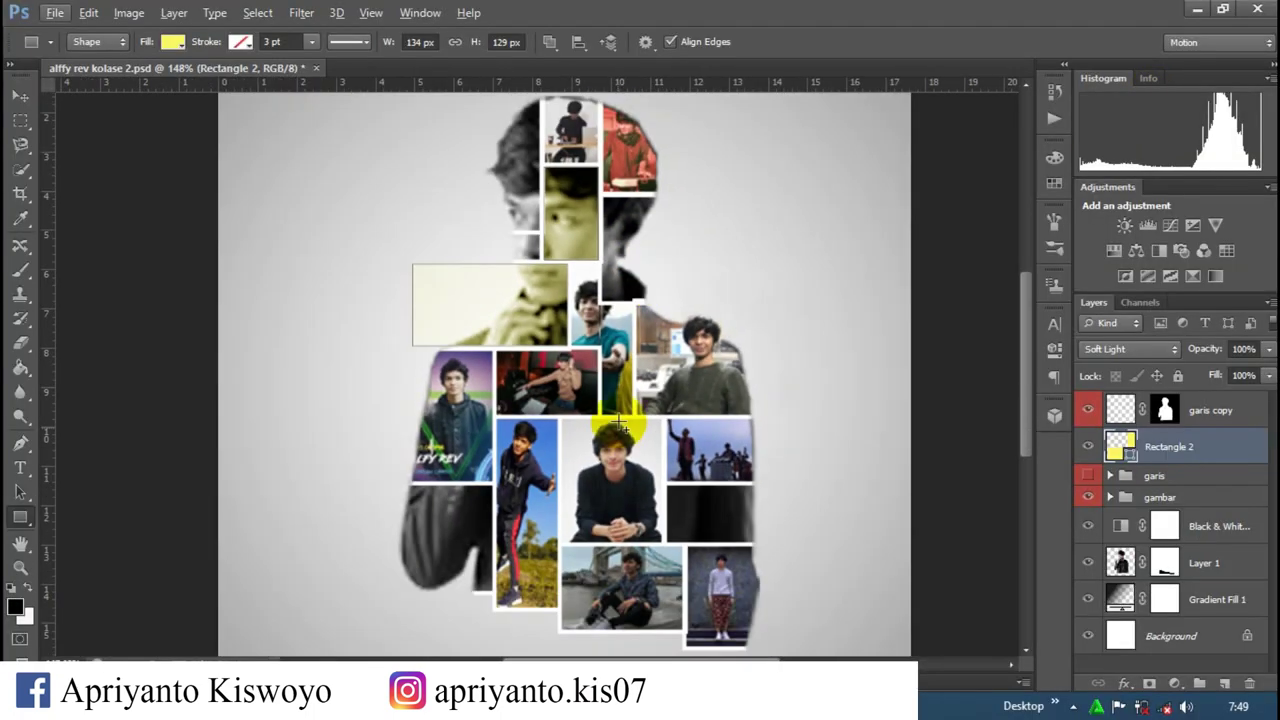
{"action": "left_click_drag", "start_coordinate": [562, 419], "coordinate": [662, 543]}
{"action": "scroll", "coordinate": [730, 380], "scroll_direction": "down", "scroll_amount": 2}
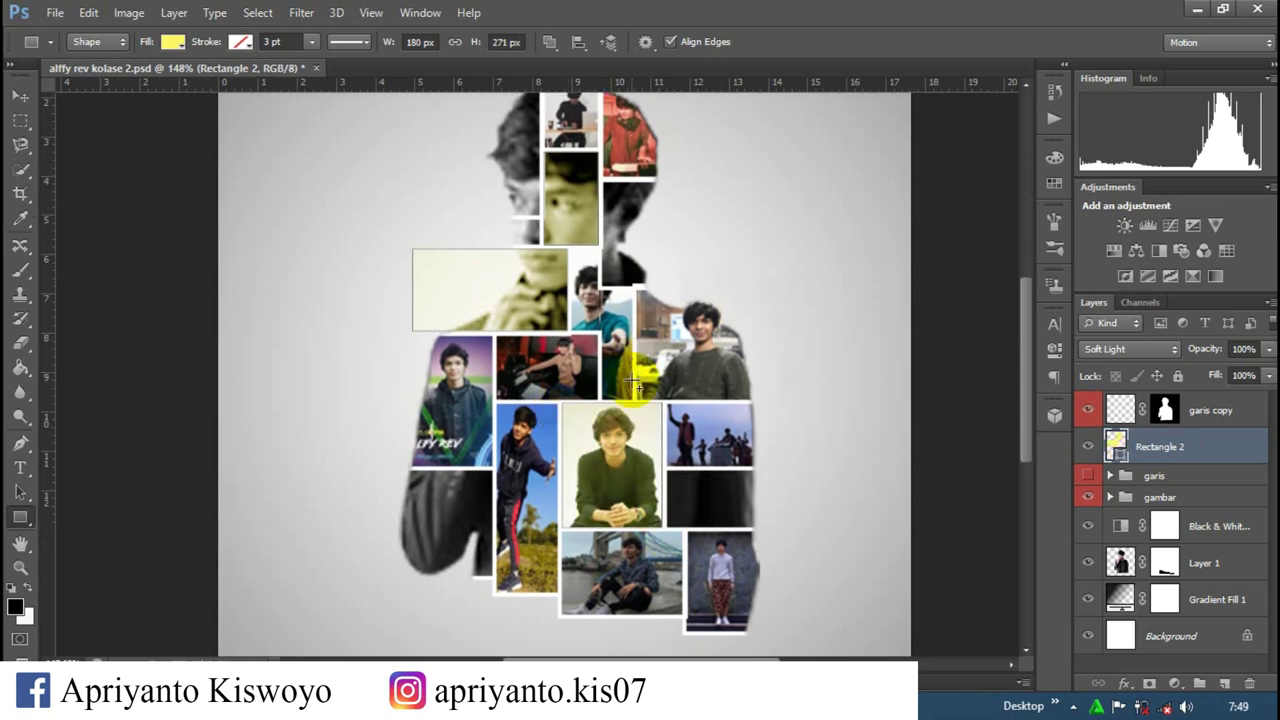
Step: Add rectangles over the lower-left, lower-right and top-right head tiles
{"action": "left_click_drag", "start_coordinate": [491, 458], "coordinate": [383, 561]}
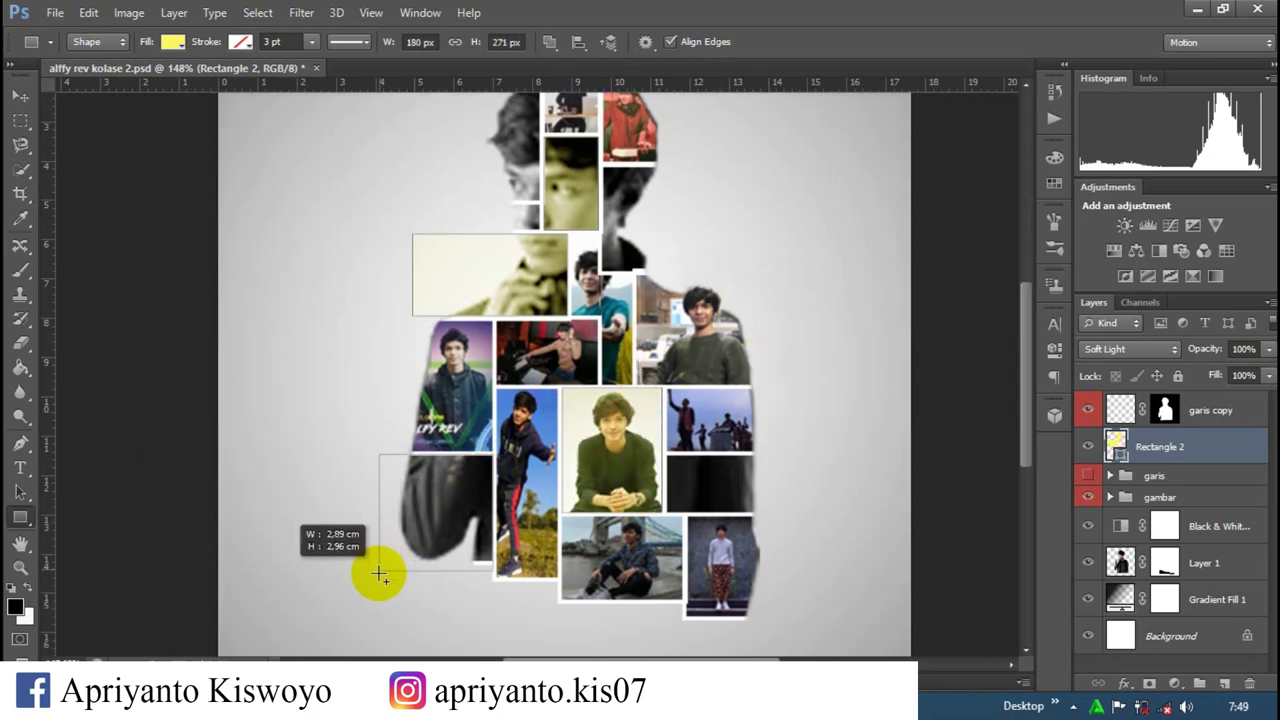
{"action": "left_click_drag", "start_coordinate": [667, 457], "coordinate": [772, 511]}
{"action": "scroll", "coordinate": [900, 277], "scroll_direction": "up", "scroll_amount": 2}
{"action": "scroll", "coordinate": [543, 128], "scroll_direction": "up", "scroll_amount": 2}
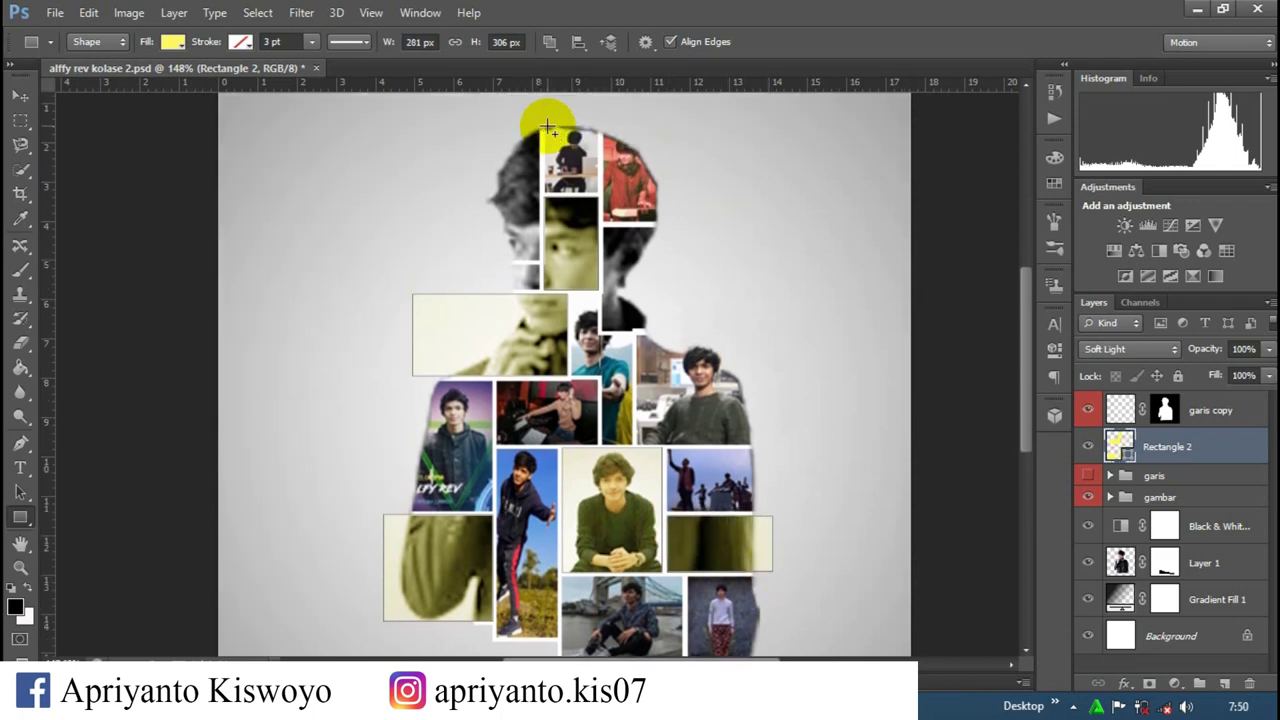
{"action": "scroll", "coordinate": [575, 125], "scroll_direction": "down", "scroll_amount": 3}
{"action": "scroll", "coordinate": [608, 122], "scroll_direction": "up", "scroll_amount": 2}
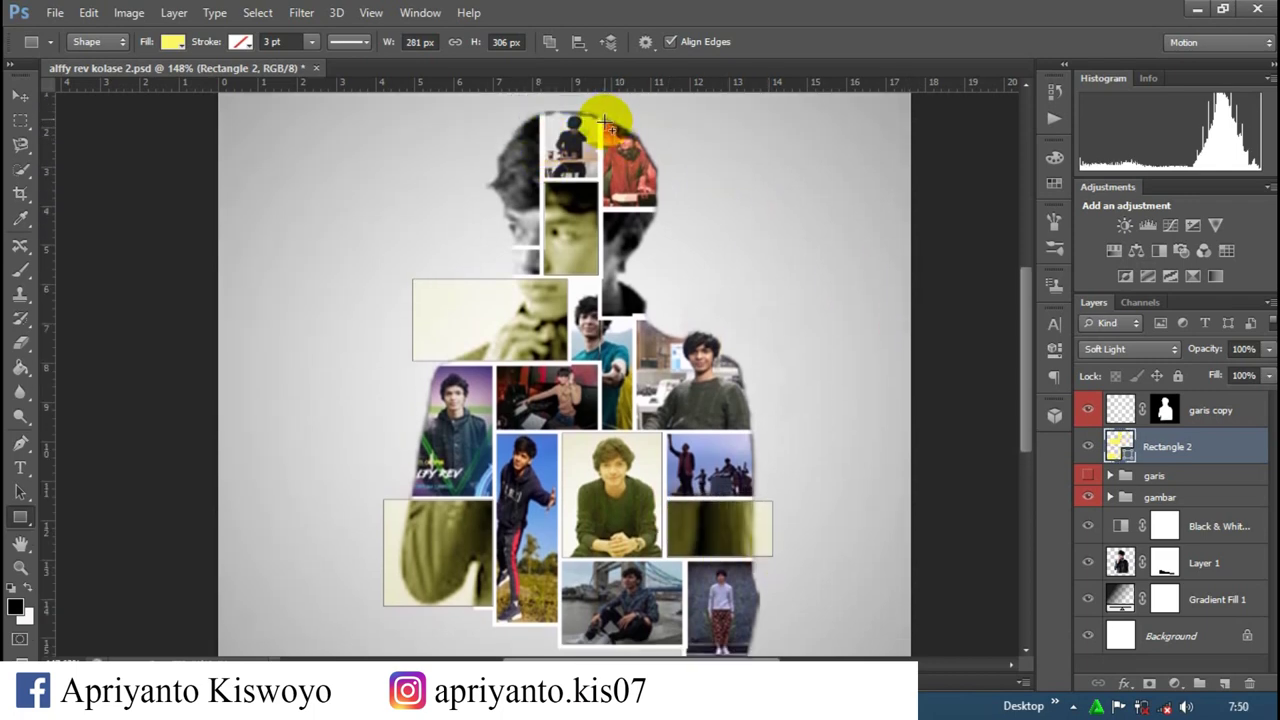
{"action": "left_click_drag", "start_coordinate": [604, 121], "coordinate": [680, 208]}
{"action": "scroll", "coordinate": [771, 214], "scroll_direction": "down", "scroll_amount": 2}
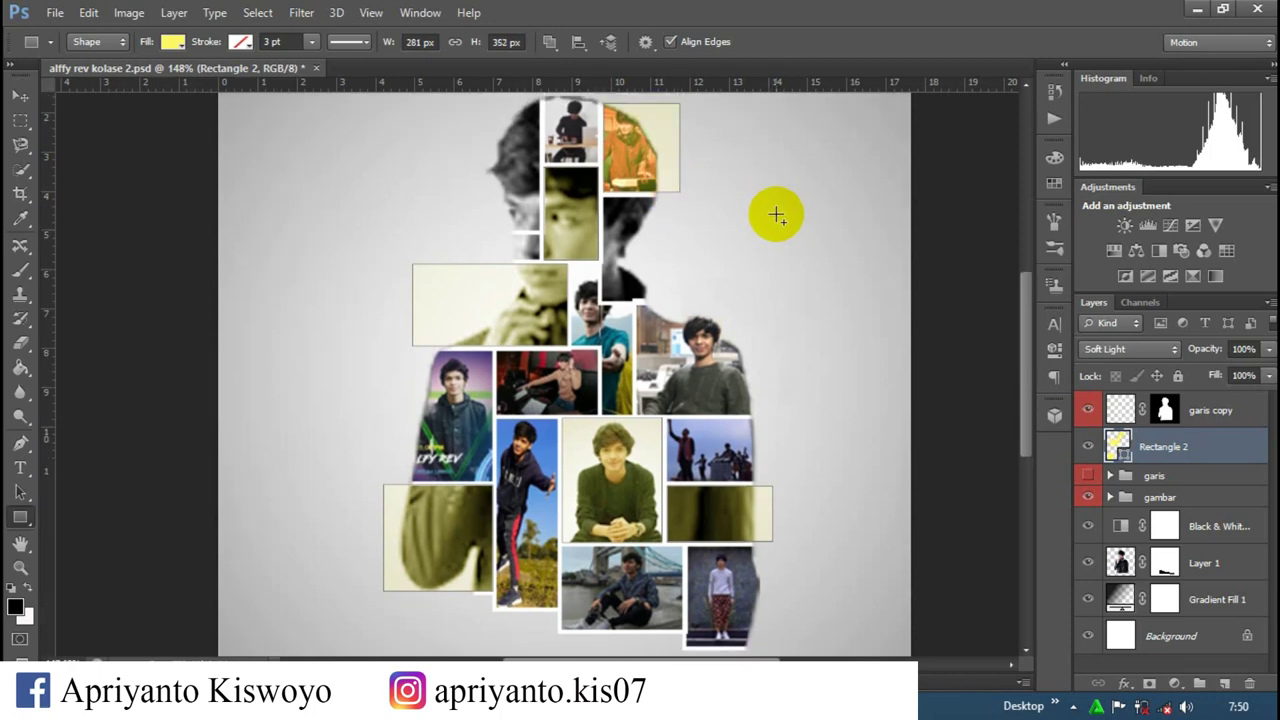
Step: Mask Rectangle 2 to Layer 1's silhouette and start a new text layer on the canvas
{"action": "left_click", "coordinate": [1120, 564], "text": "ctrl"}
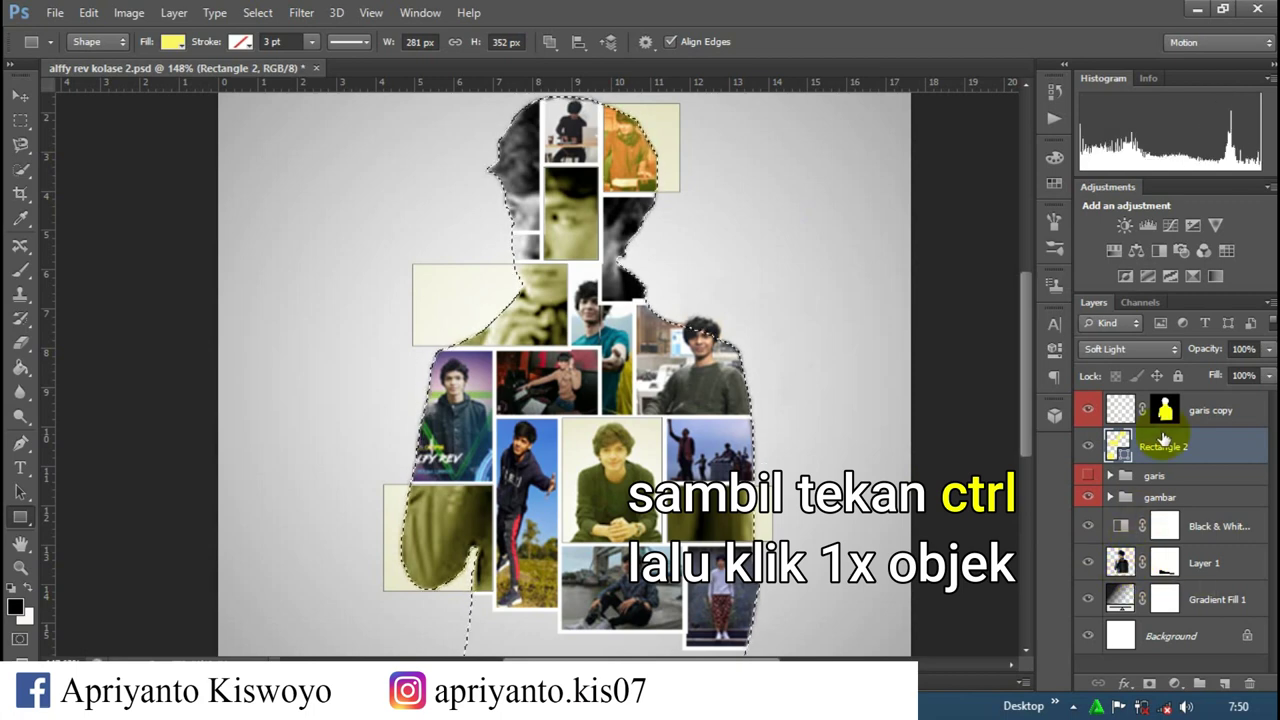
{"action": "left_click", "coordinate": [1149, 683]}
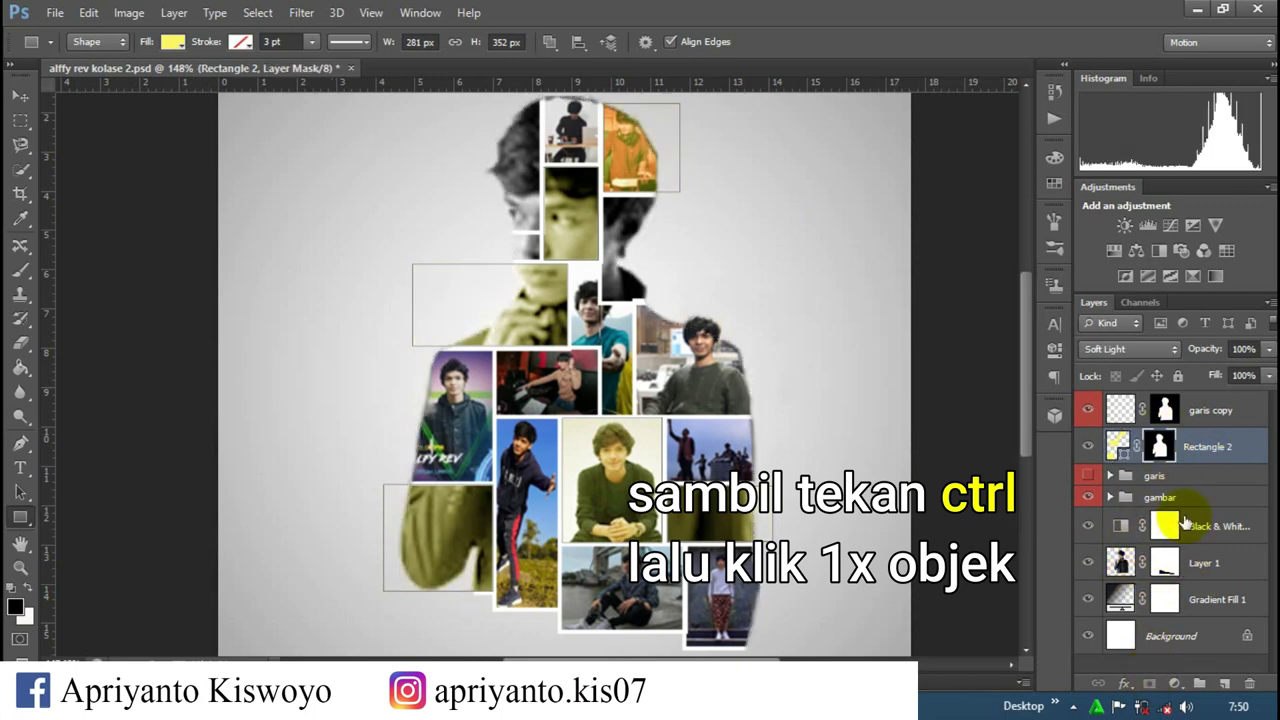
{"action": "left_click", "coordinate": [1183, 478]}
{"action": "scroll", "coordinate": [595, 427], "scroll_direction": "down", "scroll_amount": 3}
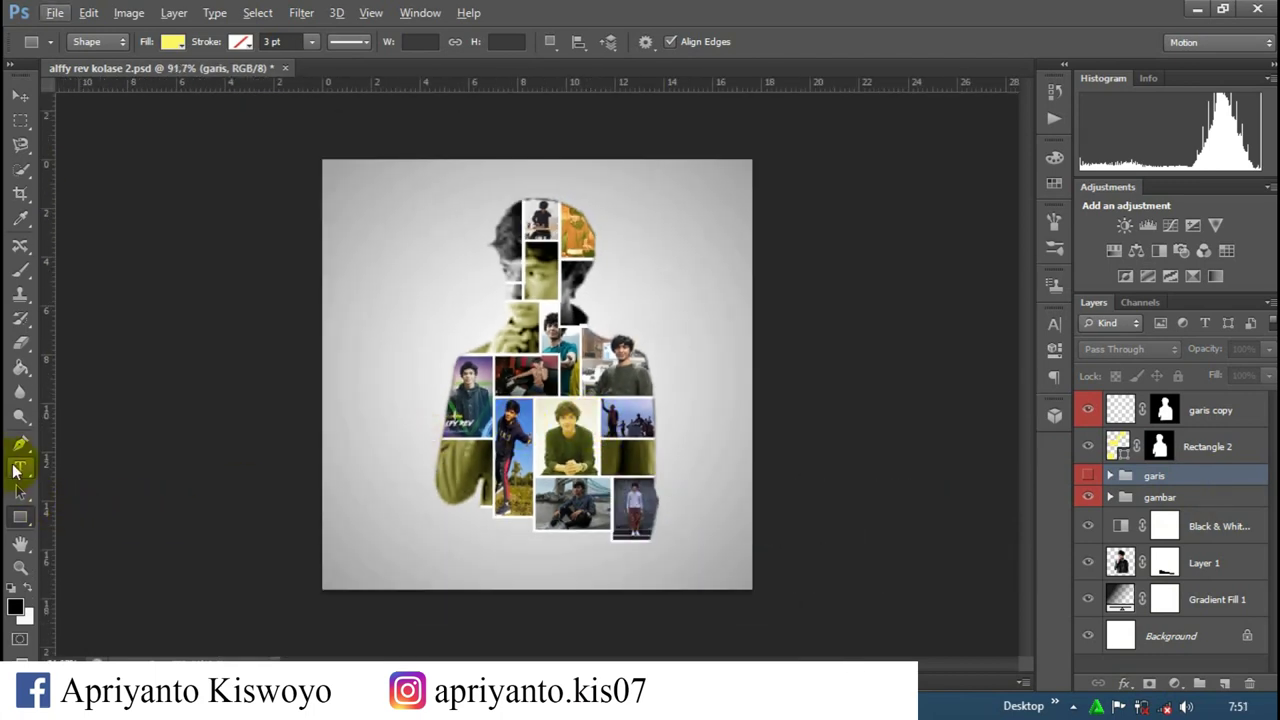
{"action": "left_click", "coordinate": [16, 470]}
{"action": "left_click", "coordinate": [463, 522]}
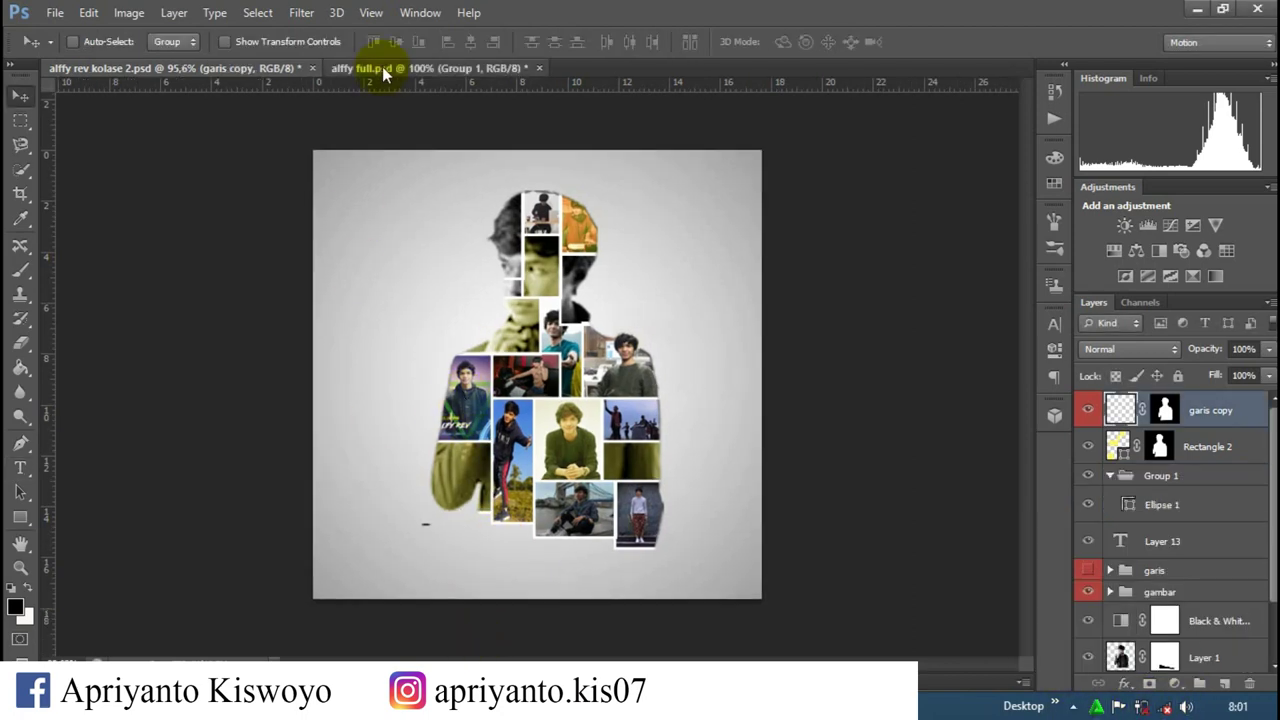
Step: Bring the alffy full.psd walking-man cutout in, scale it to about 74%, and place it beside the silhouette
{"action": "left_click", "coordinate": [400, 68]}
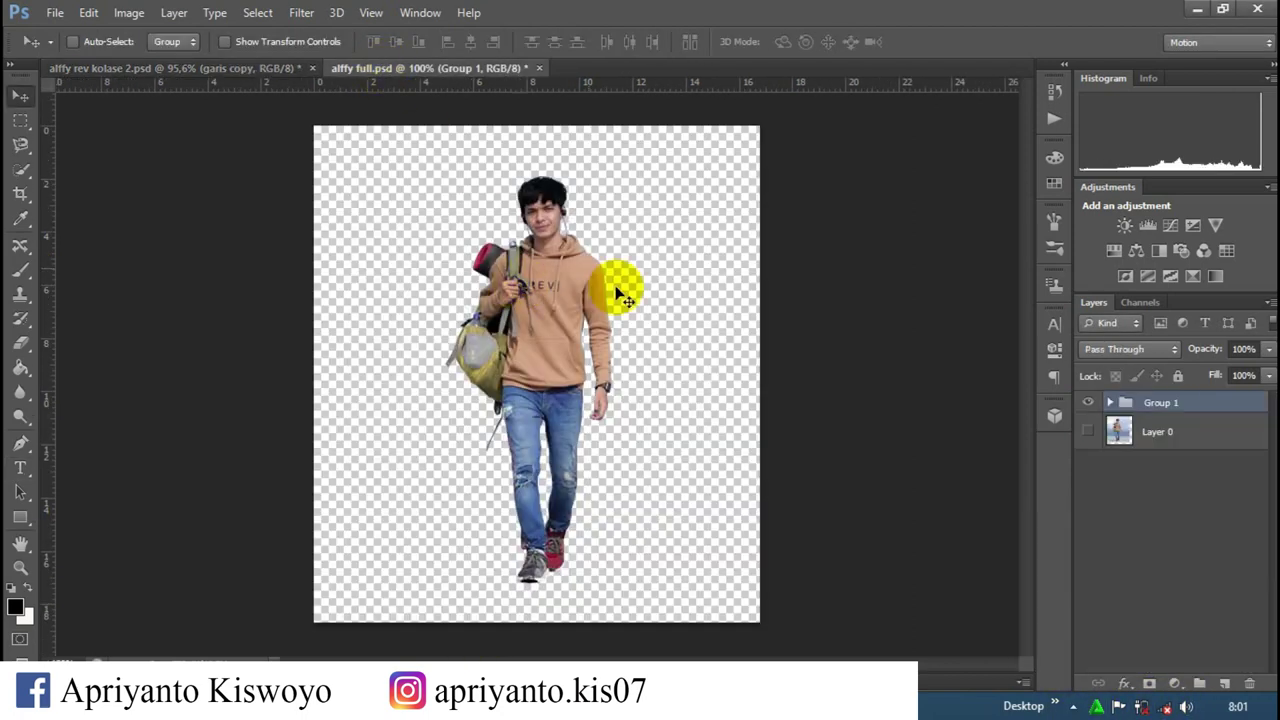
{"action": "left_click_drag", "start_coordinate": [617, 292], "coordinate": [455, 355]}
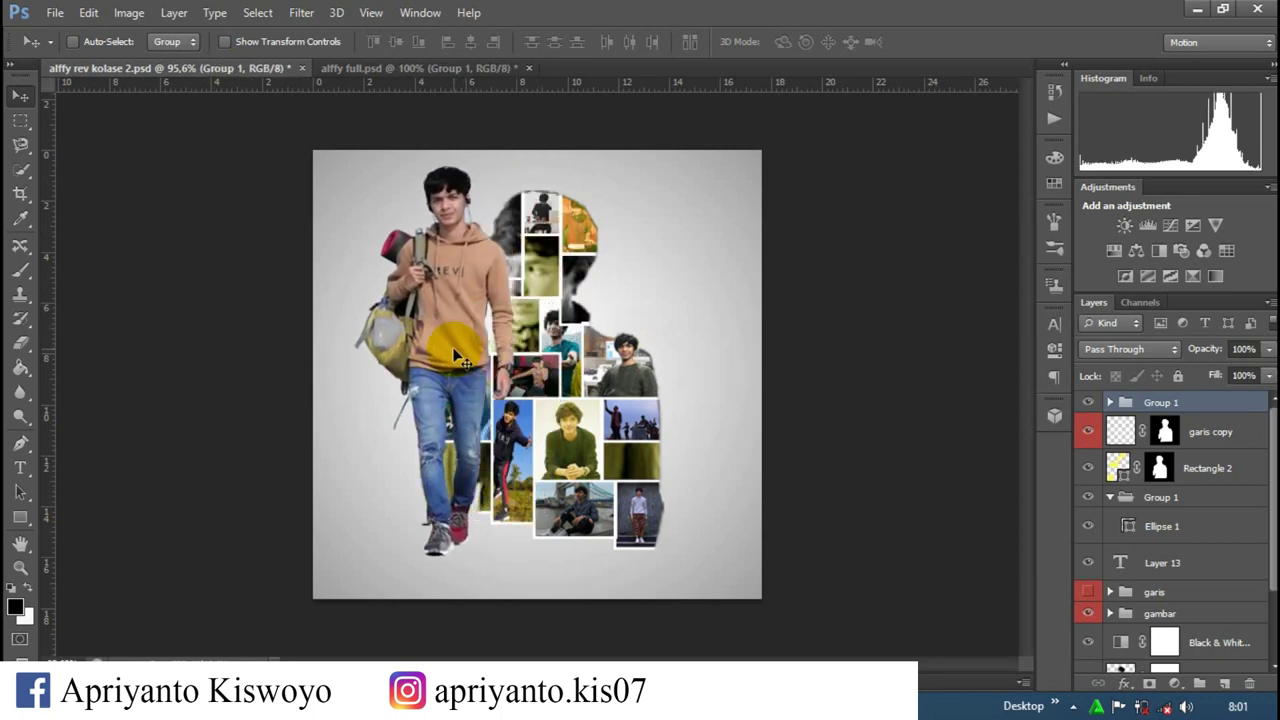
{"action": "left_click_drag", "start_coordinate": [448, 467], "coordinate": [420, 474]}
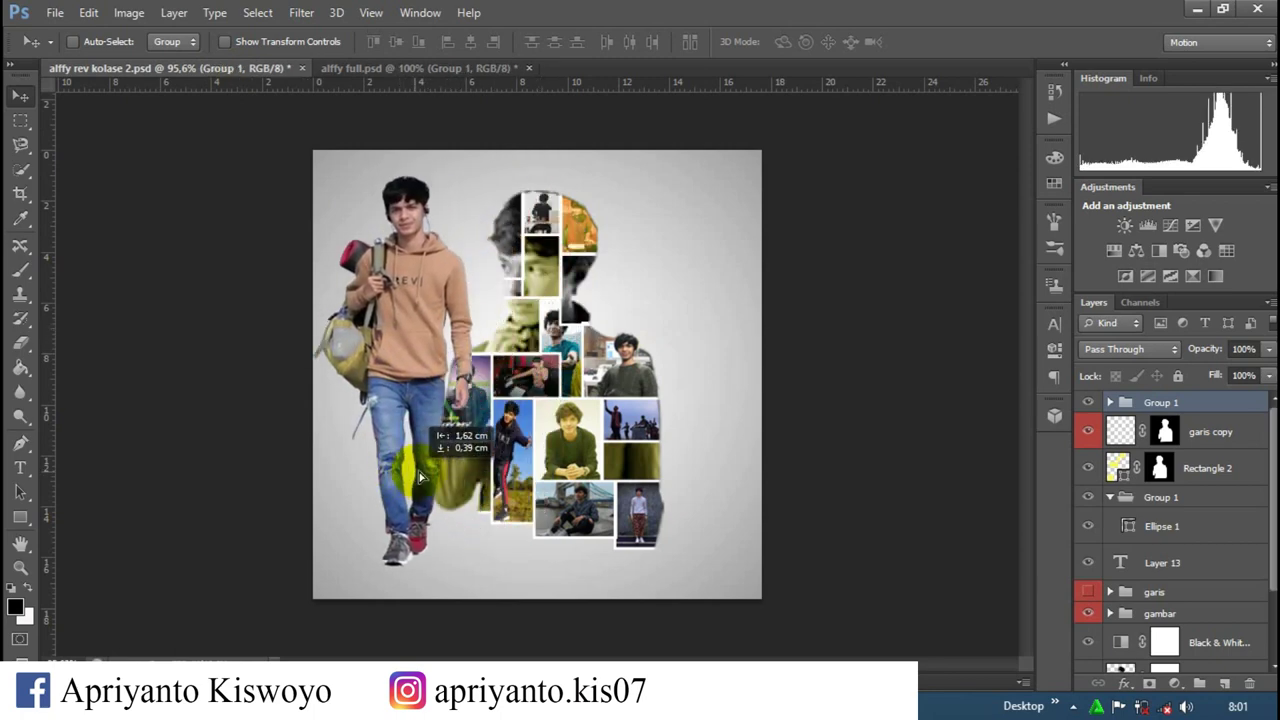
{"action": "key", "text": "ctrl+t"}
{"action": "left_click_drag", "start_coordinate": [482, 177], "coordinate": [440, 279]}
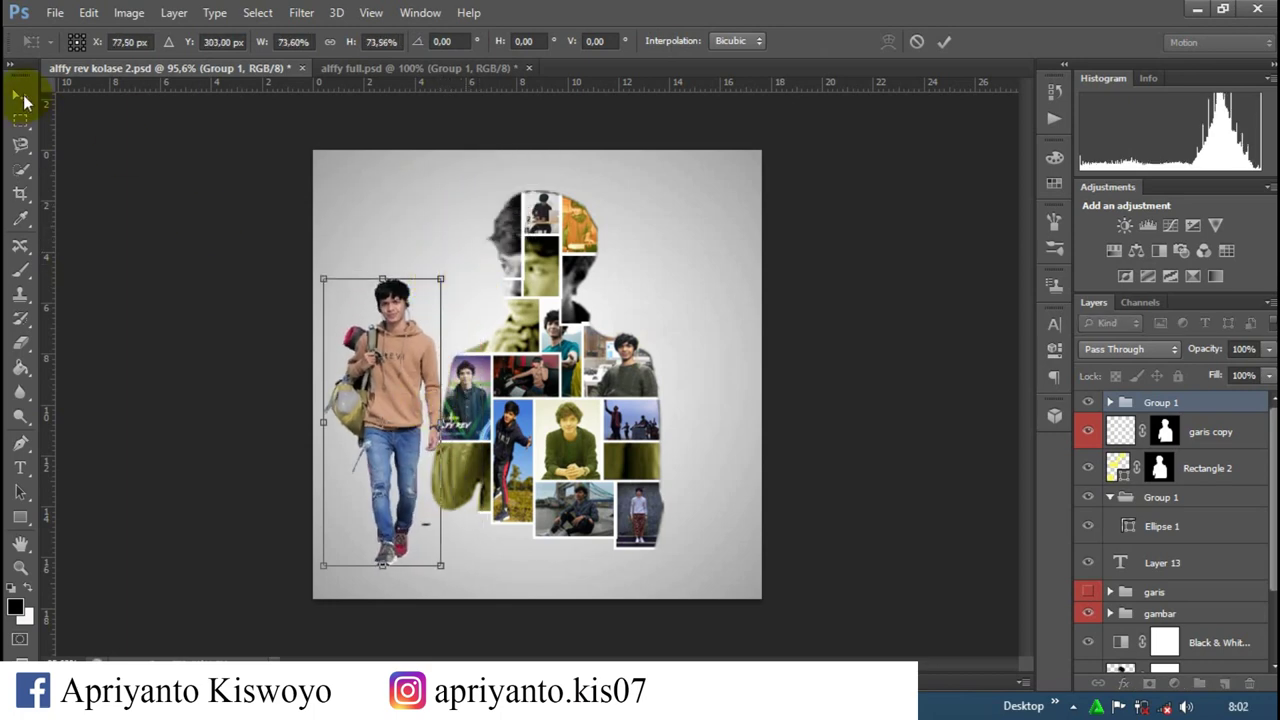
{"action": "left_click", "coordinate": [20, 96]}
{"action": "left_click", "coordinate": [571, 277]}
{"action": "left_click_drag", "start_coordinate": [402, 438], "coordinate": [452, 452]}
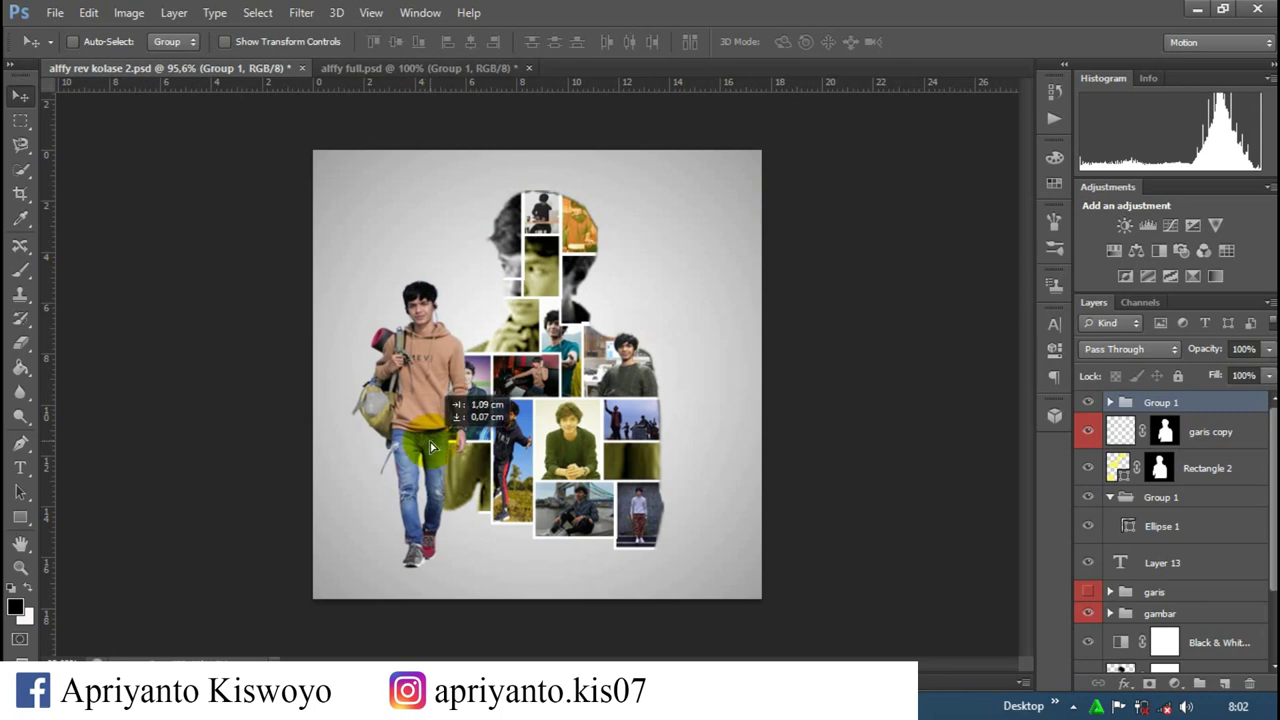
Step: Give Group 1 a Multiply drop shadow at 75% opacity, size 7 px
{"action": "right_click", "coordinate": [1051, 402]}
{"action": "left_click", "coordinate": [1047, 218]}
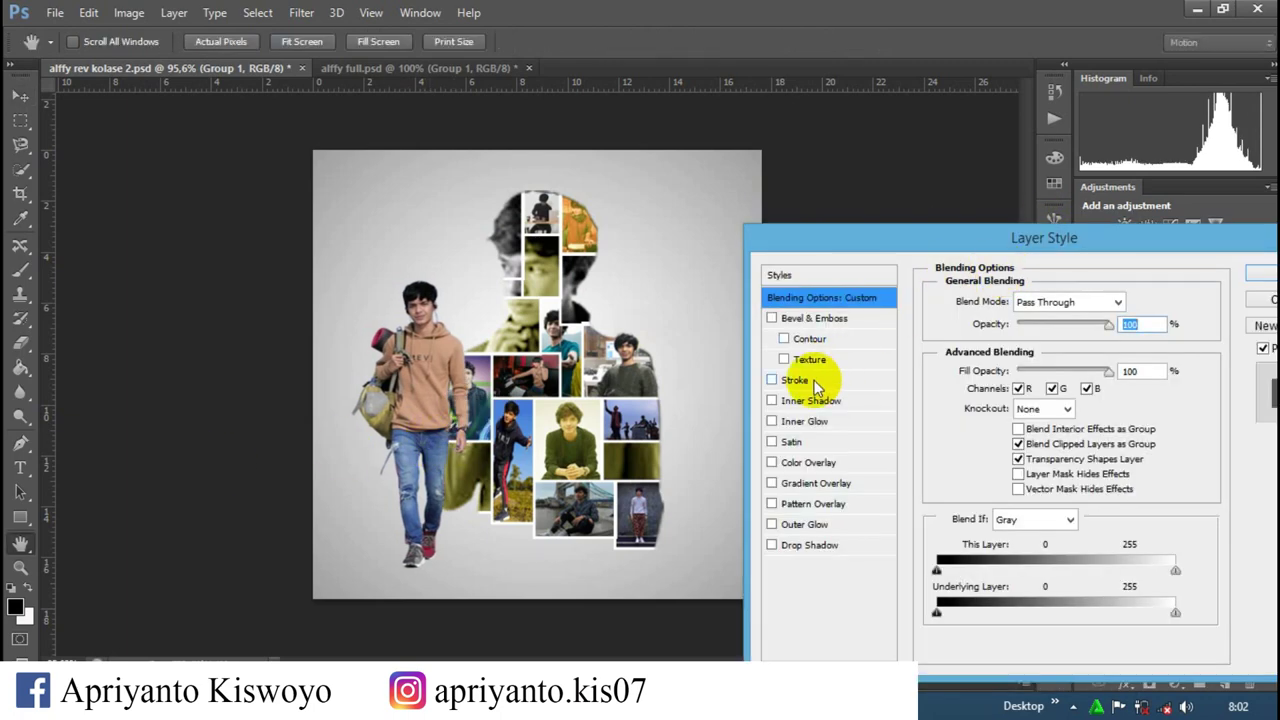
{"action": "left_click", "coordinate": [822, 546]}
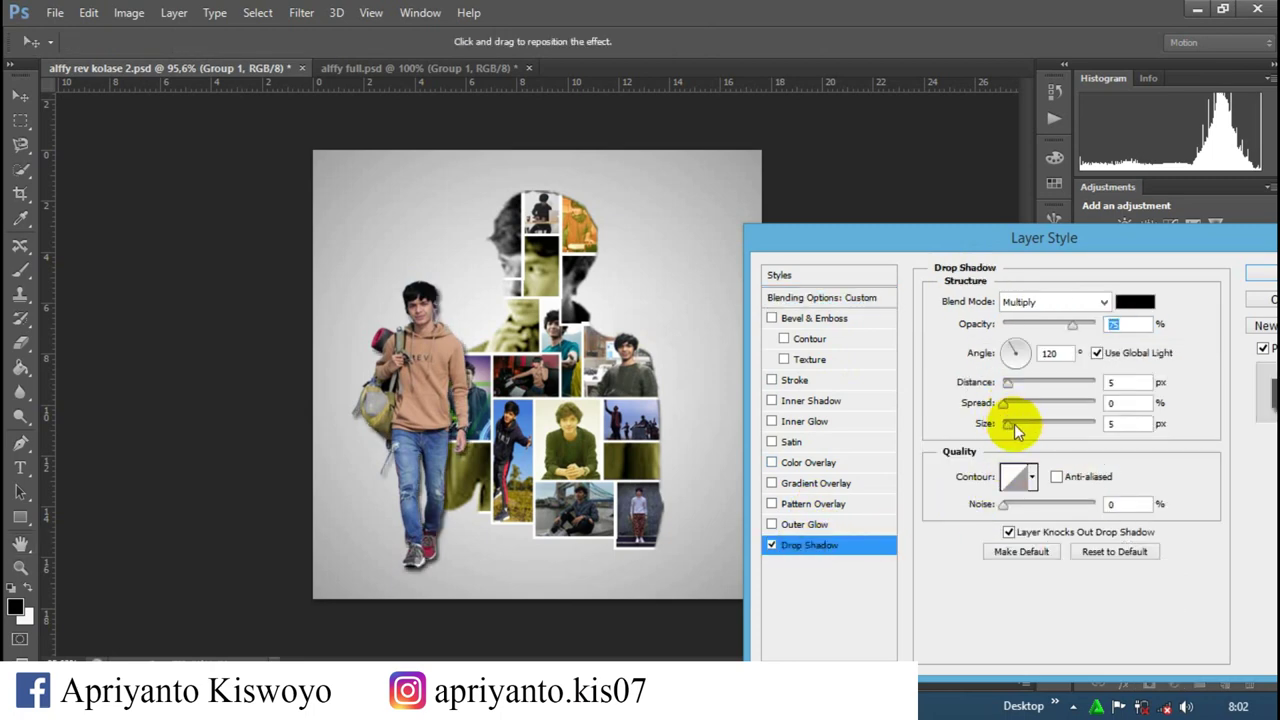
{"action": "mouse_move", "coordinate": [1014, 425]}
{"action": "left_mouse_down"}
{"action": "mouse_move", "coordinate": [1010, 435]}
{"action": "mouse_move", "coordinate": [1018, 390]}
{"action": "left_mouse_up"}
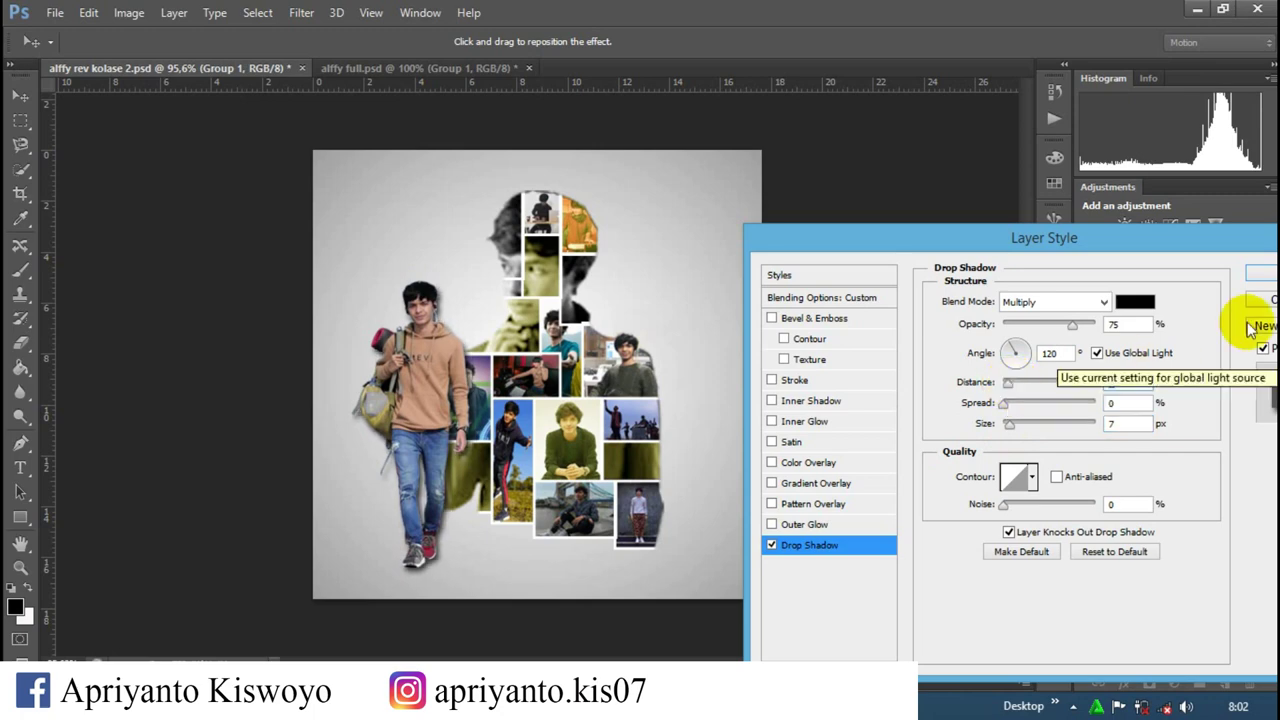
{"action": "left_click", "coordinate": [1261, 273]}
Step: Choose the Type tool with the Times New Roman font
{"action": "left_click", "coordinate": [22, 470]}
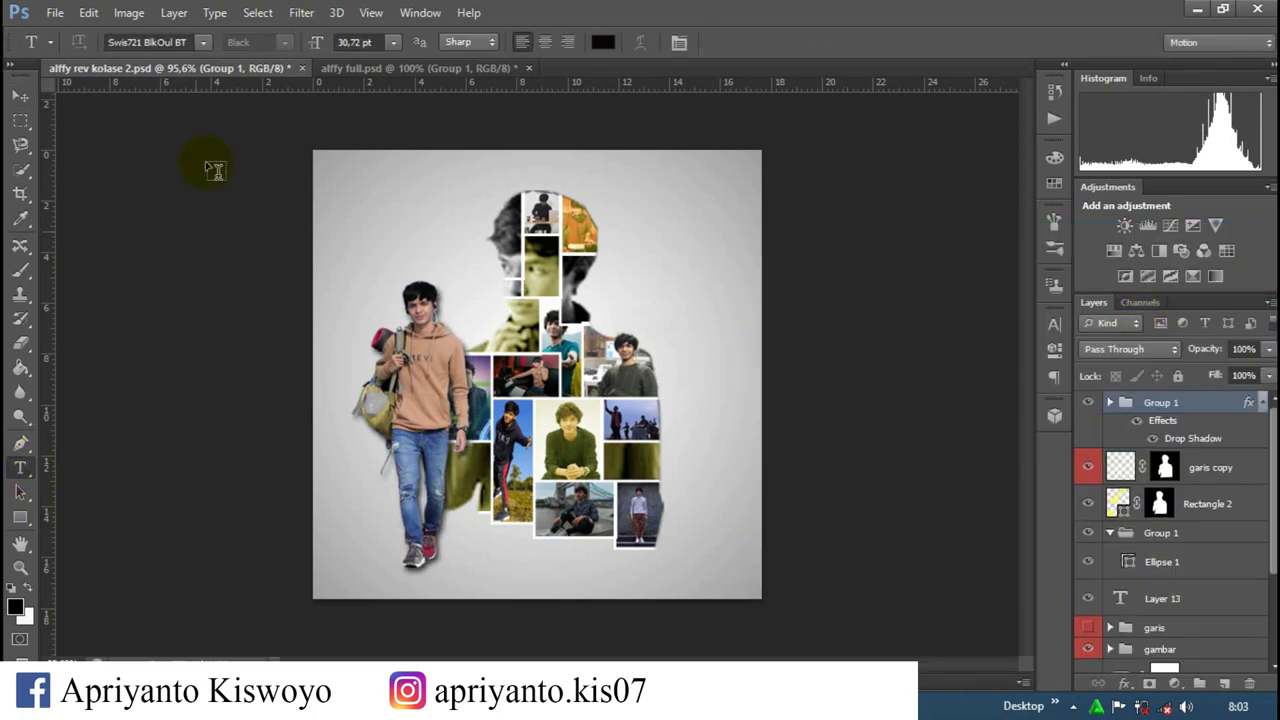
{"action": "left_click", "coordinate": [203, 42]}
{"action": "scroll", "coordinate": [200, 420], "scroll_direction": "down", "scroll_amount": 5}
{"action": "scroll", "coordinate": [237, 535], "scroll_direction": "down", "scroll_amount": 5}
{"action": "scroll", "coordinate": [237, 535], "scroll_direction": "down", "scroll_amount": 10}
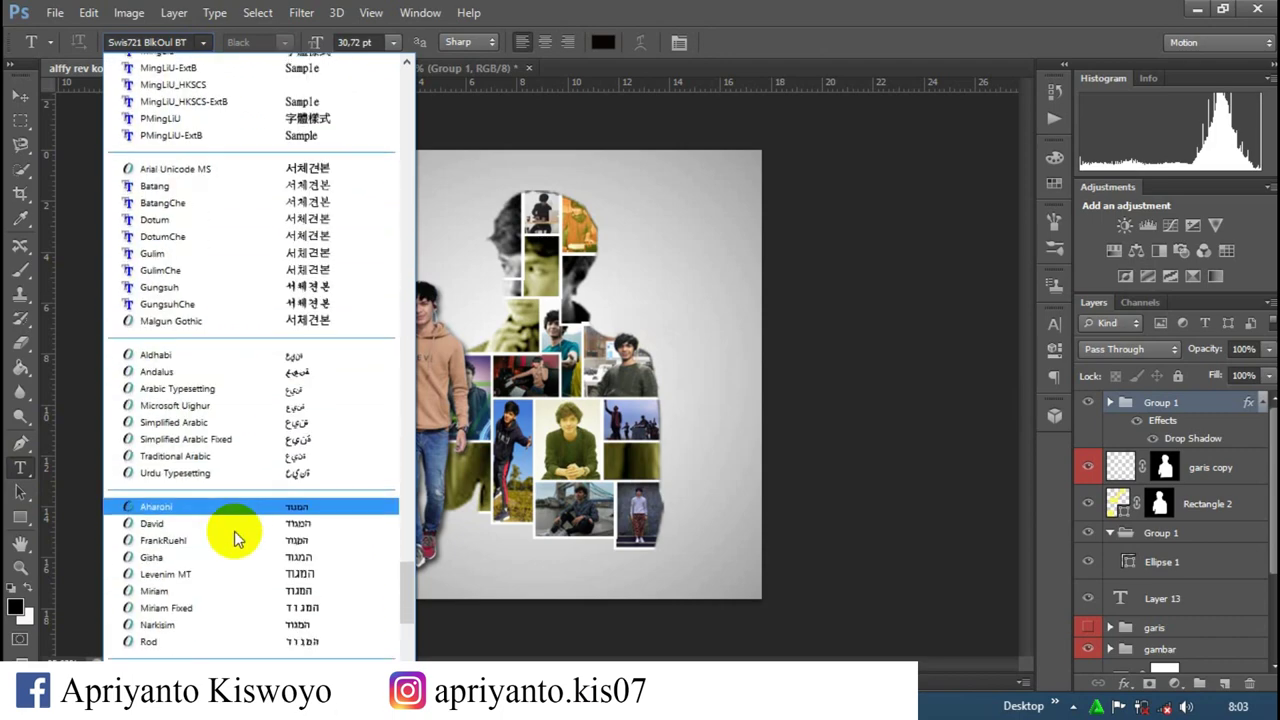
{"action": "scroll", "coordinate": [234, 531], "scroll_direction": "down", "scroll_amount": 5}
{"action": "scroll", "coordinate": [234, 531], "scroll_direction": "down", "scroll_amount": 1}
{"action": "scroll", "coordinate": [234, 531], "scroll_direction": "down", "scroll_amount": 2}
{"action": "left_click_drag", "start_coordinate": [410, 615], "coordinate": [408, 471]}
{"action": "left_click", "coordinate": [285, 484]}
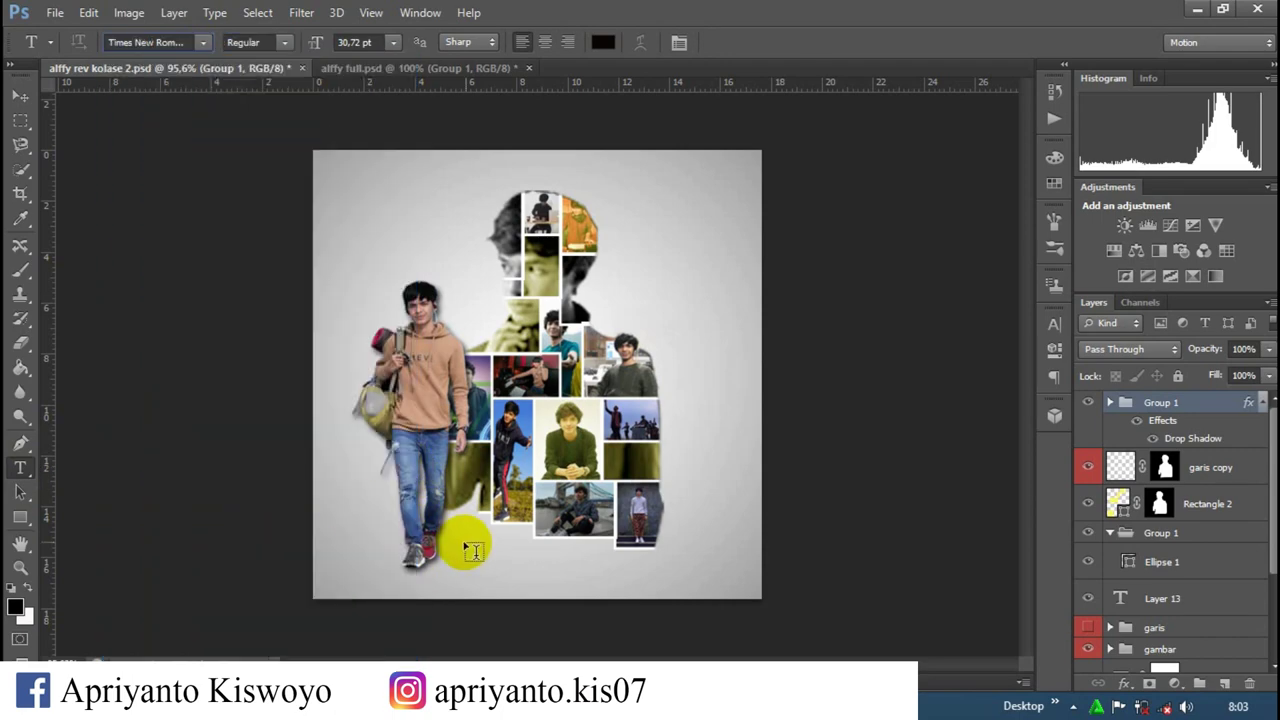
Step: Type the dark 'Alffy Rev' title below the collage and nudge it down-left
{"action": "left_click", "coordinate": [476, 538]}
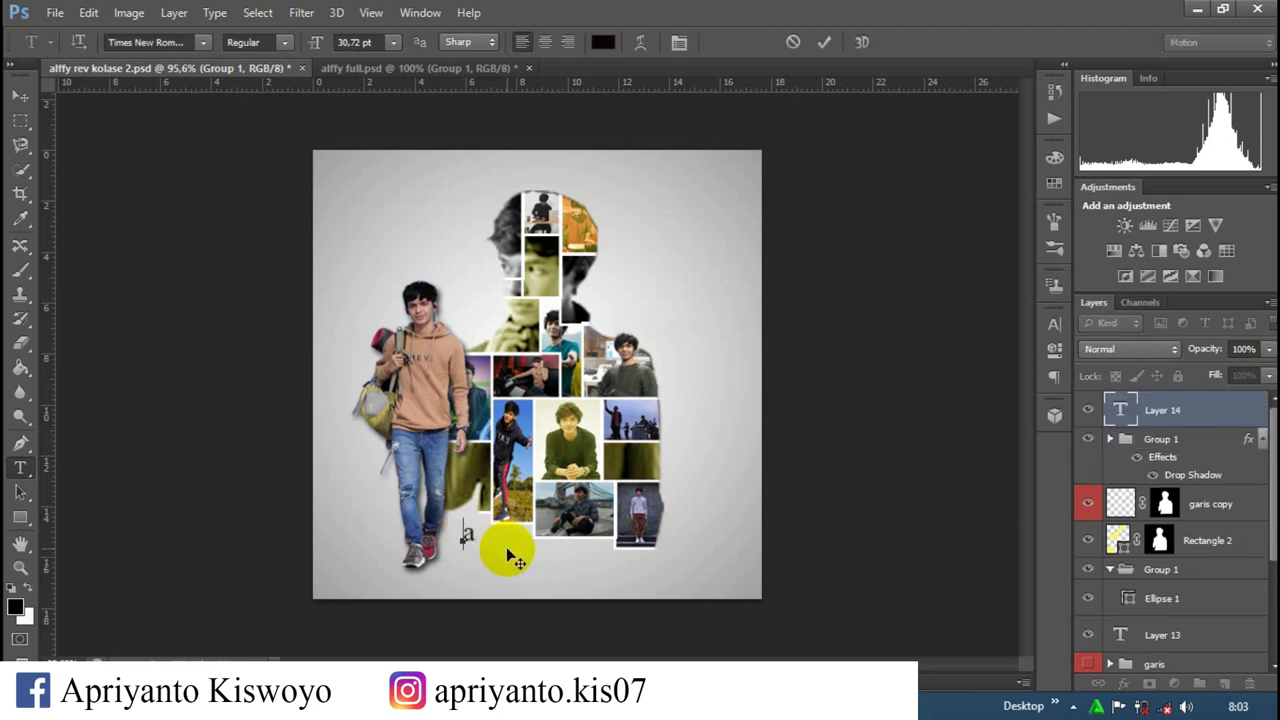
{"action": "type", "text": "Al"}
{"action": "type", "text": "ffy Rev"}
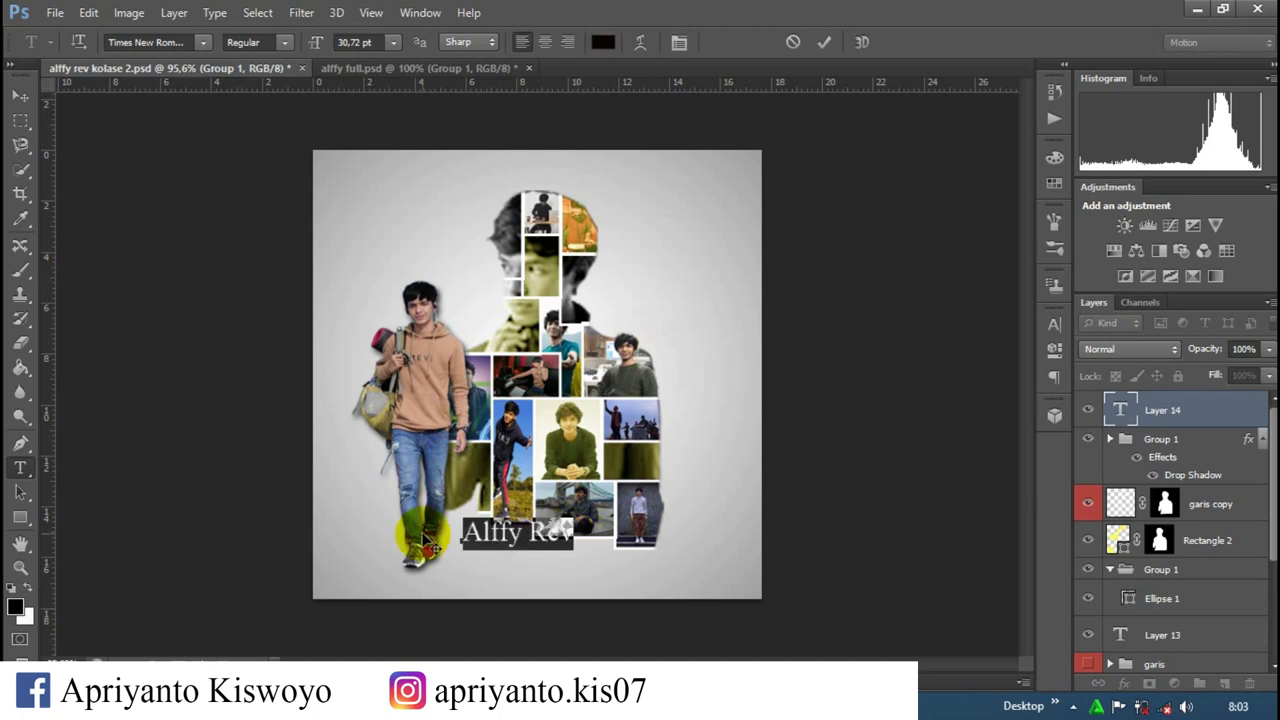
{"action": "left_click", "coordinate": [602, 42]}
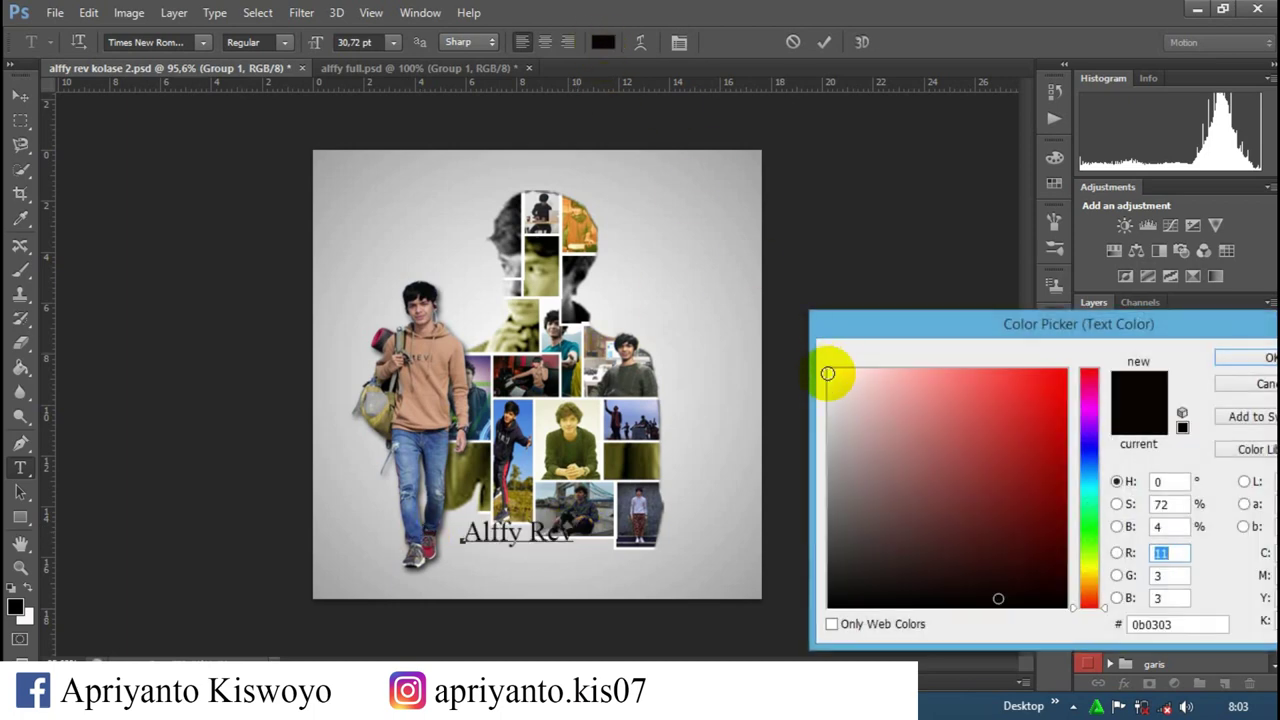
{"action": "left_click", "coordinate": [1265, 357]}
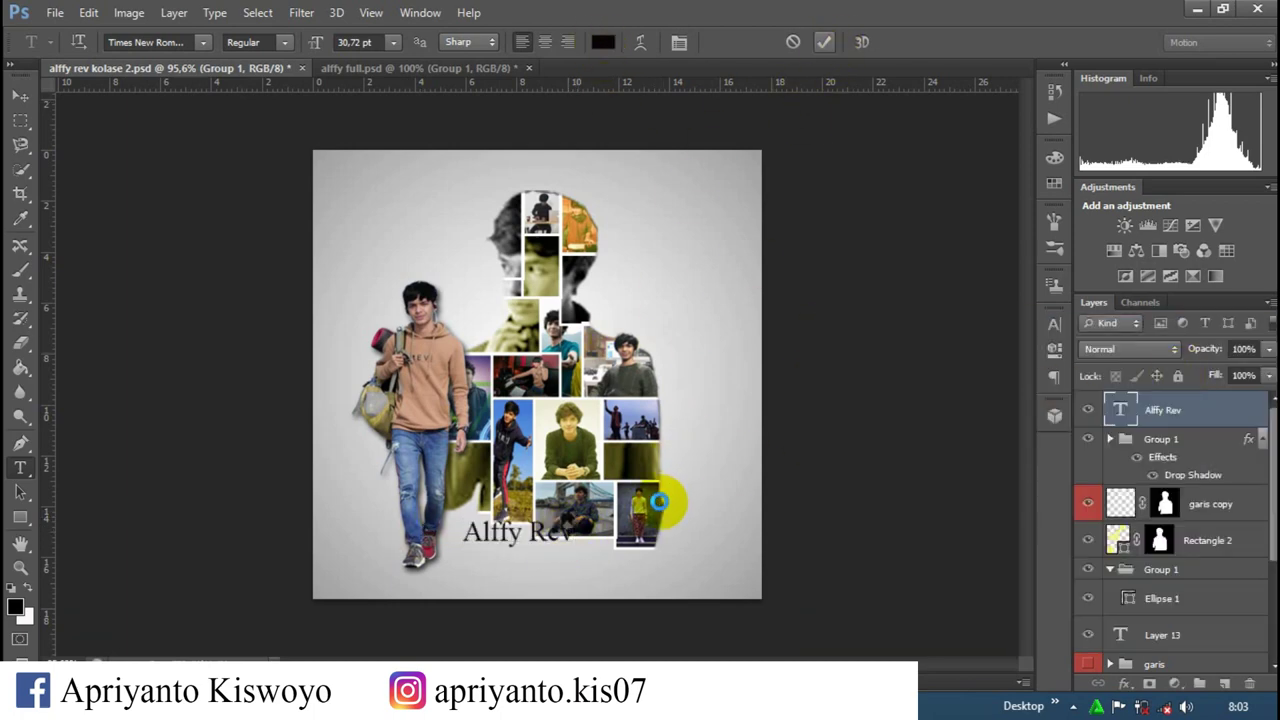
{"action": "left_click_drag", "start_coordinate": [540, 533], "coordinate": [530, 550]}
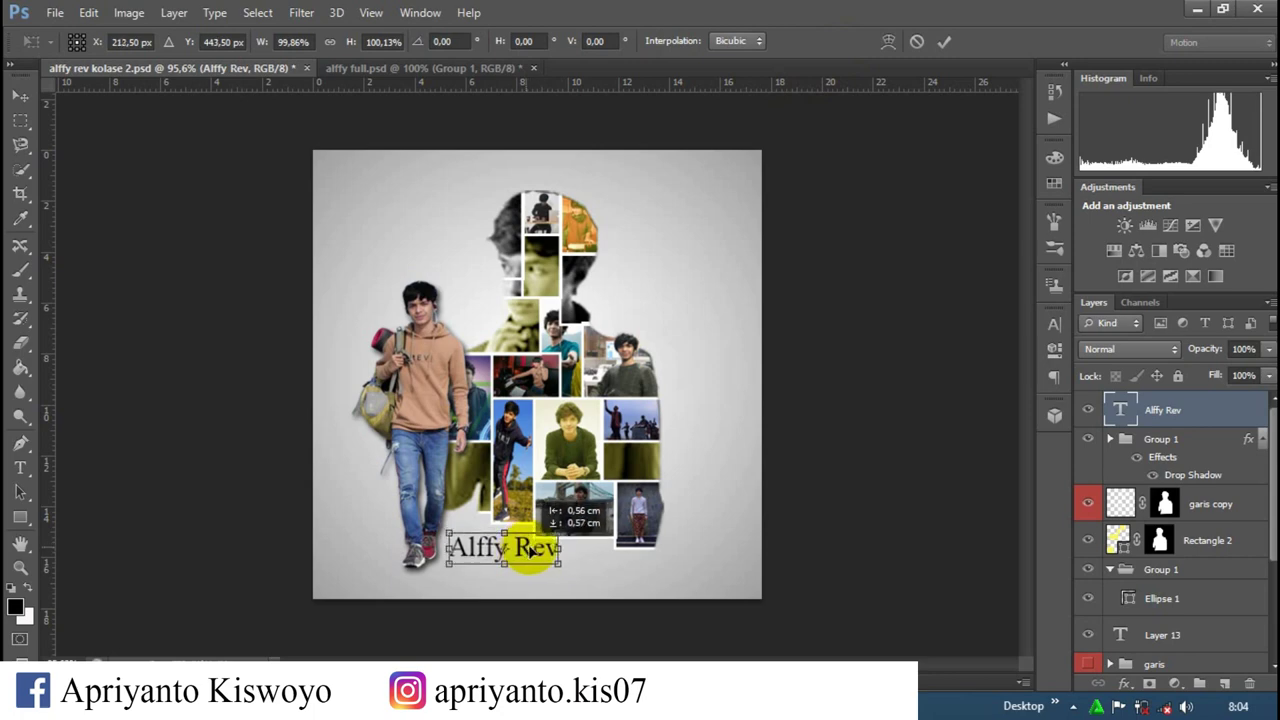
Step: Give the title a 3 px light-grey stroke and a drop shadow
{"action": "left_click", "coordinate": [943, 41]}
{"action": "right_click", "coordinate": [750, 447]}
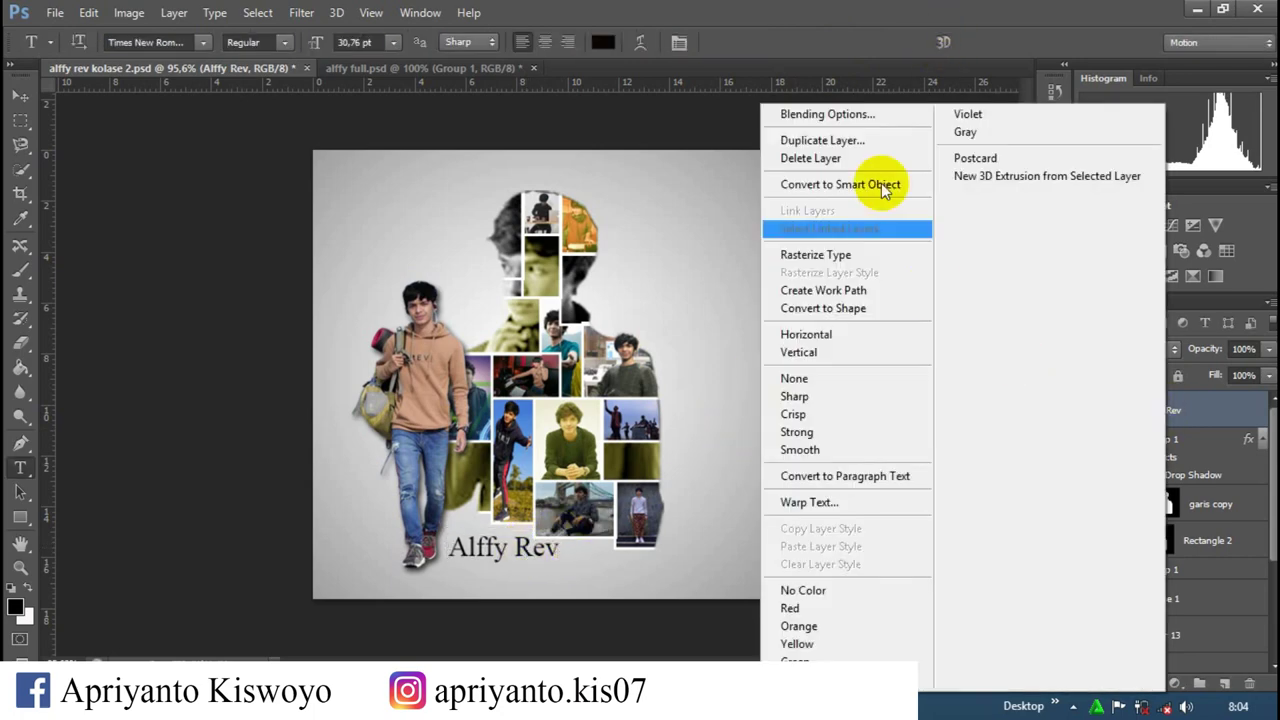
{"action": "left_click", "coordinate": [920, 70]}
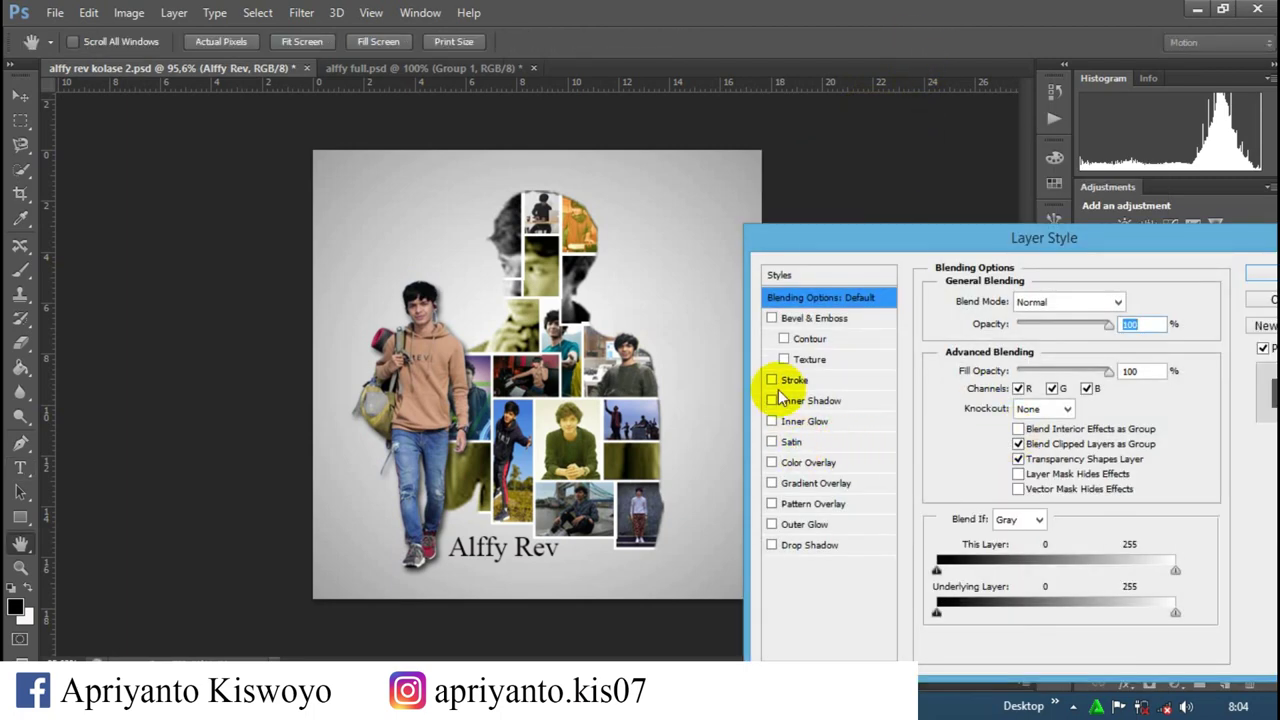
{"action": "left_click", "coordinate": [773, 381]}
{"action": "left_click", "coordinate": [795, 379]}
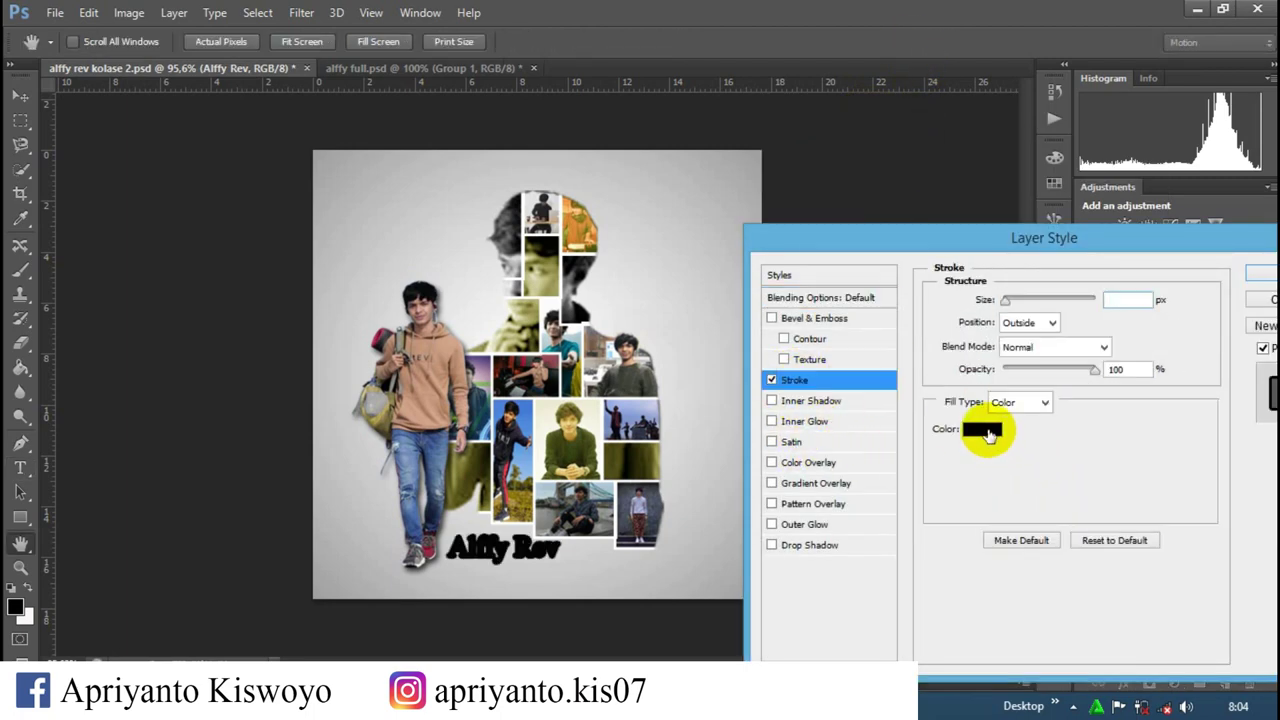
{"action": "left_click", "coordinate": [1002, 435]}
{"action": "left_click_drag", "start_coordinate": [830, 372], "coordinate": [834, 400]}
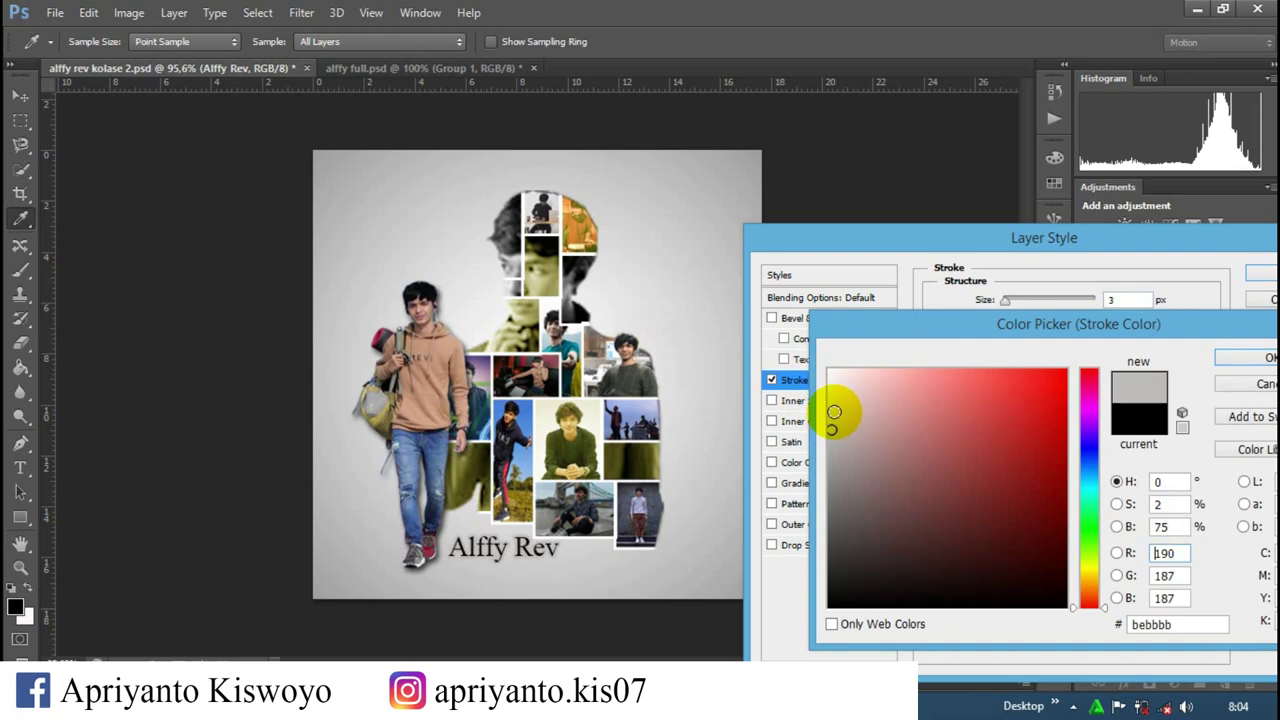
{"action": "left_click", "coordinate": [1262, 358]}
{"action": "left_click", "coordinate": [808, 545]}
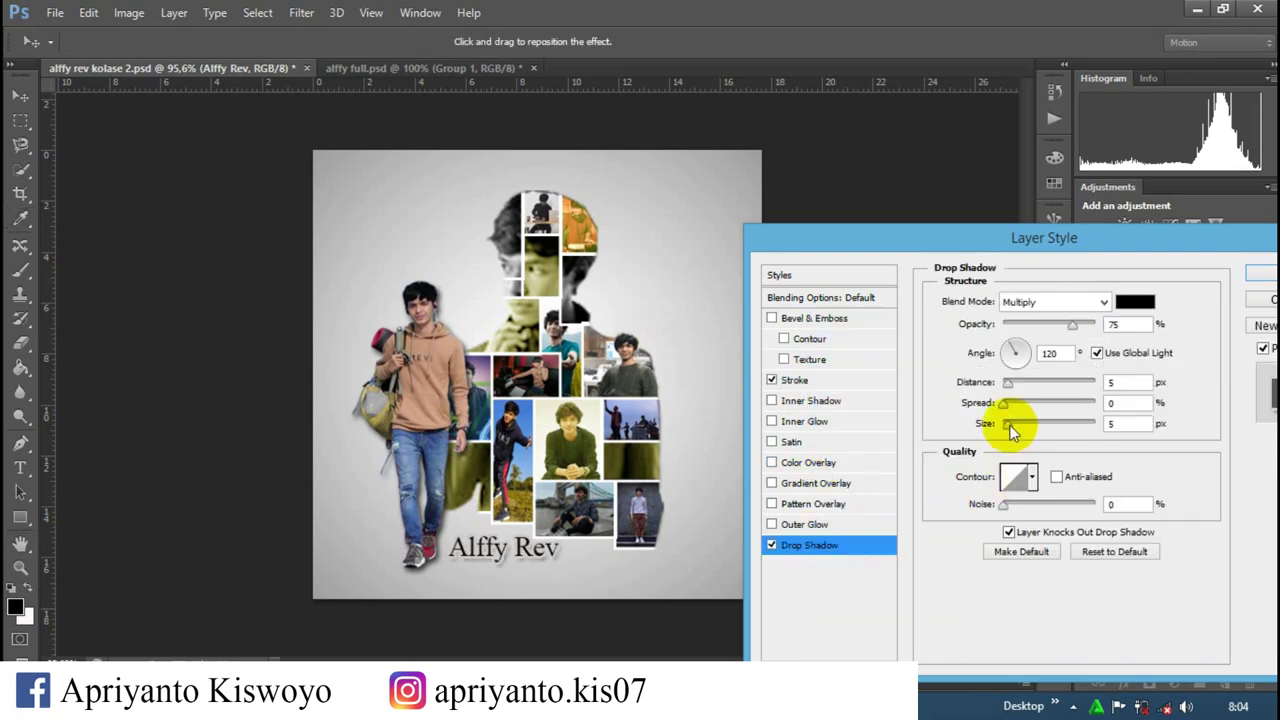
{"action": "left_click_drag", "start_coordinate": [1008, 383], "coordinate": [1020, 388]}
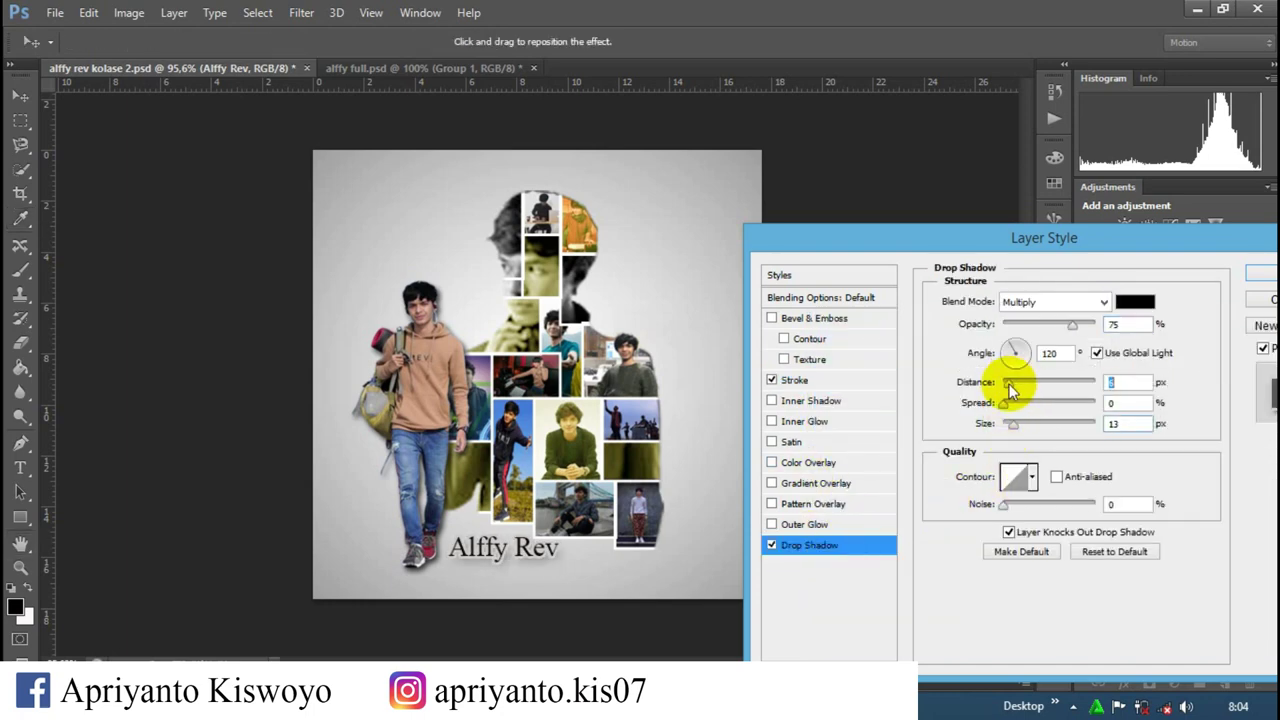
{"action": "left_click", "coordinate": [1258, 272]}
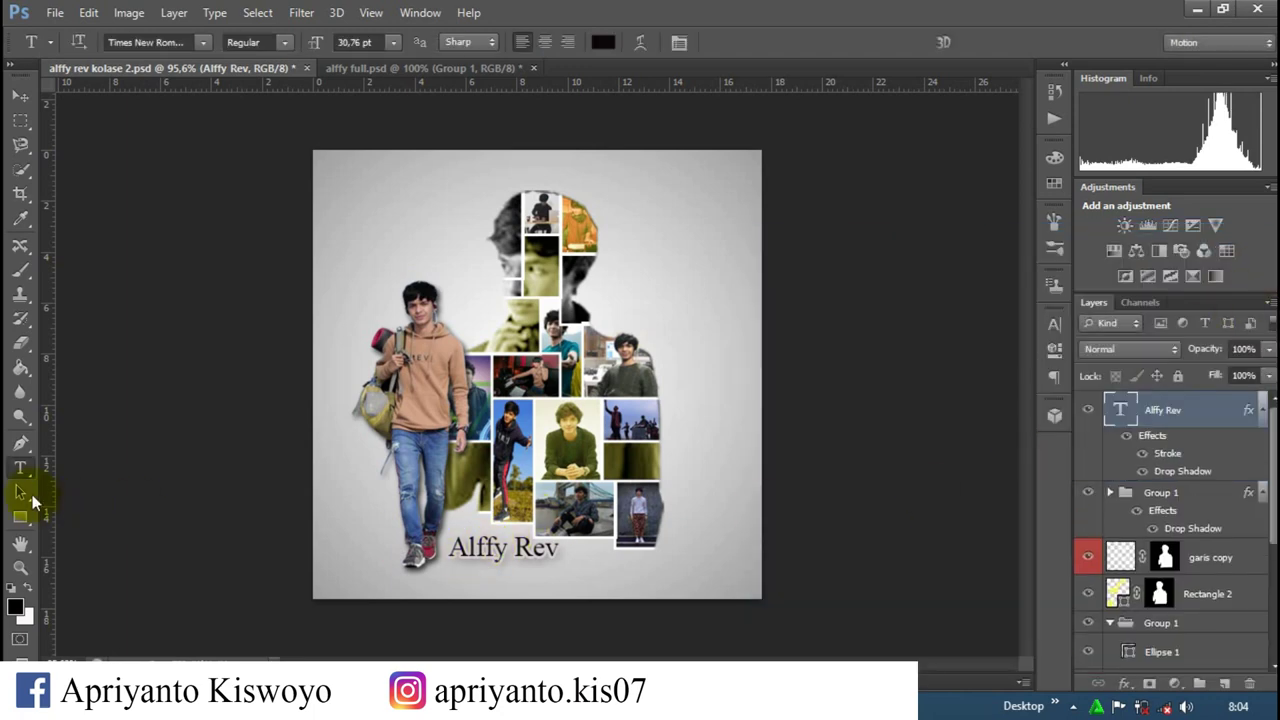
Step: Delete the title's A, shift 'lffy Rev' right, and start a new text layer for the initial
{"action": "left_click", "coordinate": [467, 548]}
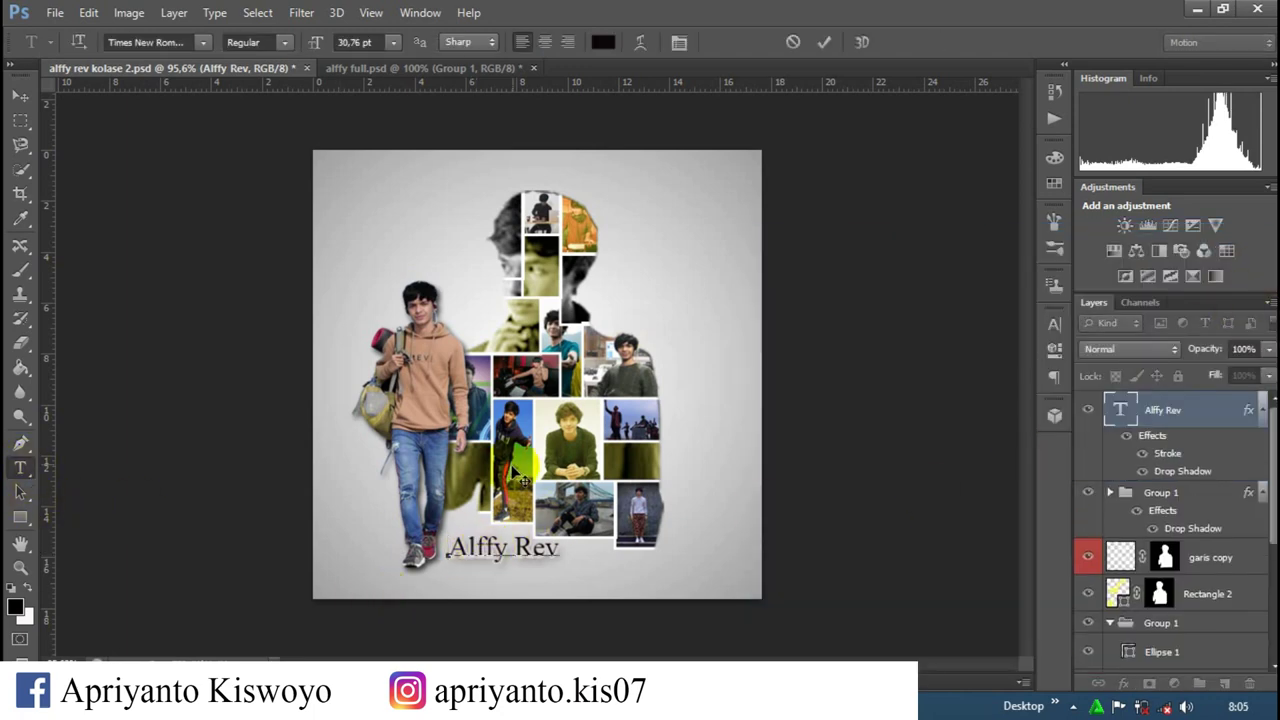
{"action": "key", "text": "Delete"}
{"action": "left_click", "coordinate": [824, 42]}
{"action": "key", "text": "v"}
{"action": "left_click_drag", "start_coordinate": [477, 556], "coordinate": [502, 557]}
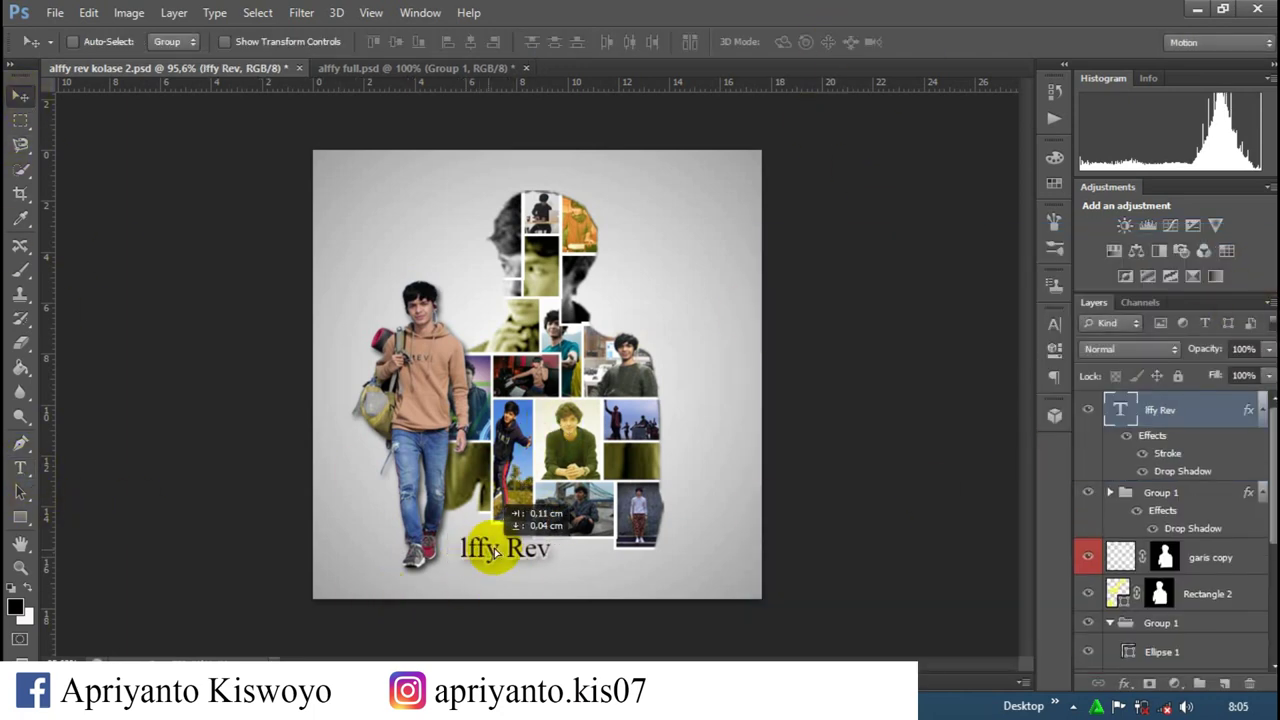
{"action": "left_click", "coordinate": [20, 467]}
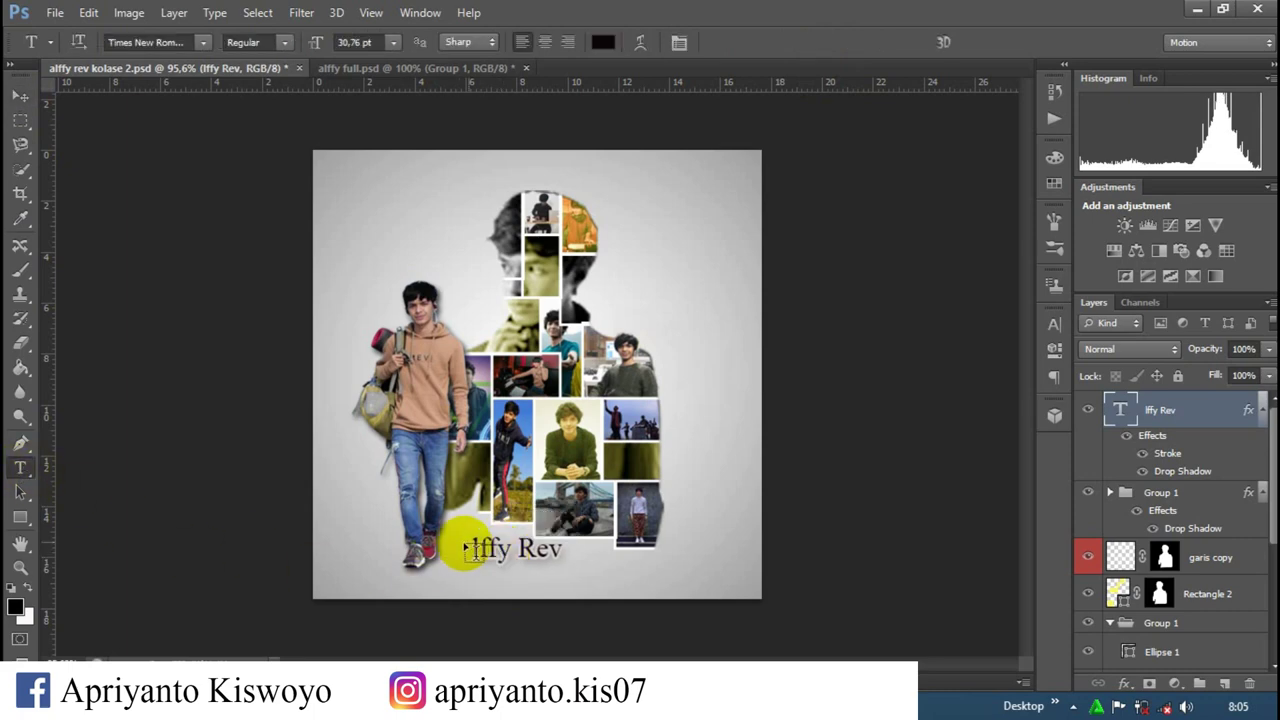
{"action": "left_click", "coordinate": [448, 537]}
{"action": "type", "text": "A"}
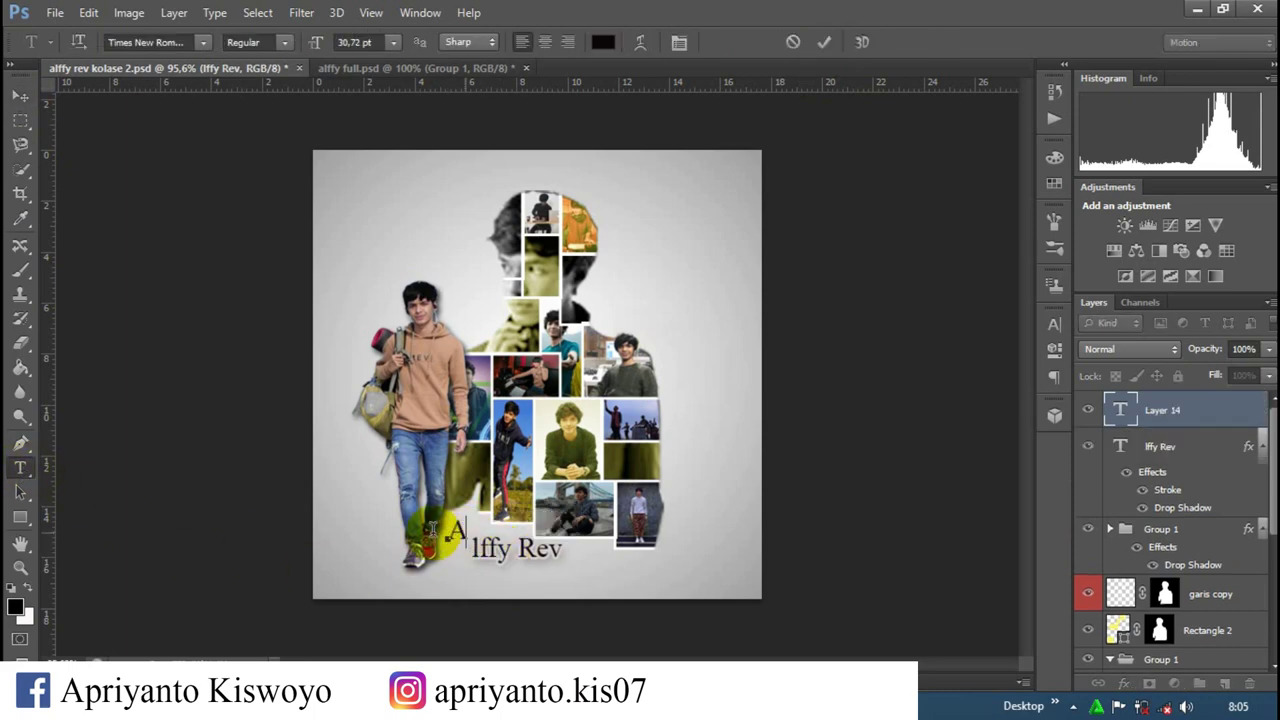
Step: Set the initial A to 48 pt and move it down beside 'lffy Rev'
{"action": "left_click", "coordinate": [393, 42]}
{"action": "left_click", "coordinate": [379, 339]}
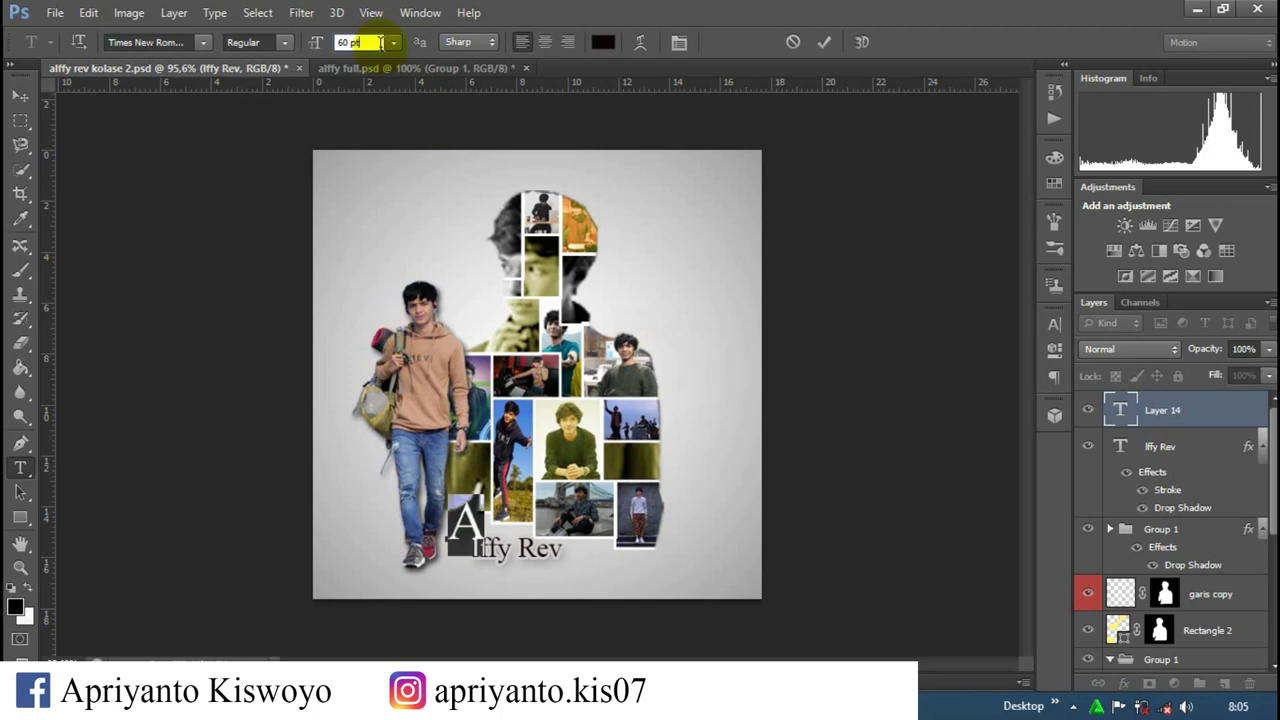
{"action": "left_click", "coordinate": [393, 42]}
{"action": "left_click", "coordinate": [398, 304]}
{"action": "left_click", "coordinate": [391, 42]}
{"action": "left_click", "coordinate": [379, 321]}
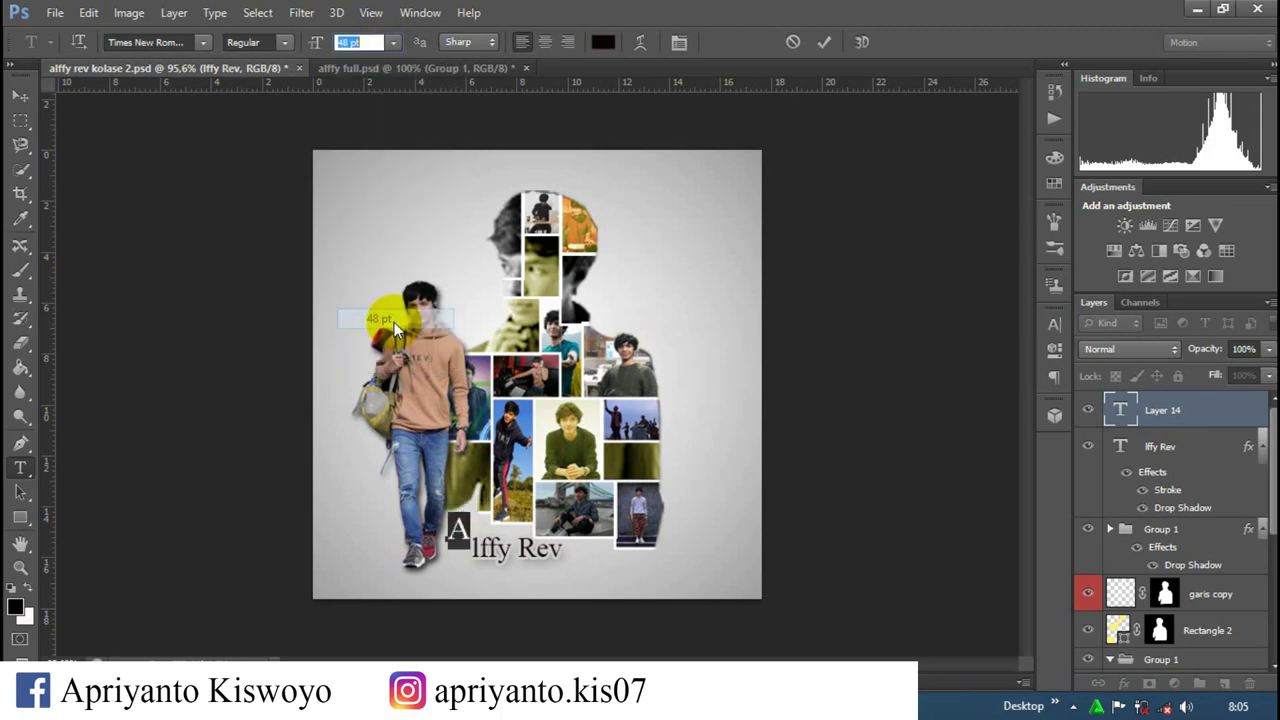
{"action": "left_click", "coordinate": [823, 42]}
{"action": "left_click", "coordinate": [20, 96]}
{"action": "left_click_drag", "start_coordinate": [460, 526], "coordinate": [455, 545]}
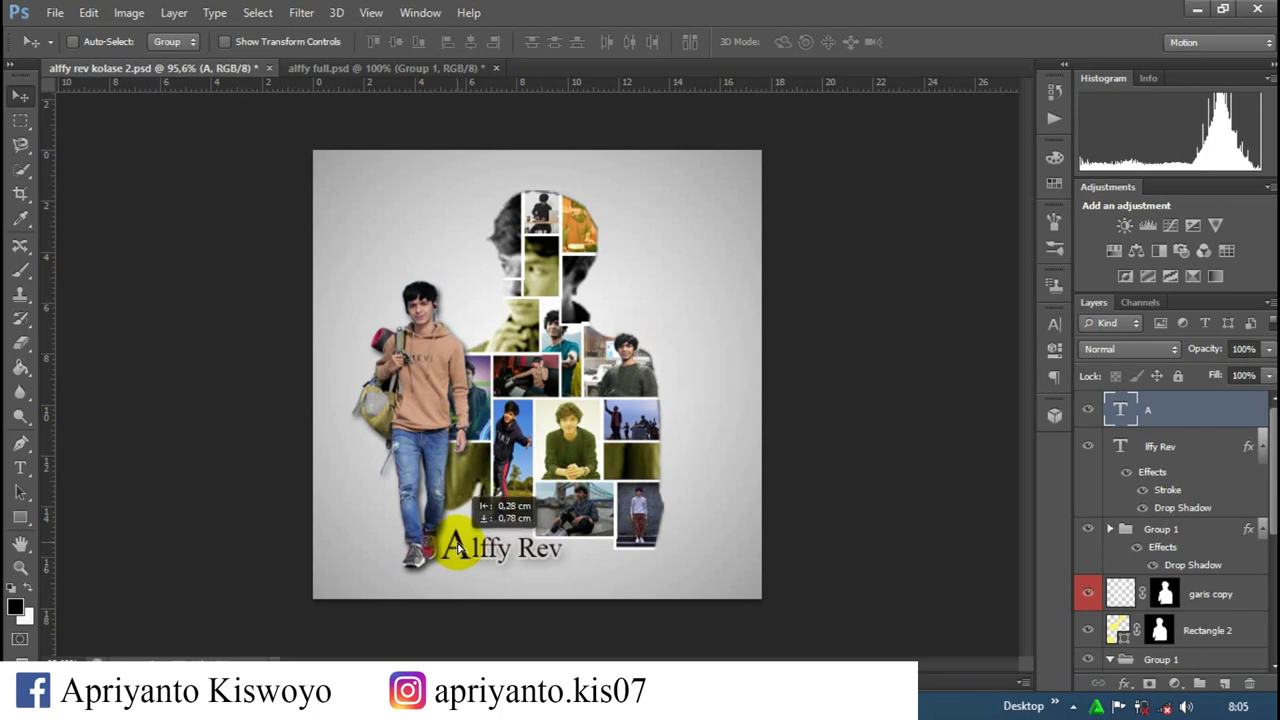
Step: Give the A layer a light grey stroke outline
{"action": "right_click", "coordinate": [1158, 410]}
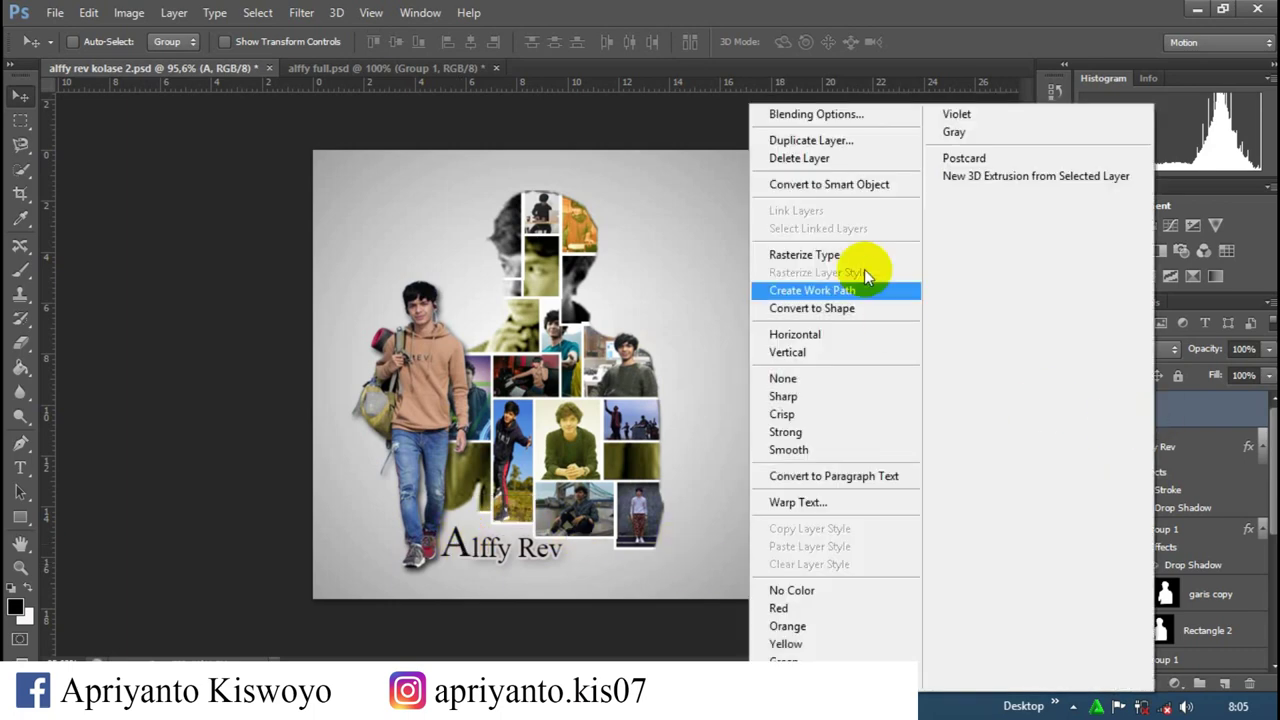
{"action": "left_click", "coordinate": [861, 116]}
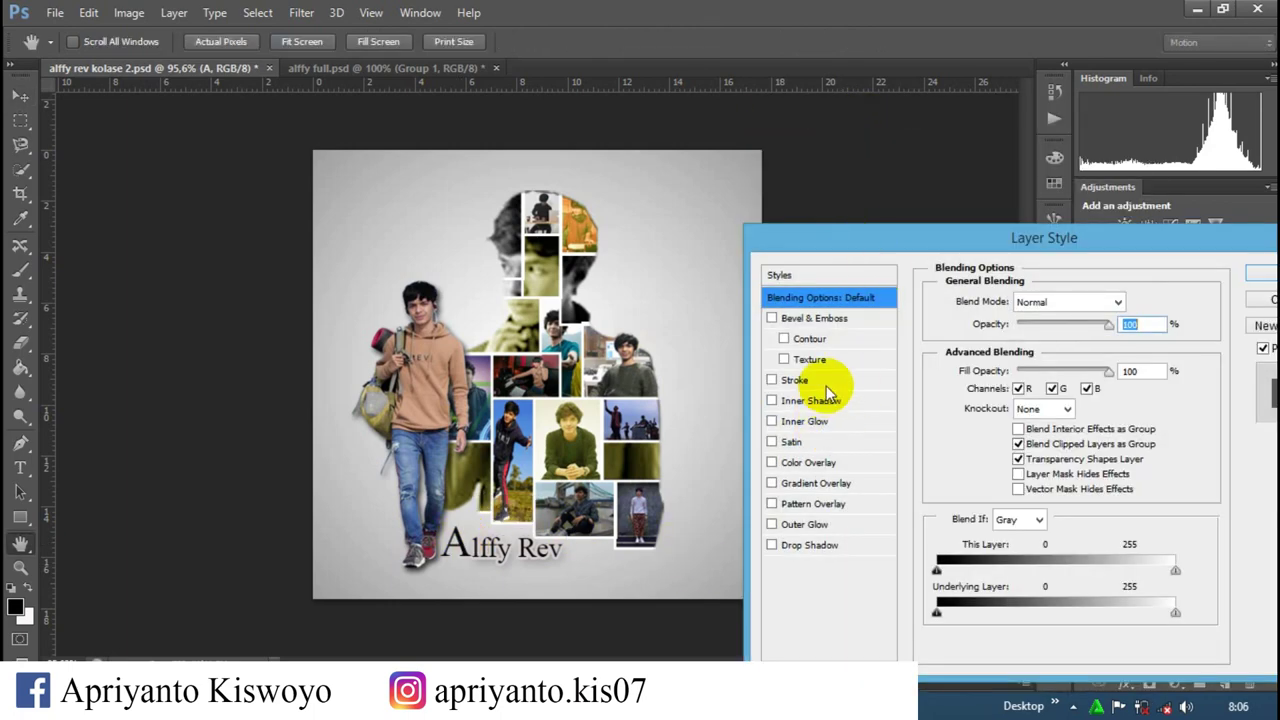
{"action": "left_click", "coordinate": [820, 382]}
{"action": "left_click", "coordinate": [978, 428]}
{"action": "left_click", "coordinate": [843, 434]}
{"action": "left_click_drag", "start_coordinate": [843, 434], "coordinate": [837, 406]}
{"action": "left_click", "coordinate": [1242, 358]}
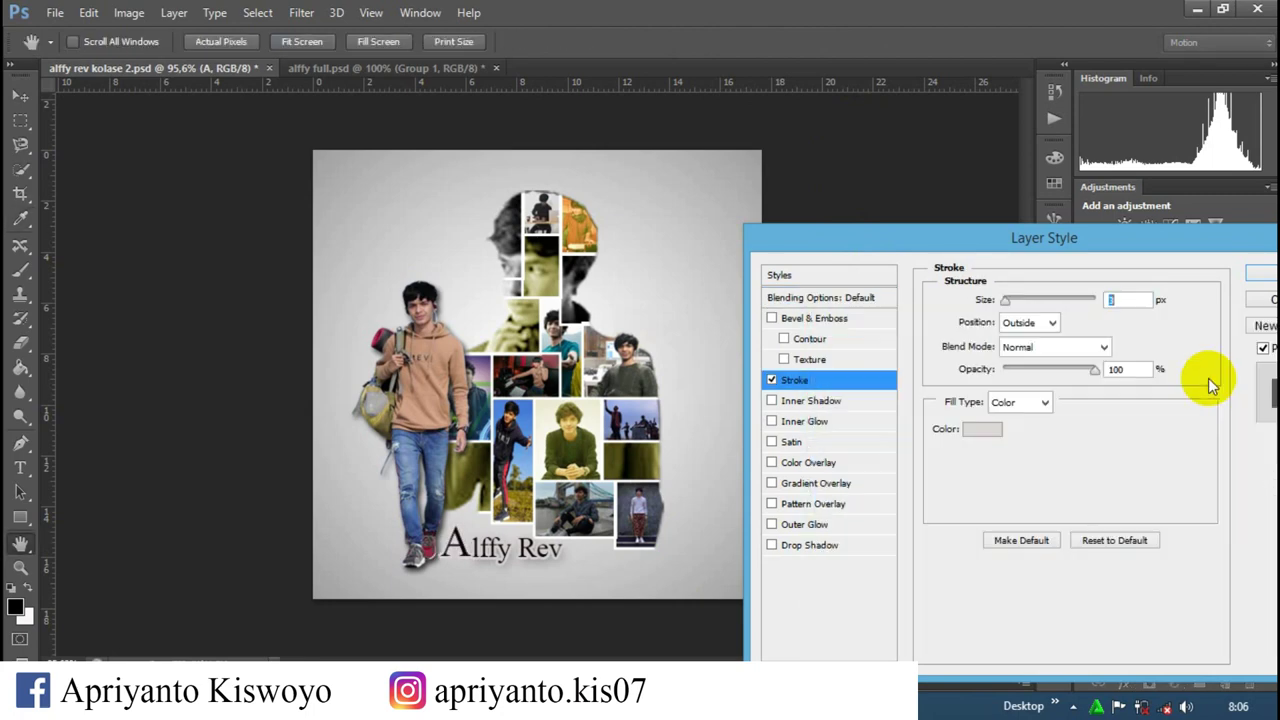
Step: Add a drop shadow with adjusted size and distance to the A and apply the styles
{"action": "left_click", "coordinate": [818, 546]}
{"action": "left_click_drag", "start_coordinate": [1008, 424], "coordinate": [1015, 426]}
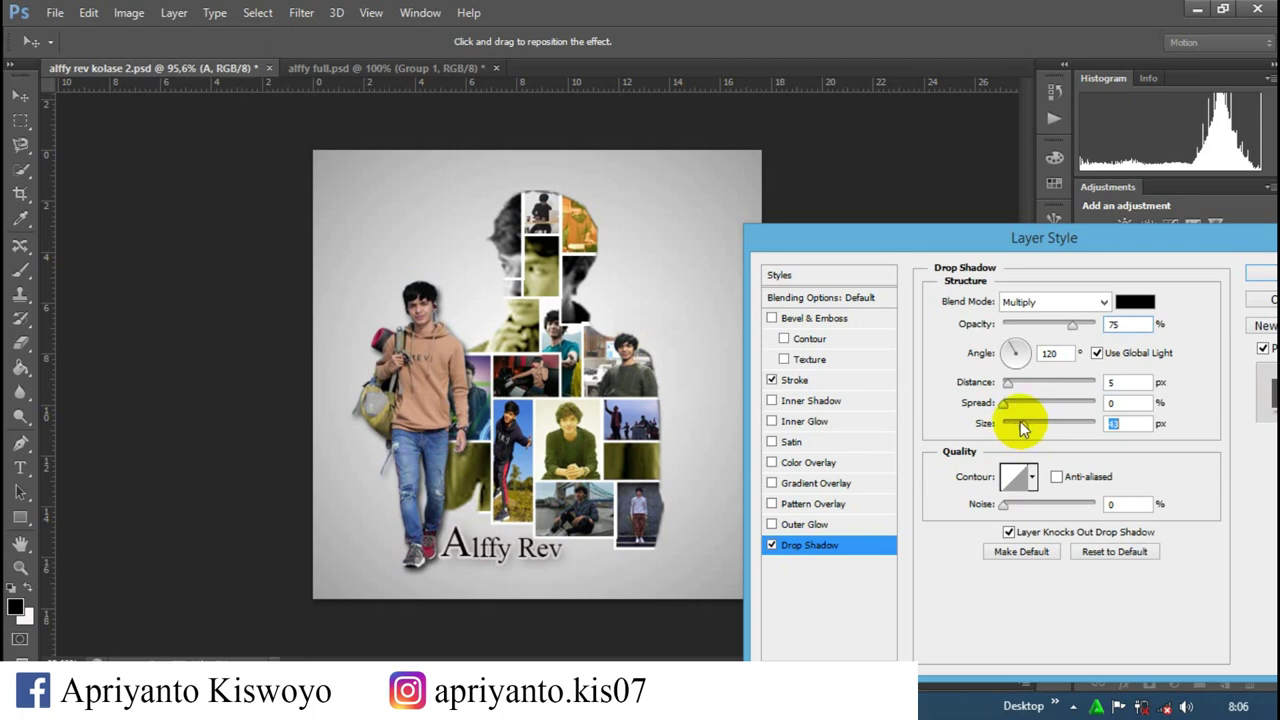
{"action": "left_click", "coordinate": [1012, 384]}
{"action": "left_click", "coordinate": [820, 380]}
{"action": "left_click", "coordinate": [1135, 300]}
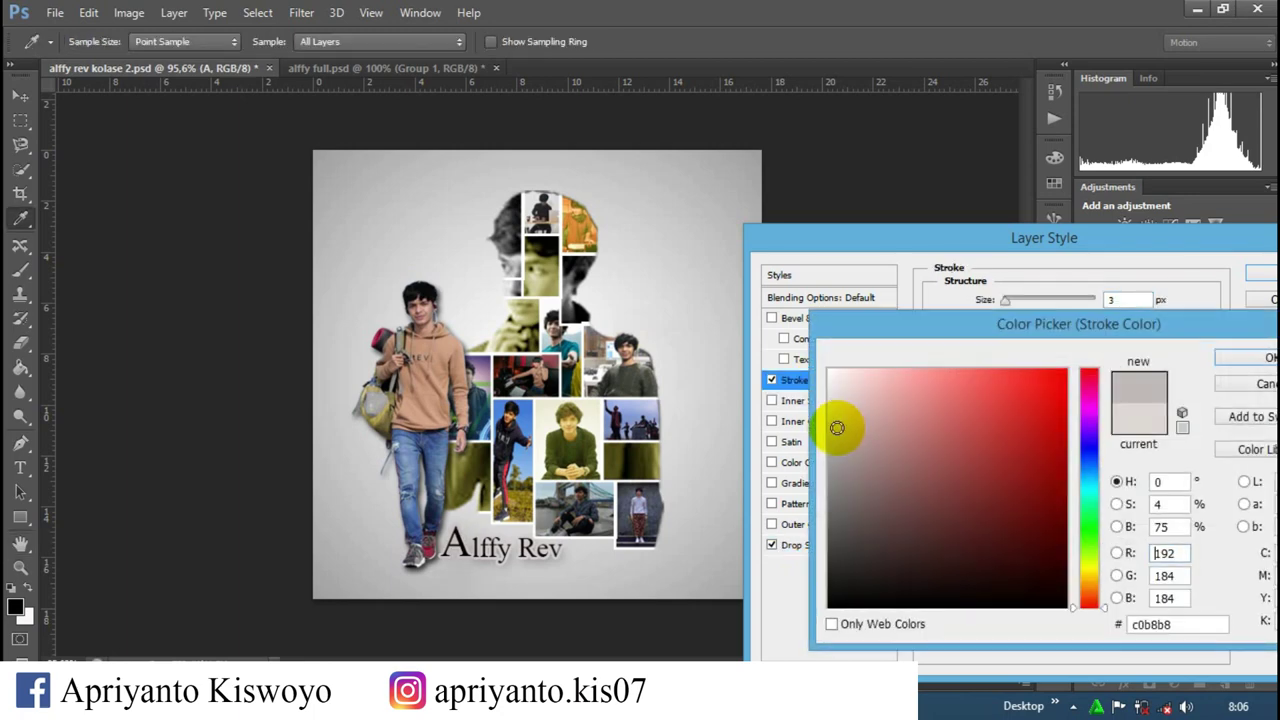
{"action": "left_click", "coordinate": [1255, 357]}
{"action": "left_click", "coordinate": [1260, 273]}
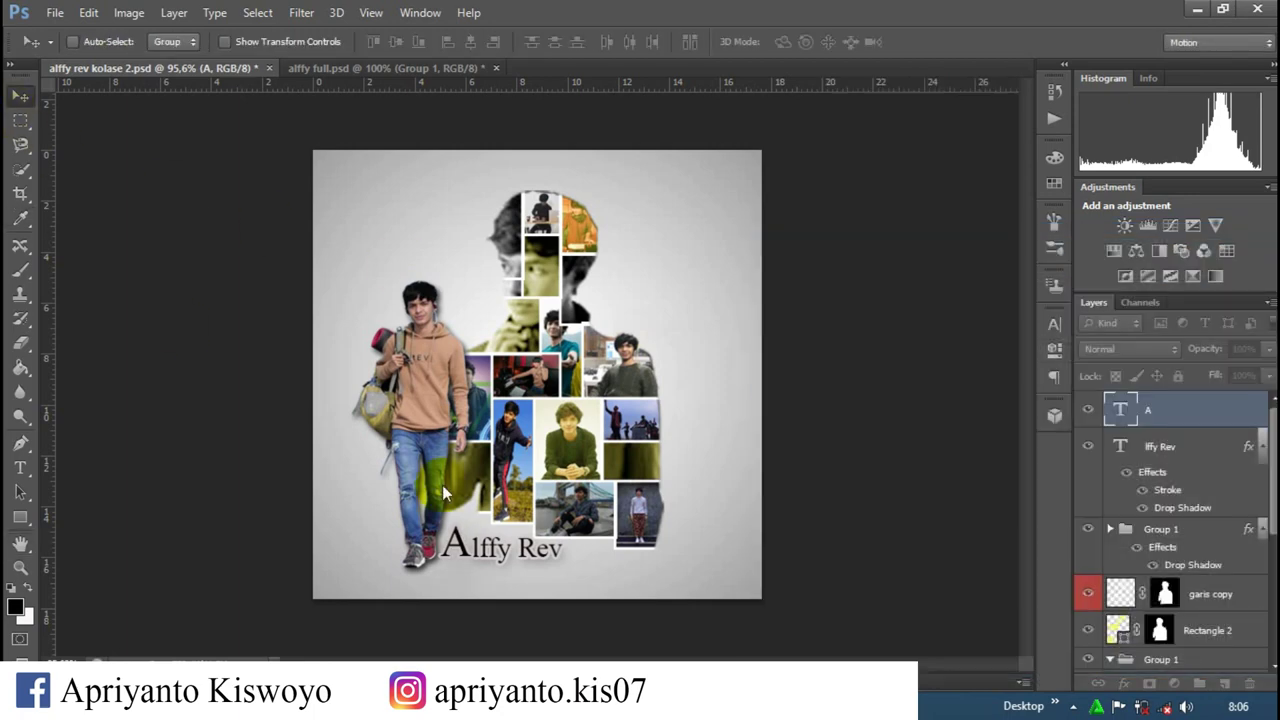
Step: Reposition the A closer beside 'lffy Rev'
{"action": "left_click", "coordinate": [455, 545]}
{"action": "left_click", "coordinate": [522, 566]}
{"action": "left_click_drag", "start_coordinate": [521, 566], "coordinate": [457, 556]}
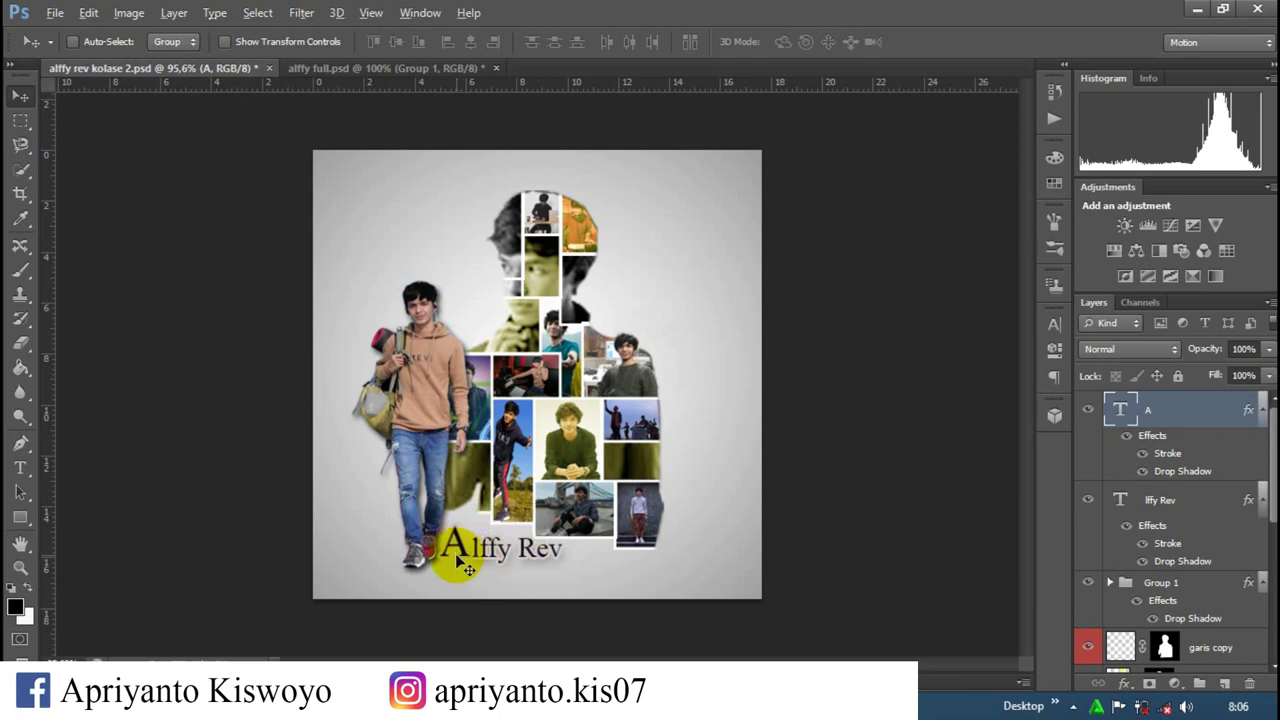
{"action": "scroll", "coordinate": [463, 568], "scroll_direction": "up", "scroll_amount": 3}
{"action": "left_click_drag", "start_coordinate": [441, 600], "coordinate": [433, 597]}
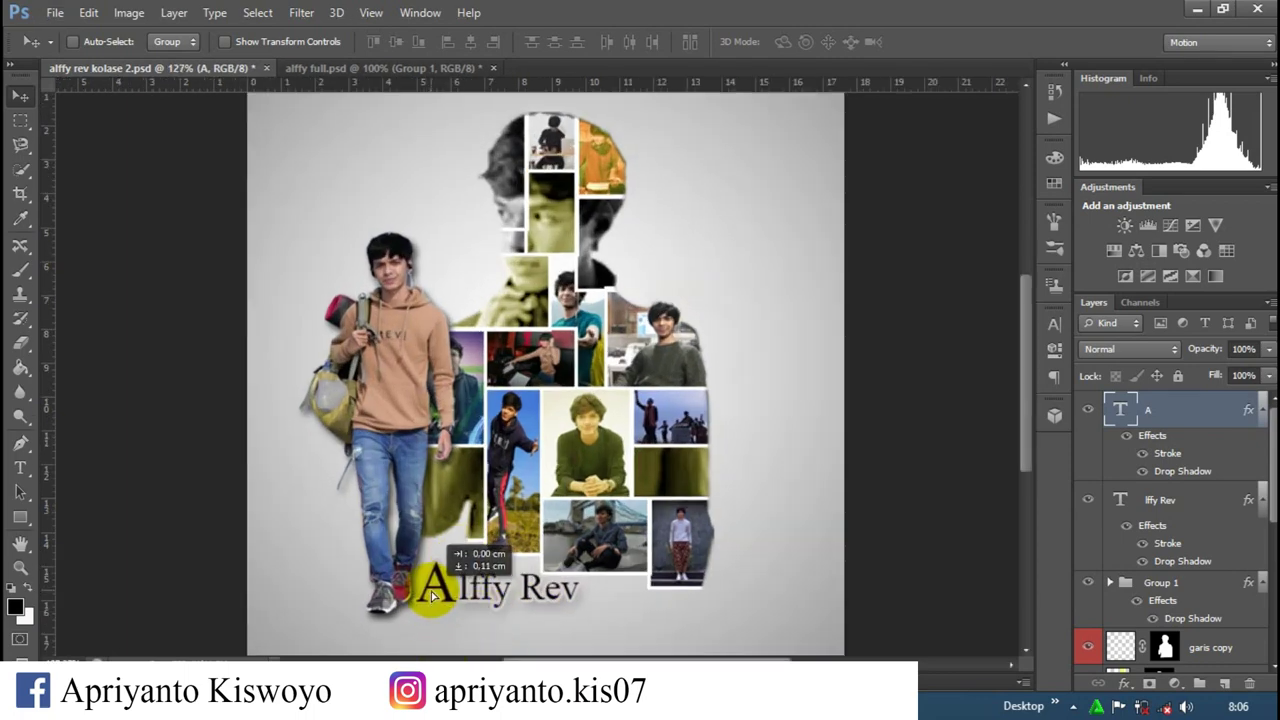
Step: Scale the A up to about 108% with Free Transform
{"action": "key", "text": "ctrl+t"}
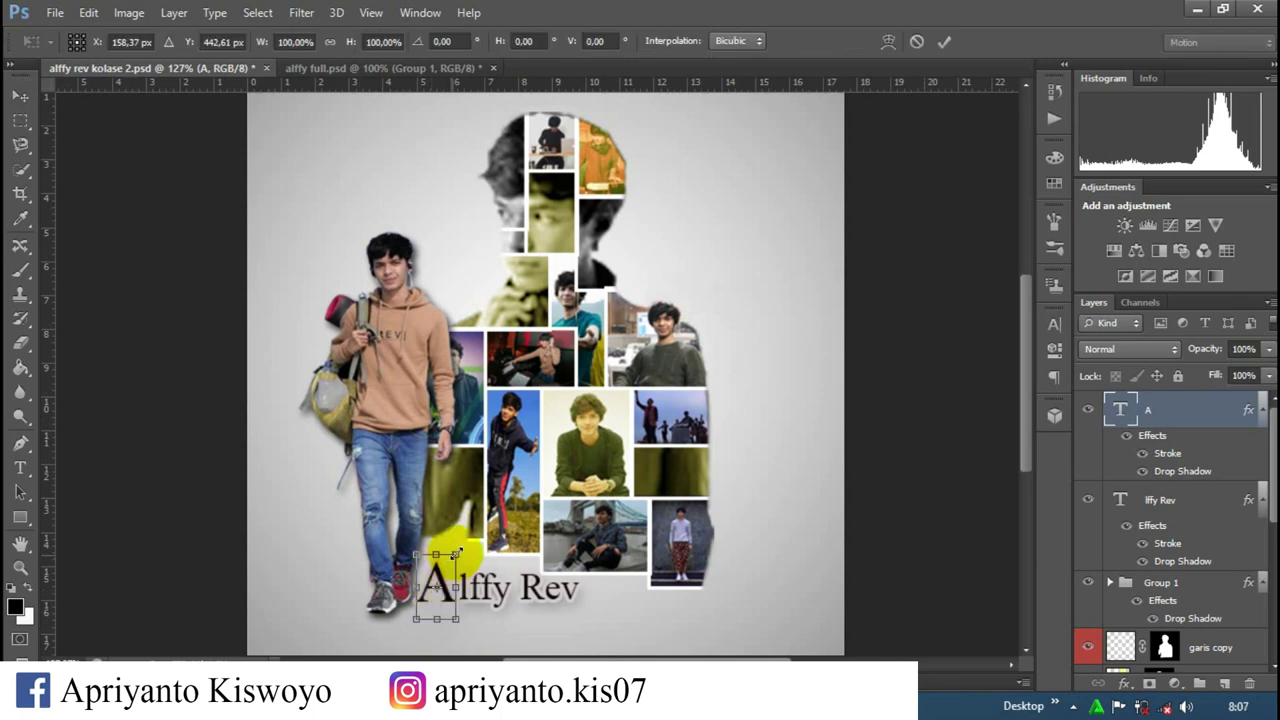
{"action": "left_click_drag", "start_coordinate": [456, 553], "coordinate": [461, 548]}
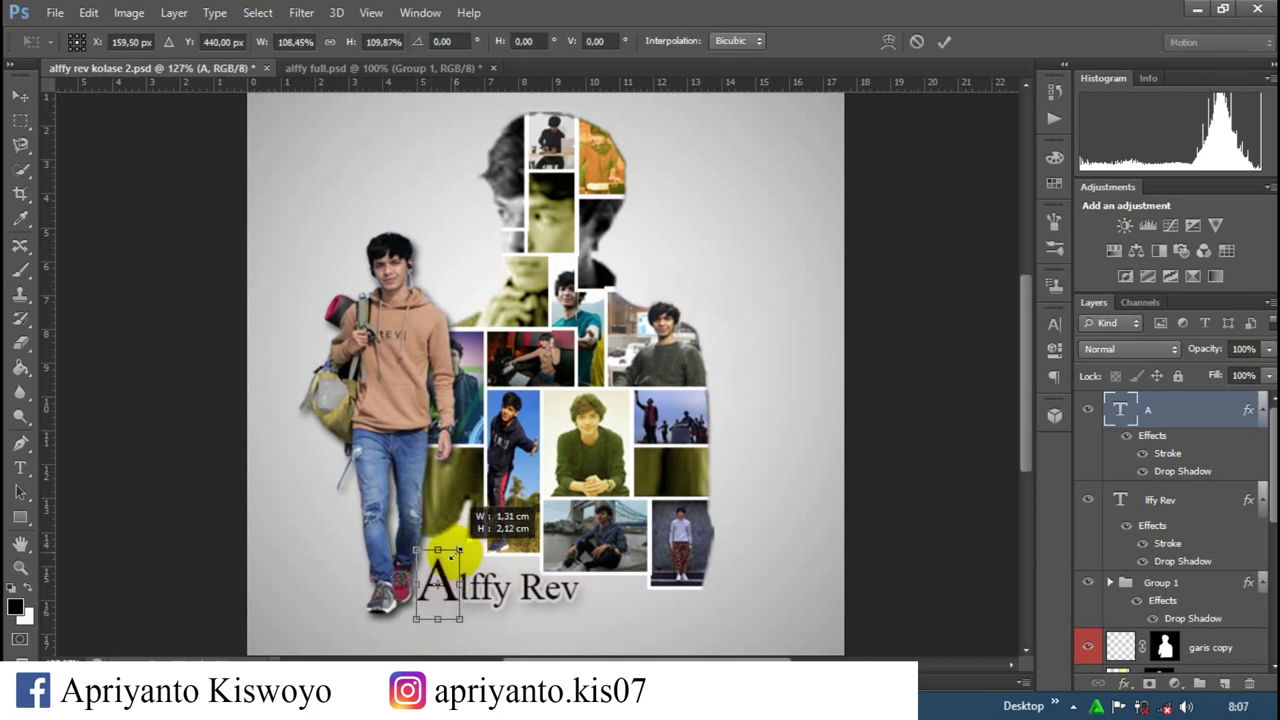
{"action": "left_click", "coordinate": [944, 45]}
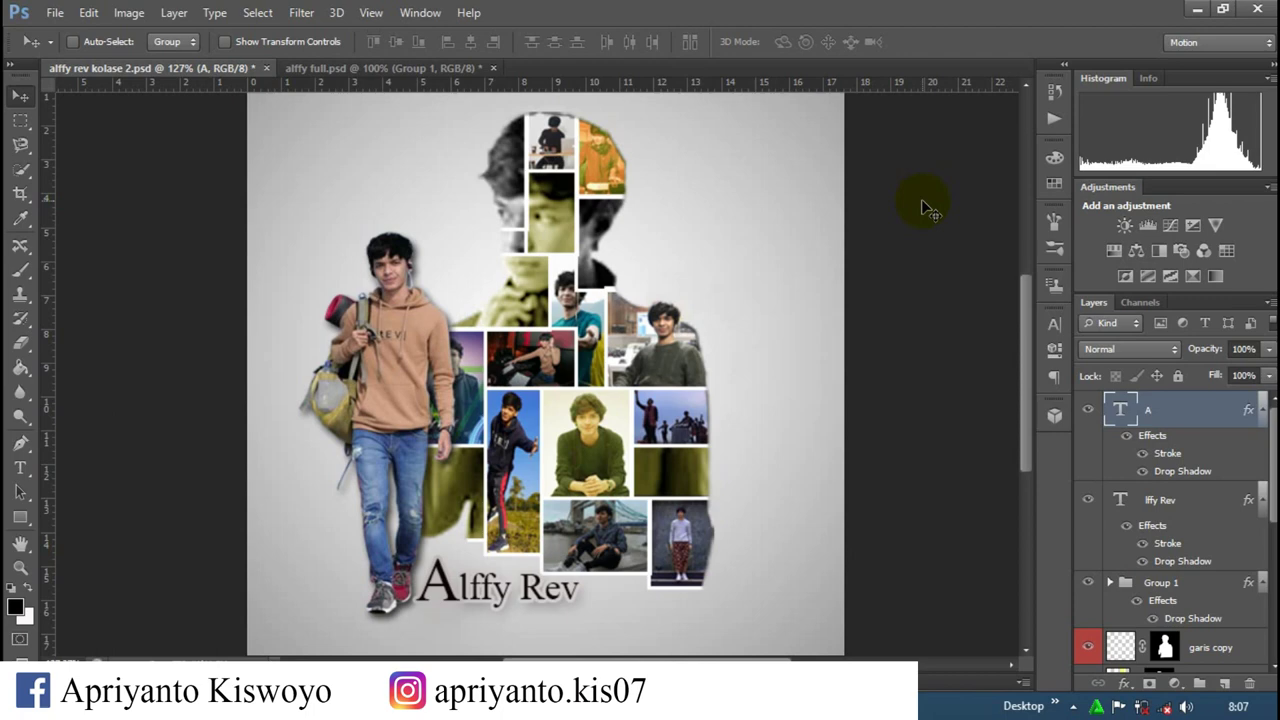
{"action": "scroll", "coordinate": [921, 199], "scroll_direction": "down", "scroll_amount": 3, "text": "alt"}
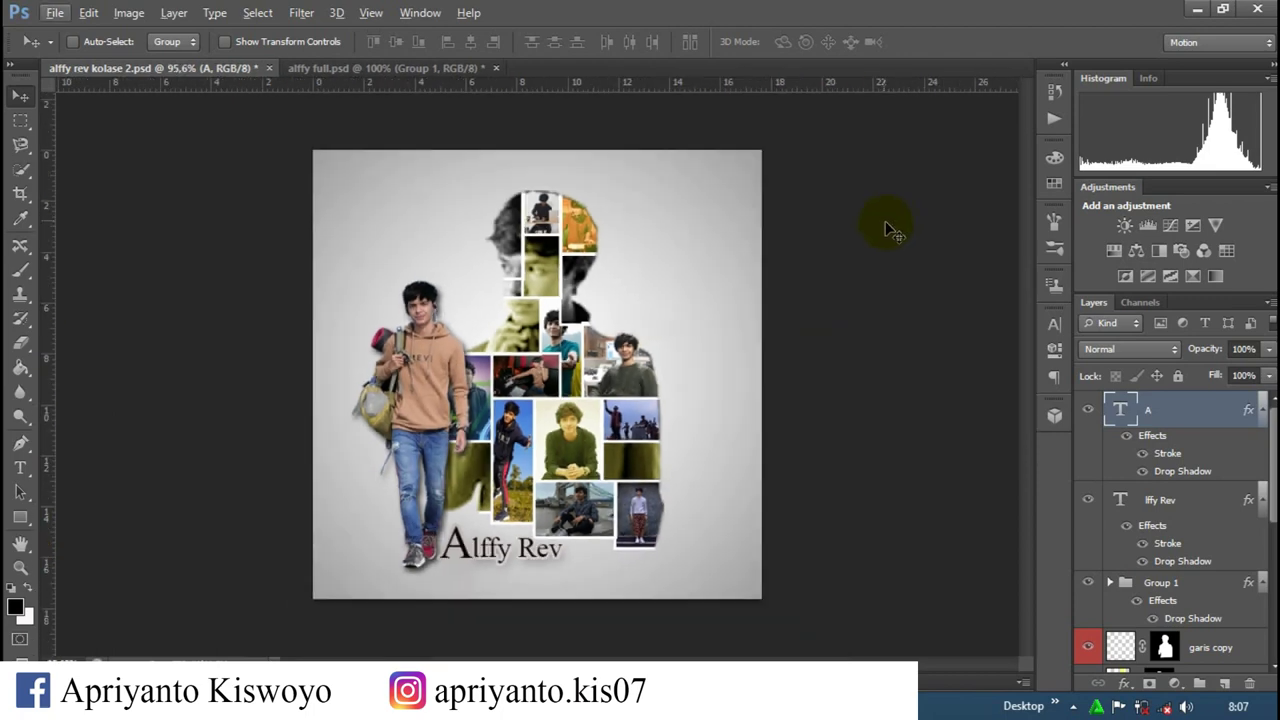
Step: Lower the Gradient Fill 1 radial gradient's scale to 248%
{"action": "scroll", "coordinate": [1180, 540], "scroll_direction": "down", "scroll_amount": 5}
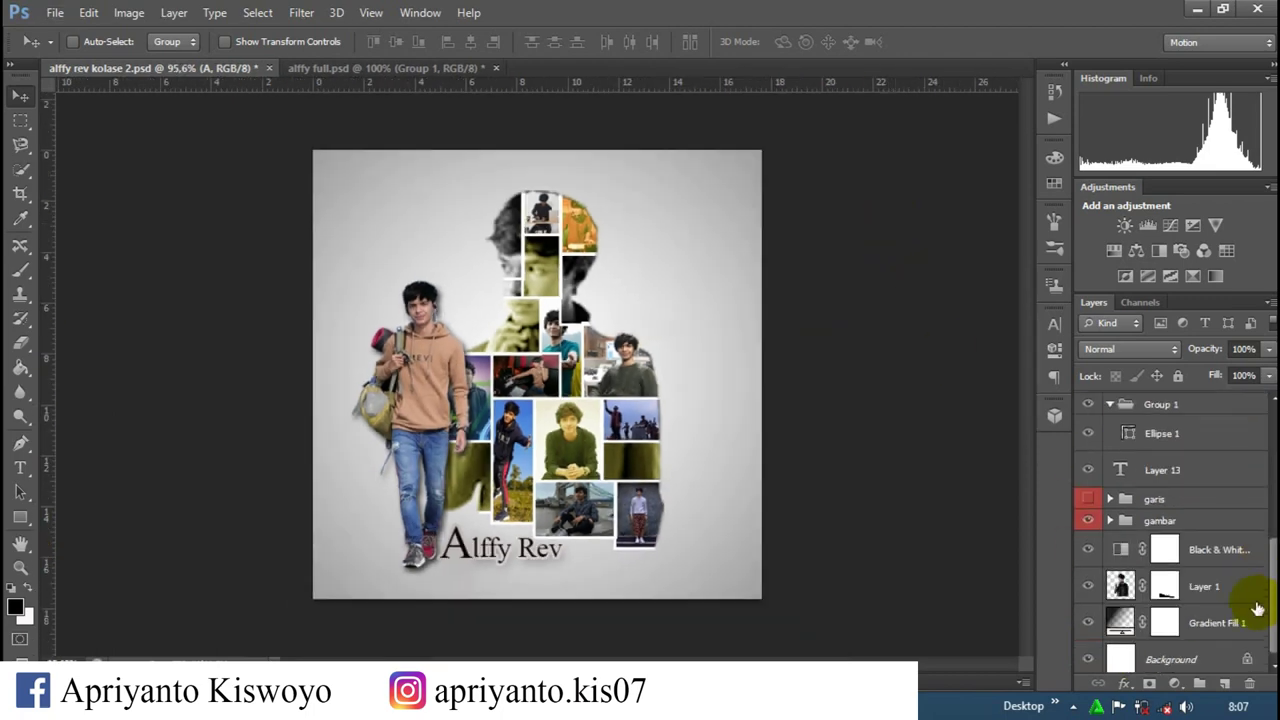
{"action": "double_click", "coordinate": [1122, 622]}
{"action": "left_click", "coordinate": [851, 328]}
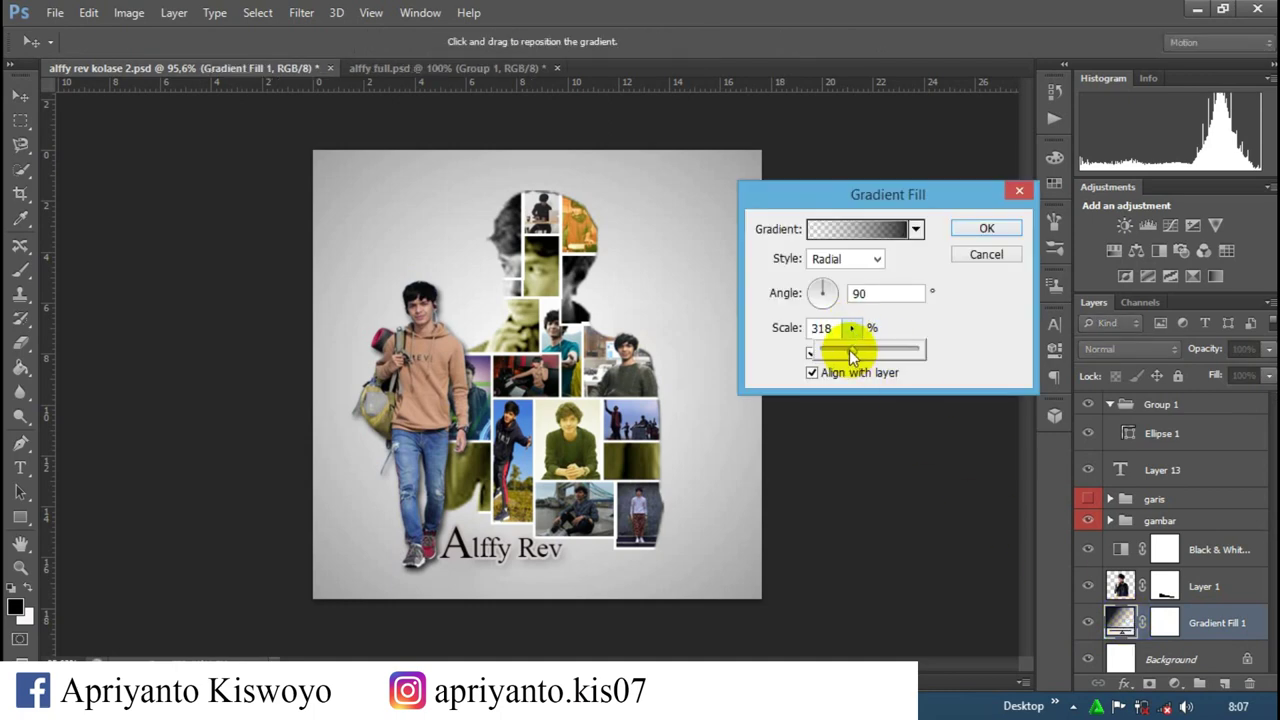
{"action": "left_click_drag", "start_coordinate": [849, 350], "coordinate": [838, 348]}
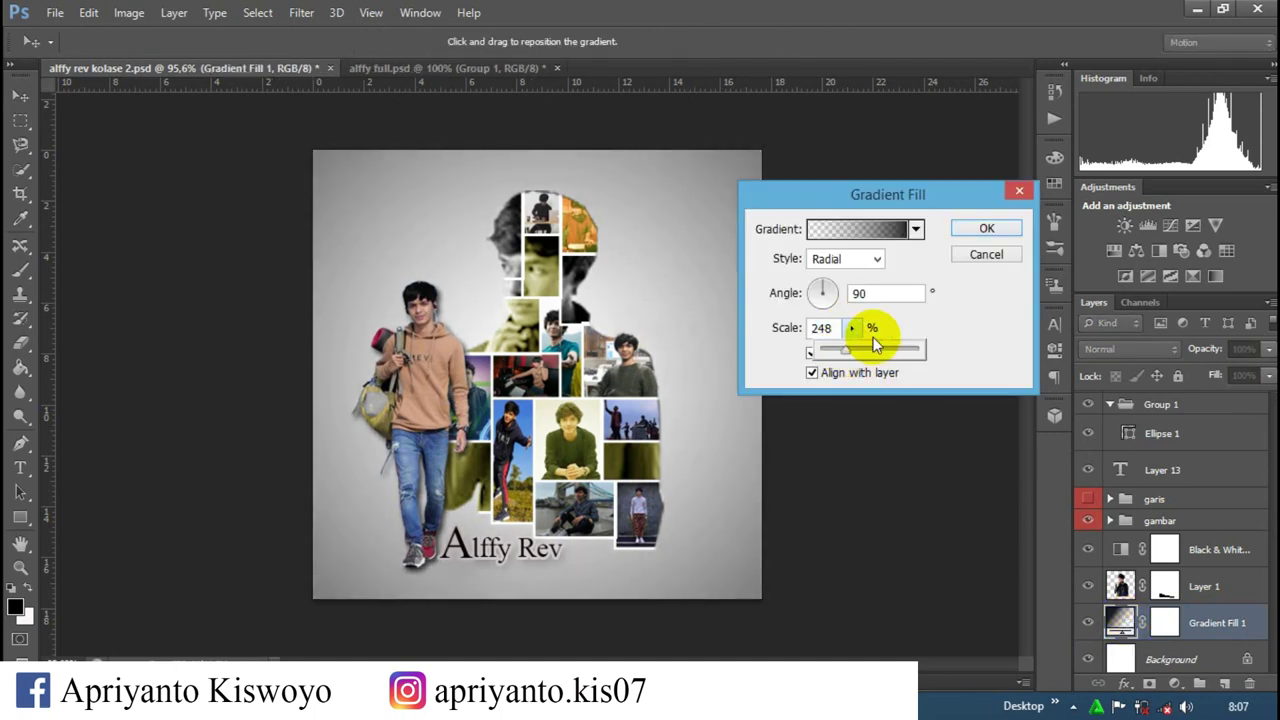
{"action": "left_click", "coordinate": [990, 228]}
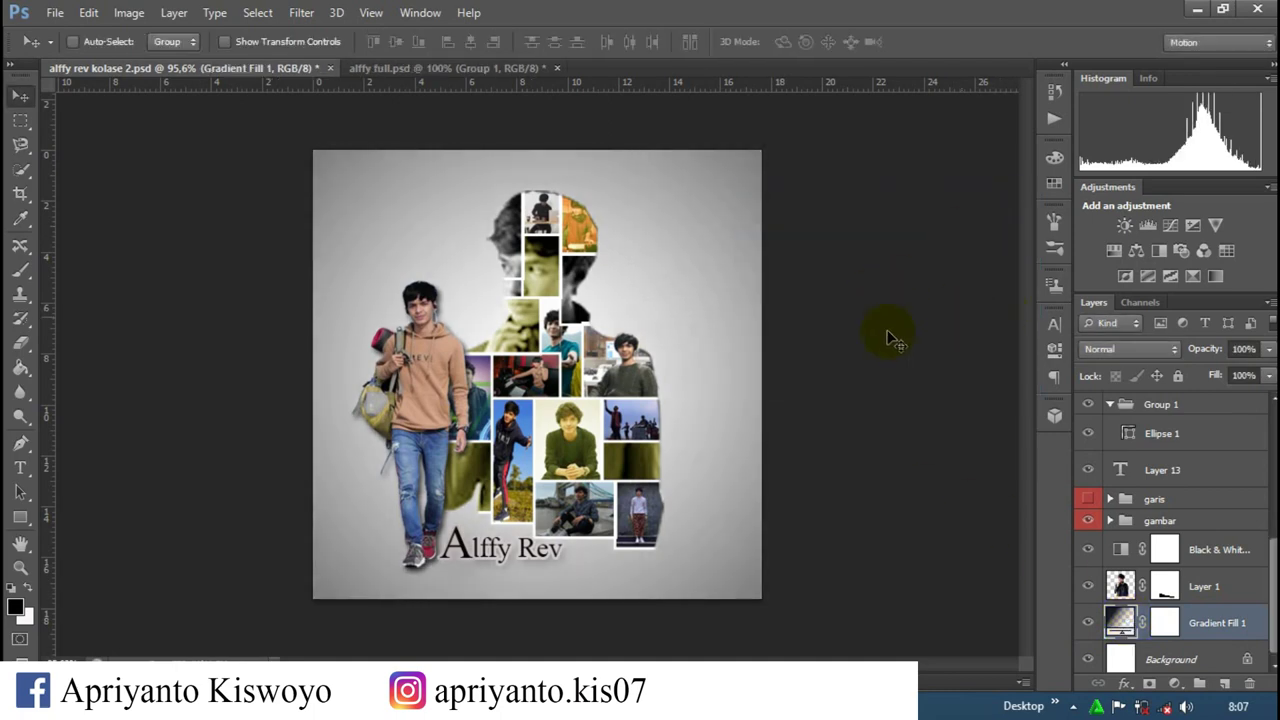
Step: Choose the Rectangle tool with no fill
{"action": "left_click", "coordinate": [20, 517]}
{"action": "left_click", "coordinate": [172, 41]}
{"action": "left_click", "coordinate": [96, 79]}
Step: Set the rectangle's stroke to a solid colour, trying black then grey
{"action": "left_click", "coordinate": [240, 41]}
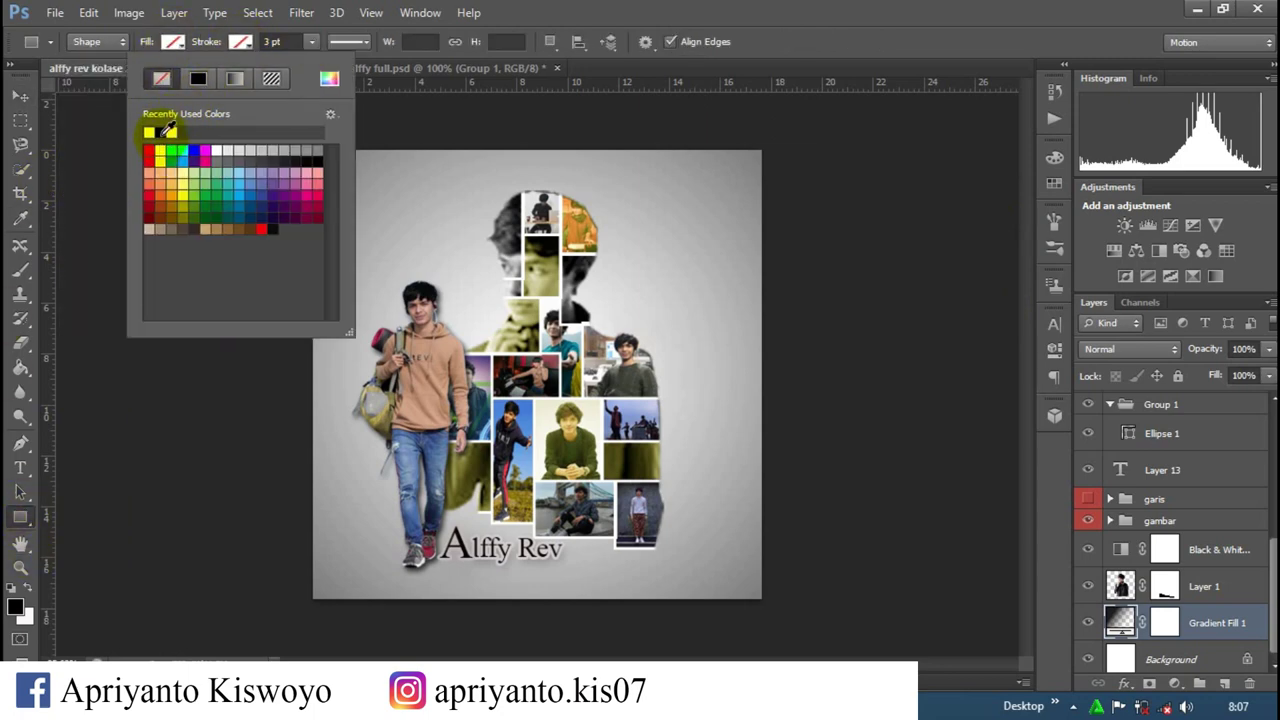
{"action": "left_click", "coordinate": [160, 130]}
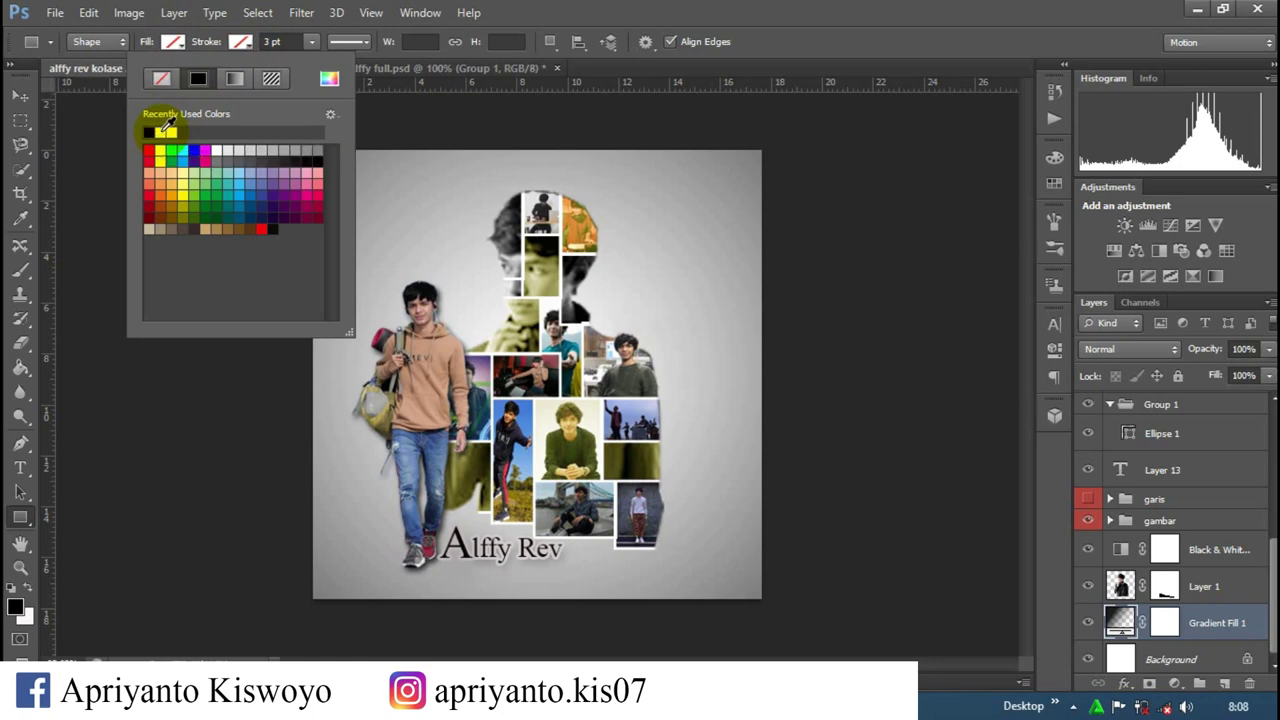
{"action": "left_click", "coordinate": [162, 128]}
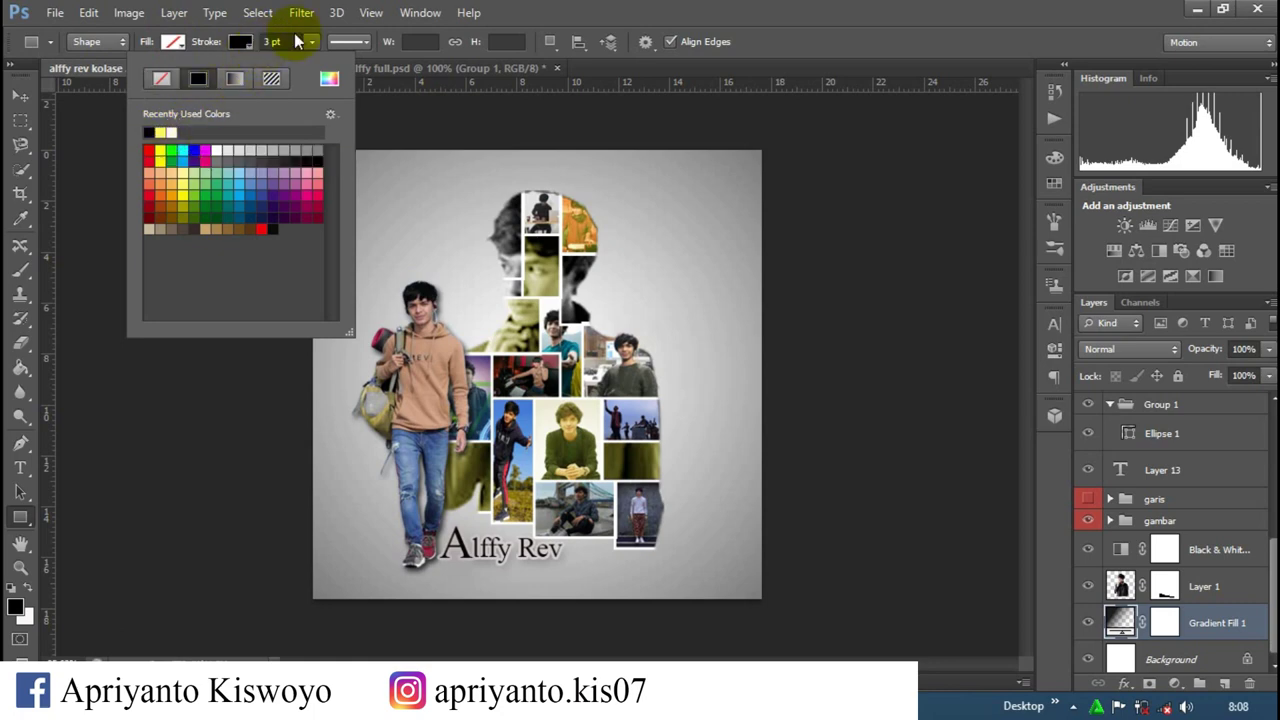
{"action": "left_click", "coordinate": [640, 14]}
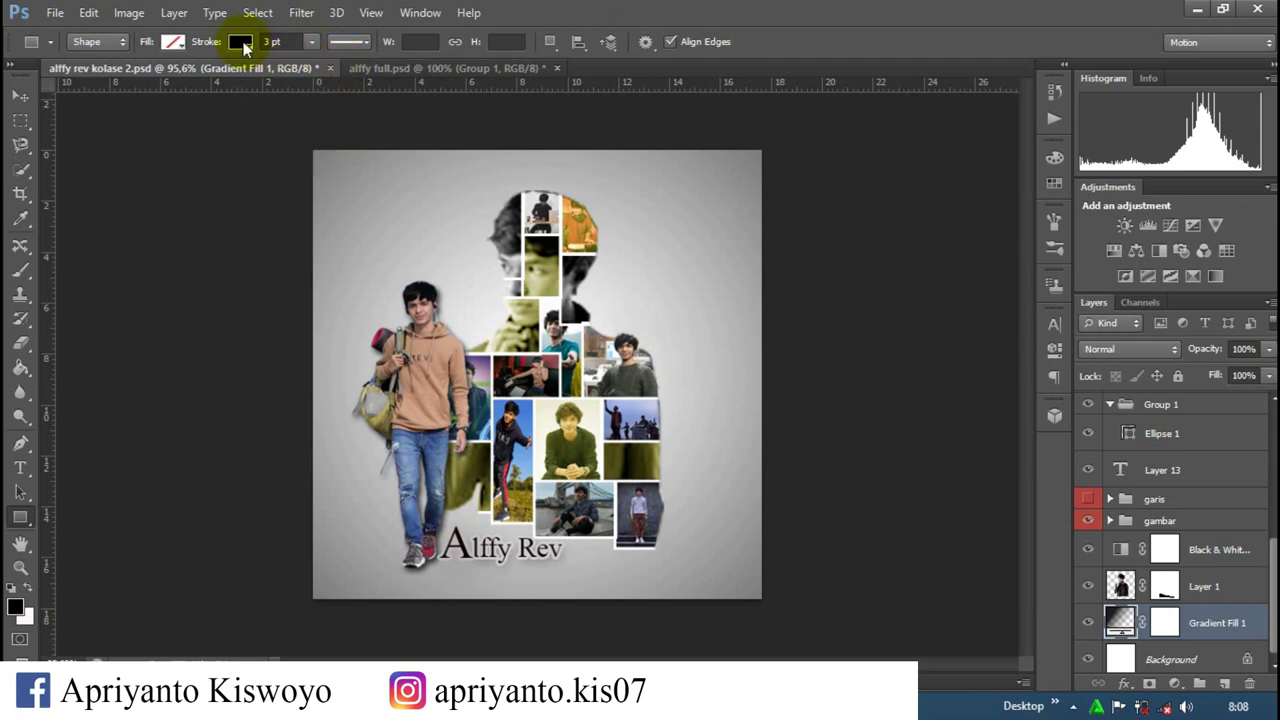
{"action": "left_click", "coordinate": [240, 41]}
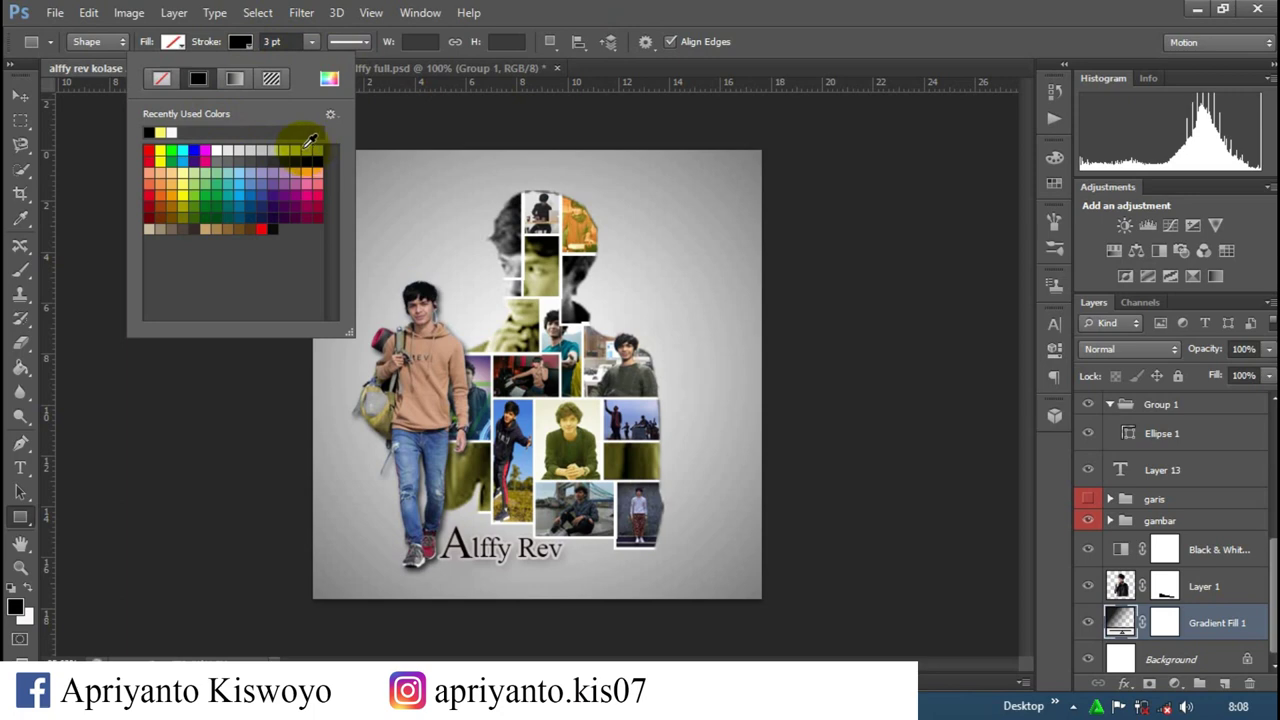
{"action": "left_click", "coordinate": [227, 154]}
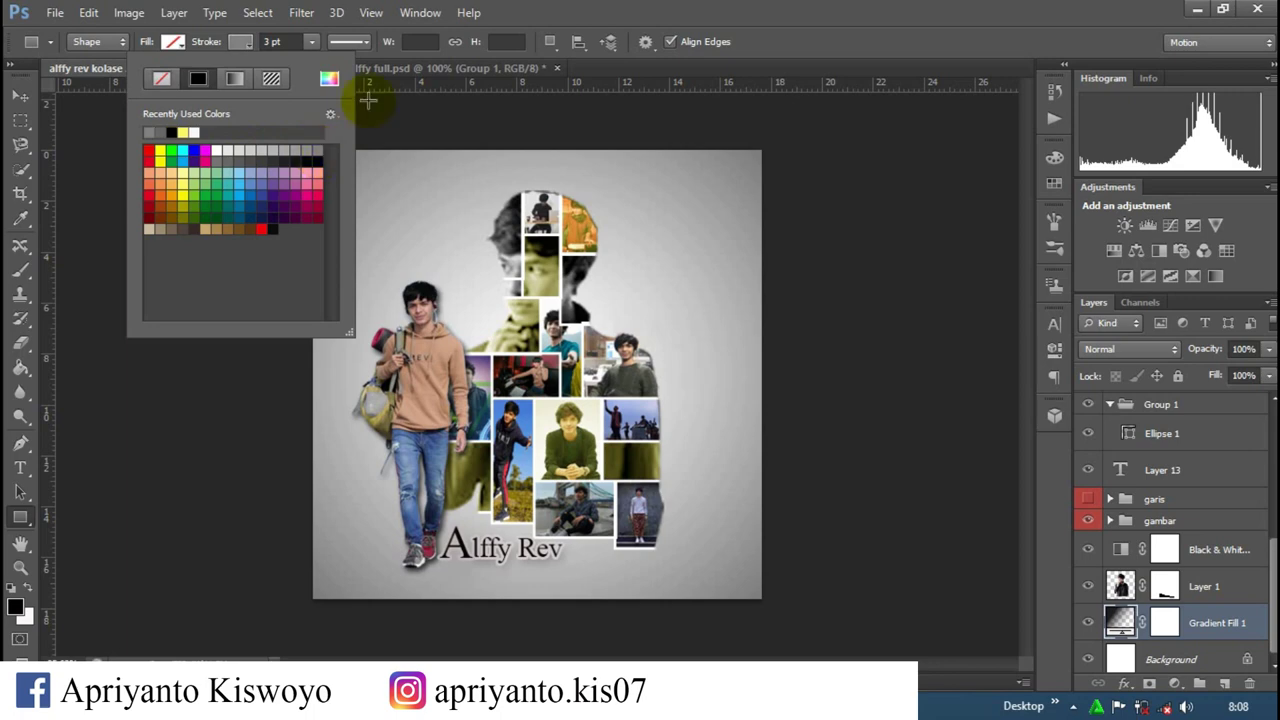
{"action": "left_click", "coordinate": [495, 18]}
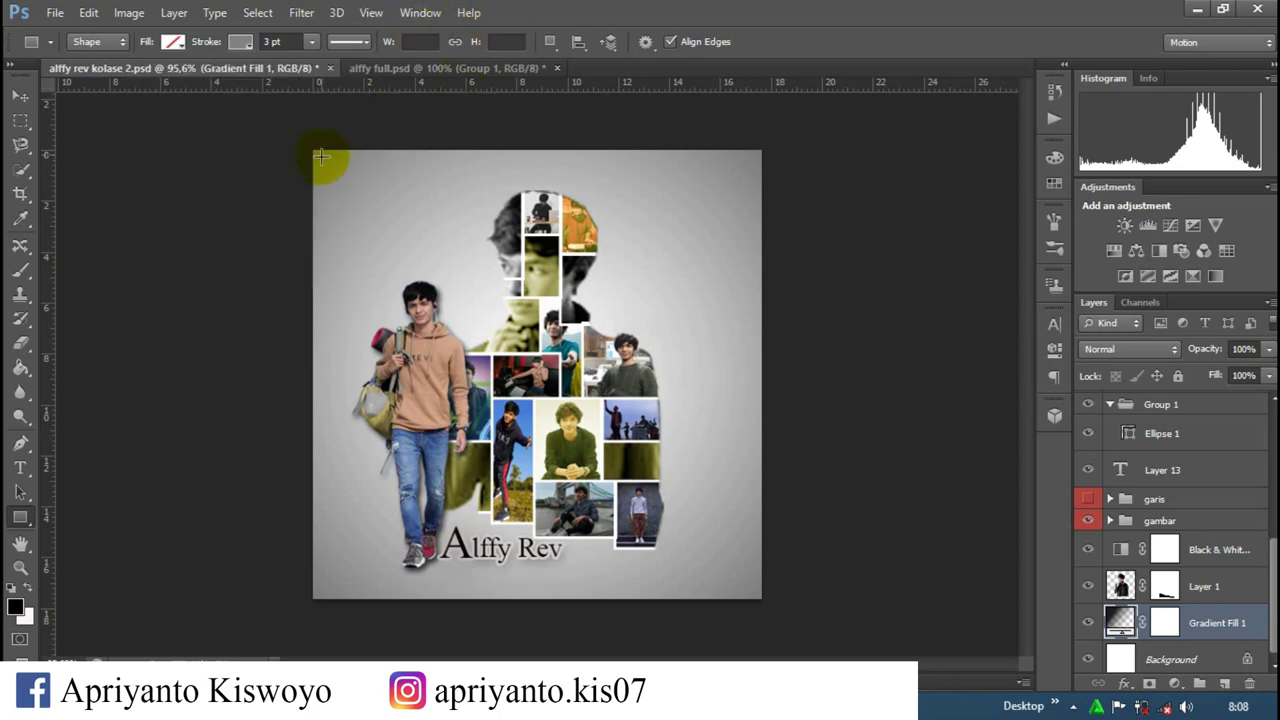
Step: Undo a trial rectangle and draw a black-outlined frame across the whole canvas
{"action": "left_click_drag", "start_coordinate": [320, 156], "coordinate": [557, 437]}
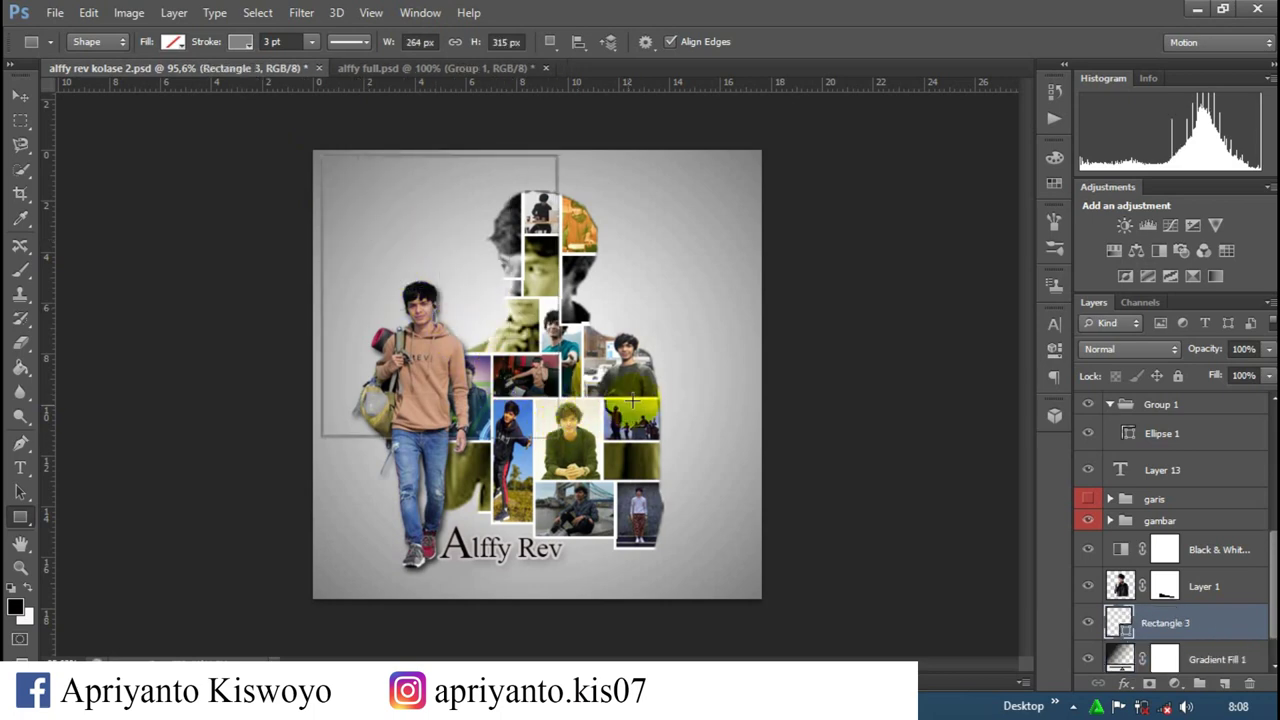
{"action": "key", "text": "ctrl+z"}
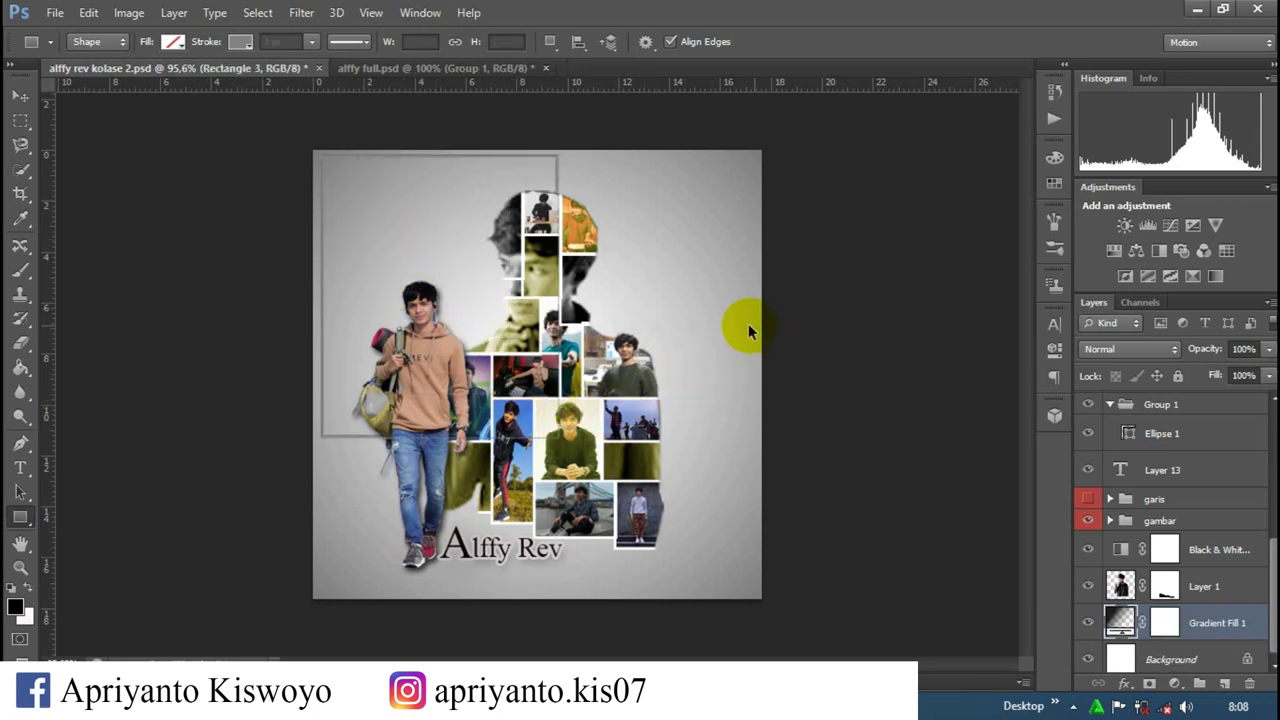
{"action": "left_click", "coordinate": [240, 42]}
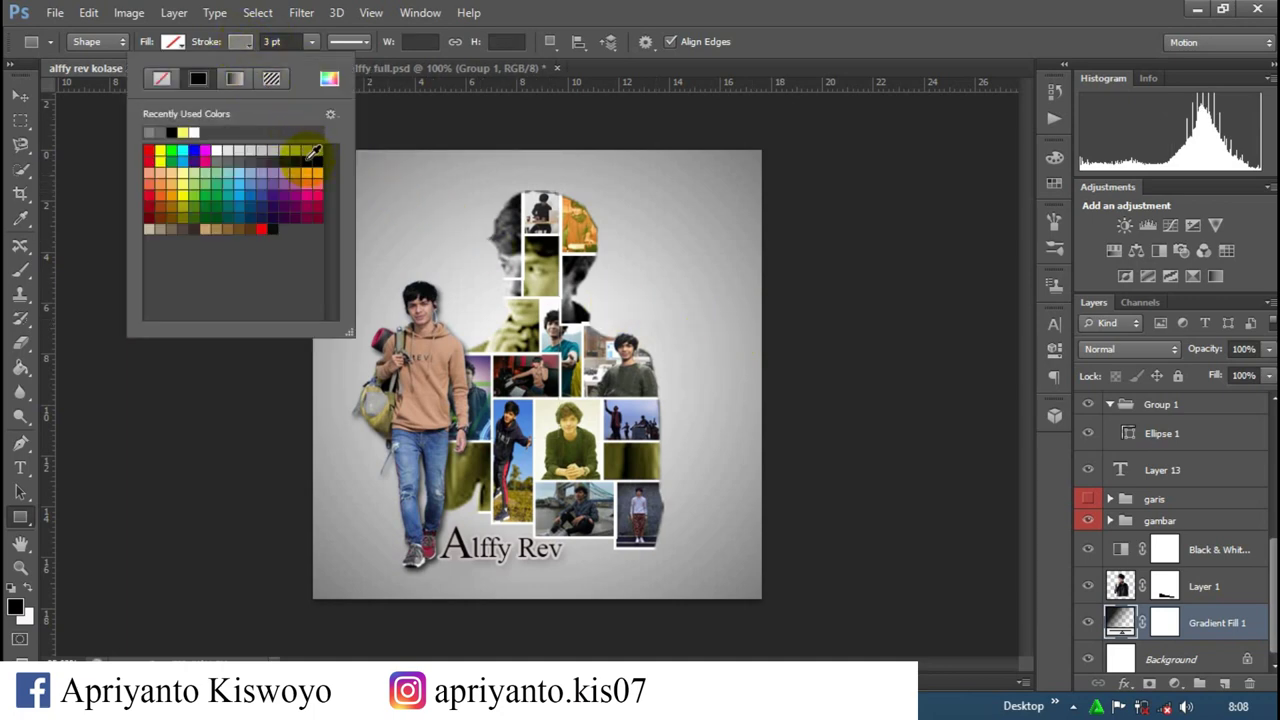
{"action": "left_click", "coordinate": [312, 151]}
{"action": "left_click", "coordinate": [500, 10]}
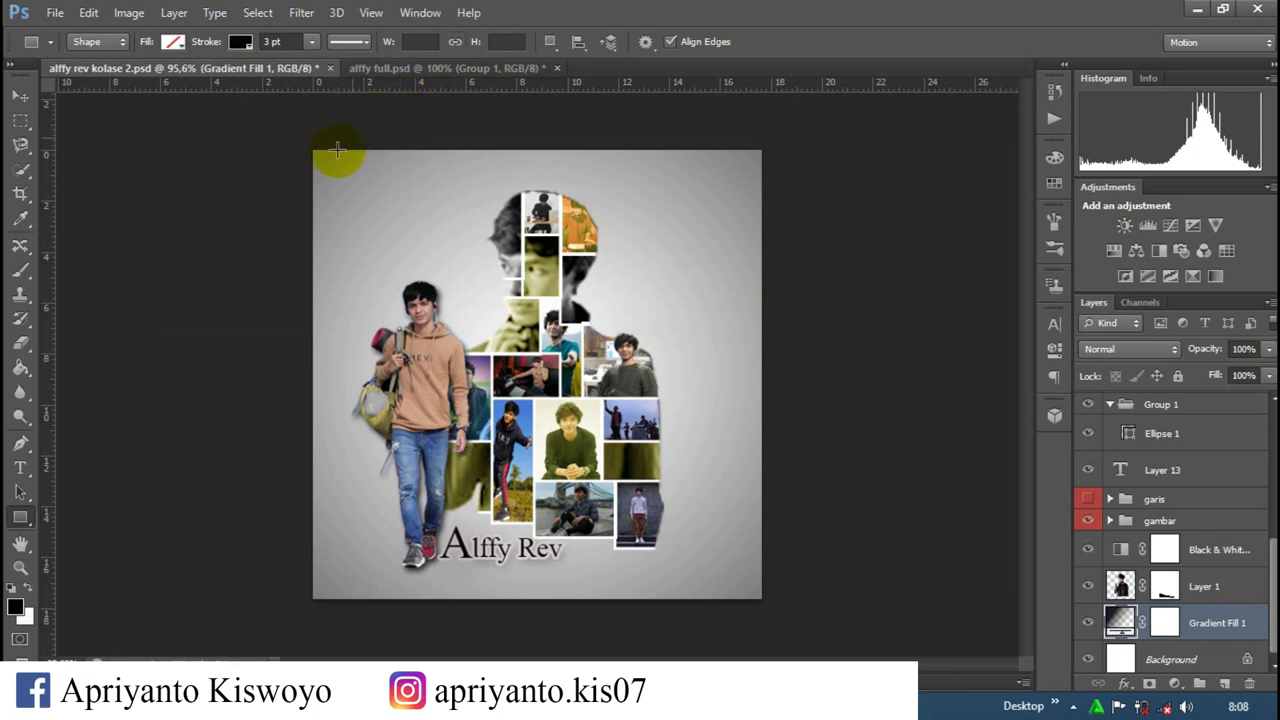
{"action": "left_click_drag", "start_coordinate": [318, 161], "coordinate": [754, 591]}
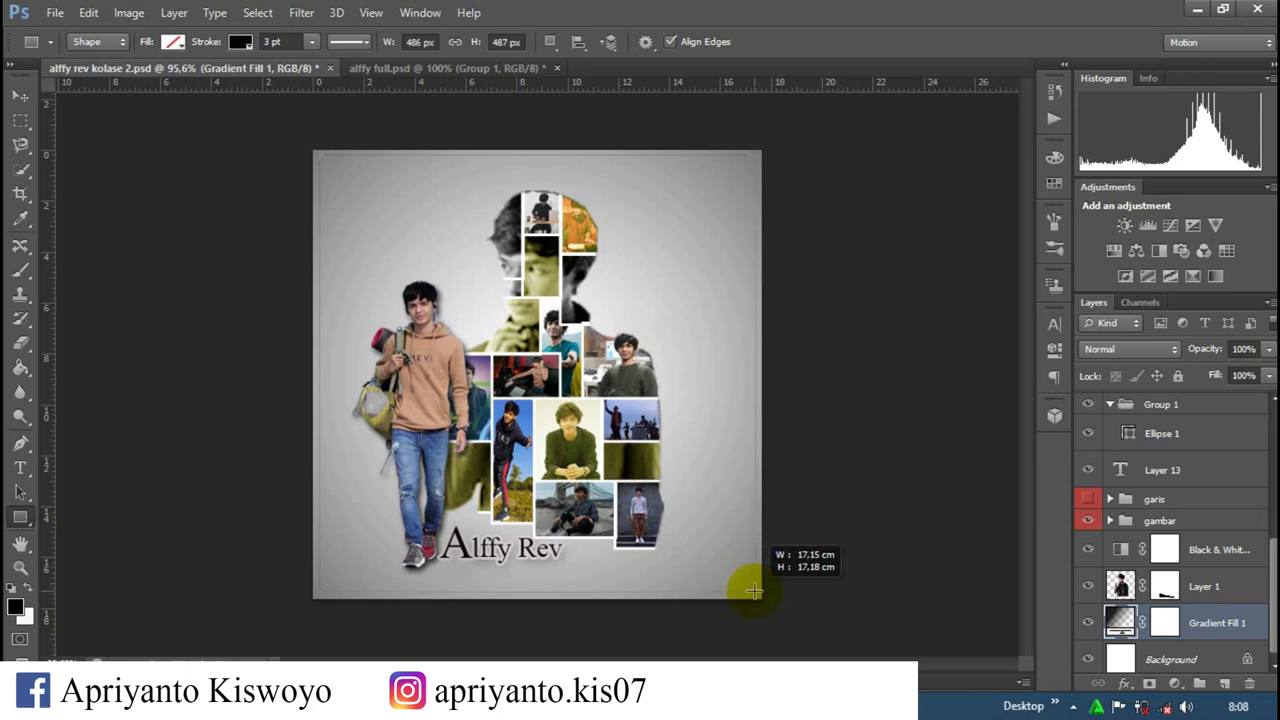
{"action": "left_click_drag", "start_coordinate": [754, 591], "coordinate": [754, 591]}
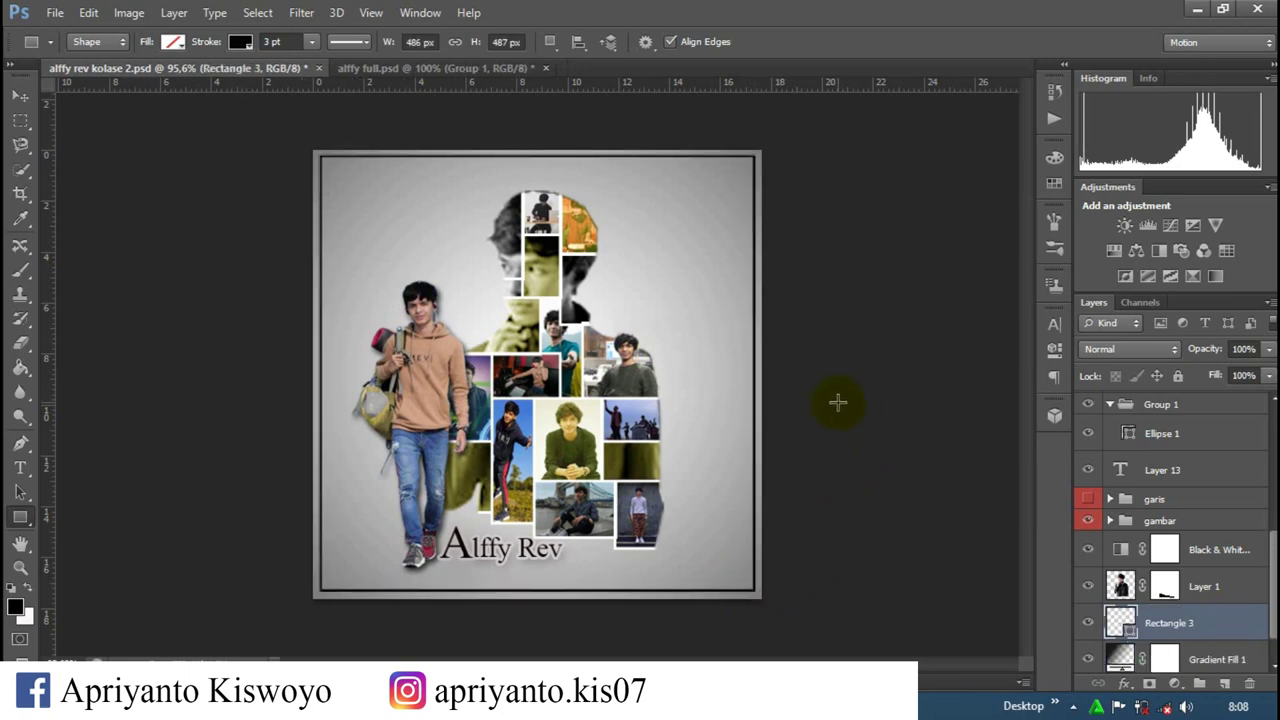
Step: Select the whole canvas and centre the frame horizontally on it
{"action": "left_click", "coordinate": [20, 119]}
{"action": "left_click_drag", "start_coordinate": [316, 156], "coordinate": [797, 641]}
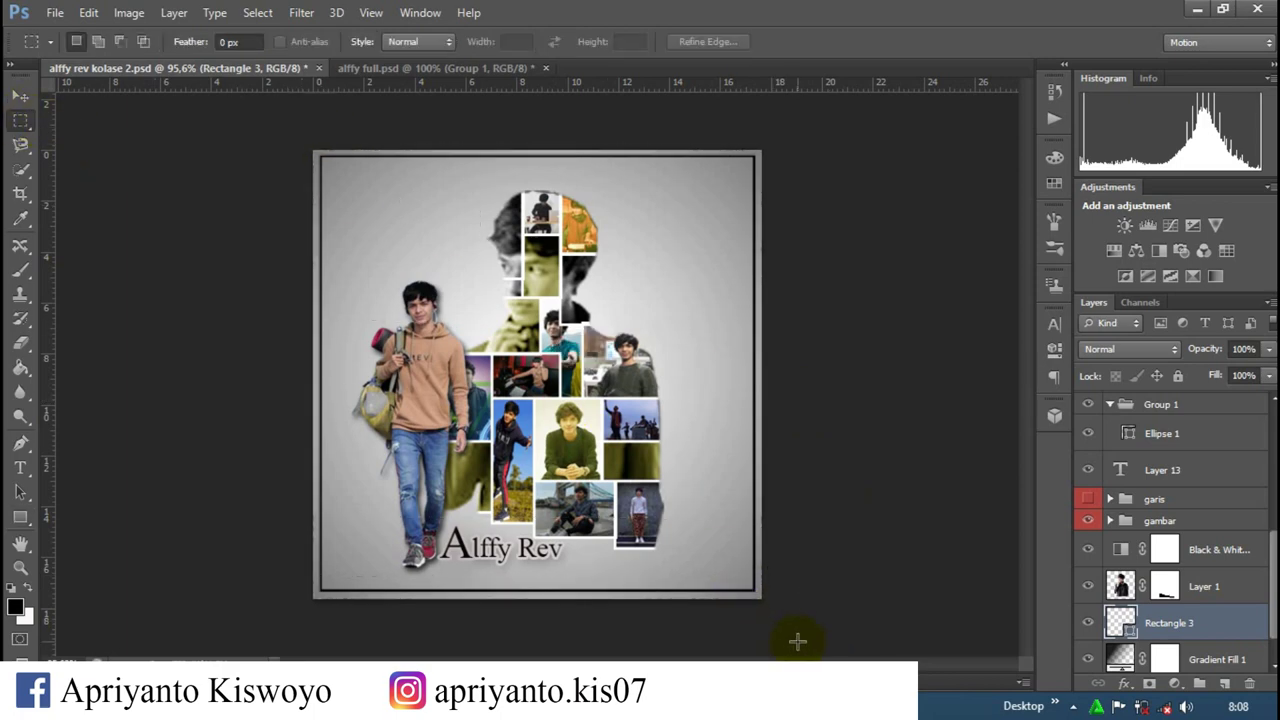
{"action": "left_click", "coordinate": [20, 96]}
{"action": "left_click", "coordinate": [391, 41]}
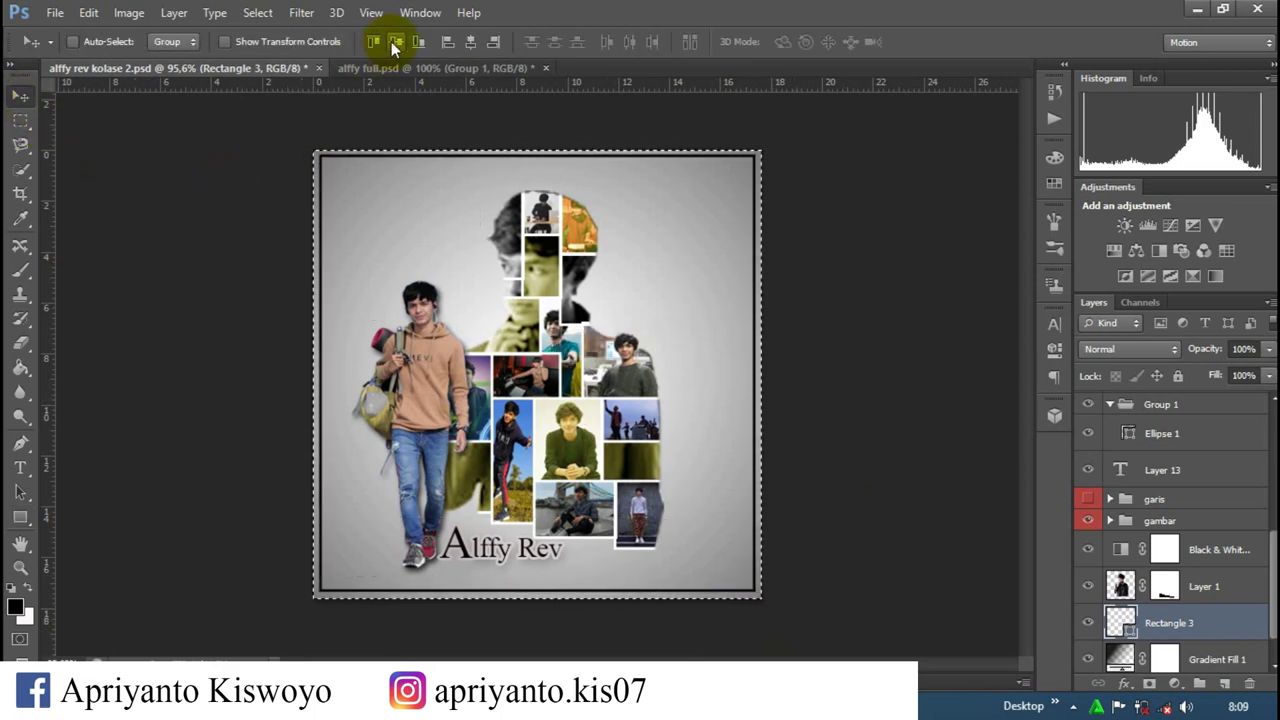
{"action": "left_click", "coordinate": [470, 43]}
{"action": "key", "text": "ctrl+d"}
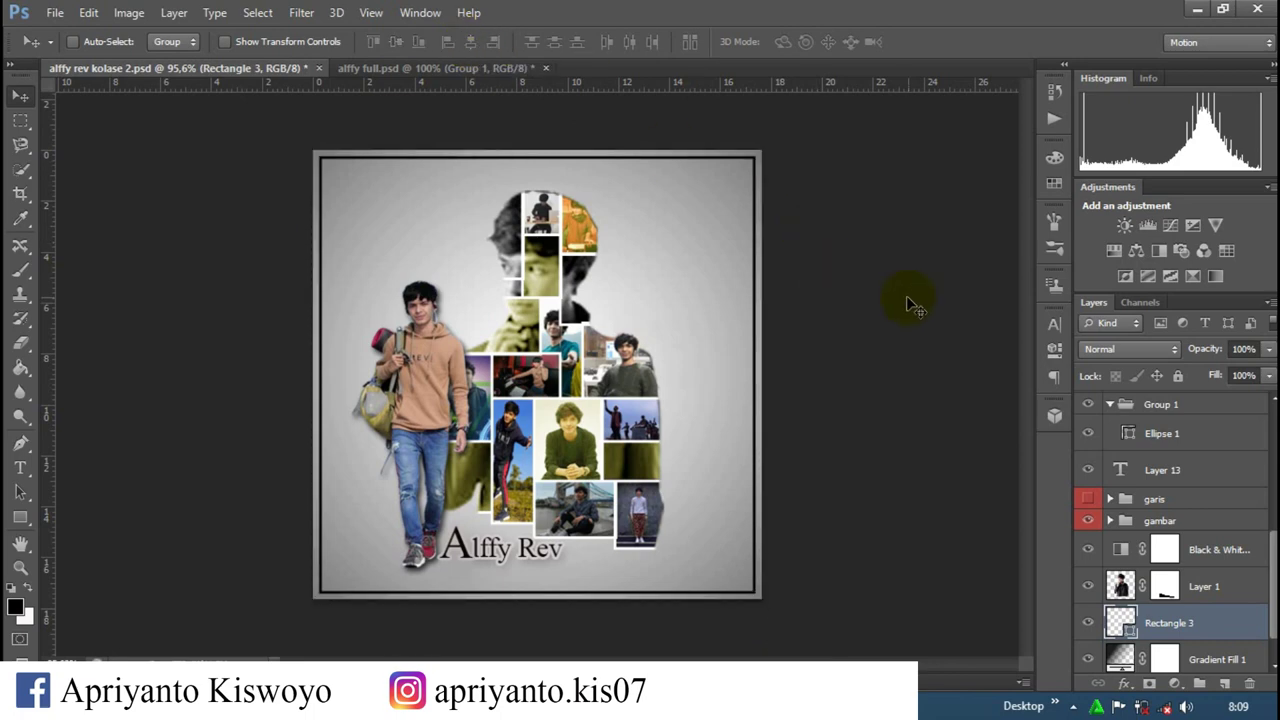
{"action": "scroll", "coordinate": [1170, 530], "scroll_direction": "up", "scroll_amount": 3}
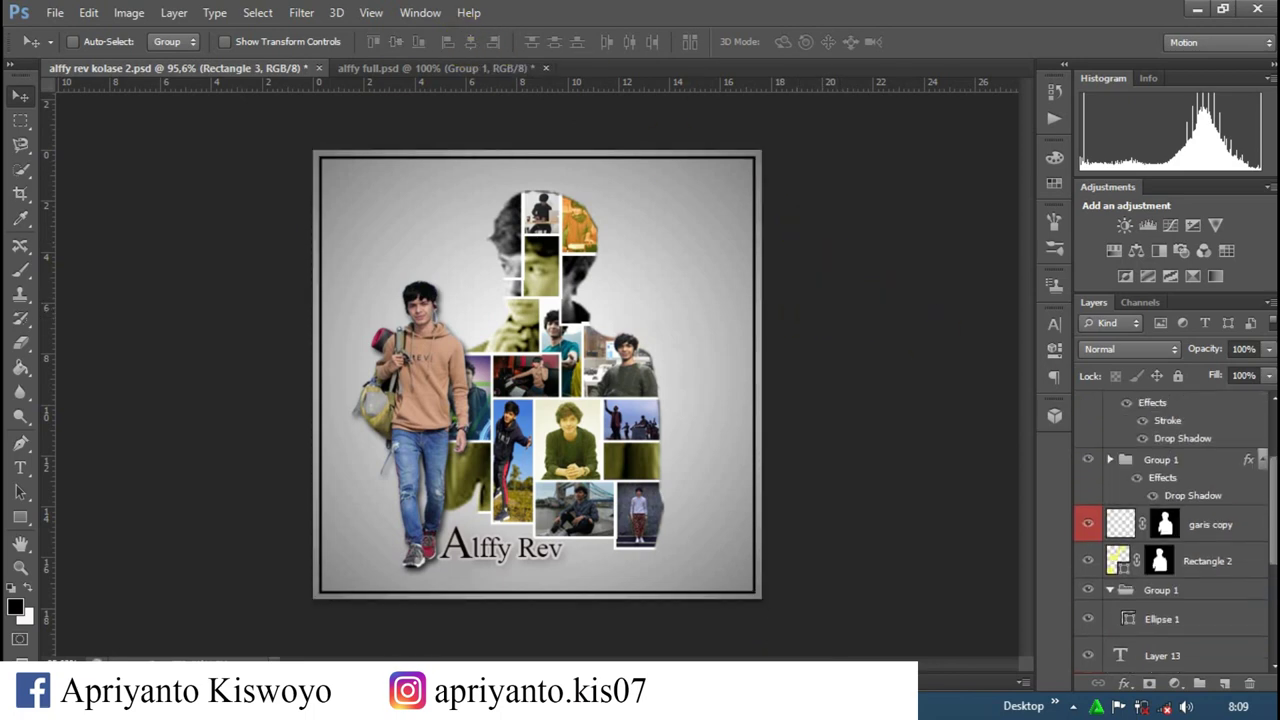
{"action": "scroll", "coordinate": [1170, 530], "scroll_direction": "up", "scroll_amount": 3}
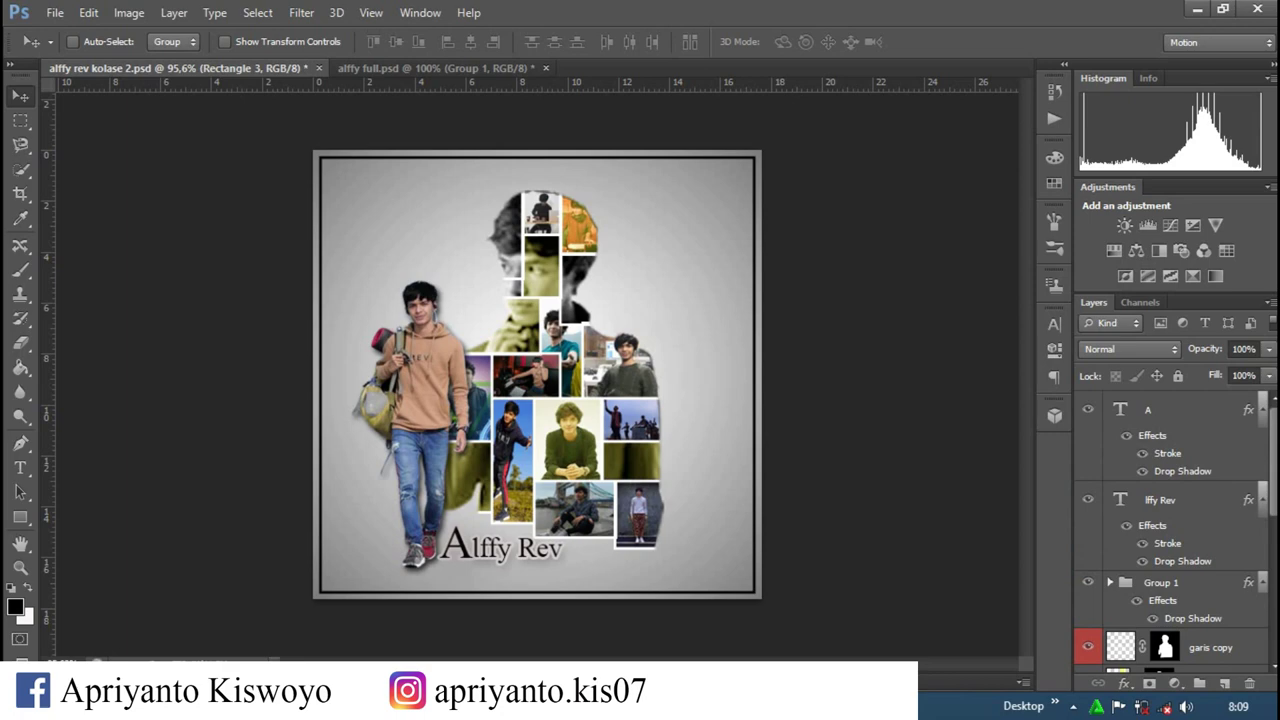